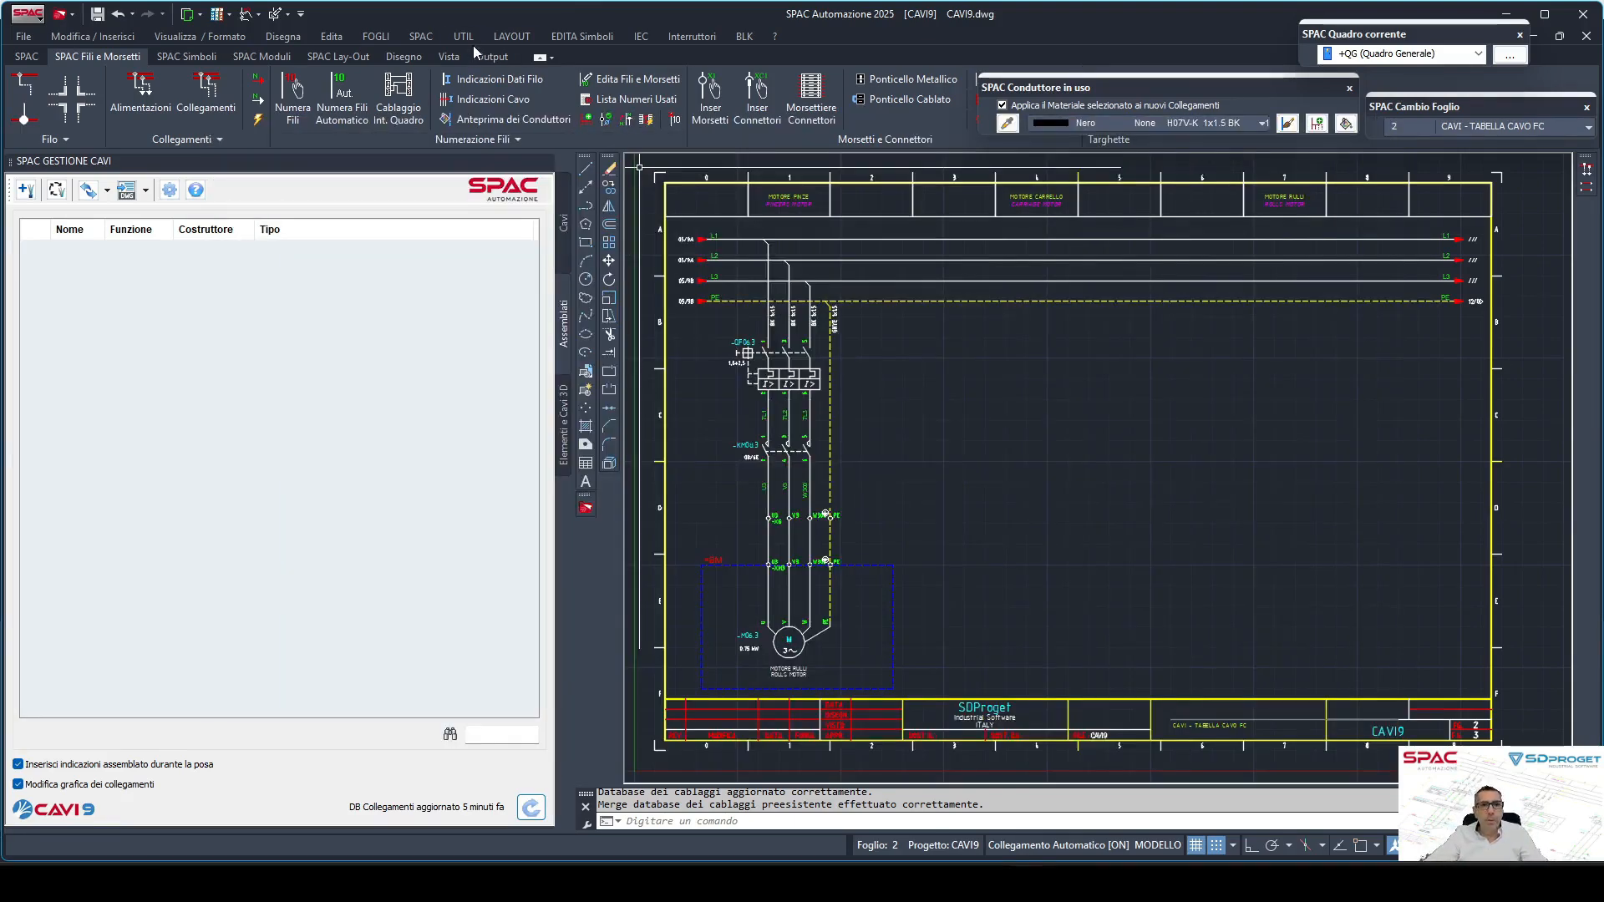
# Open the CAVI cable management module to view it, and close it again.
pyautogui.click(461, 38)
pyautogui.moveTo(485, 224)
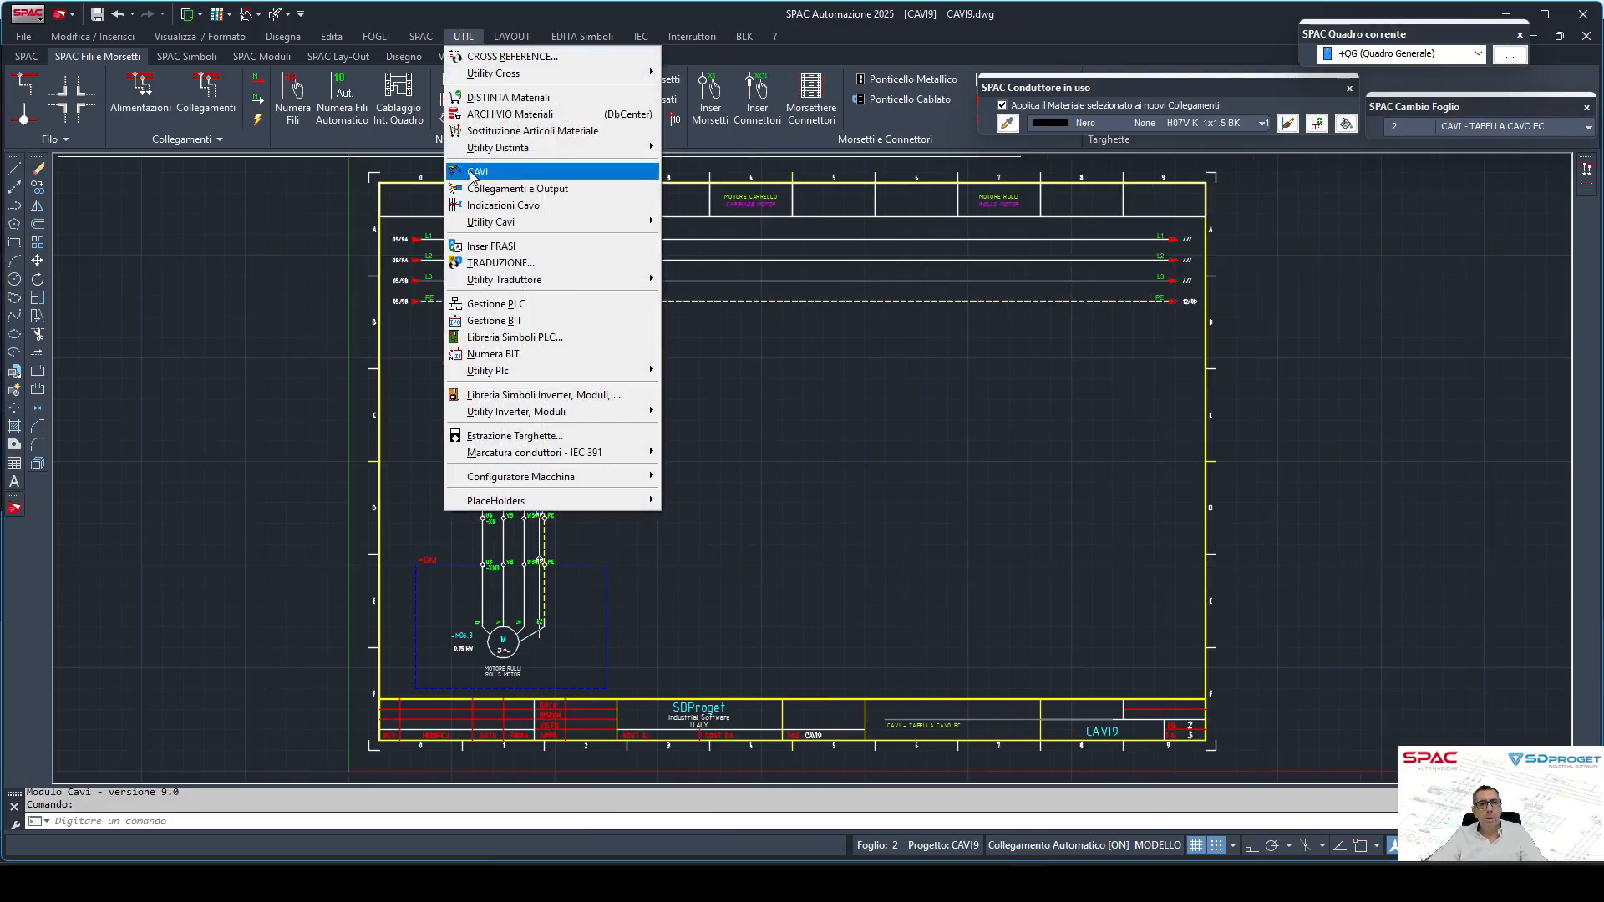
pyautogui.click(475, 171)
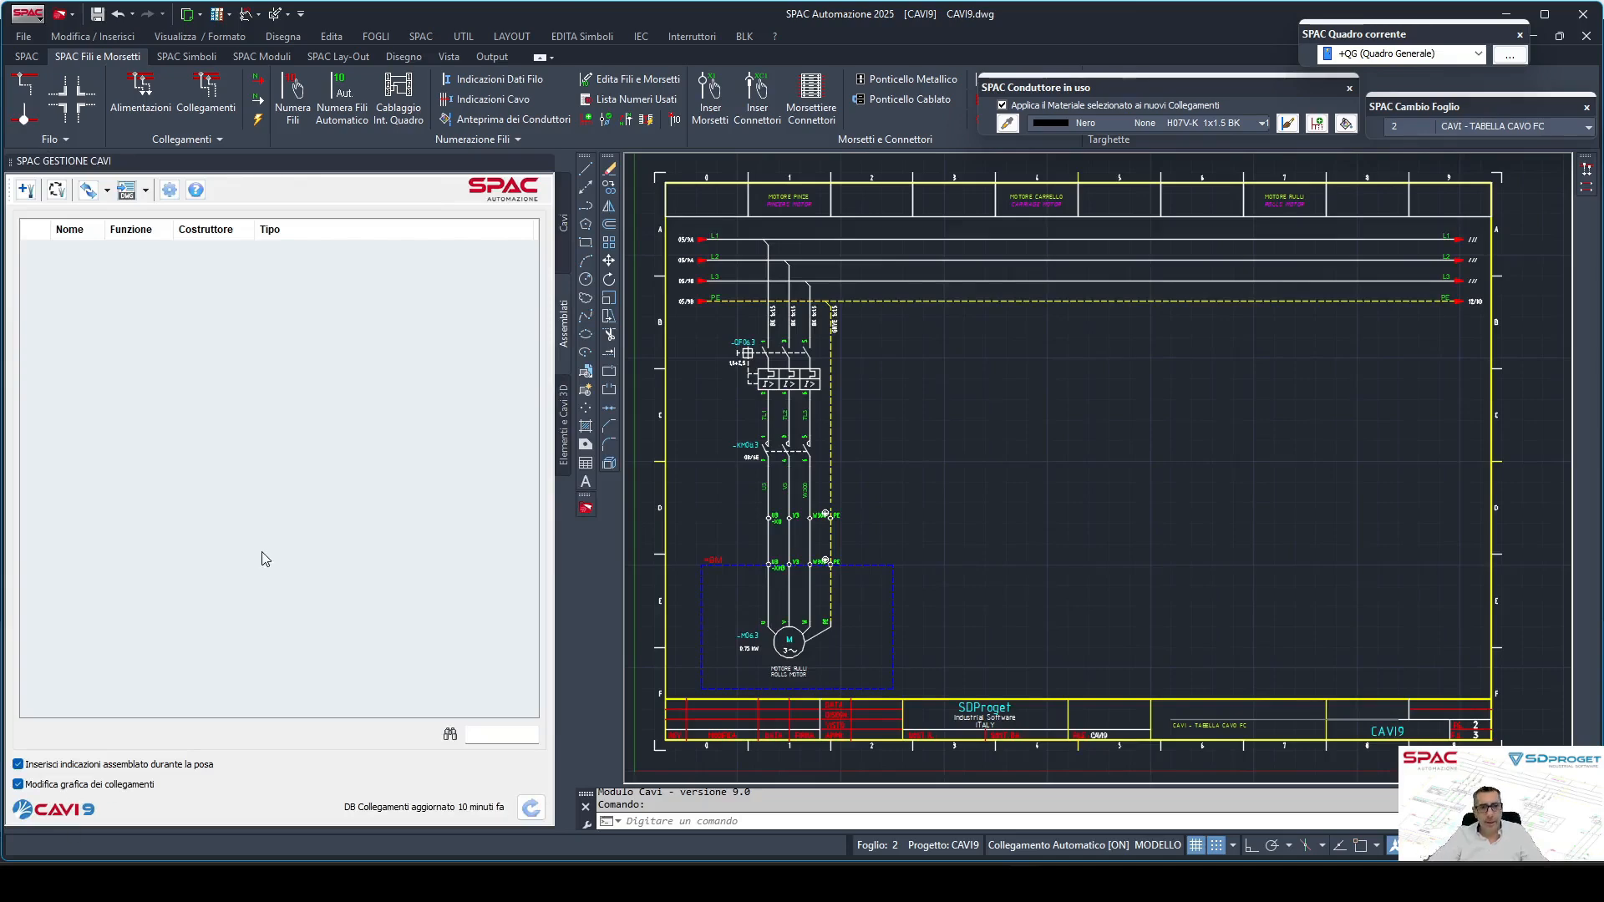
pyautogui.click(546, 161)
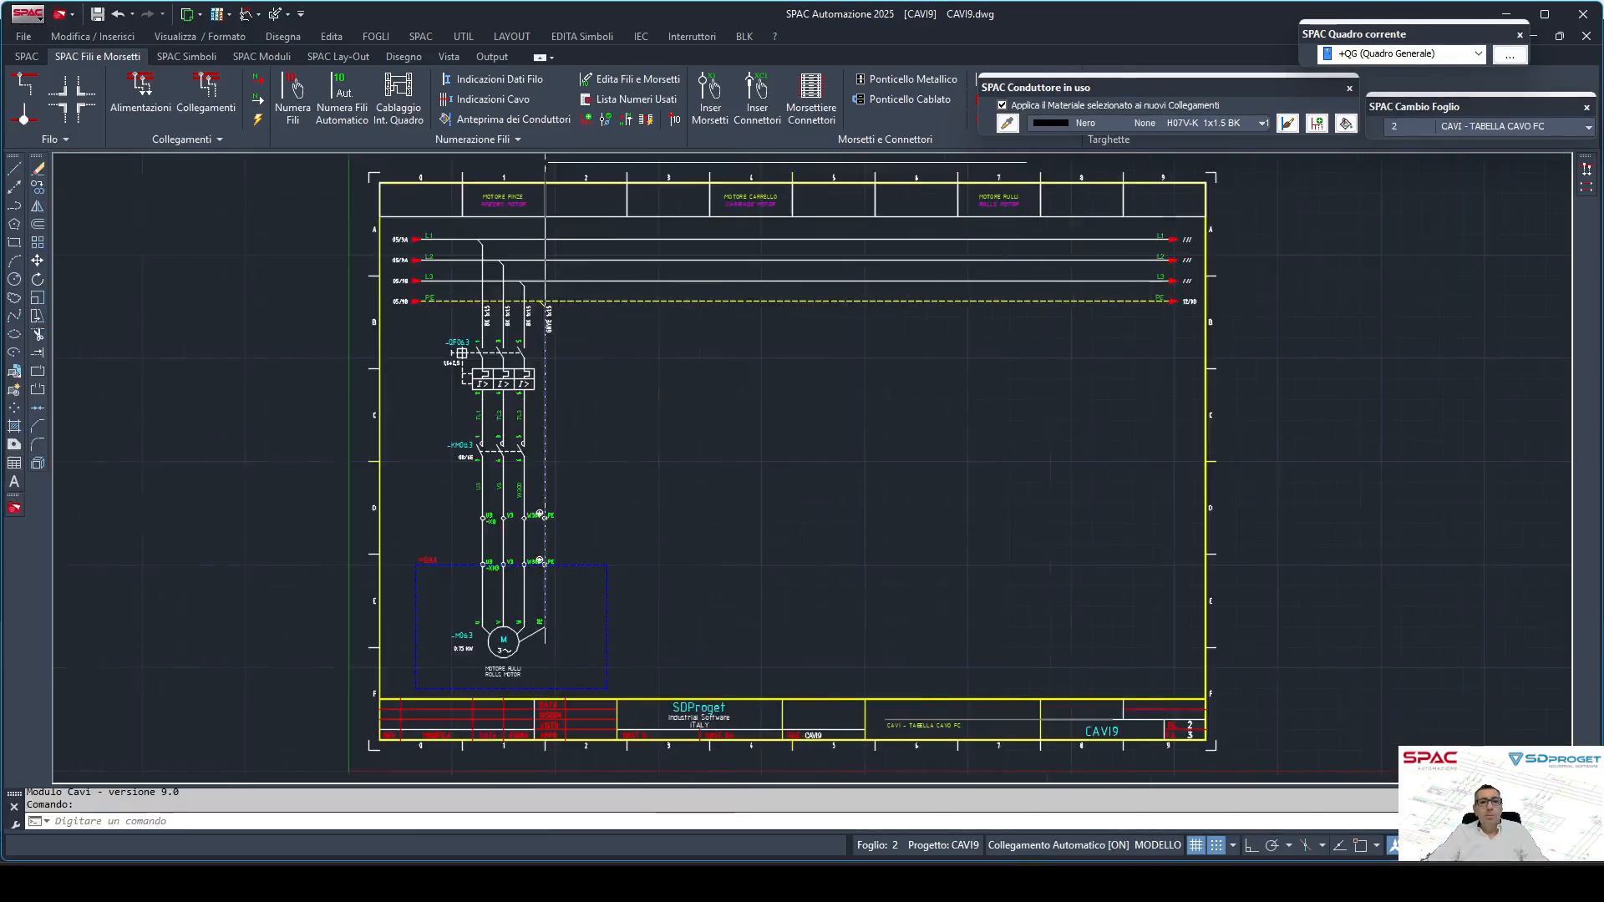
# Open the cable archive, view the BOTEC KABEL cables, and expand the cable families of the manufacturer None.
pyautogui.click(462, 36)
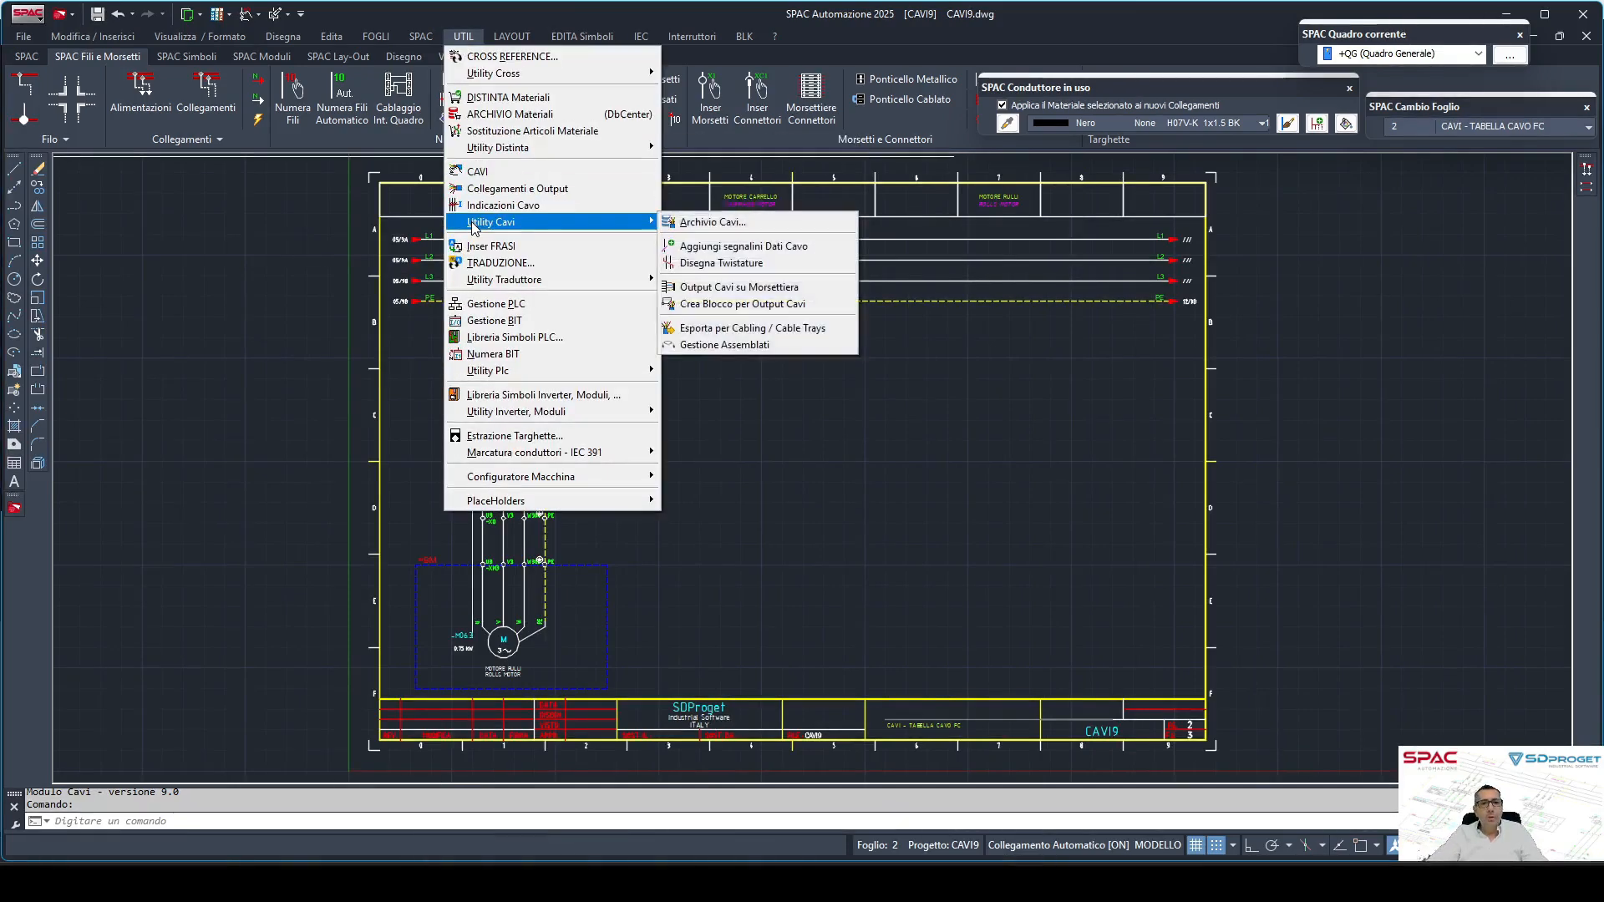
pyautogui.click(735, 224)
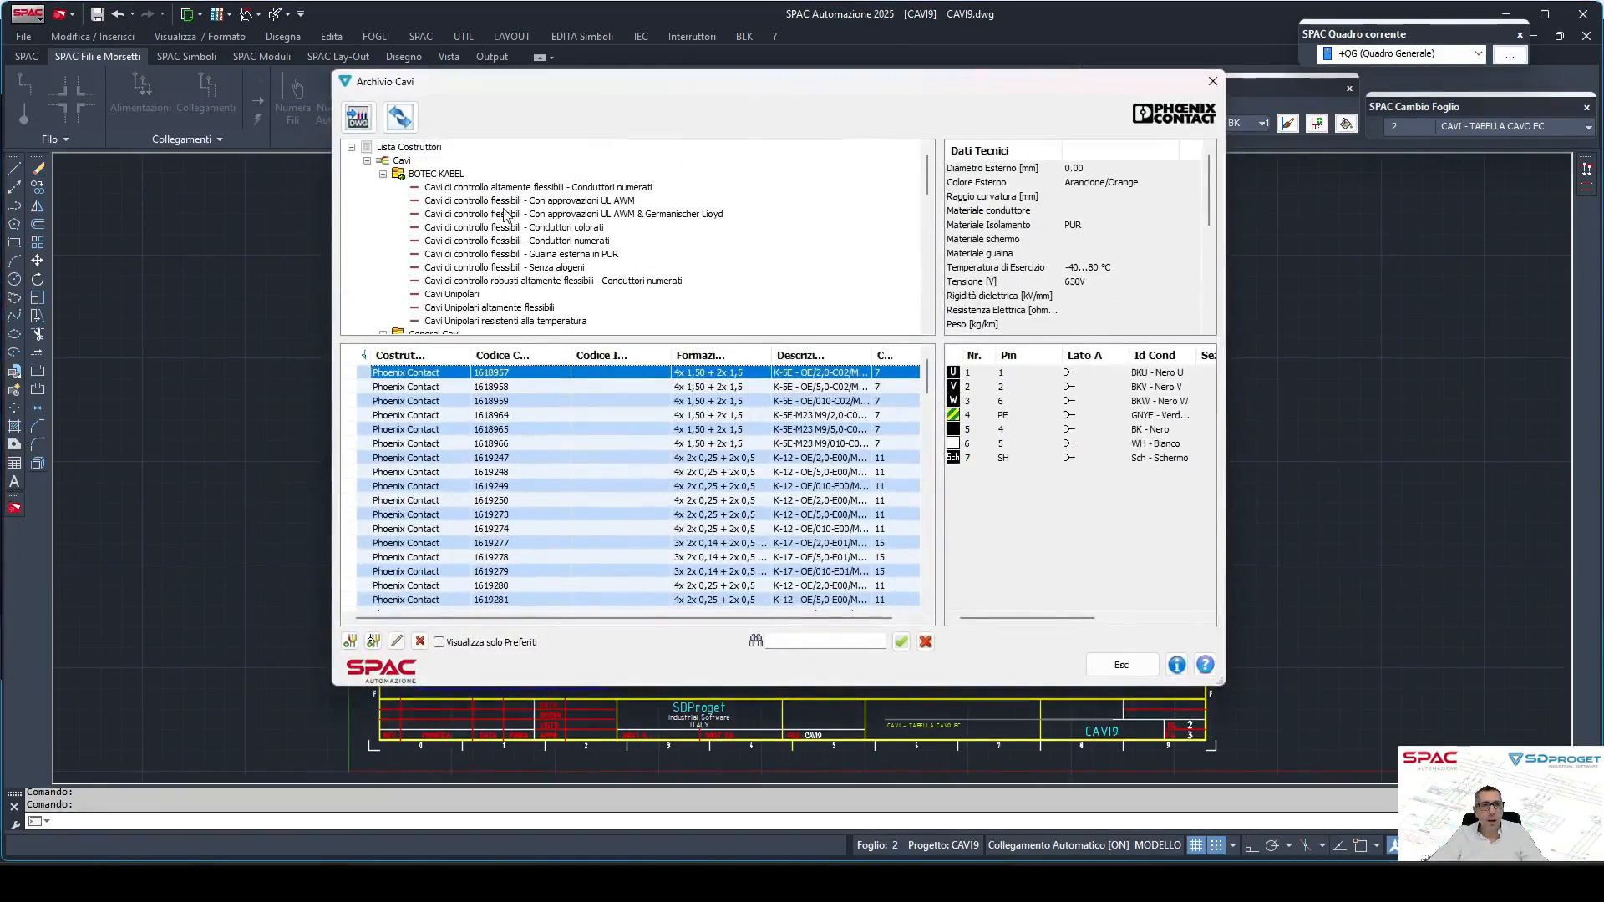
pyautogui.click(383, 175)
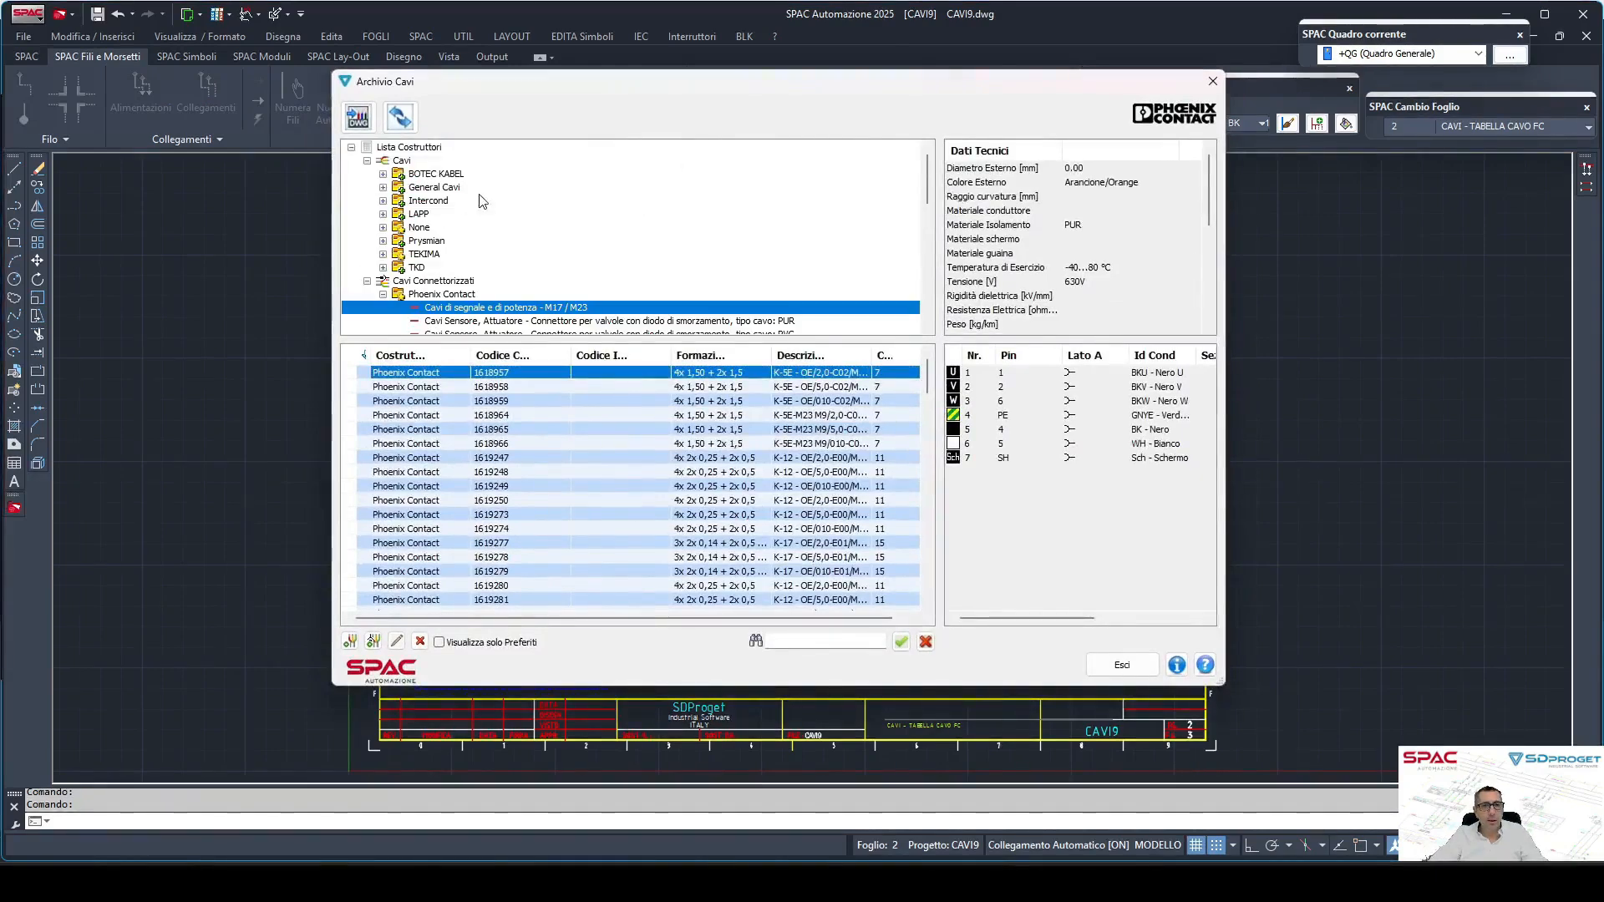
pyautogui.click(429, 175)
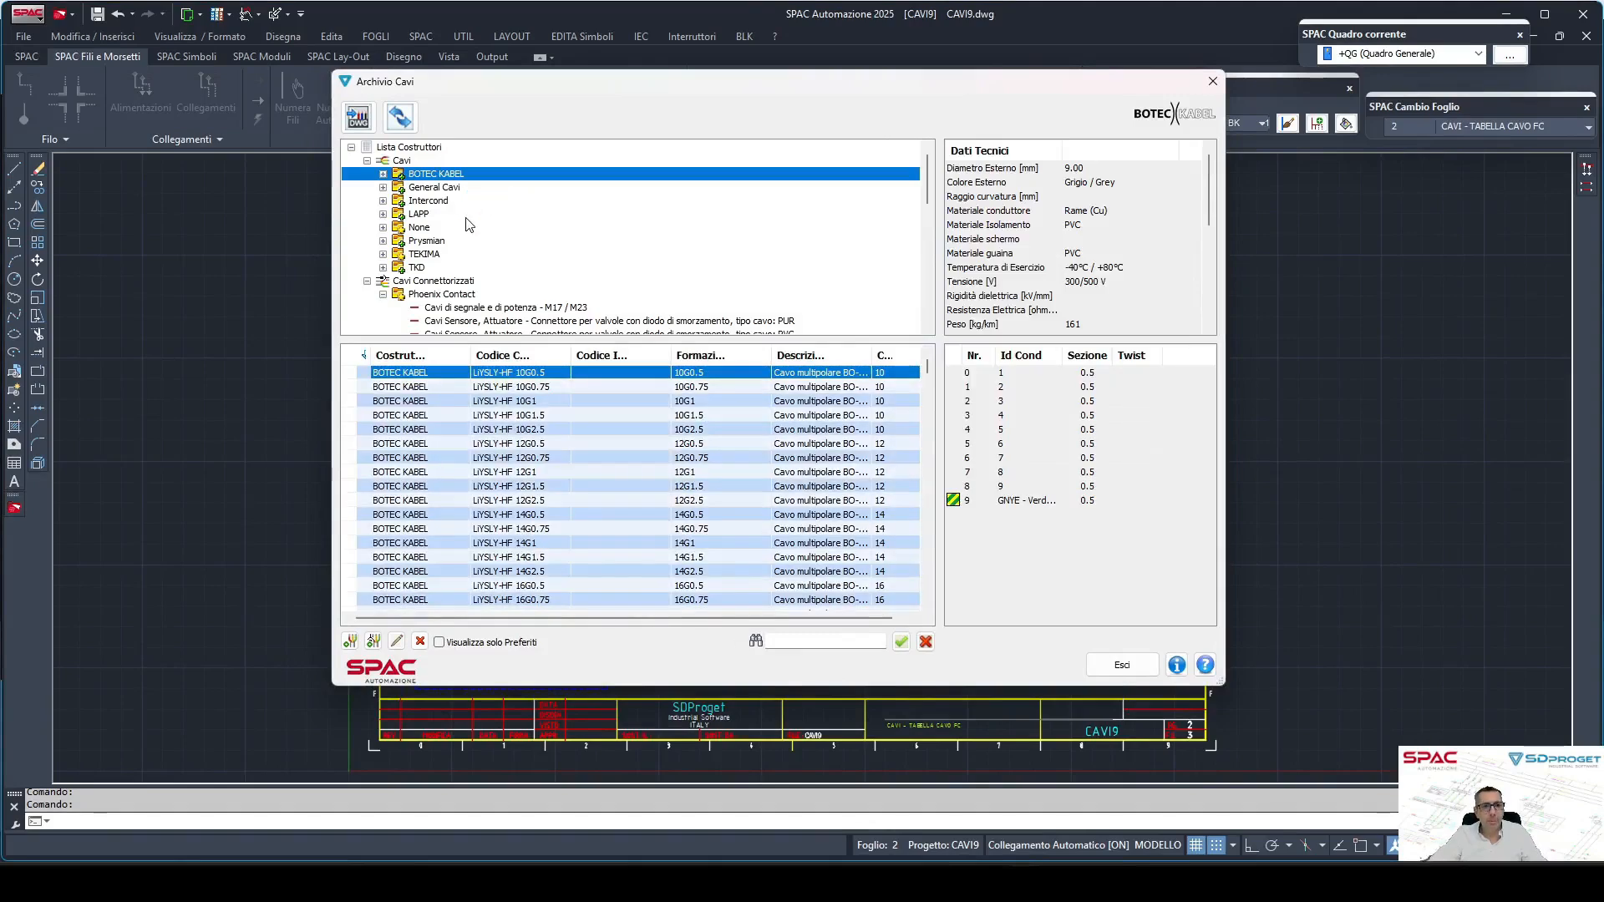
pyautogui.doubleClick(427, 227)
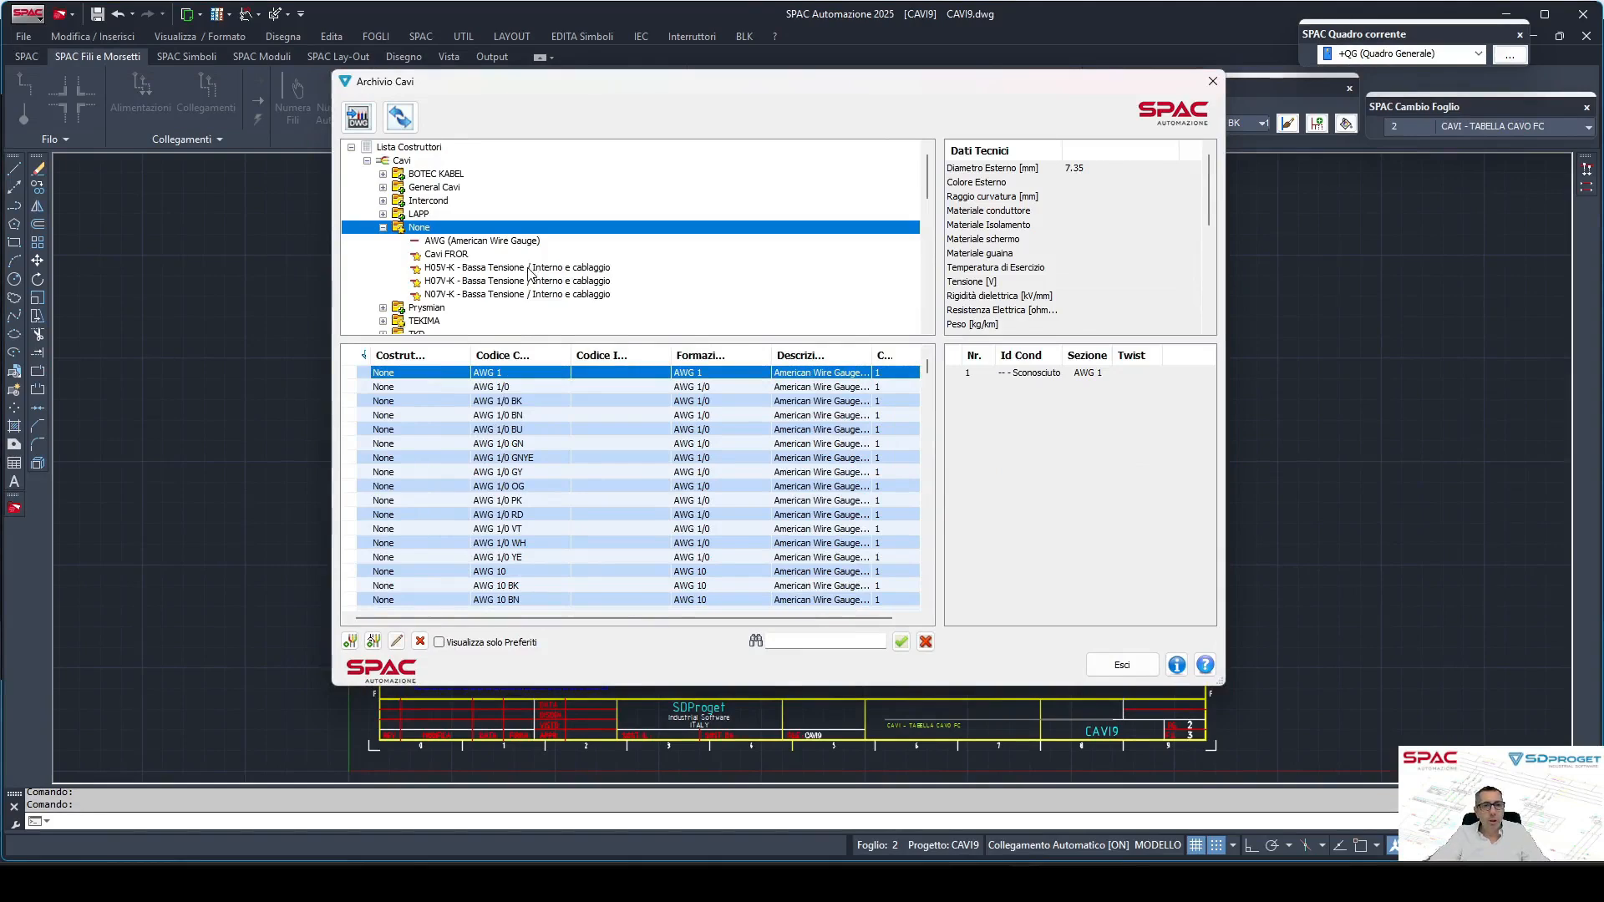
# Examine the H05V-K, H07V-K and Cavi FROR families and the available actions for the FROR 4G2.5 cable.
pyautogui.click(528, 267)
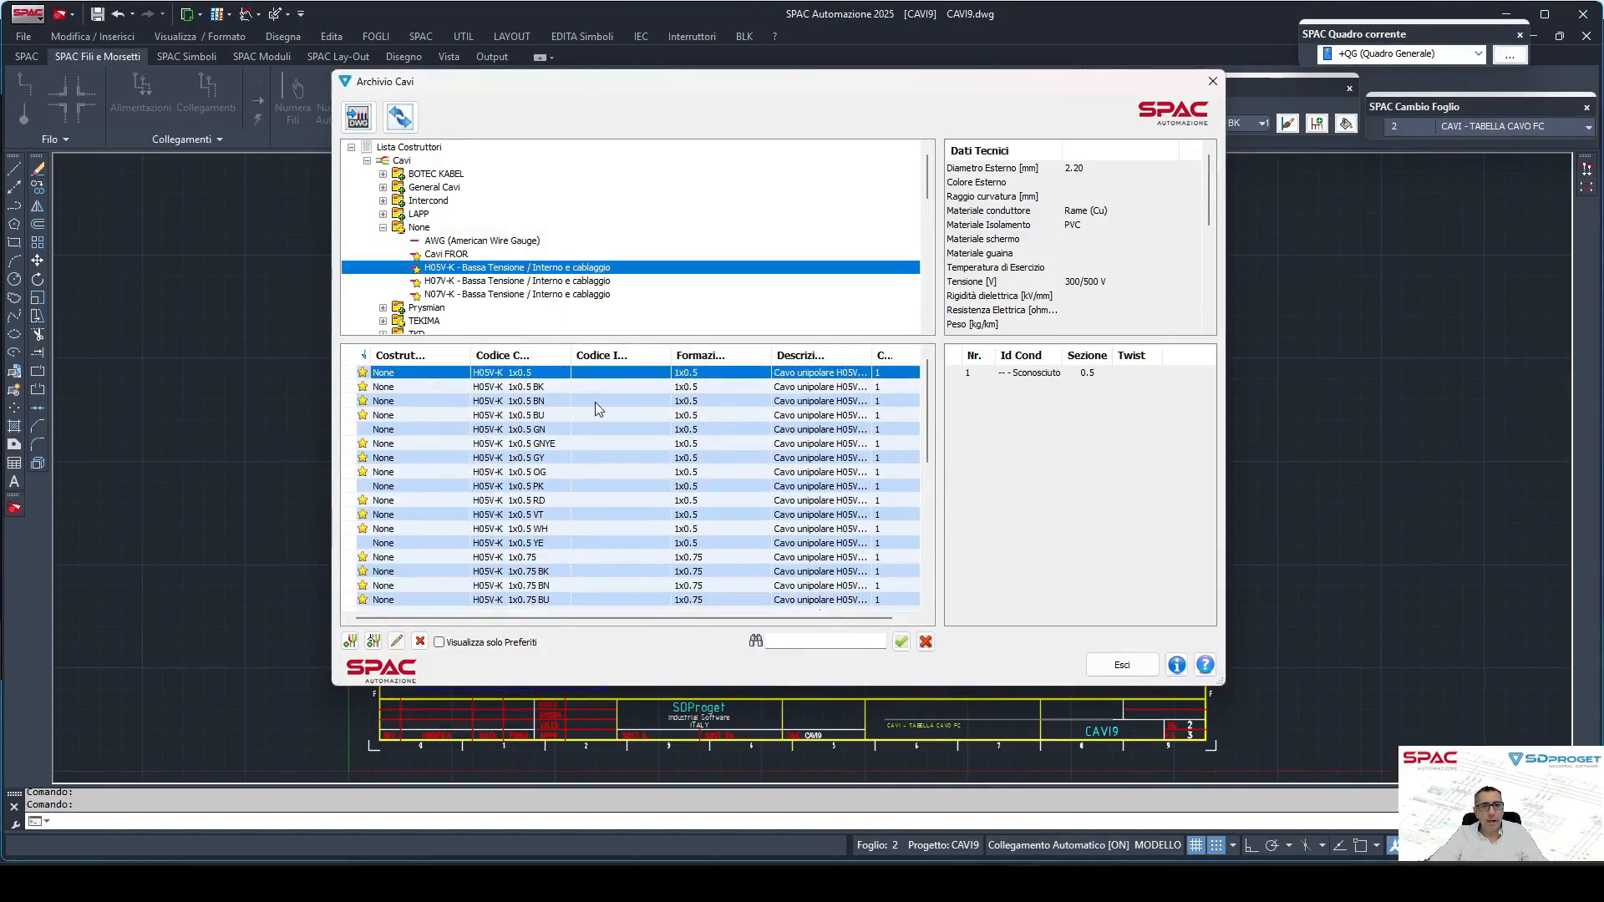
pyautogui.scroll(-7, 660, 414)
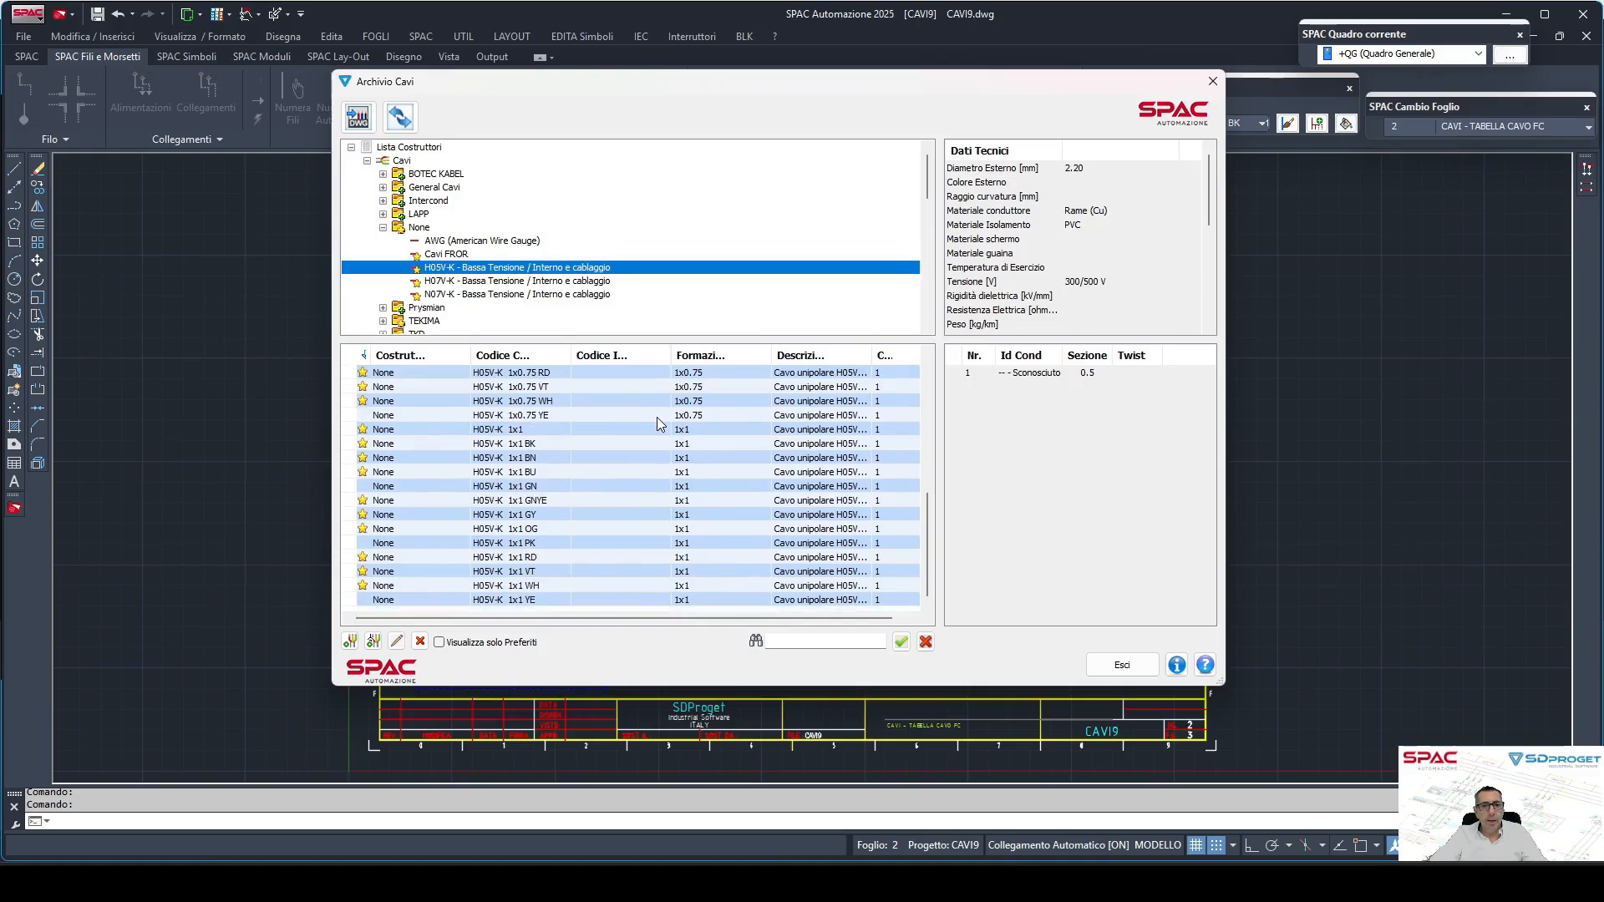
pyautogui.scroll(7, 655, 418)
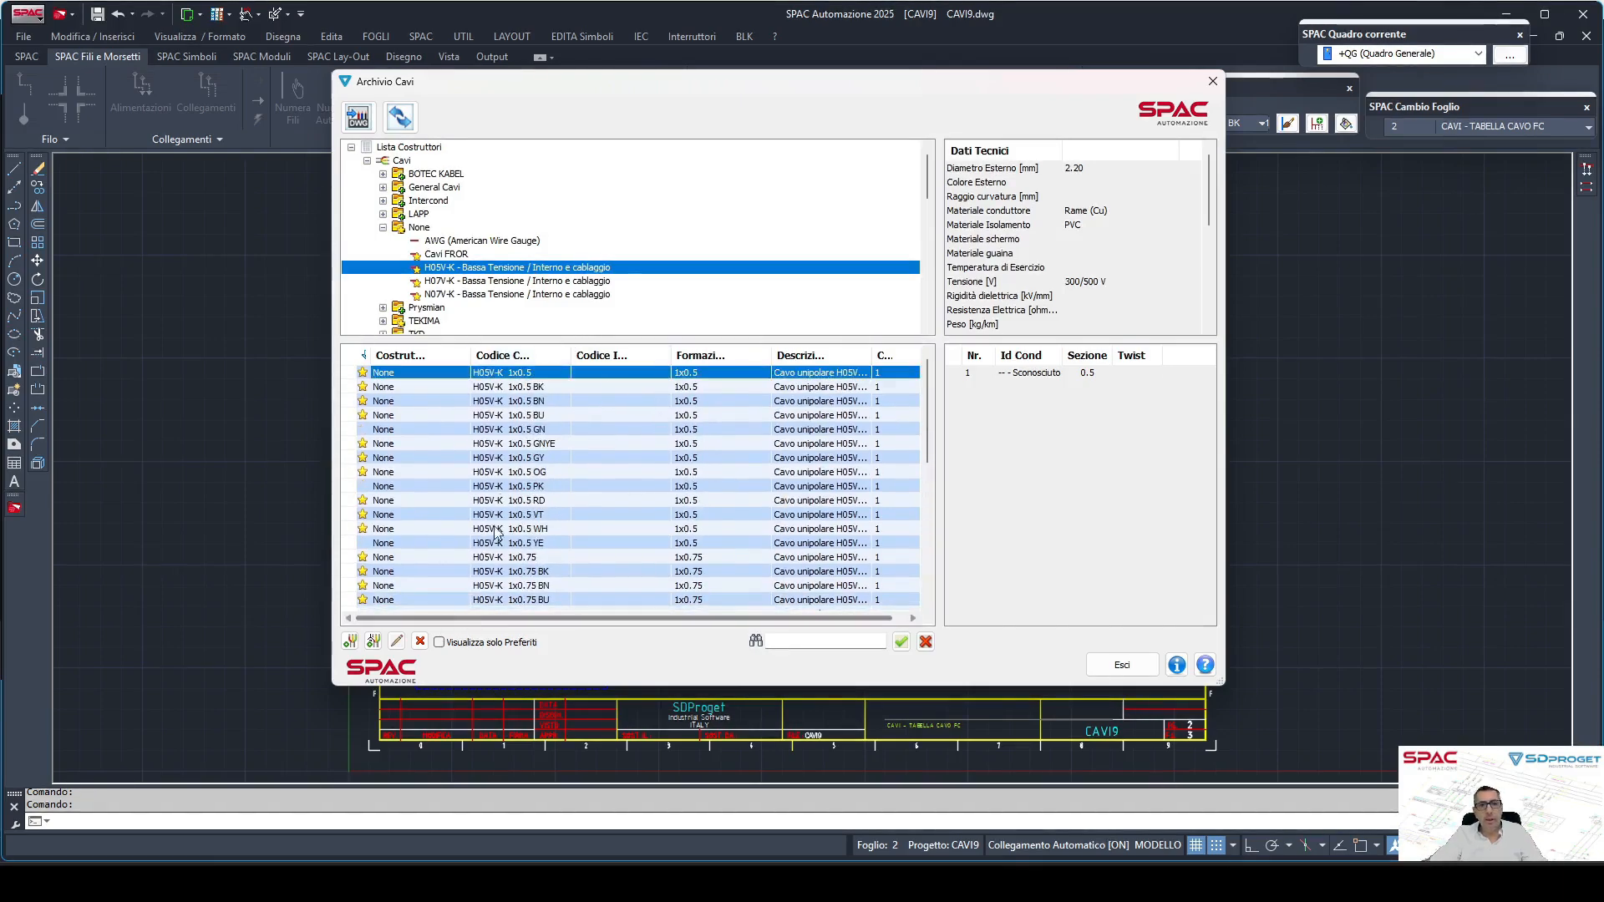
pyautogui.click(495, 284)
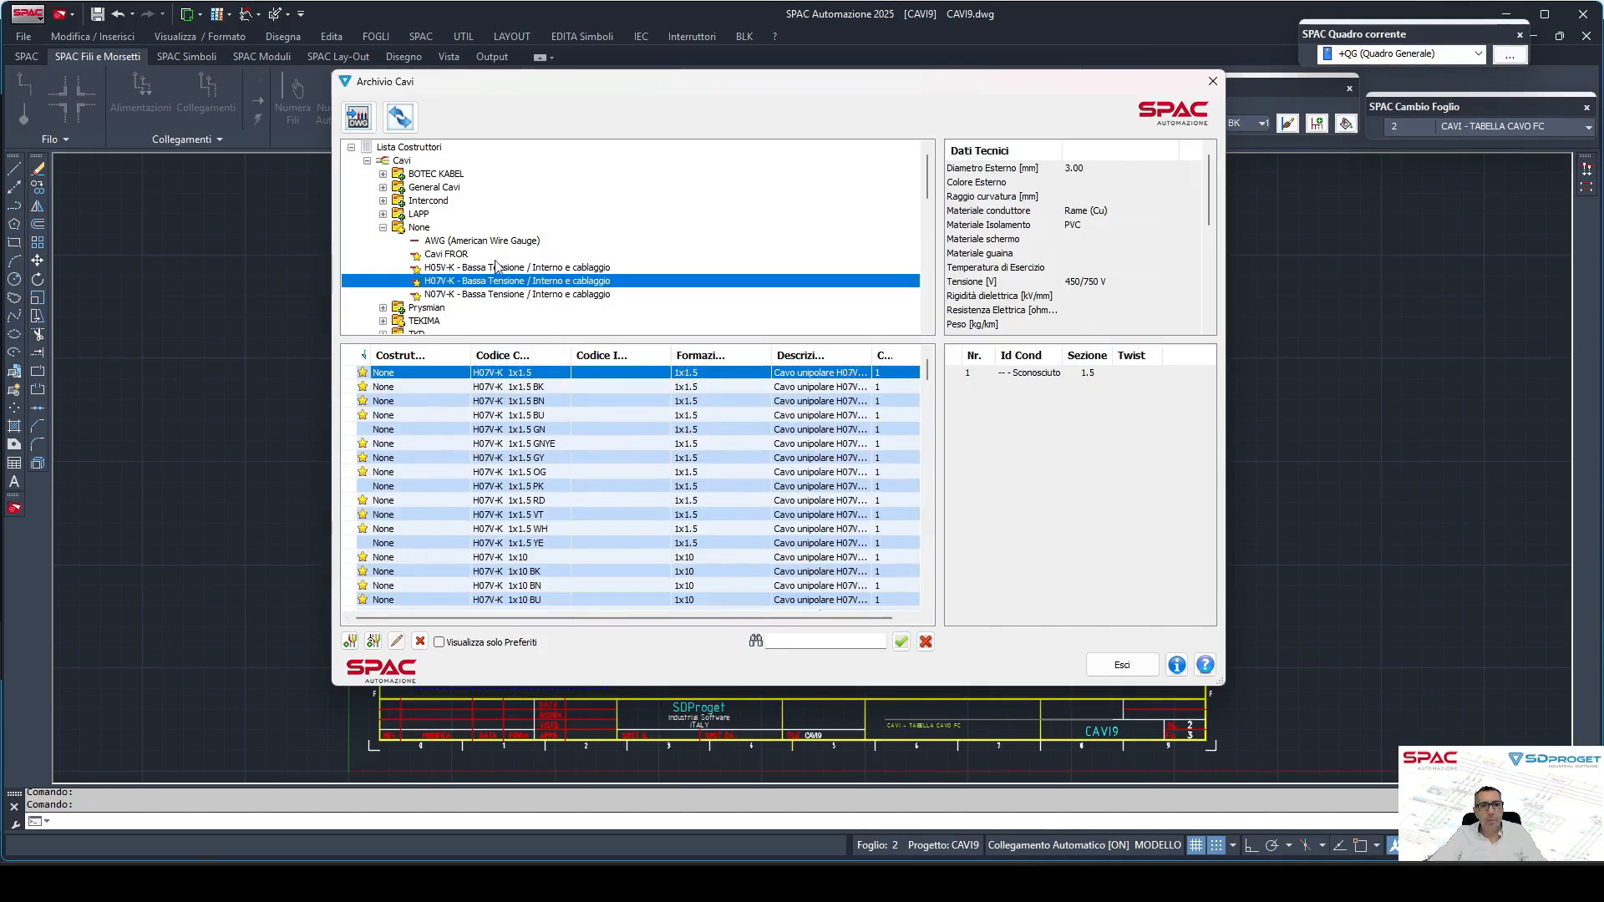
pyautogui.click(467, 256)
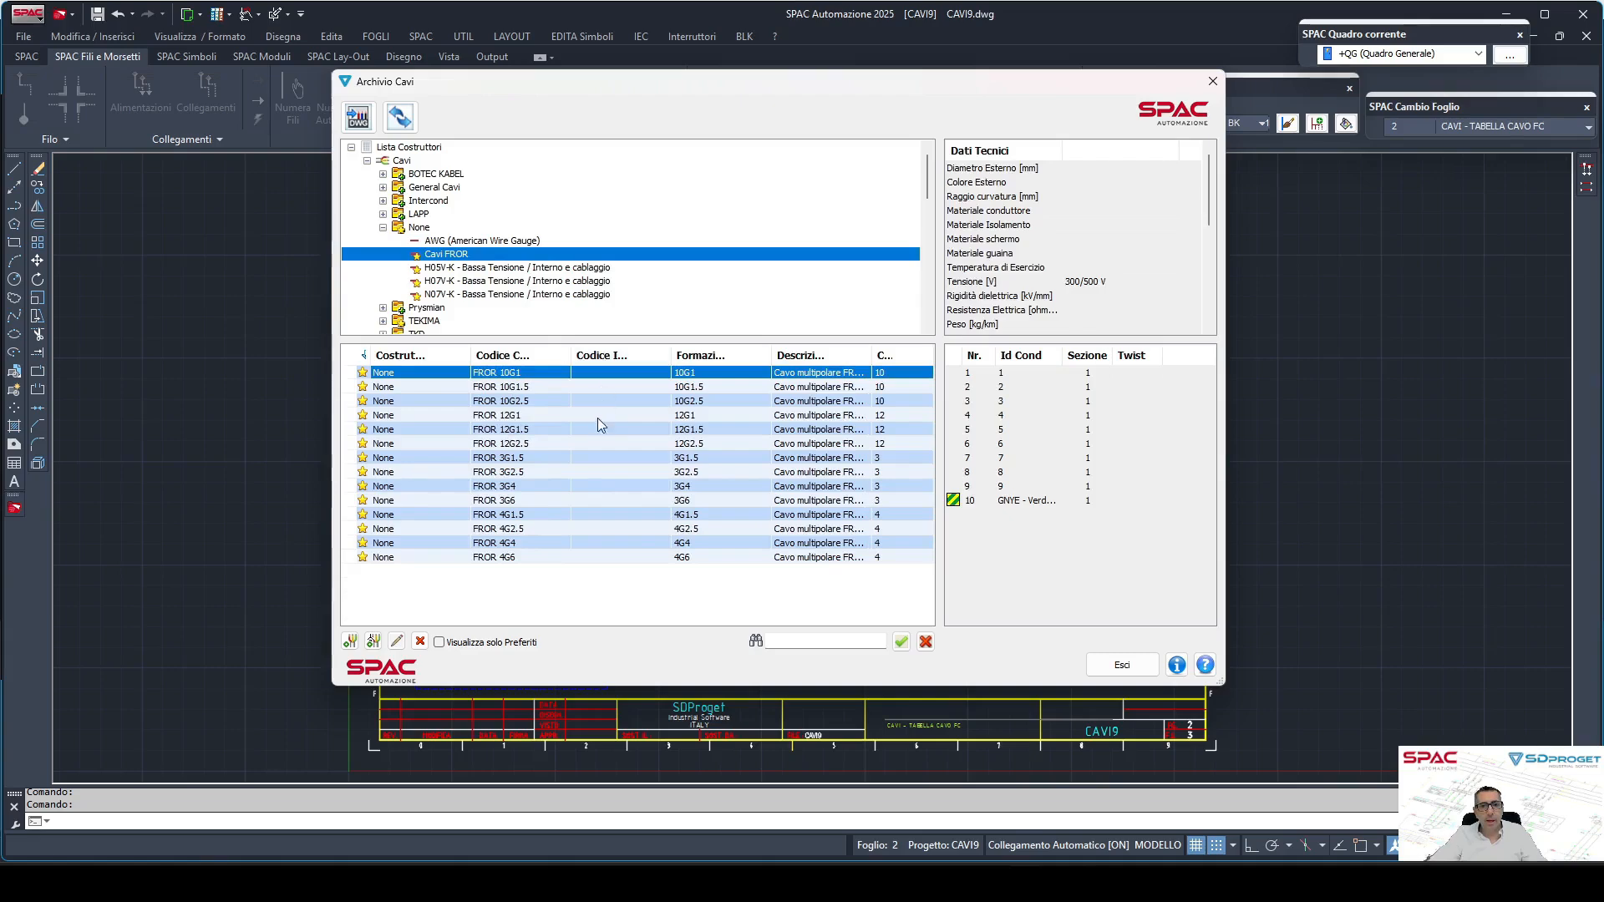
pyautogui.click(608, 529)
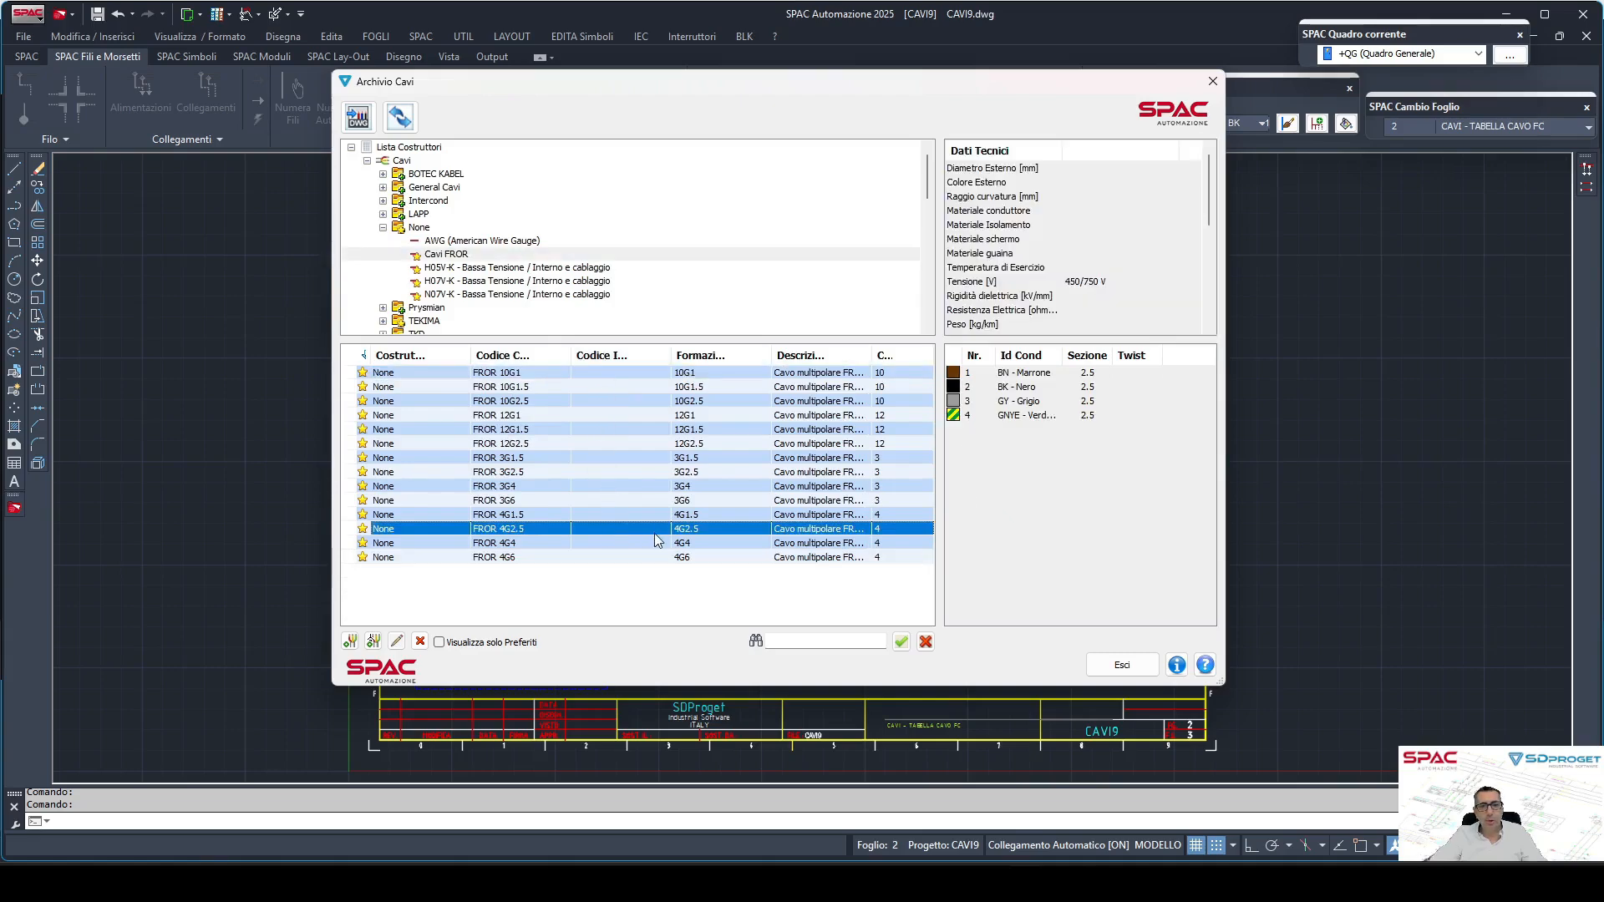
pyautogui.rightClick(628, 529)
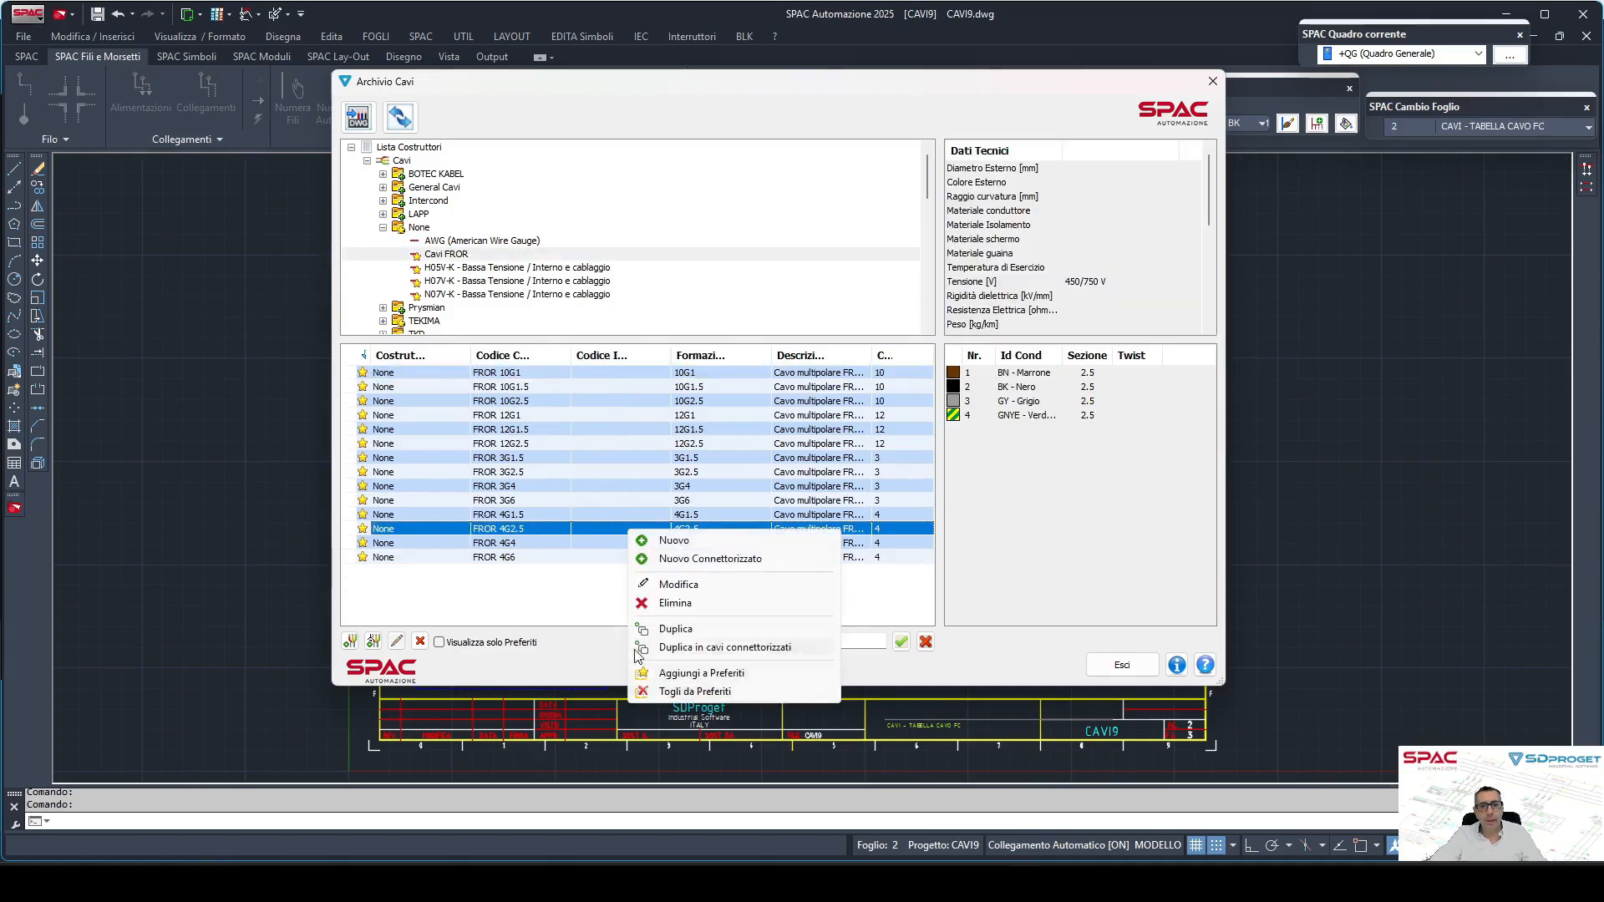
# List the LAPP cables and review the actions for cable 0021882 and the filter options for Formazione.
pyautogui.click(426, 215)
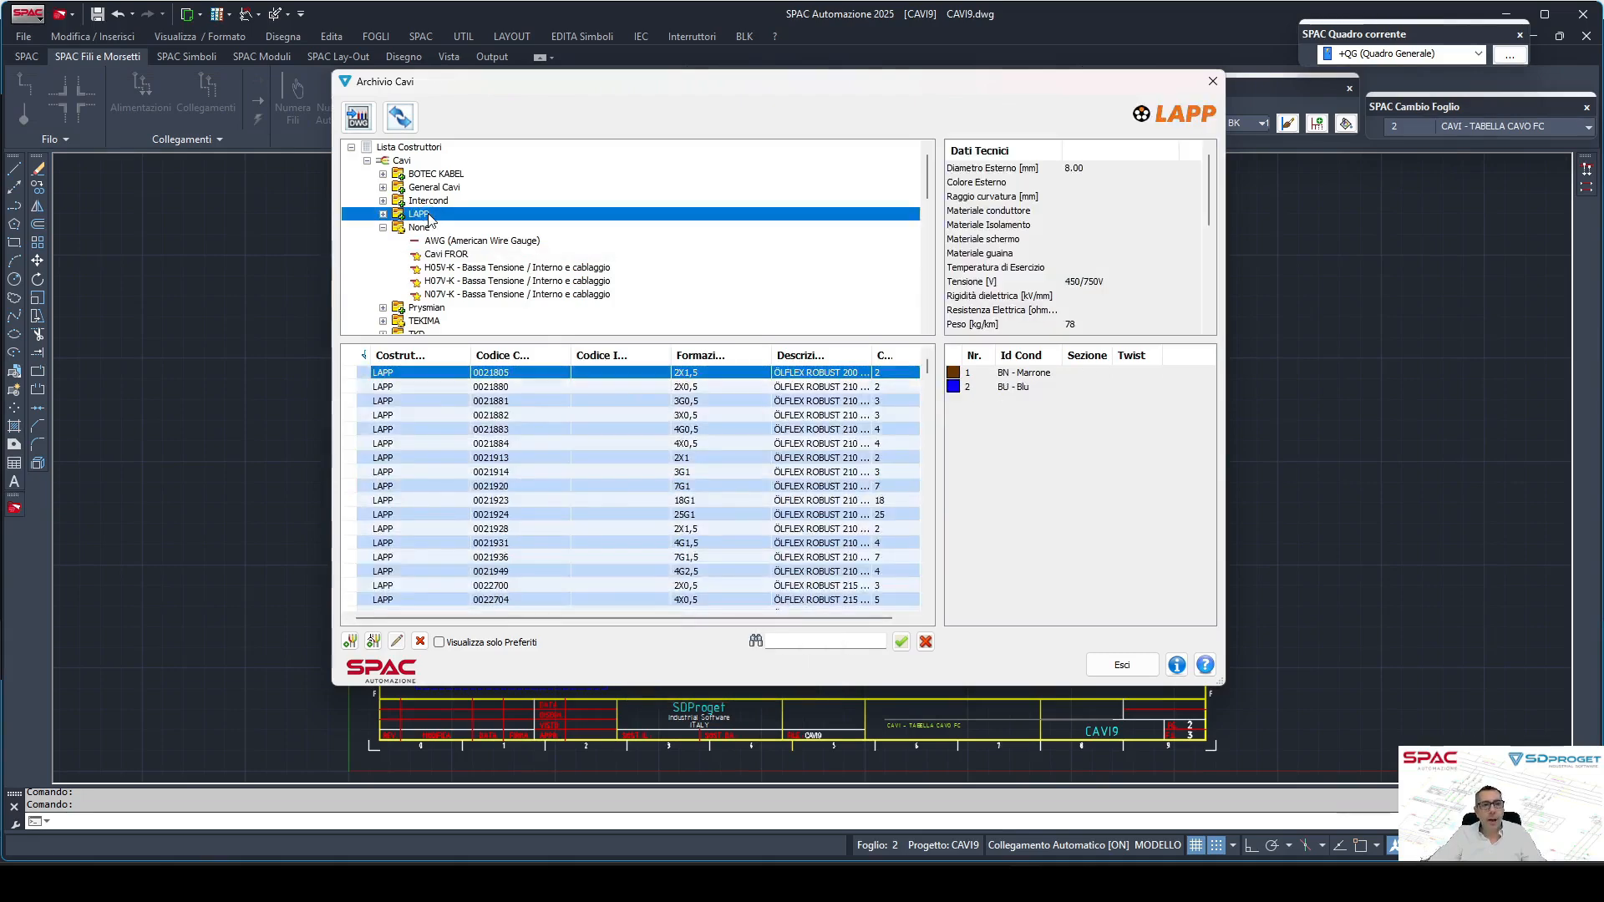
pyautogui.click(476, 416)
pyautogui.rightClick(475, 418)
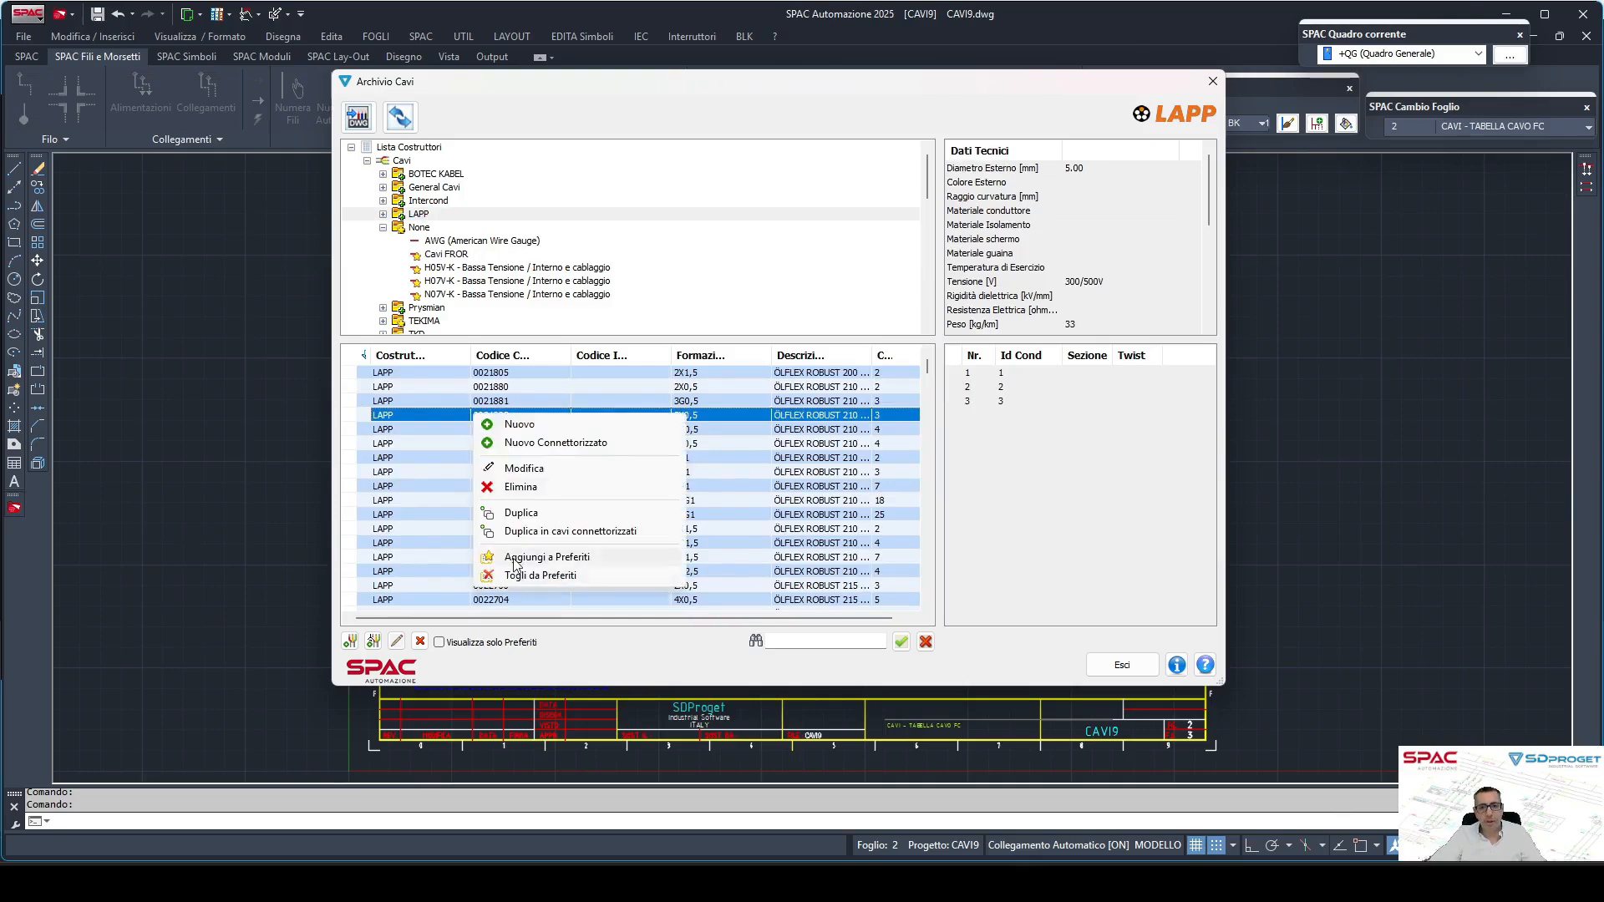
pyautogui.click(807, 640)
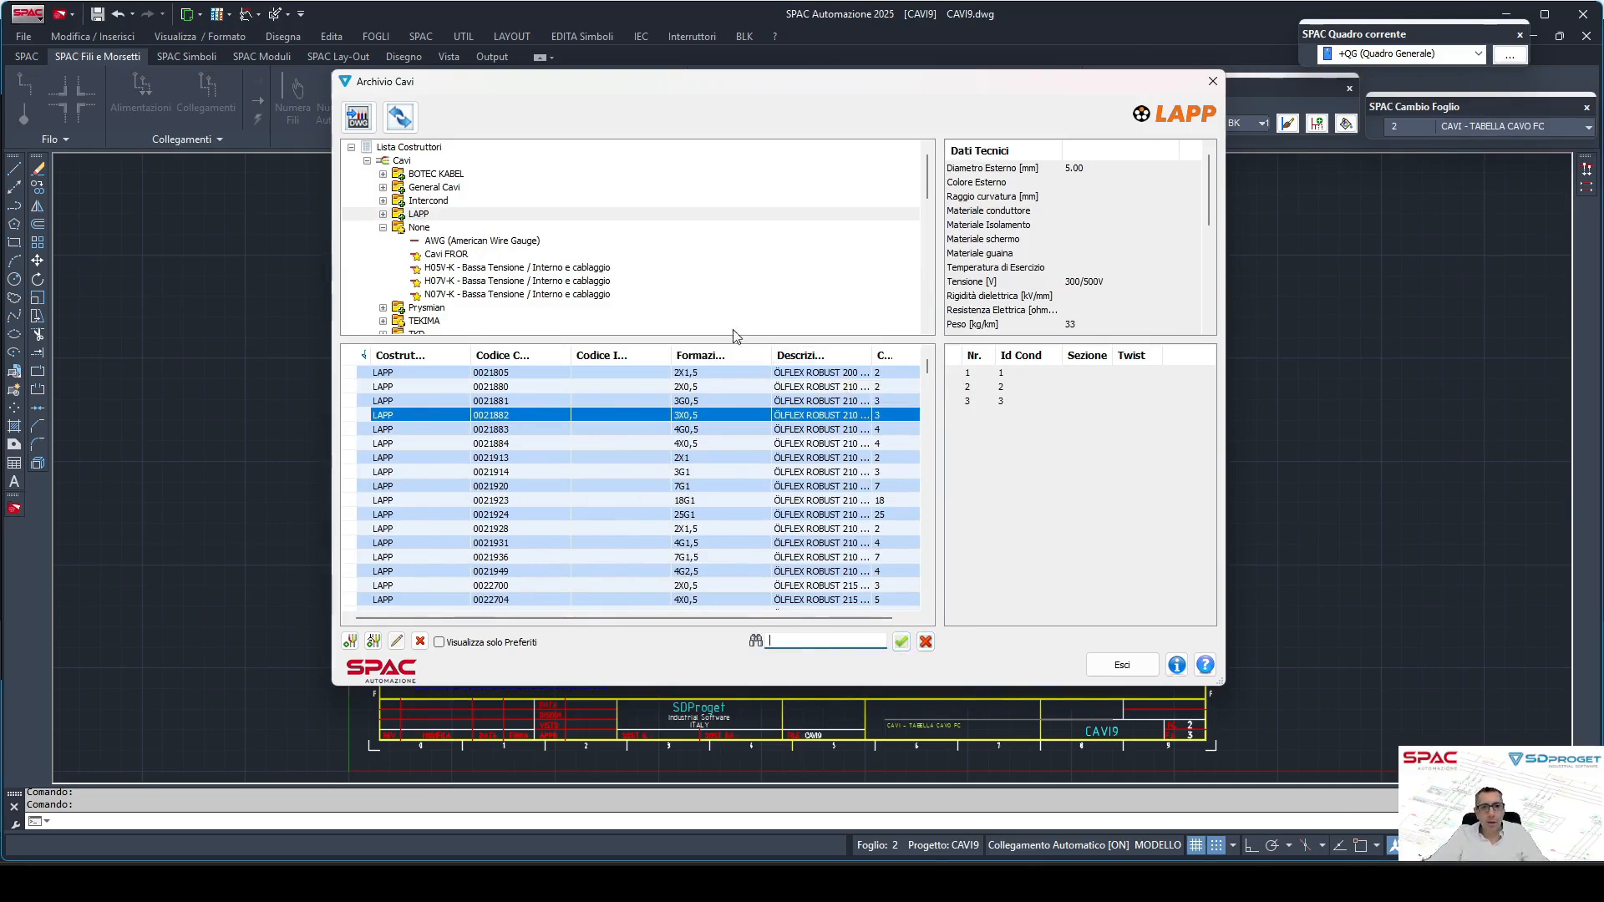
pyautogui.rightClick(724, 355)
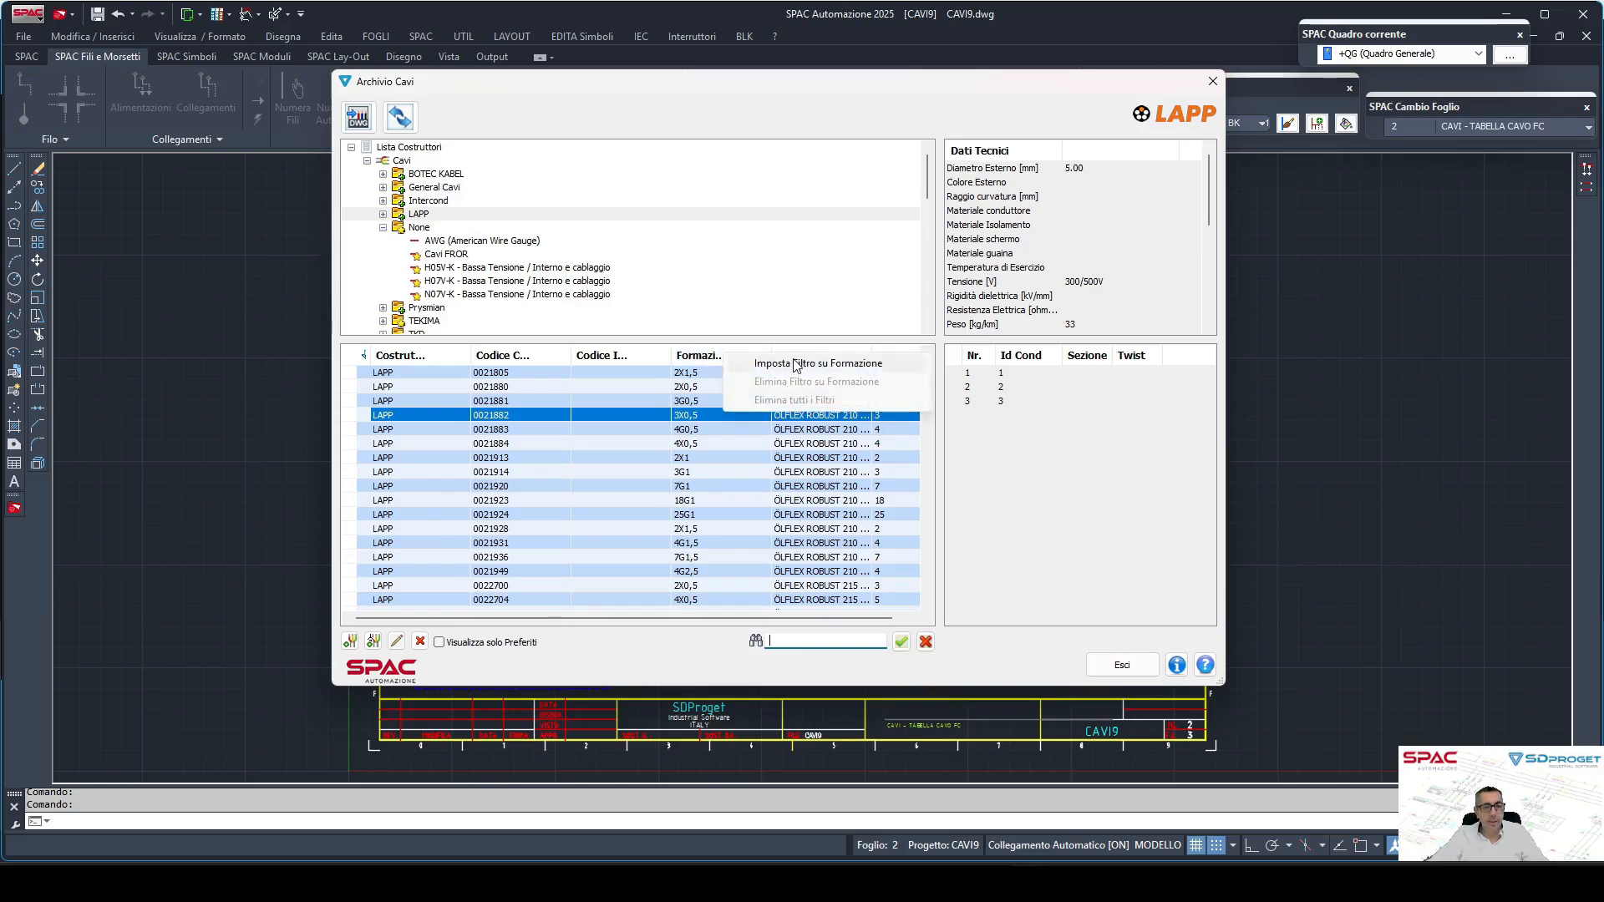
# Start a new LAPP cable entry from cable 0021884, keeping the category Cavi di collegamento e di controllo.
pyautogui.click(589, 443)
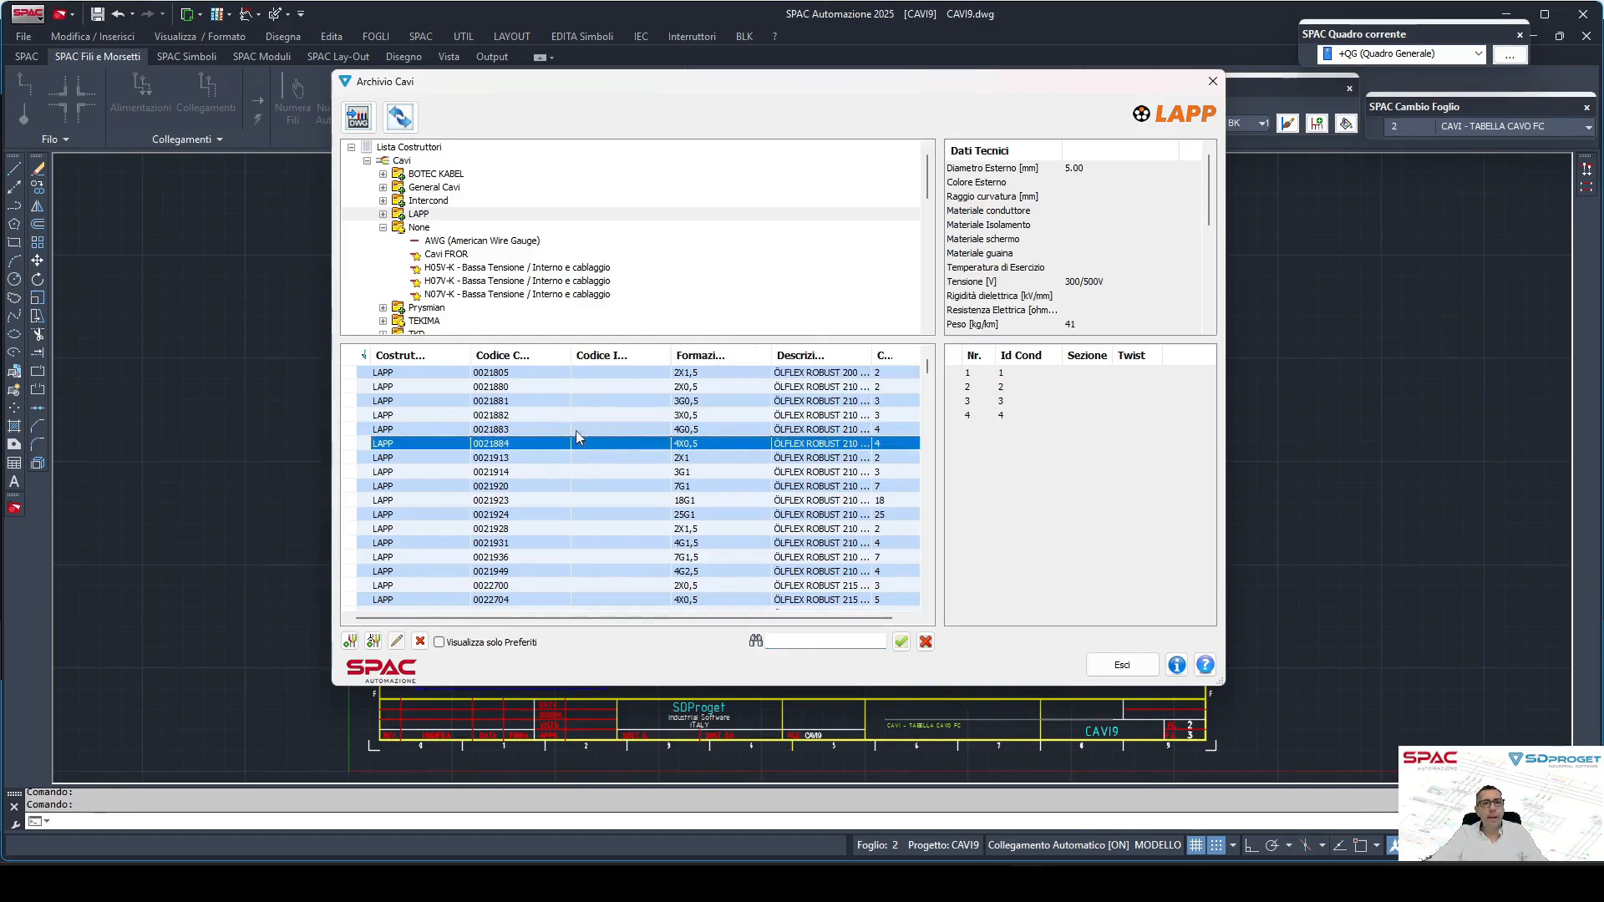
pyautogui.rightClick(540, 443)
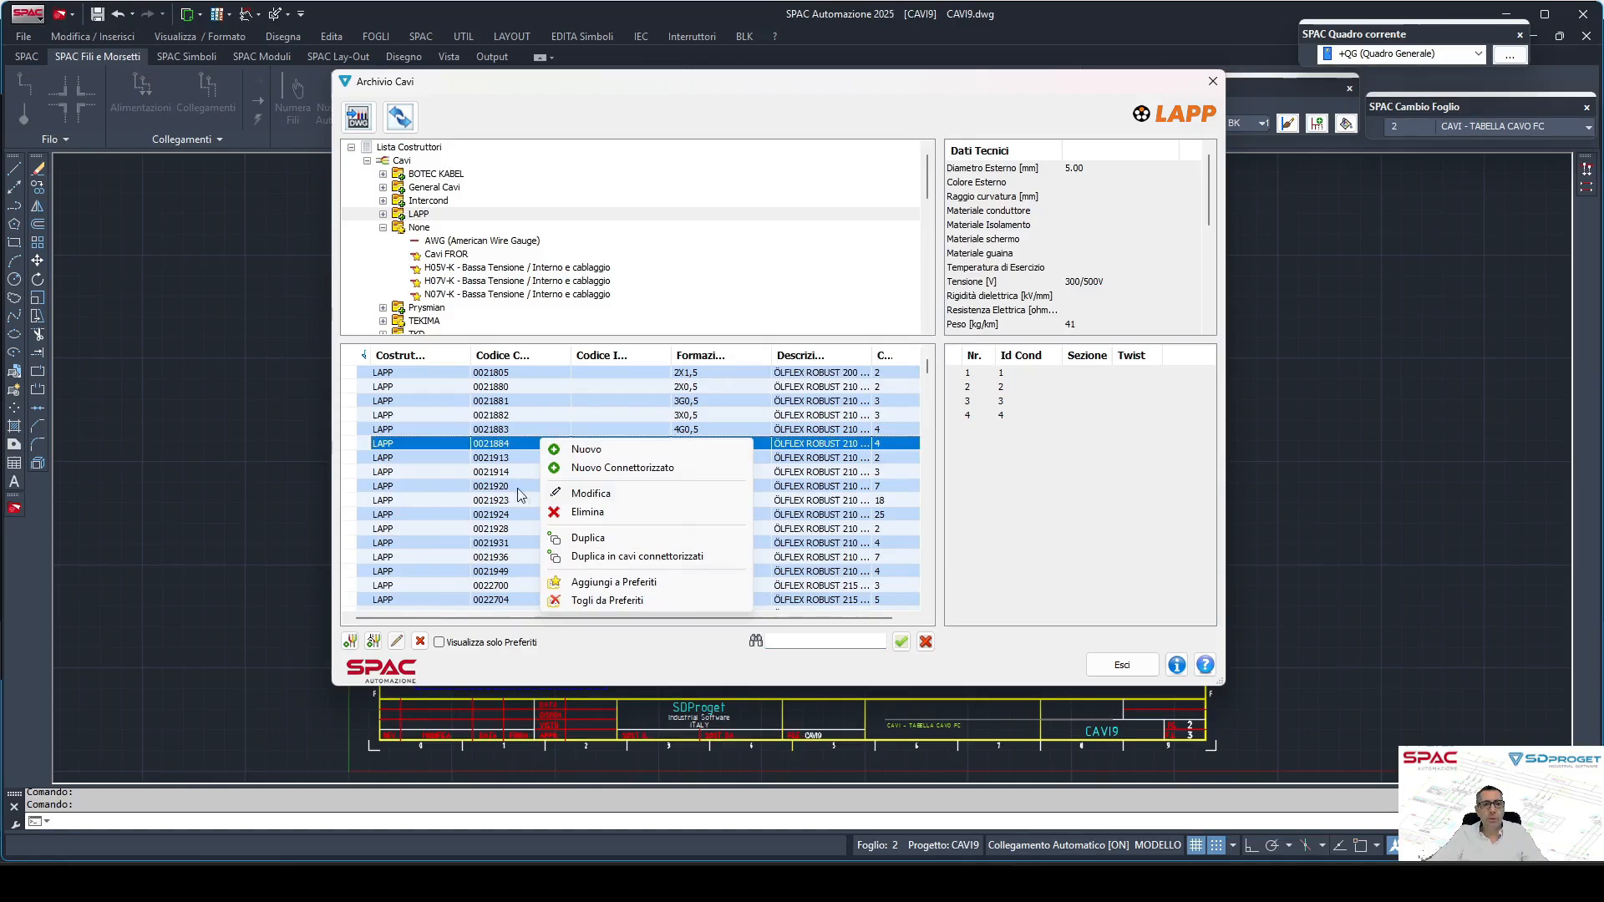
pyautogui.click(586, 450)
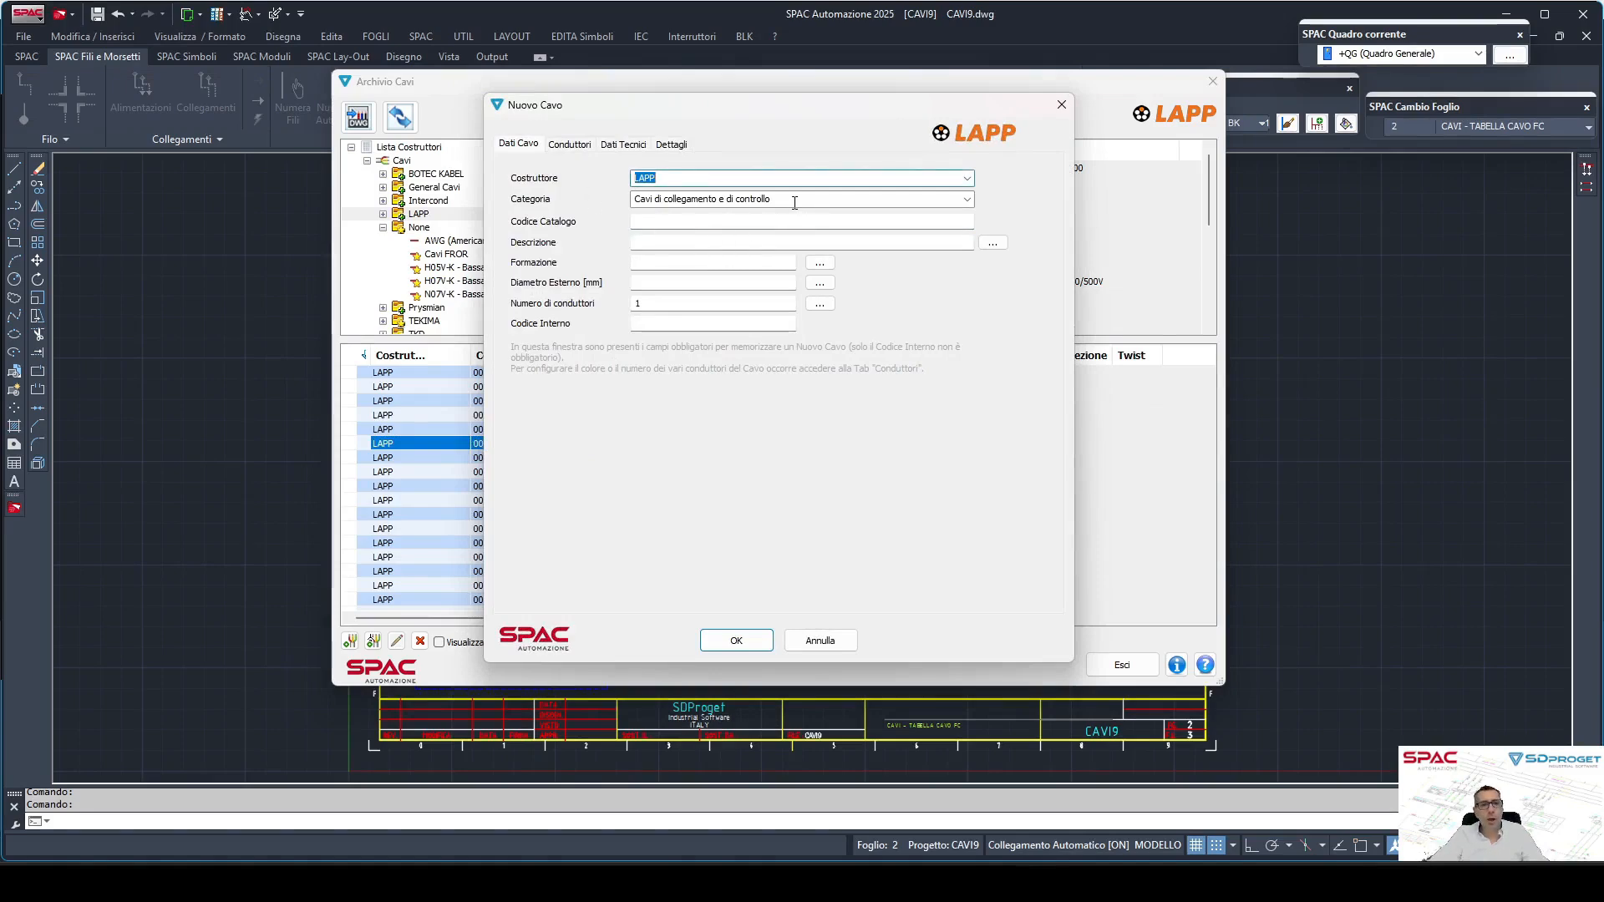
pyautogui.press('Tab')
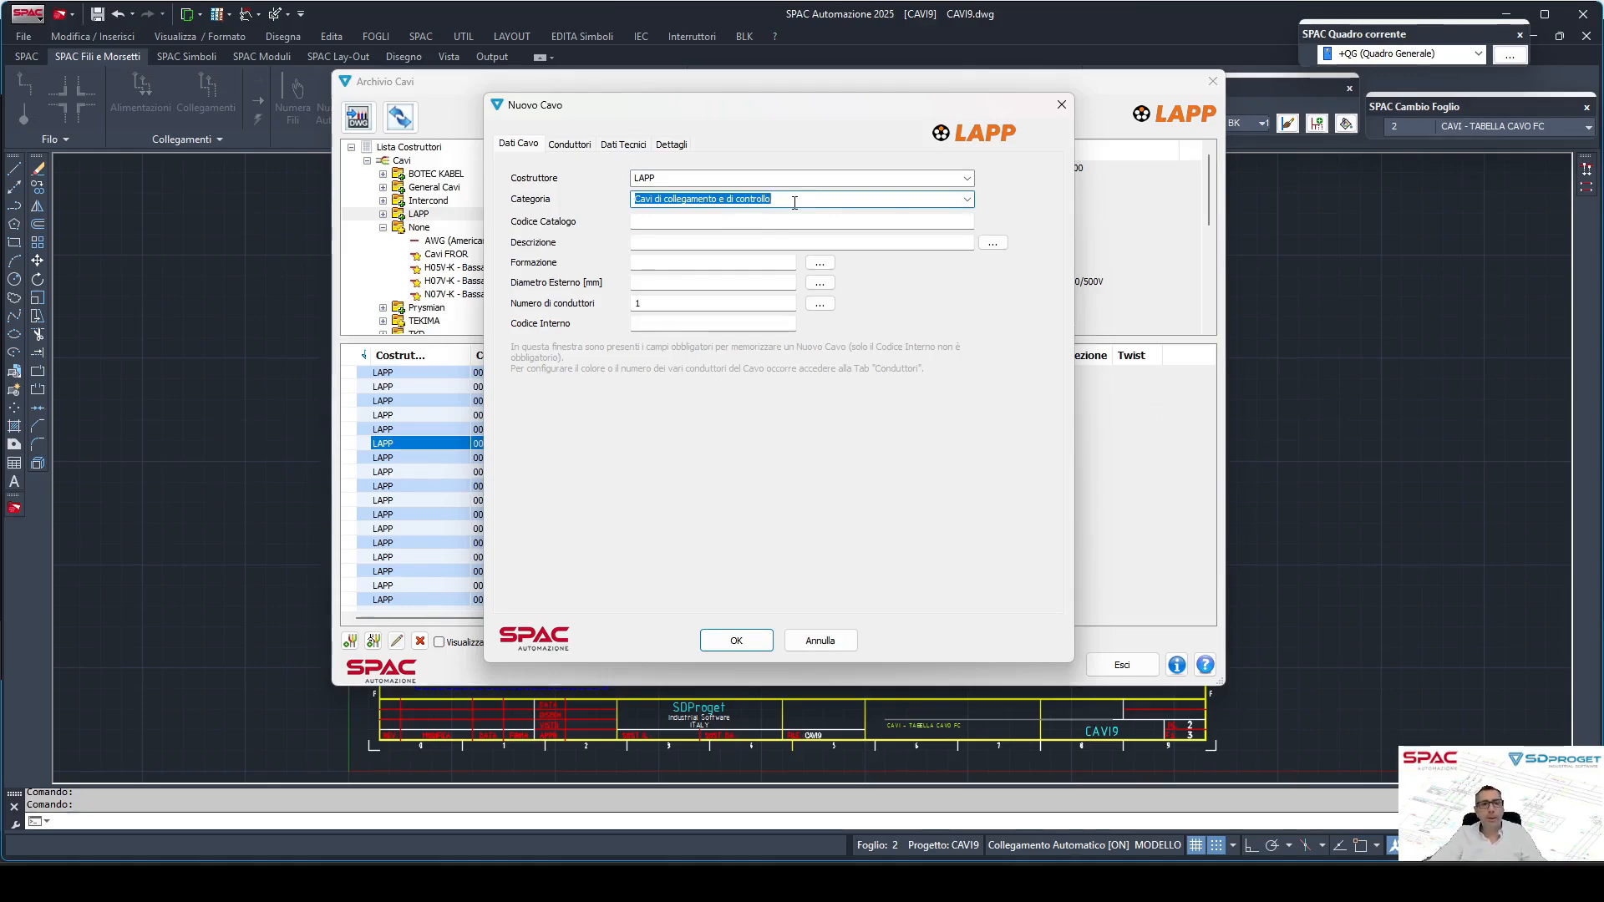
pyautogui.click(768, 222)
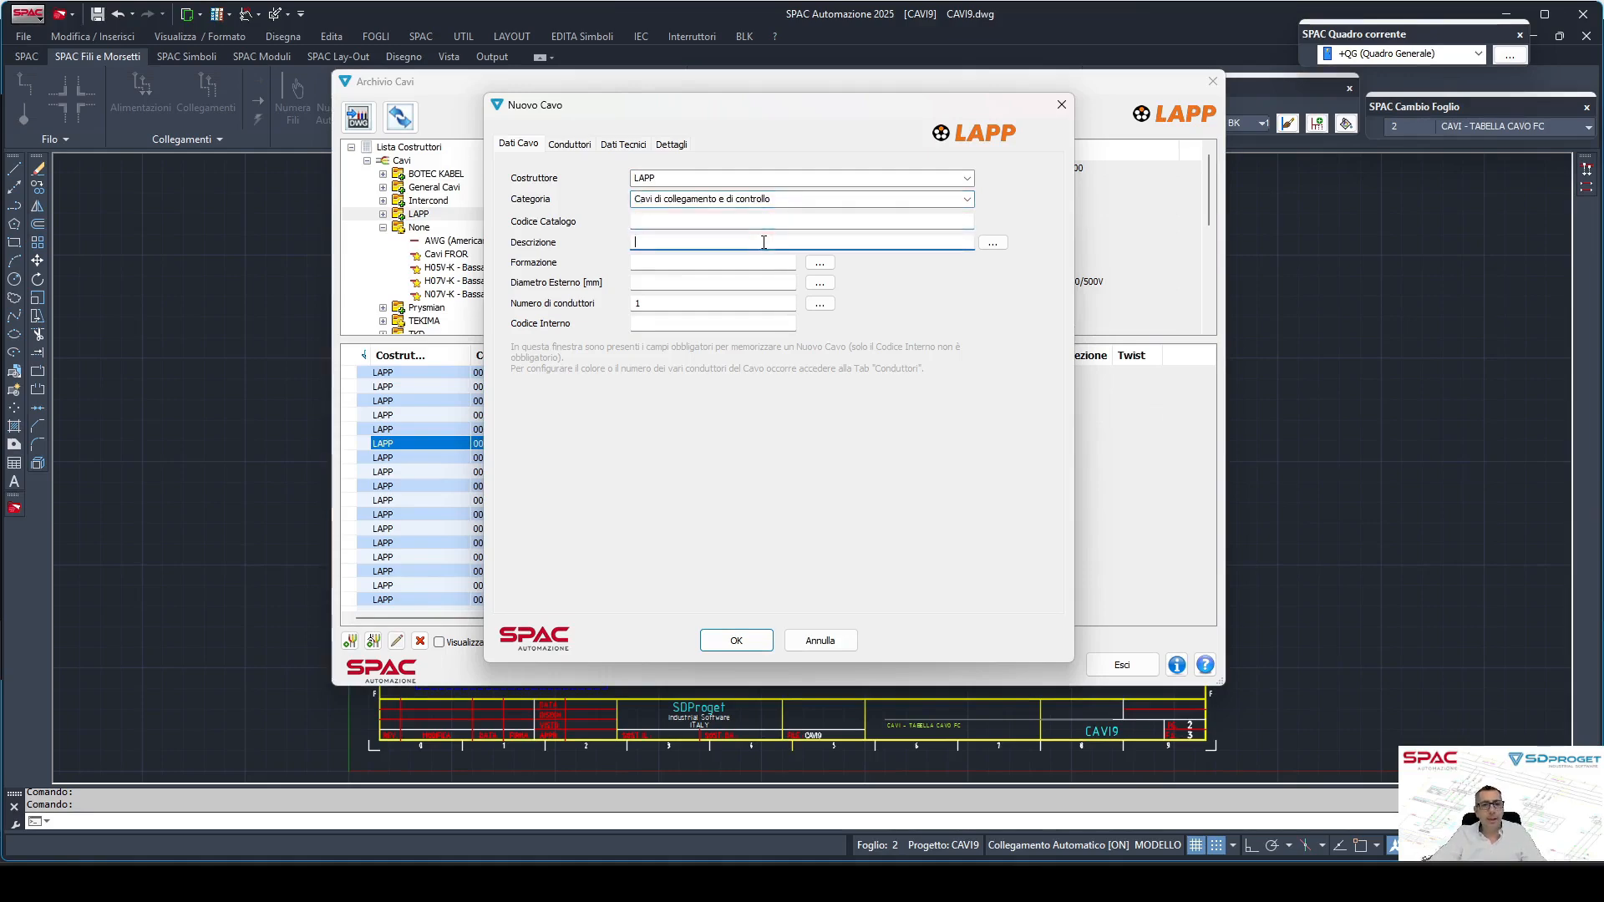
# Look through the Formazione values present in the archive and close the list without choosing one.
pyautogui.click(818, 263)
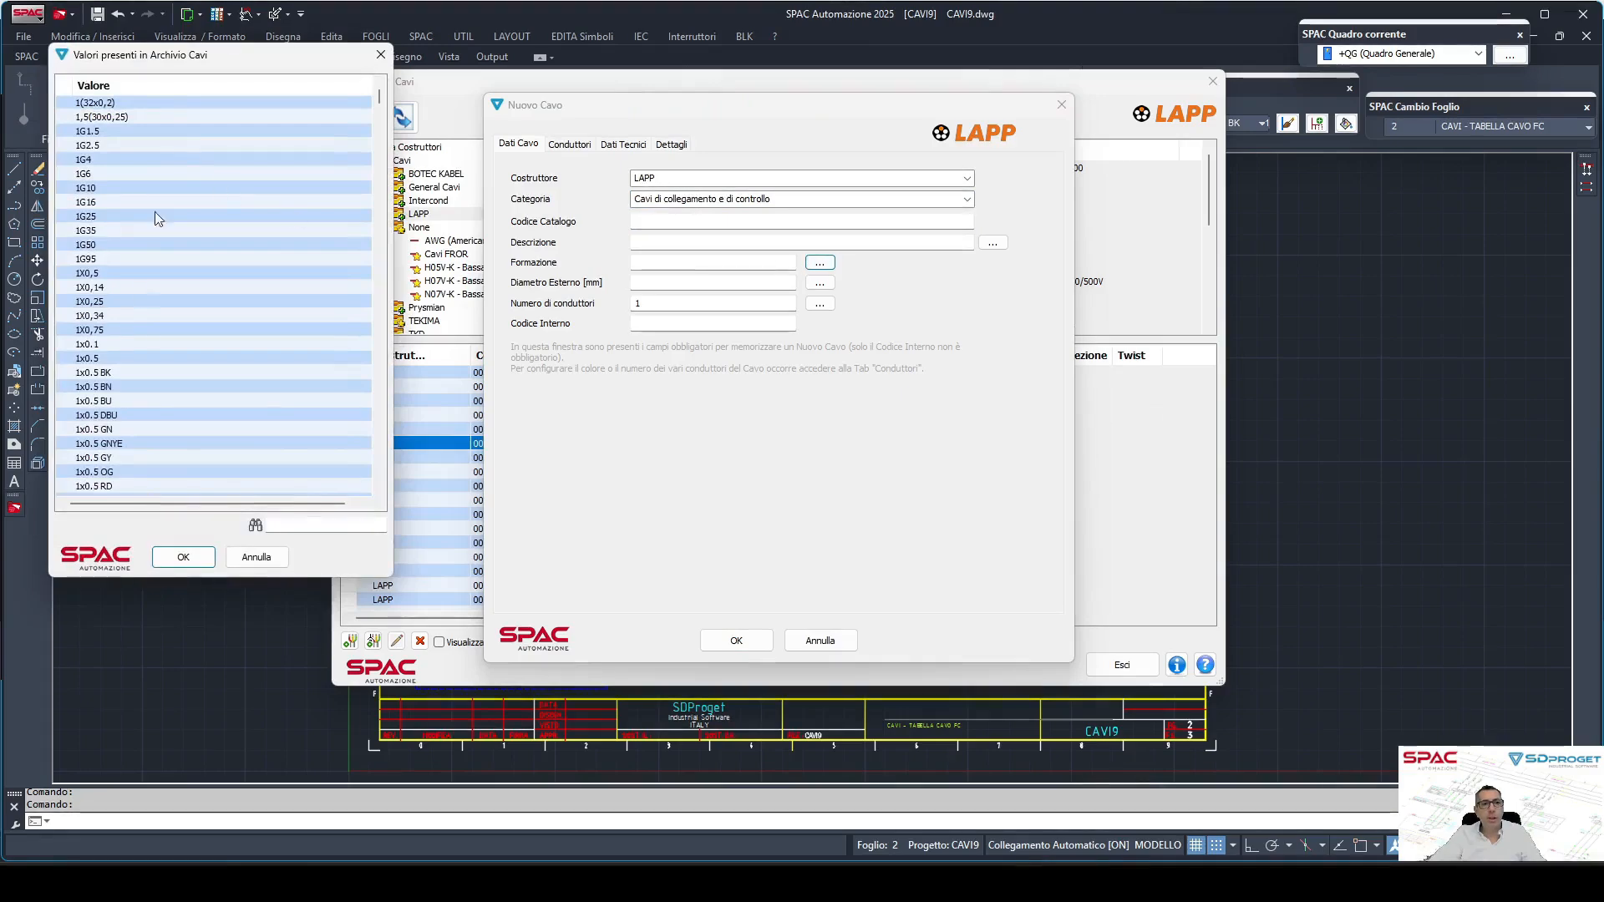
pyautogui.scroll(-5, 139, 297)
pyautogui.click(381, 54)
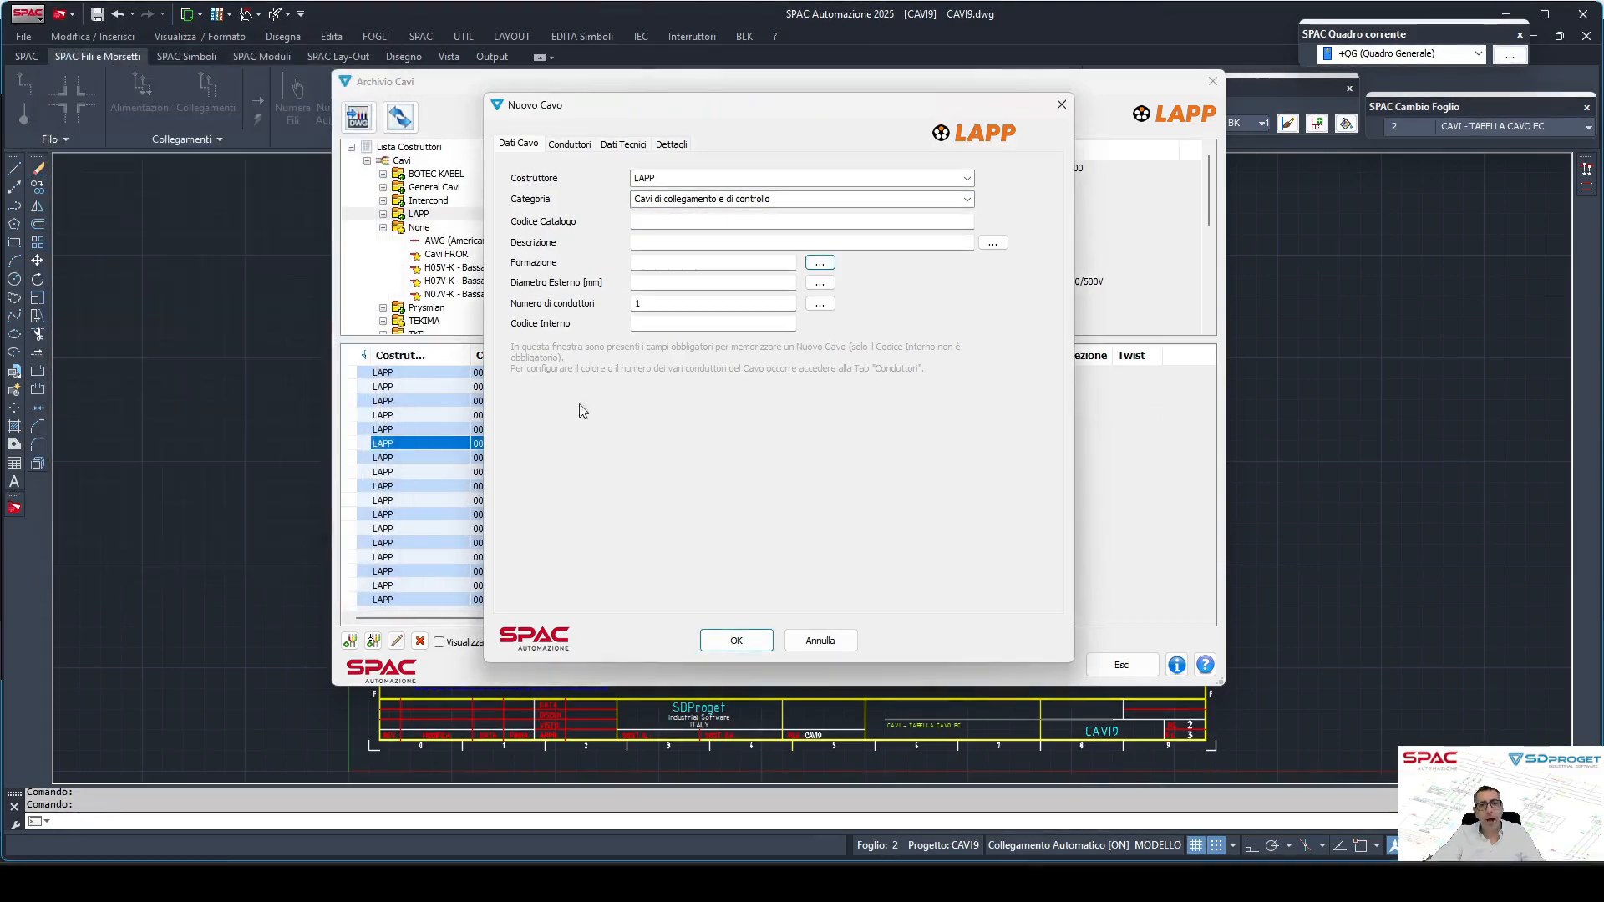
# Set the new cable's number of conductors to 3, catalogue code to 0123 and description to "Cavo di esempio".
pyautogui.moveTo(671, 305); pyautogui.dragTo(585, 307)
pyautogui.write('3')
pyautogui.click(661, 222)
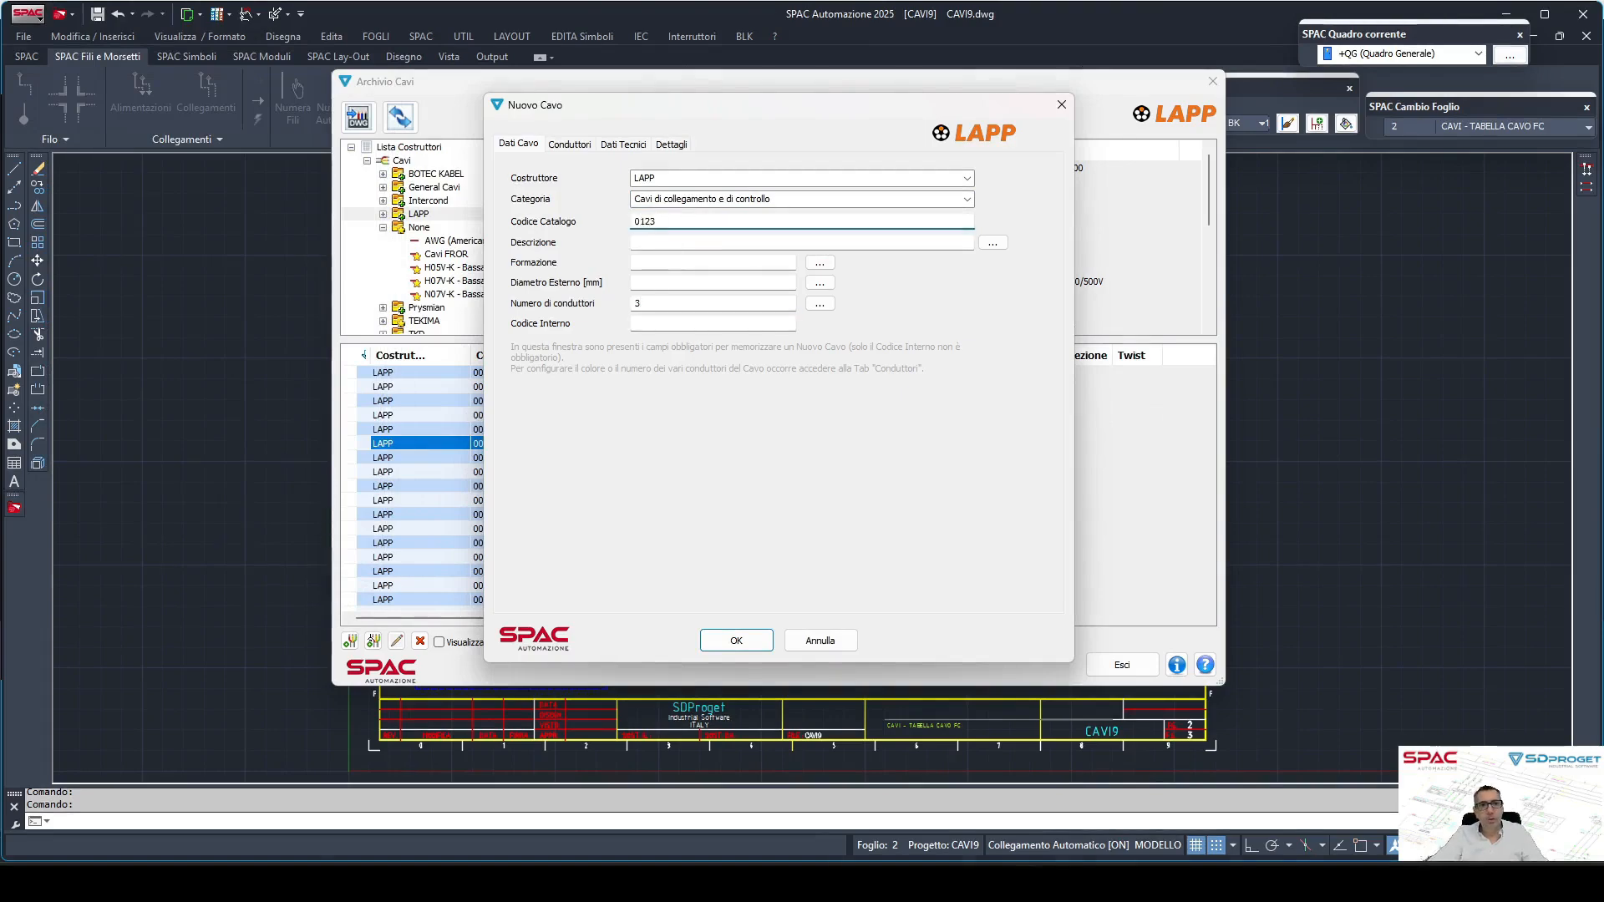
pyautogui.click(731, 242)
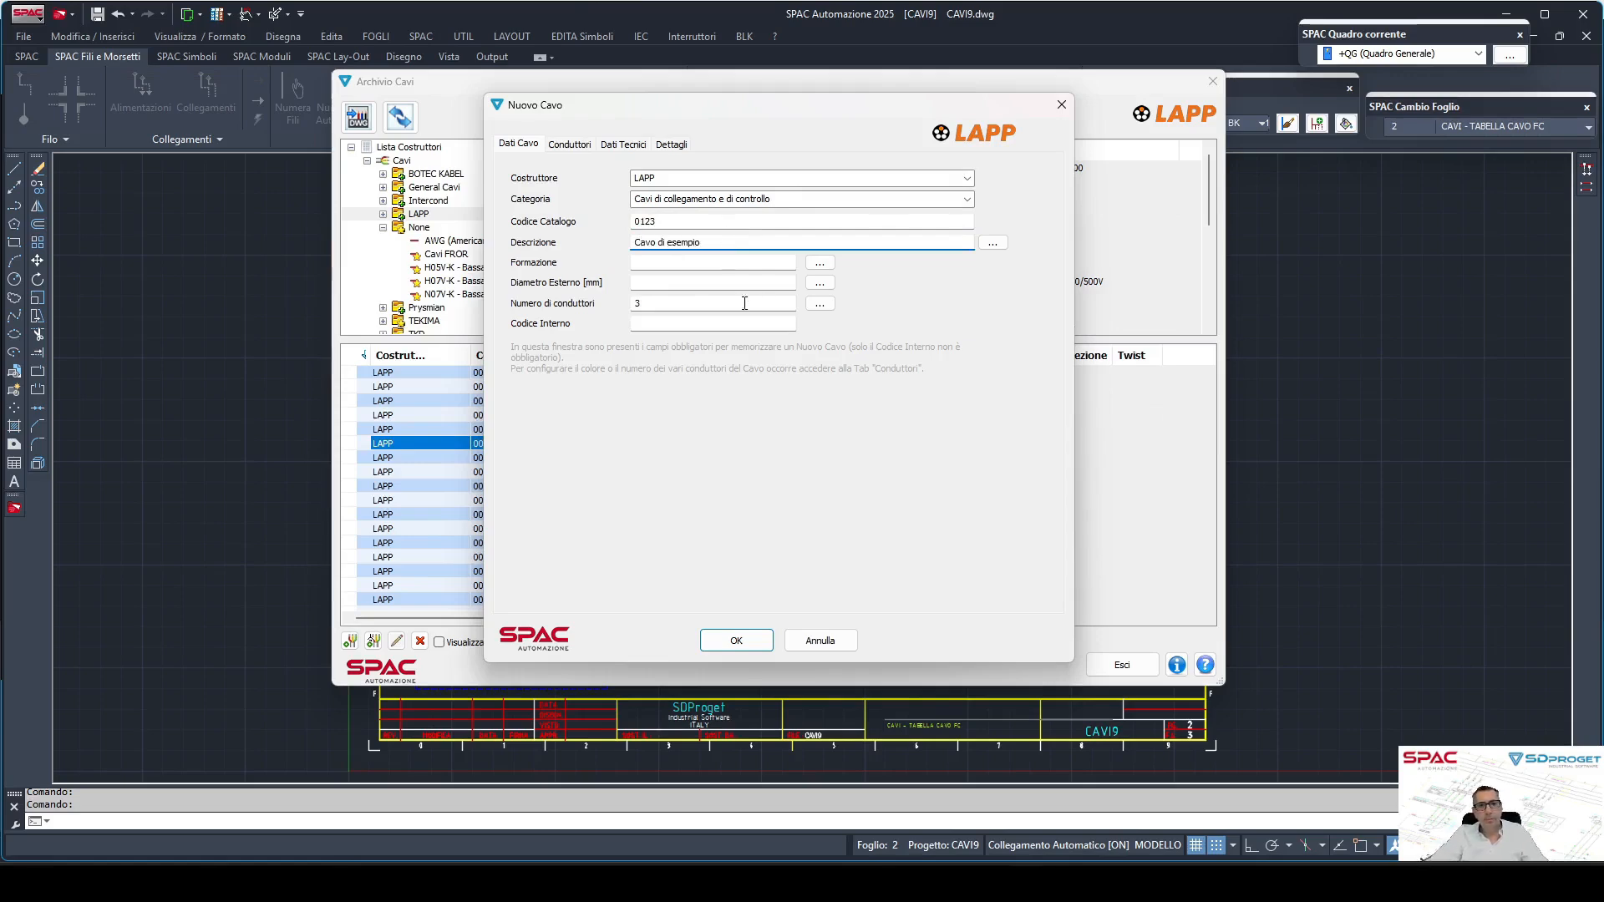
pyautogui.click(720, 322)
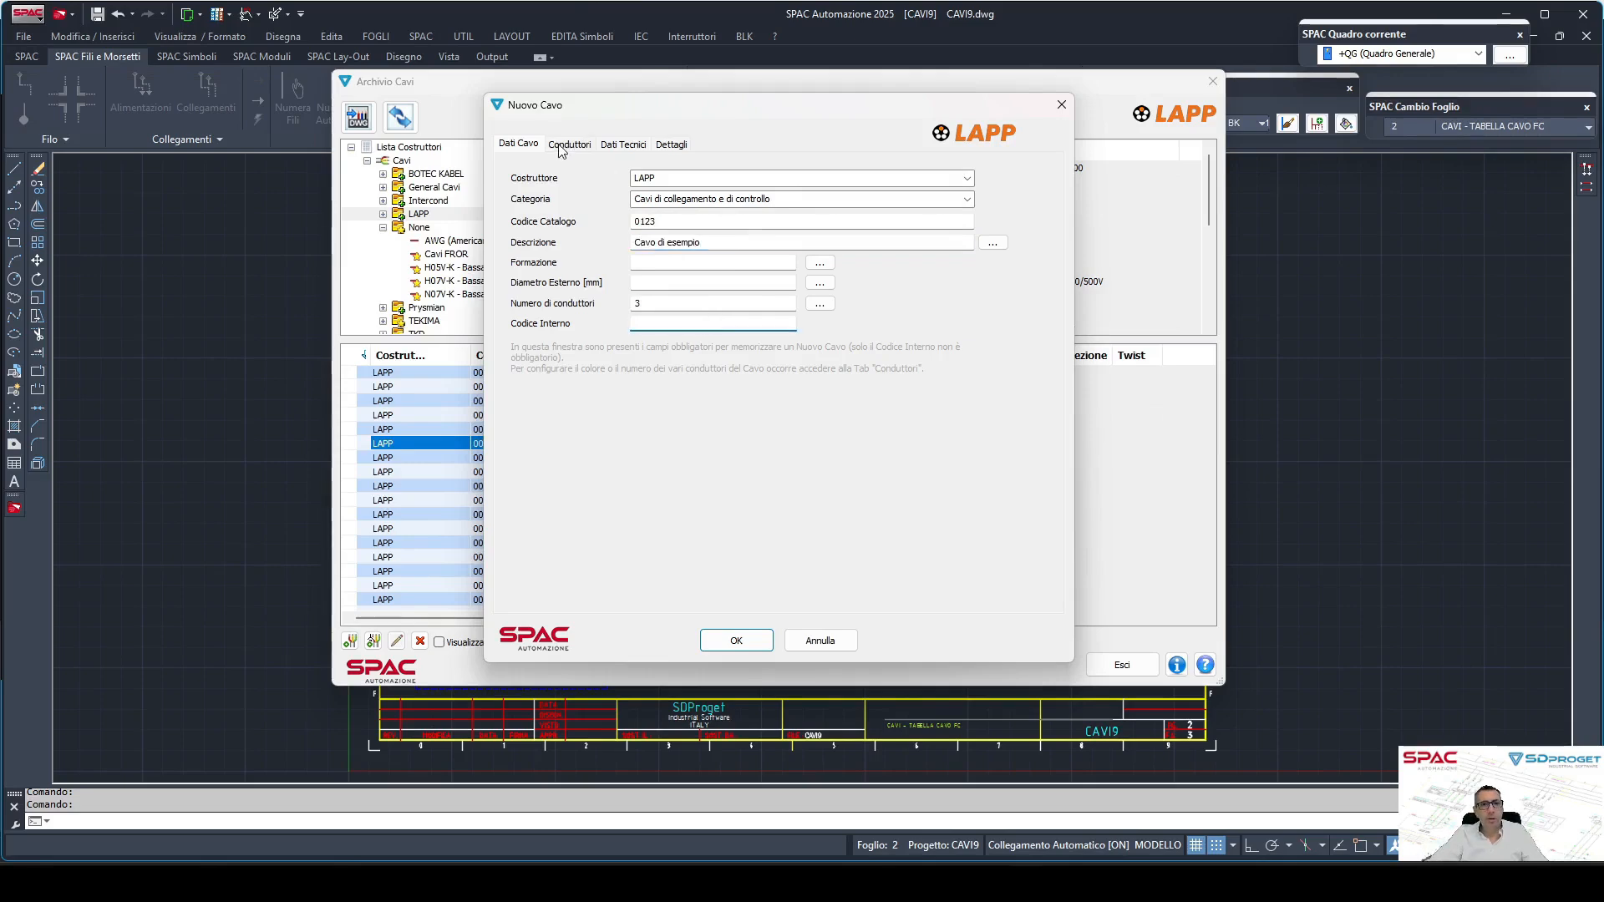
pyautogui.click(662, 308)
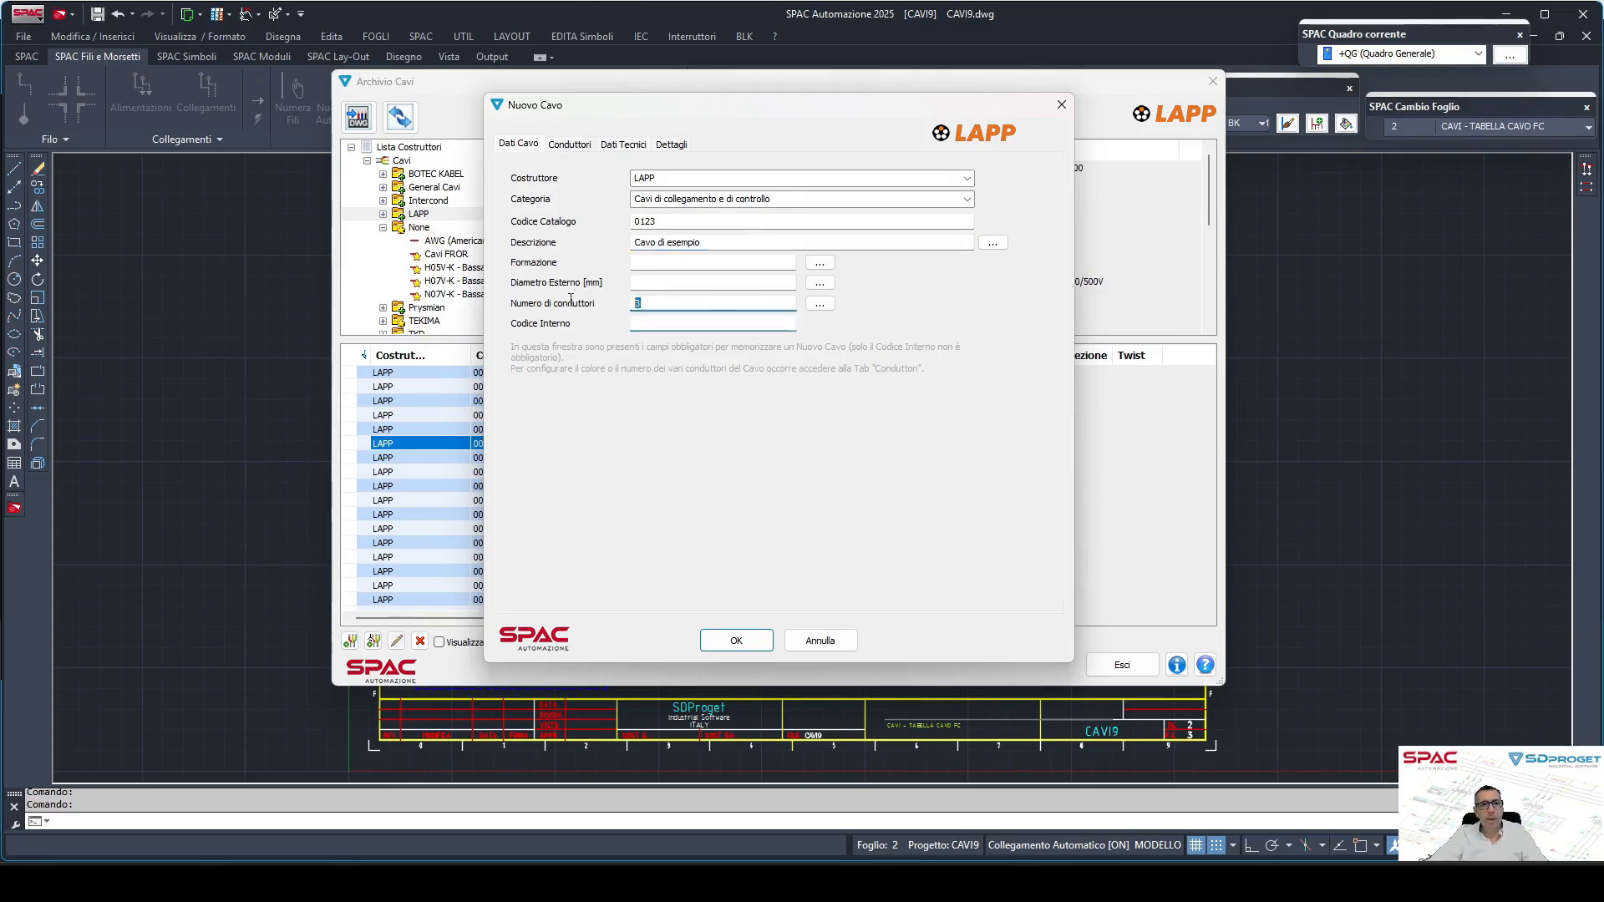
# Set the new cable's Formazione to 3x4 from the values present in the archive.
pyautogui.click(820, 284)
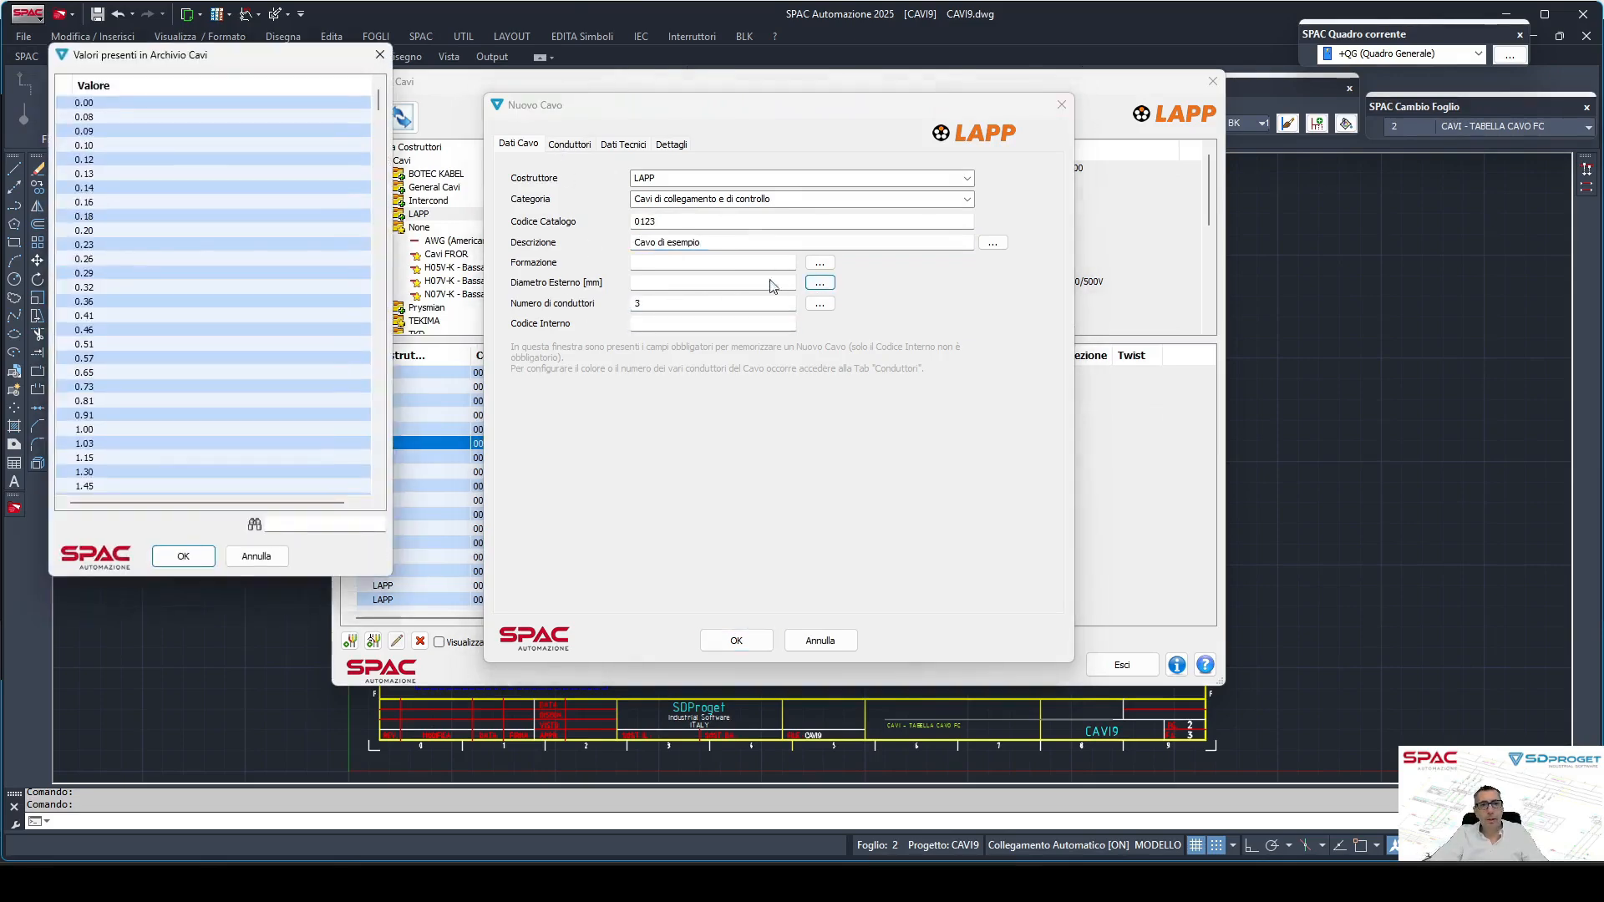
pyautogui.click(399, 50)
pyautogui.click(819, 263)
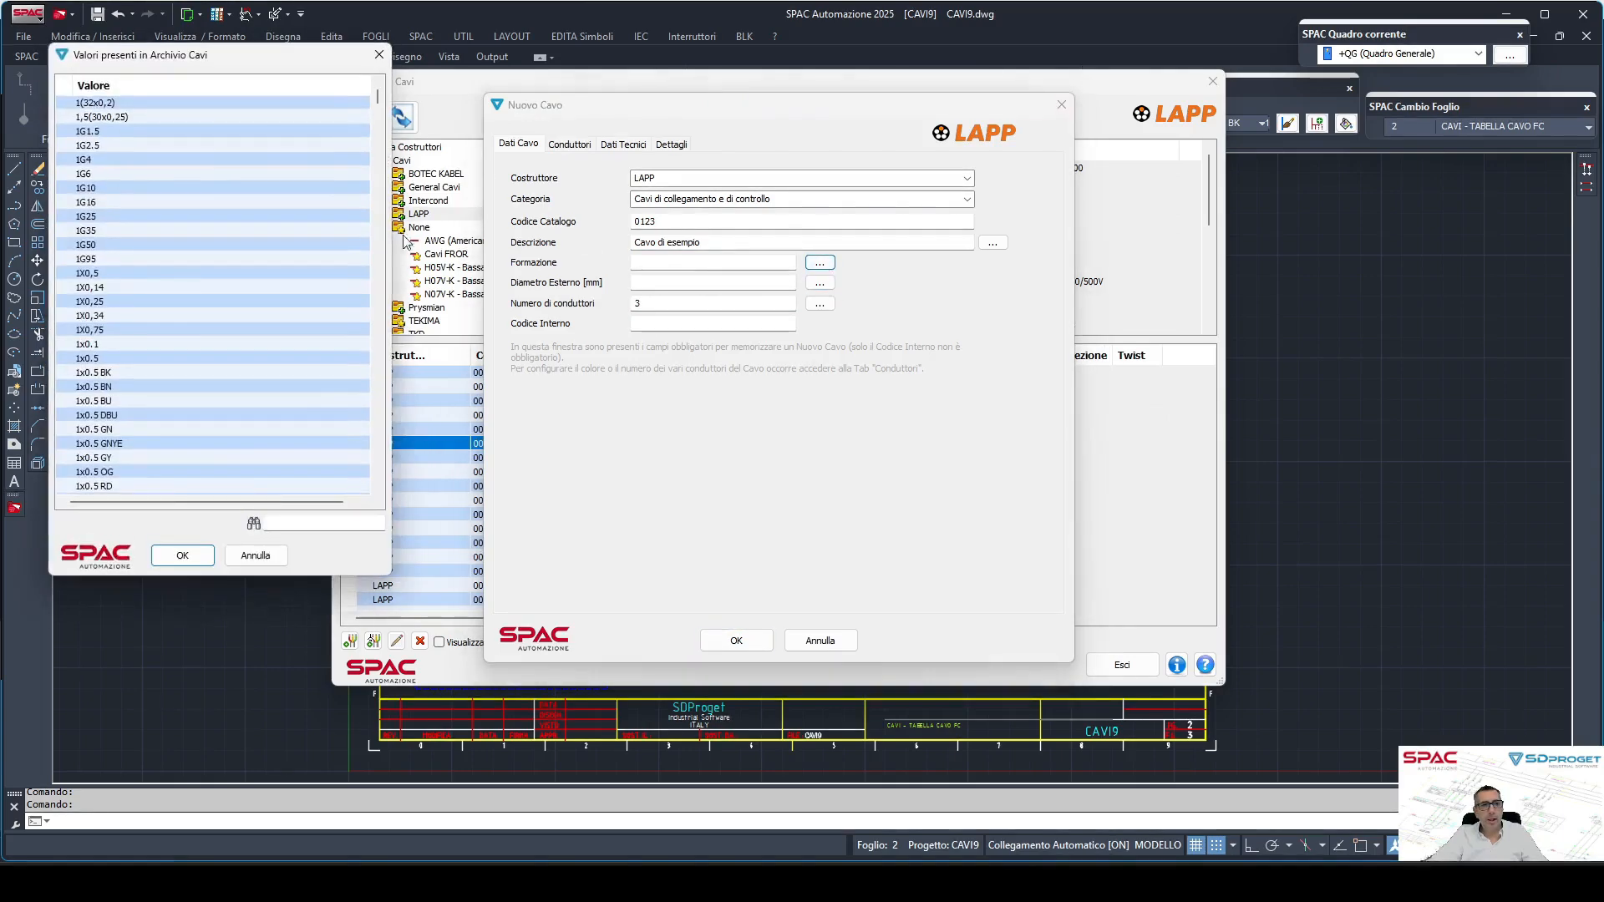
pyautogui.scroll(-15, 92, 318)
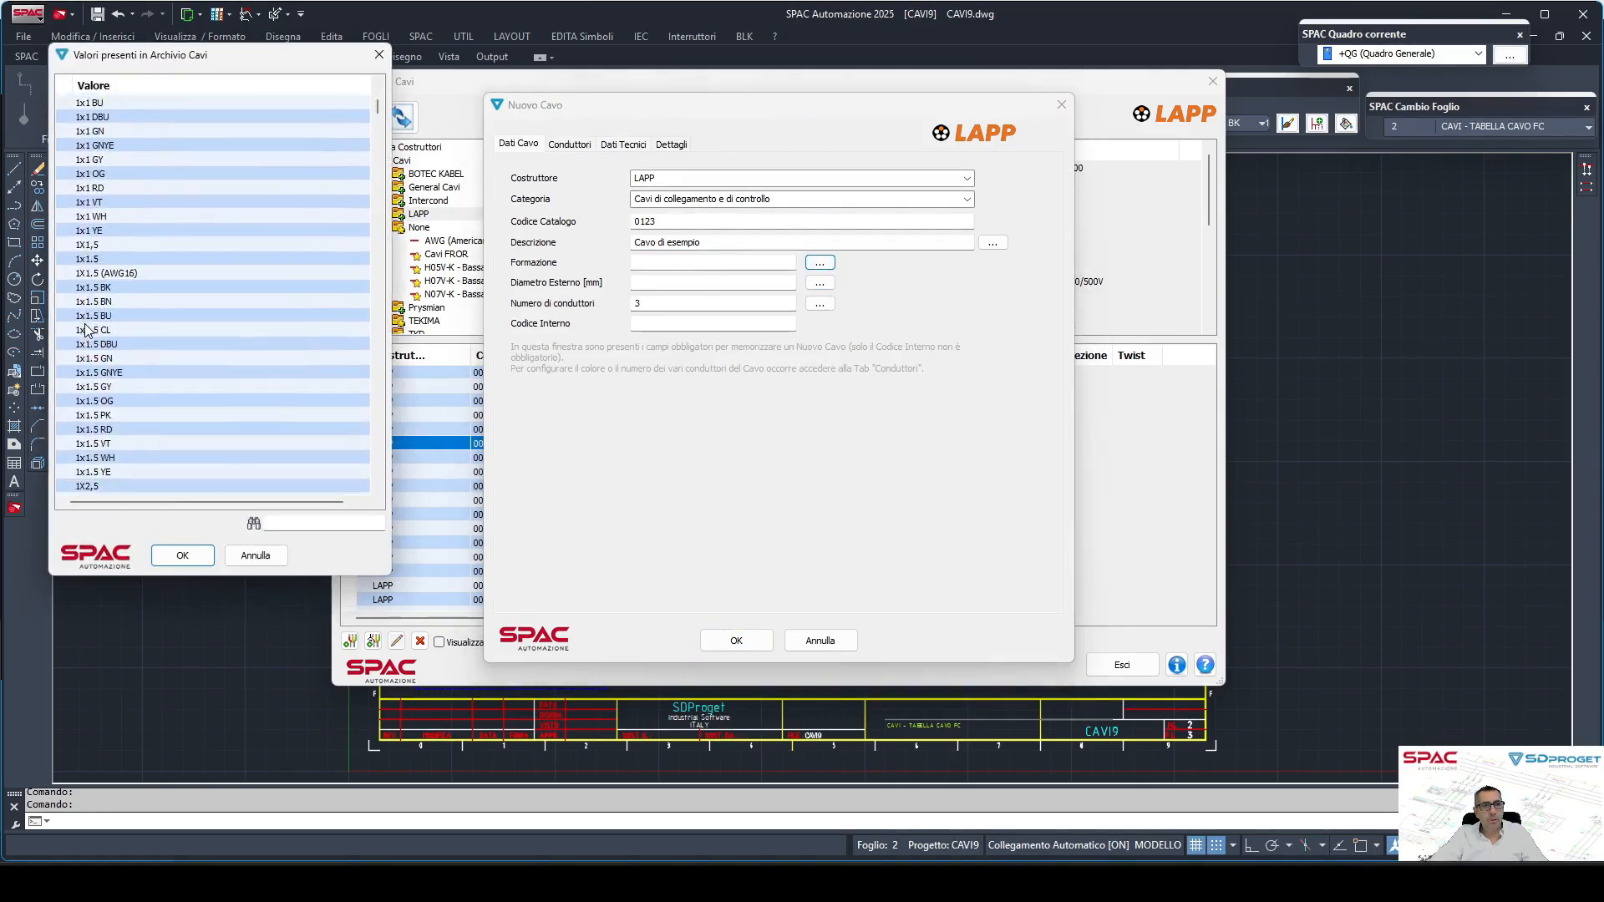
pyautogui.scroll(-20, 87, 327)
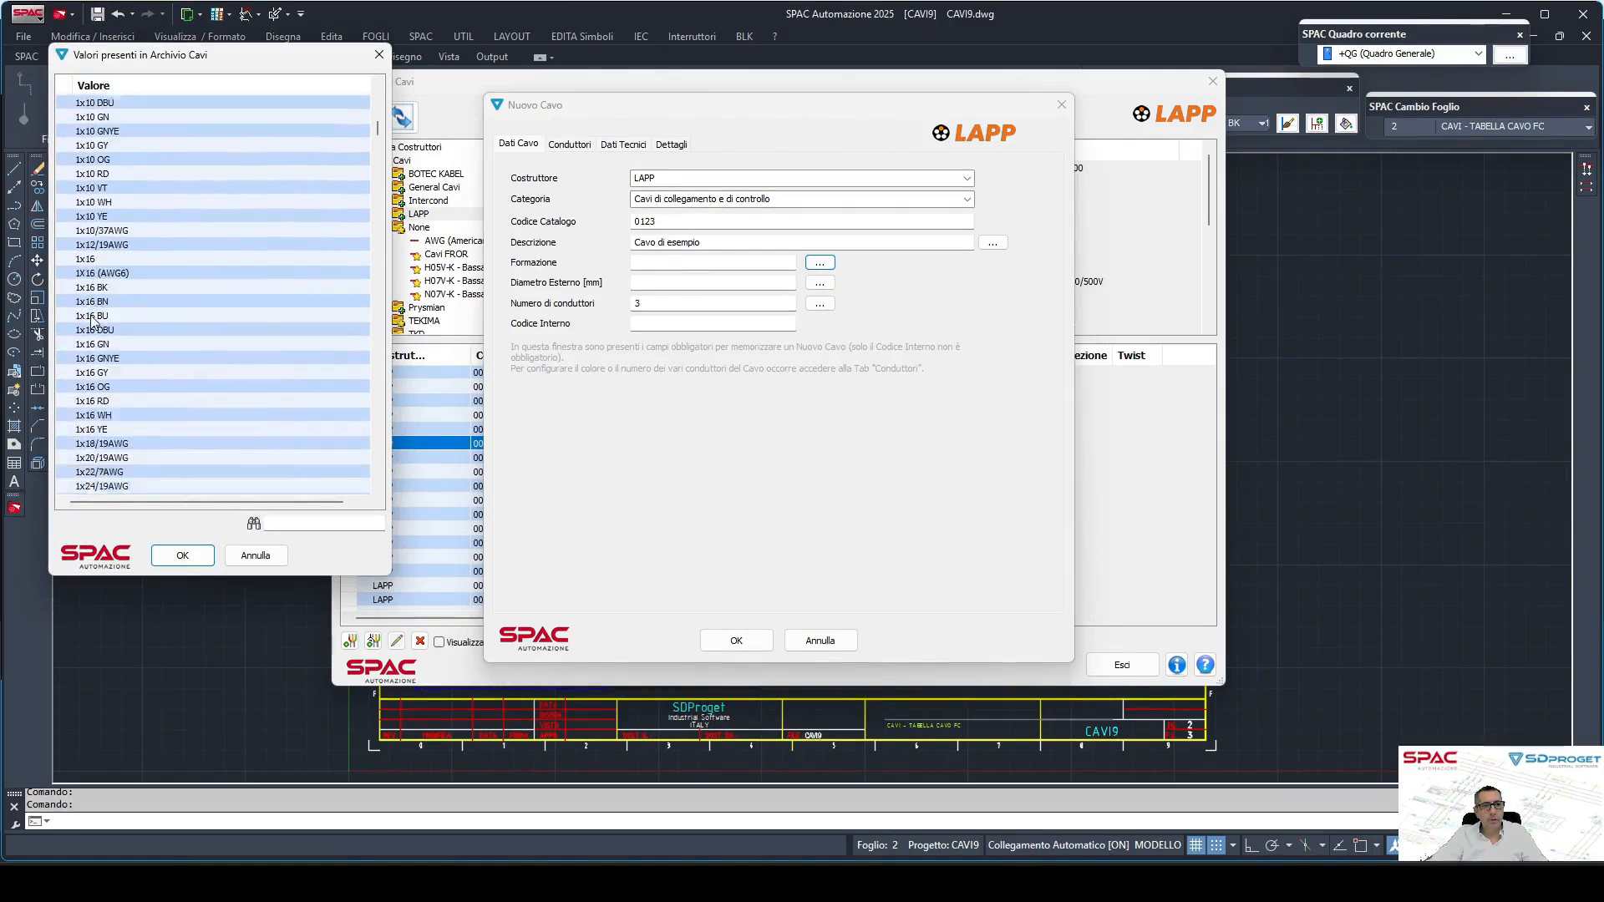
pyautogui.scroll(-3, 92, 322)
pyautogui.moveTo(380, 137); pyautogui.dragTo(380, 194)
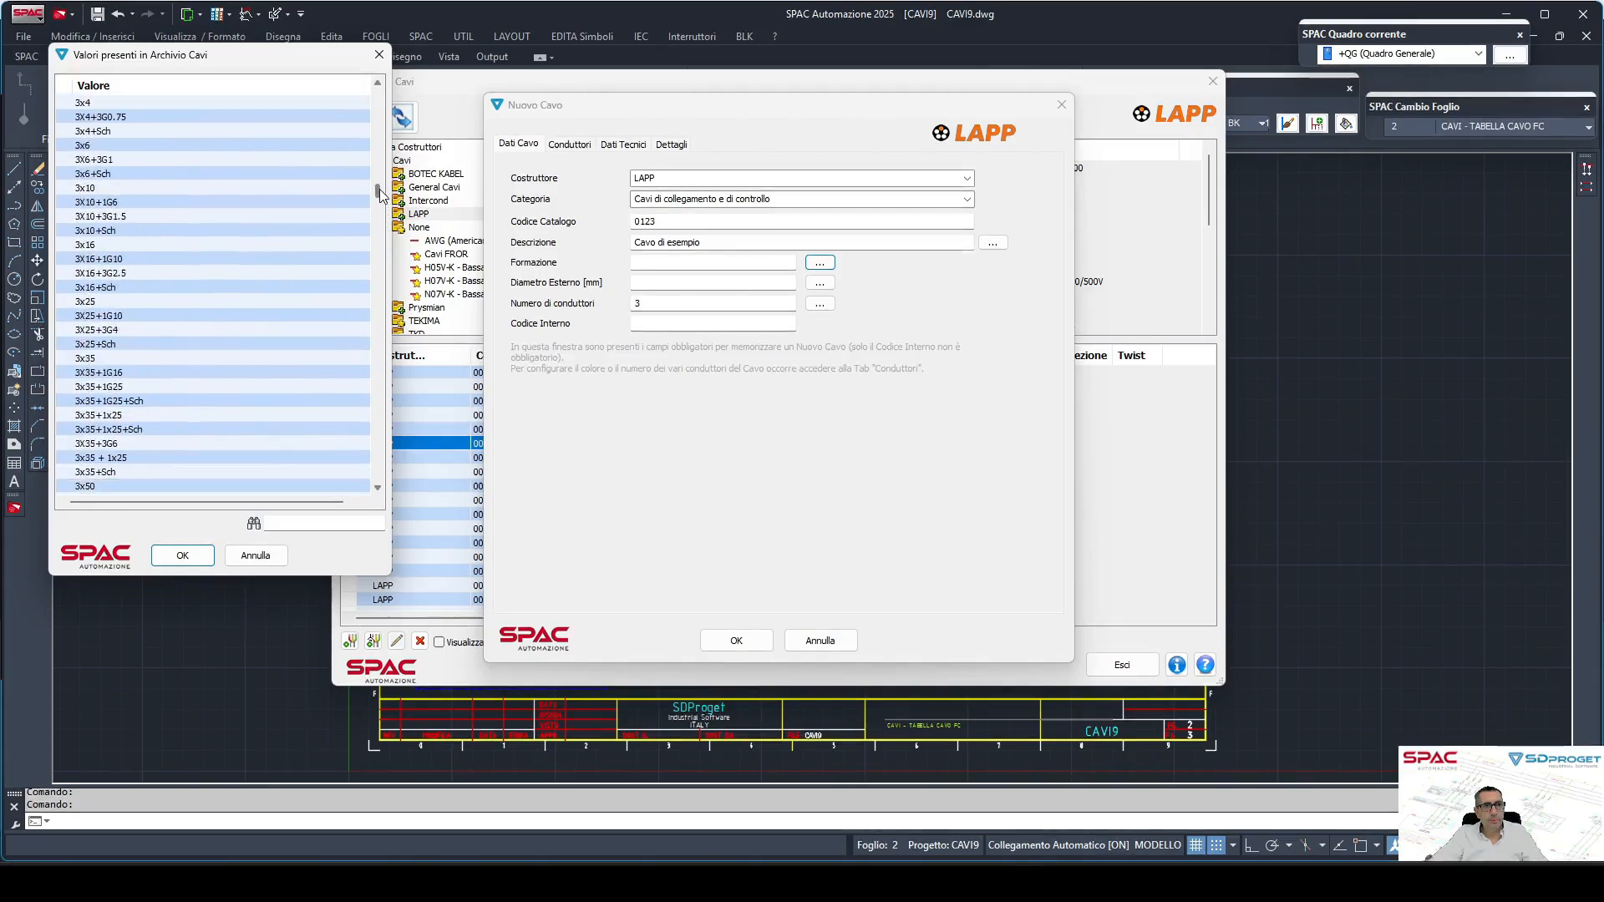
pyautogui.click(228, 102)
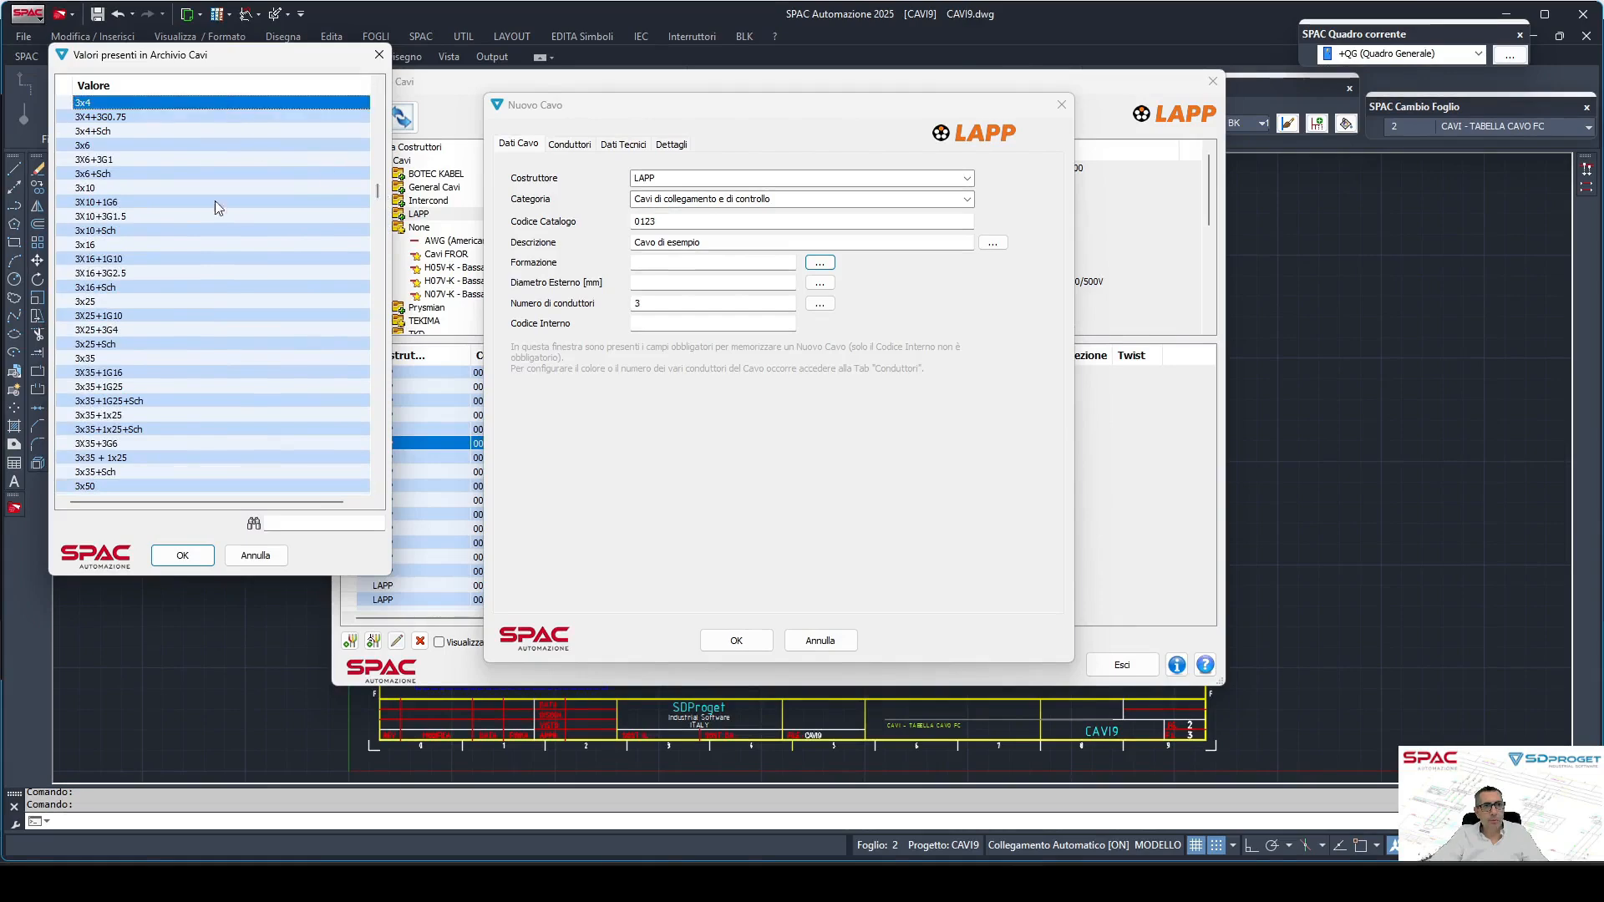
pyautogui.click(182, 556)
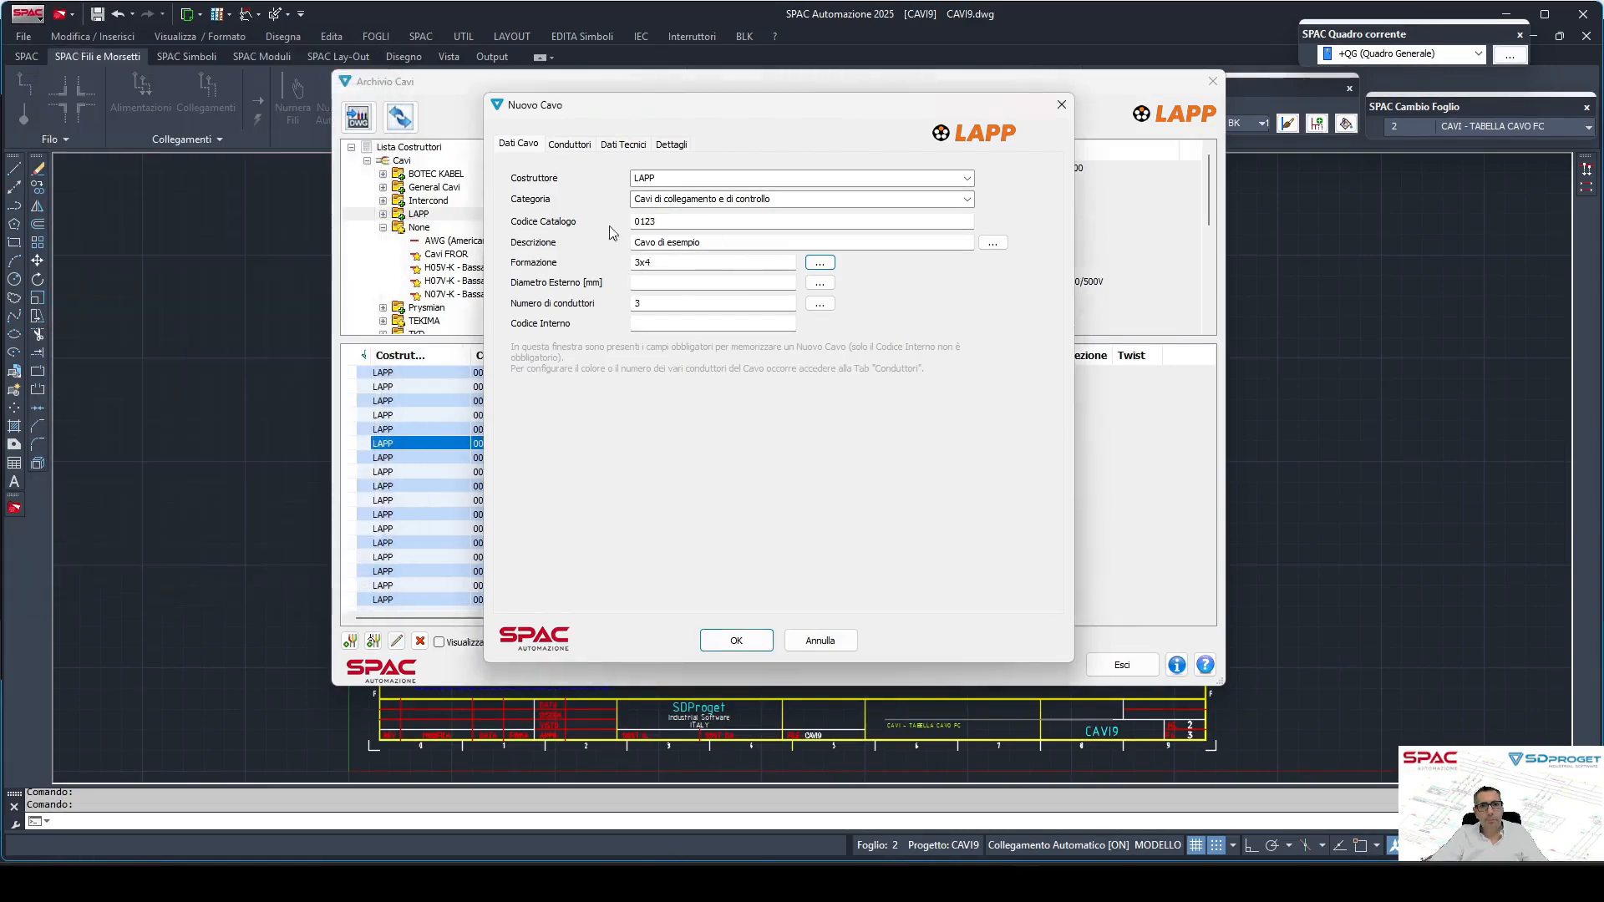
# Set conductor 1's section to 4 and try to apply the same section to conductors 2 and 3.
pyautogui.click(569, 144)
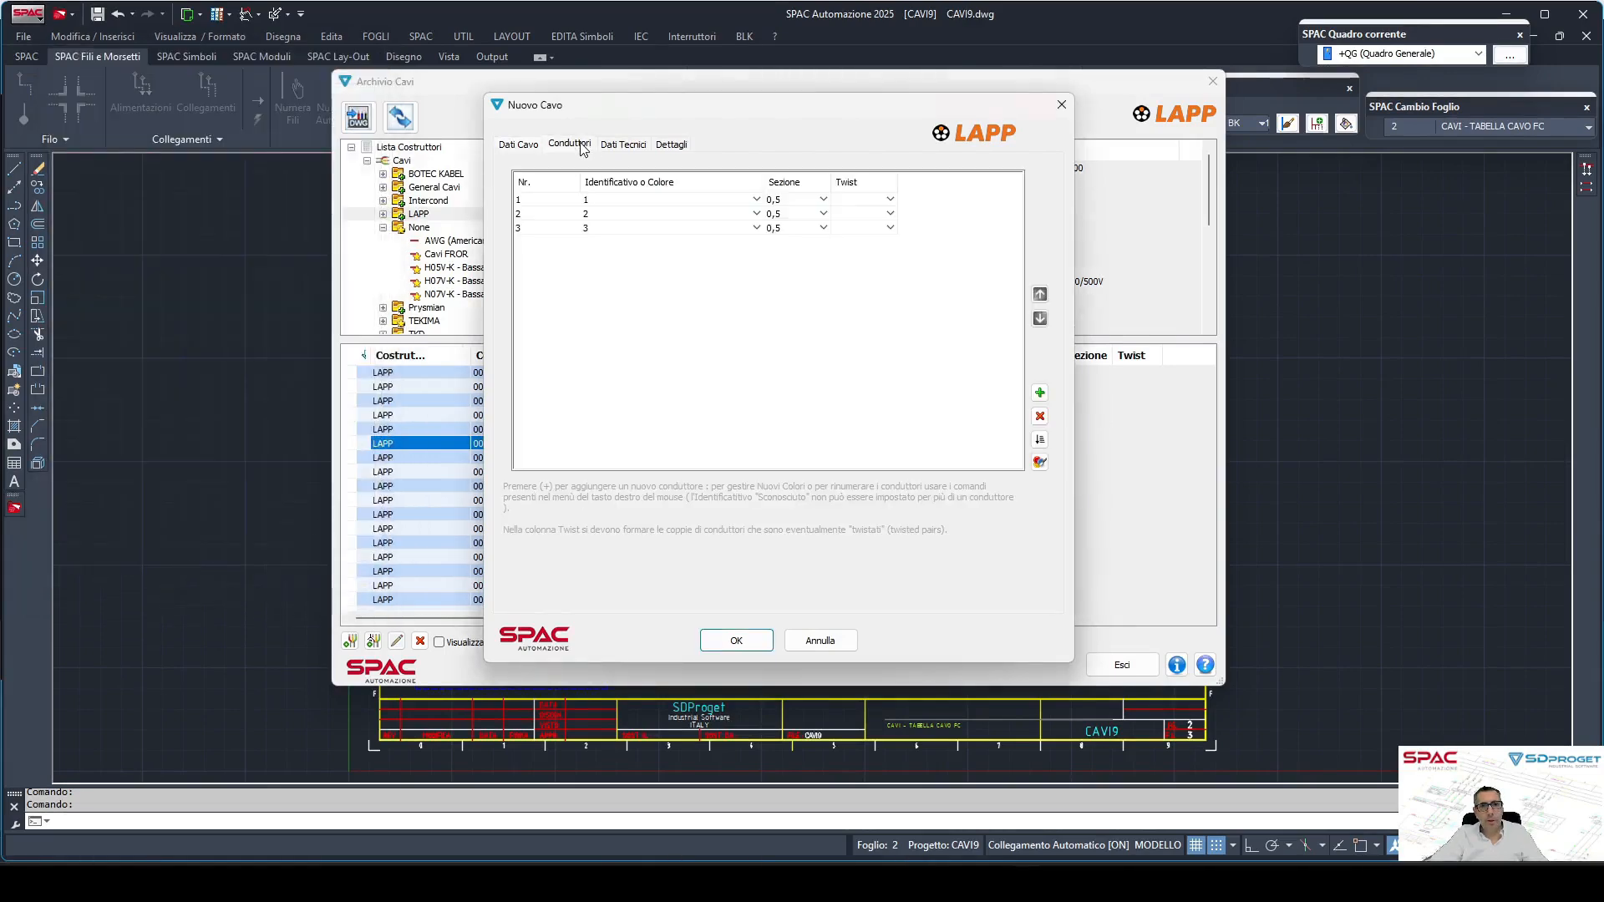
pyautogui.click(824, 202)
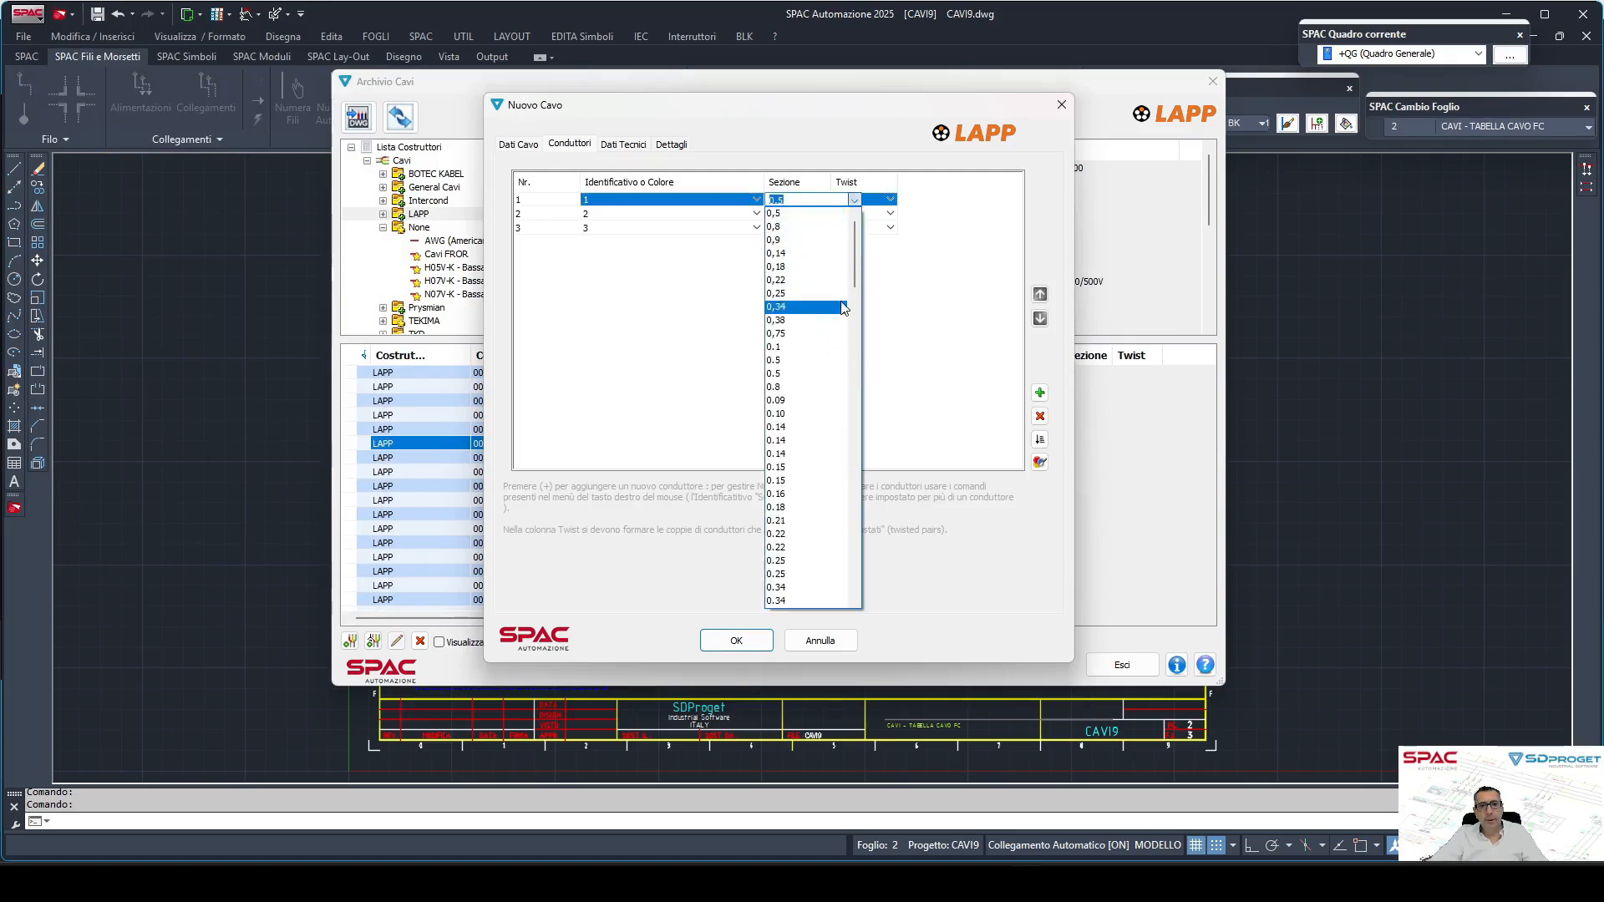
pyautogui.write('4')
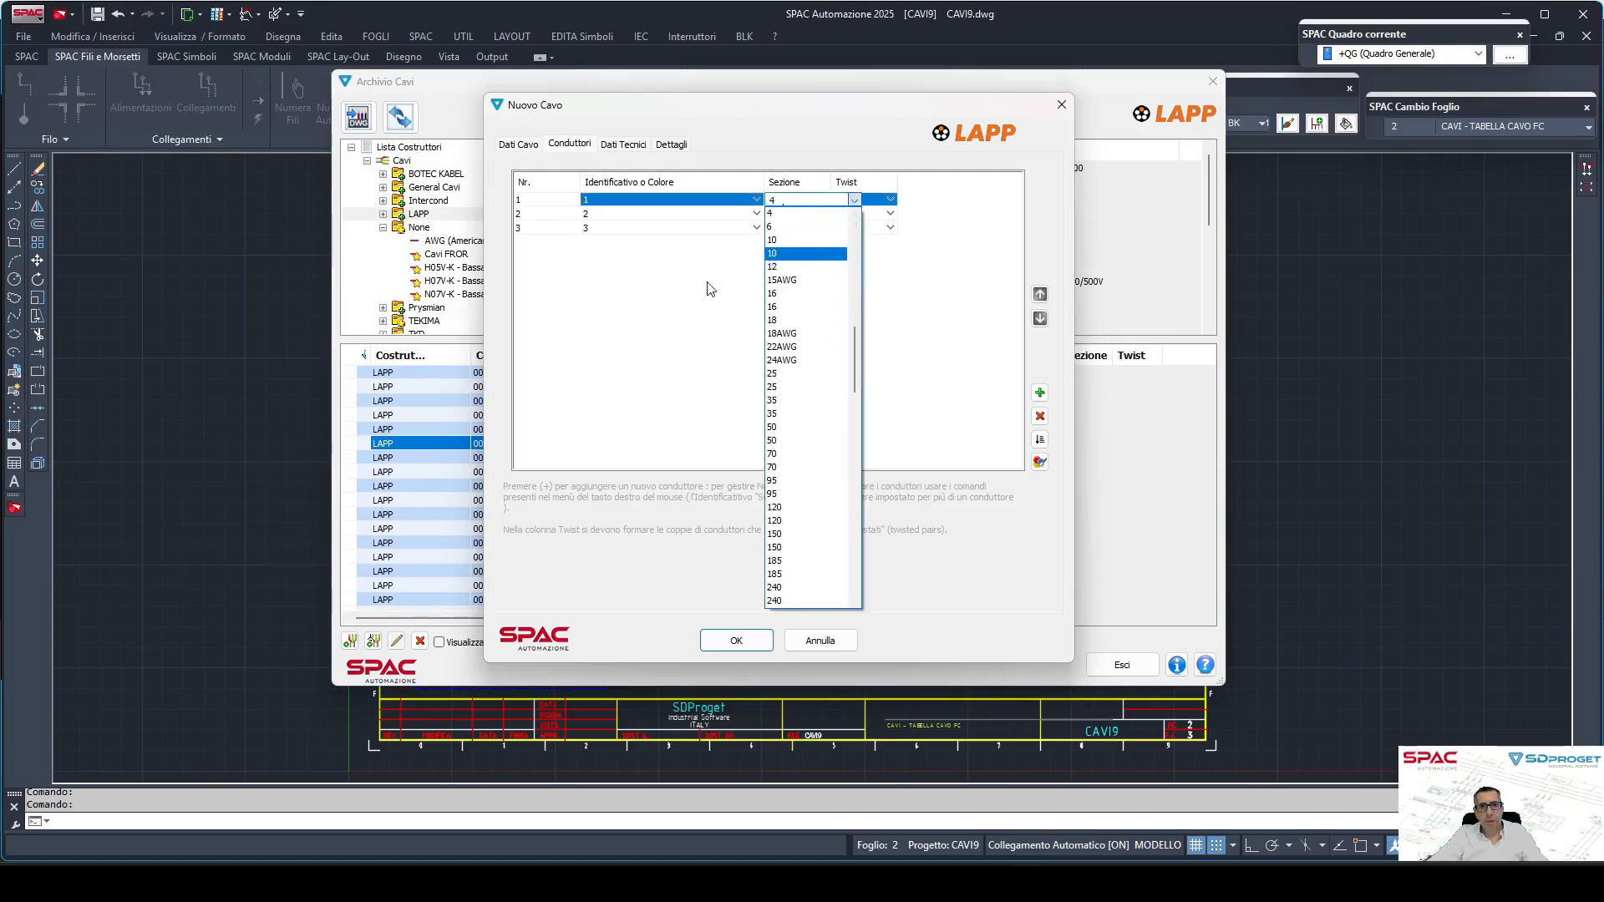
pyautogui.click(775, 214)
pyautogui.click(777, 215)
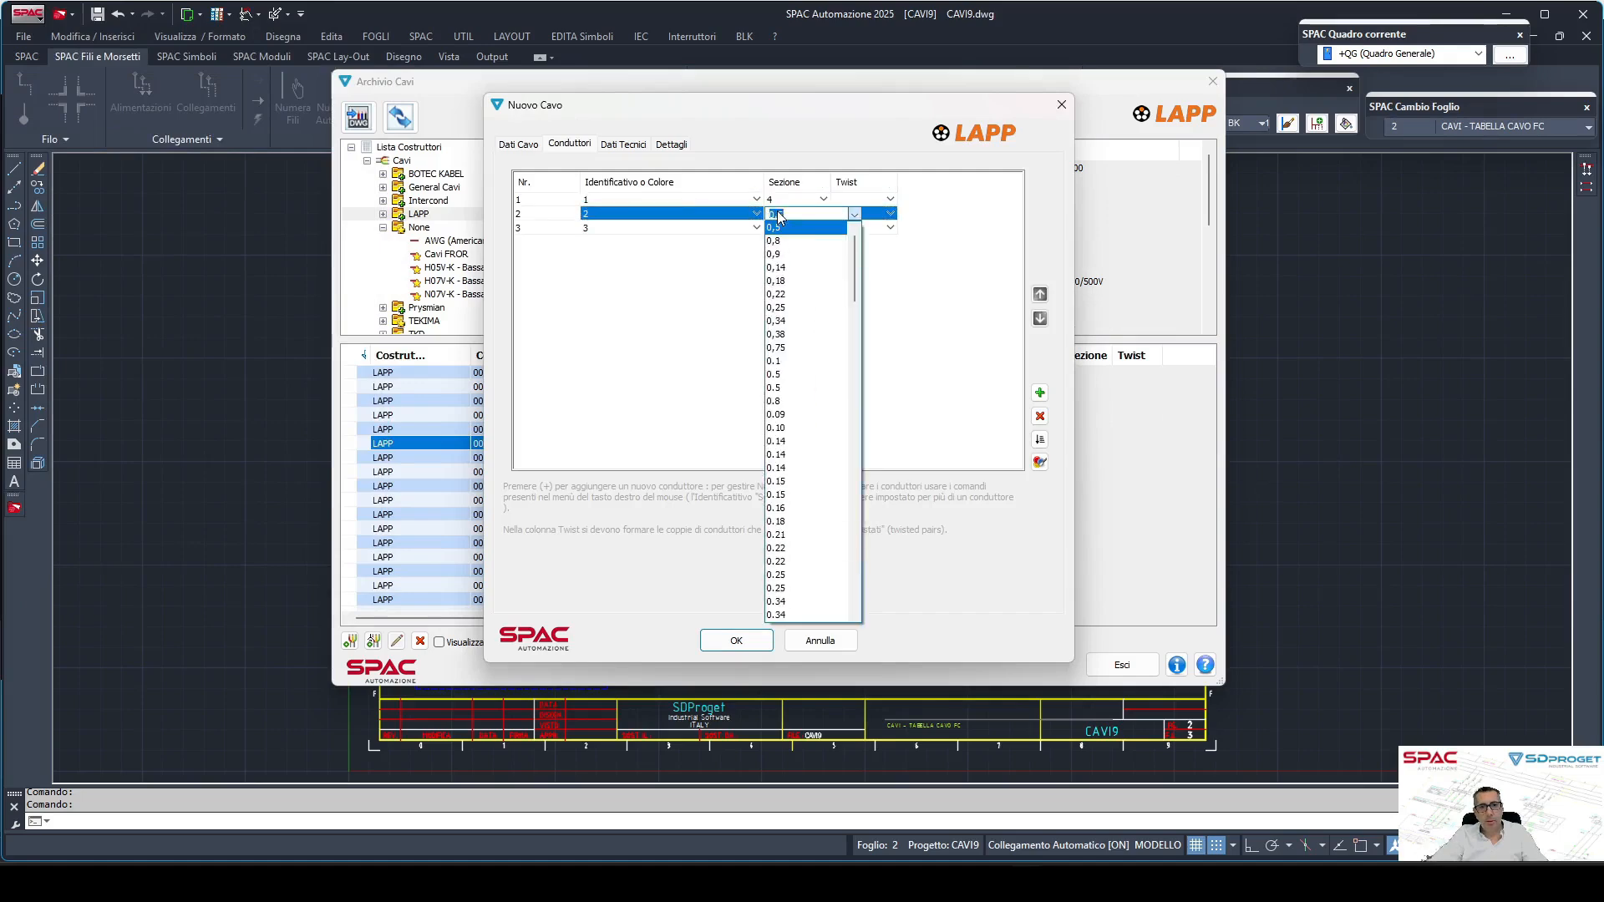
pyautogui.click(777, 228)
pyautogui.click(789, 229)
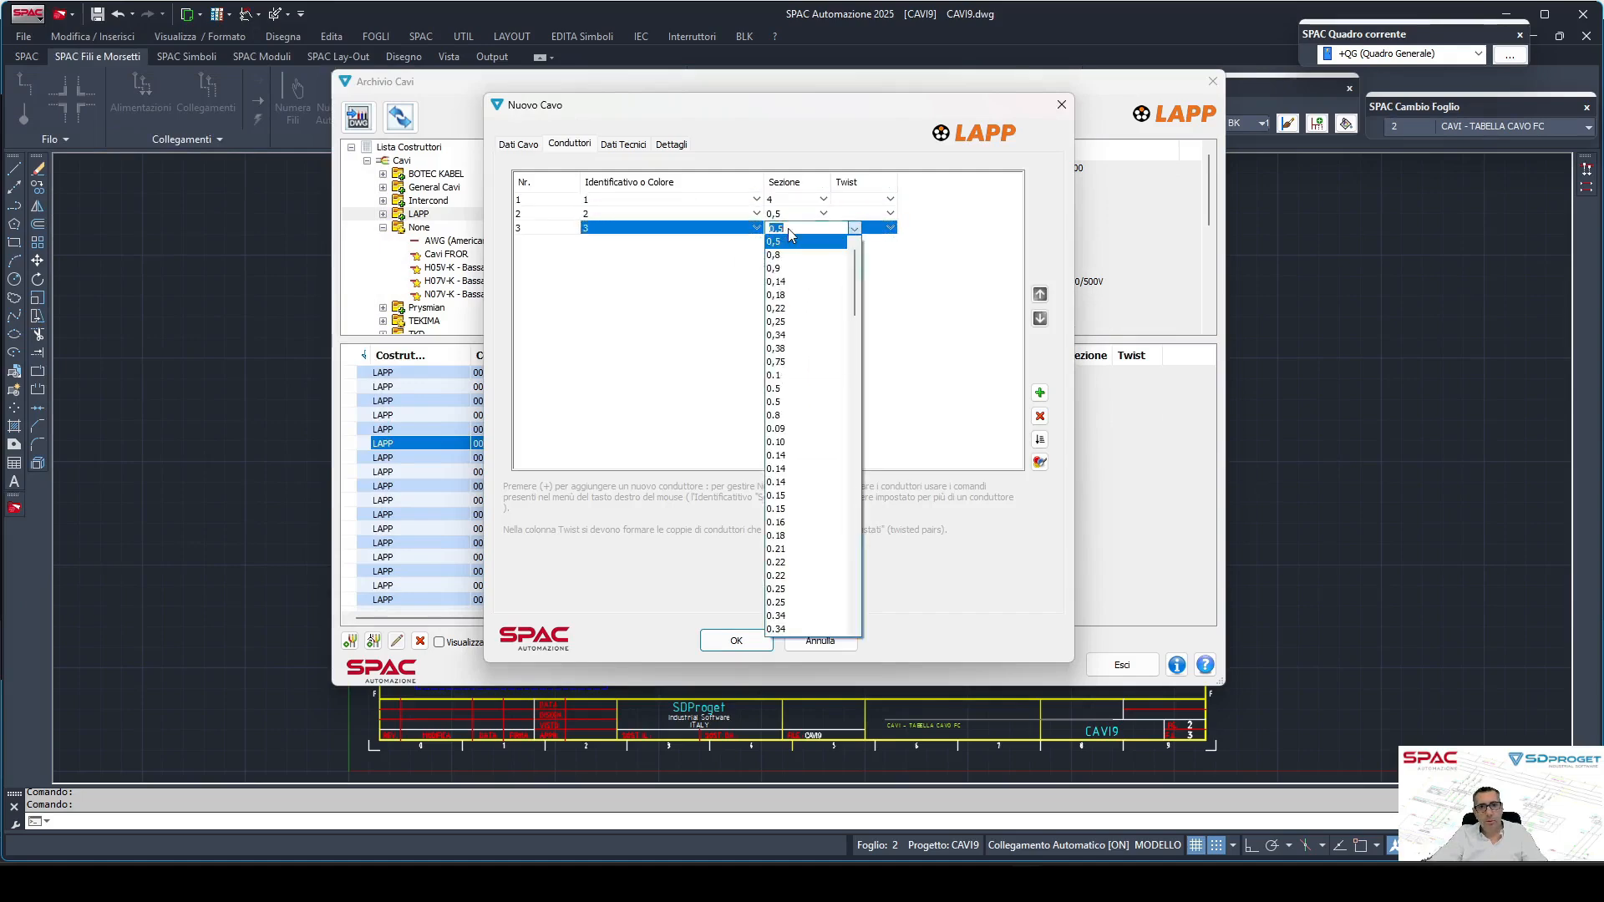
pyautogui.click(704, 317)
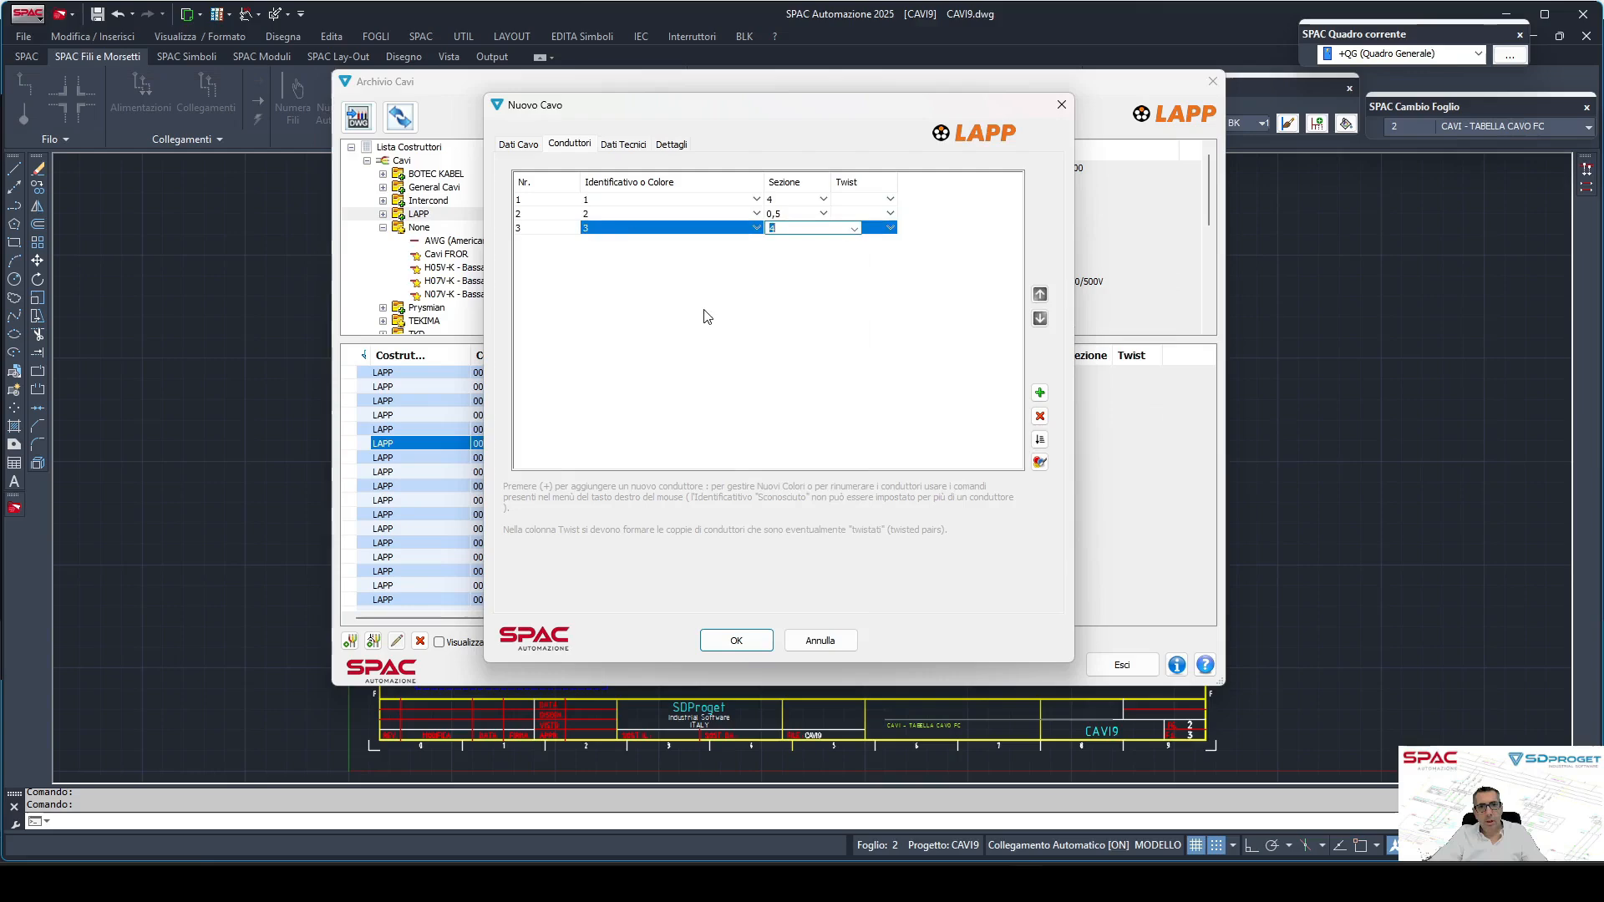
# Assign the colour GY - Grigio to conductor 1 of the new cable.
pyautogui.click(597, 203)
pyautogui.click(597, 201)
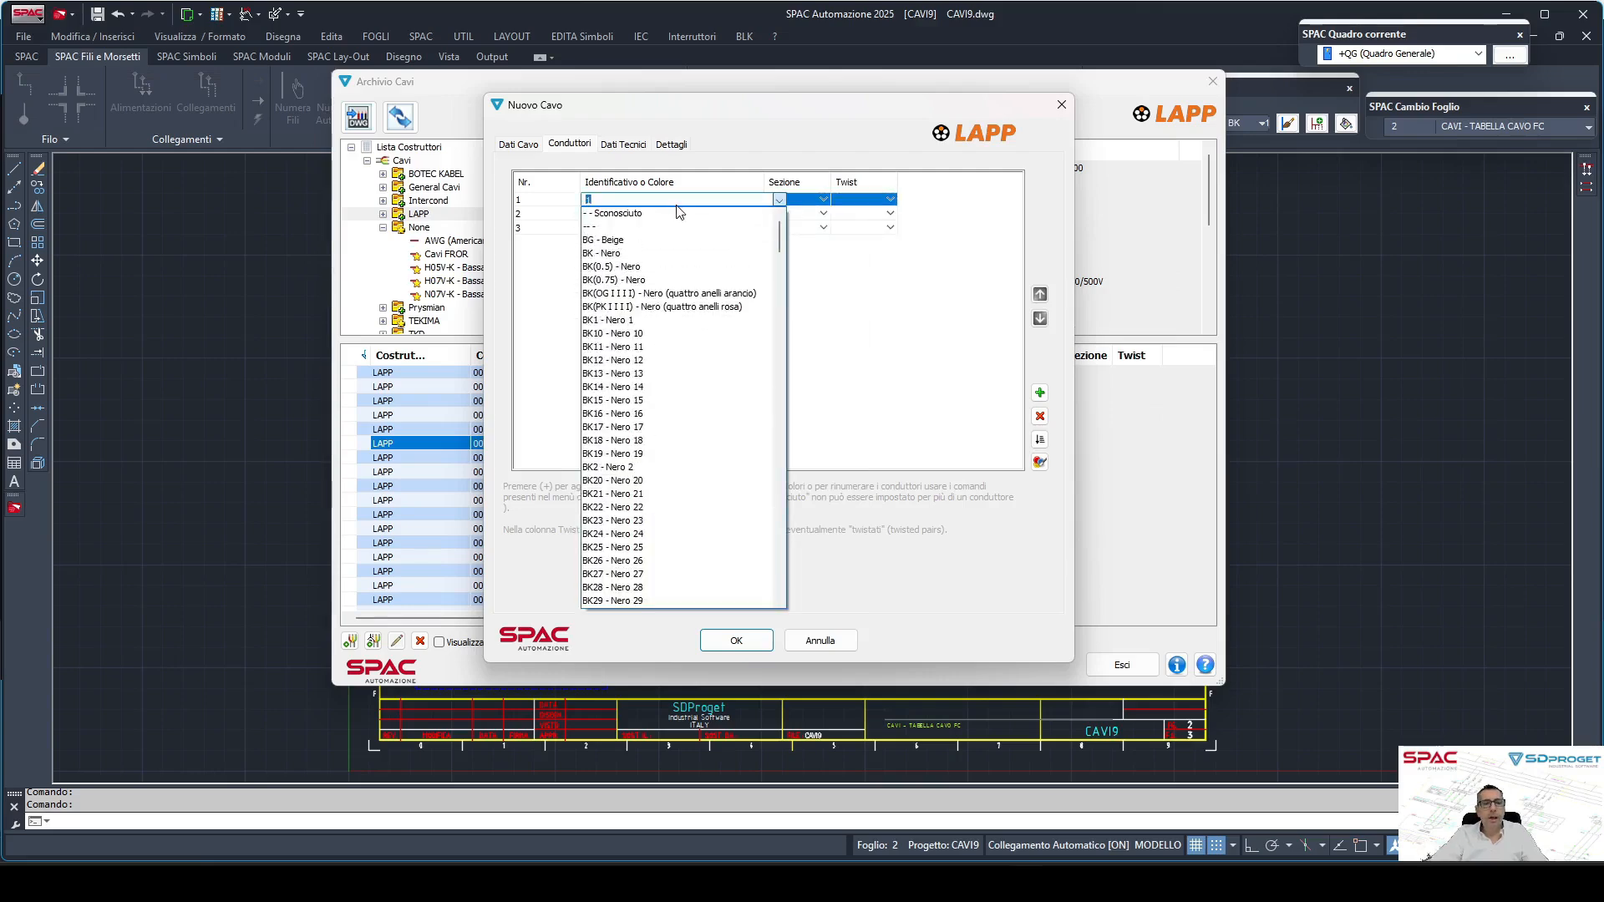
pyautogui.scroll(-6, 682, 422)
pyautogui.moveTo(779, 259); pyautogui.dragTo(780, 359)
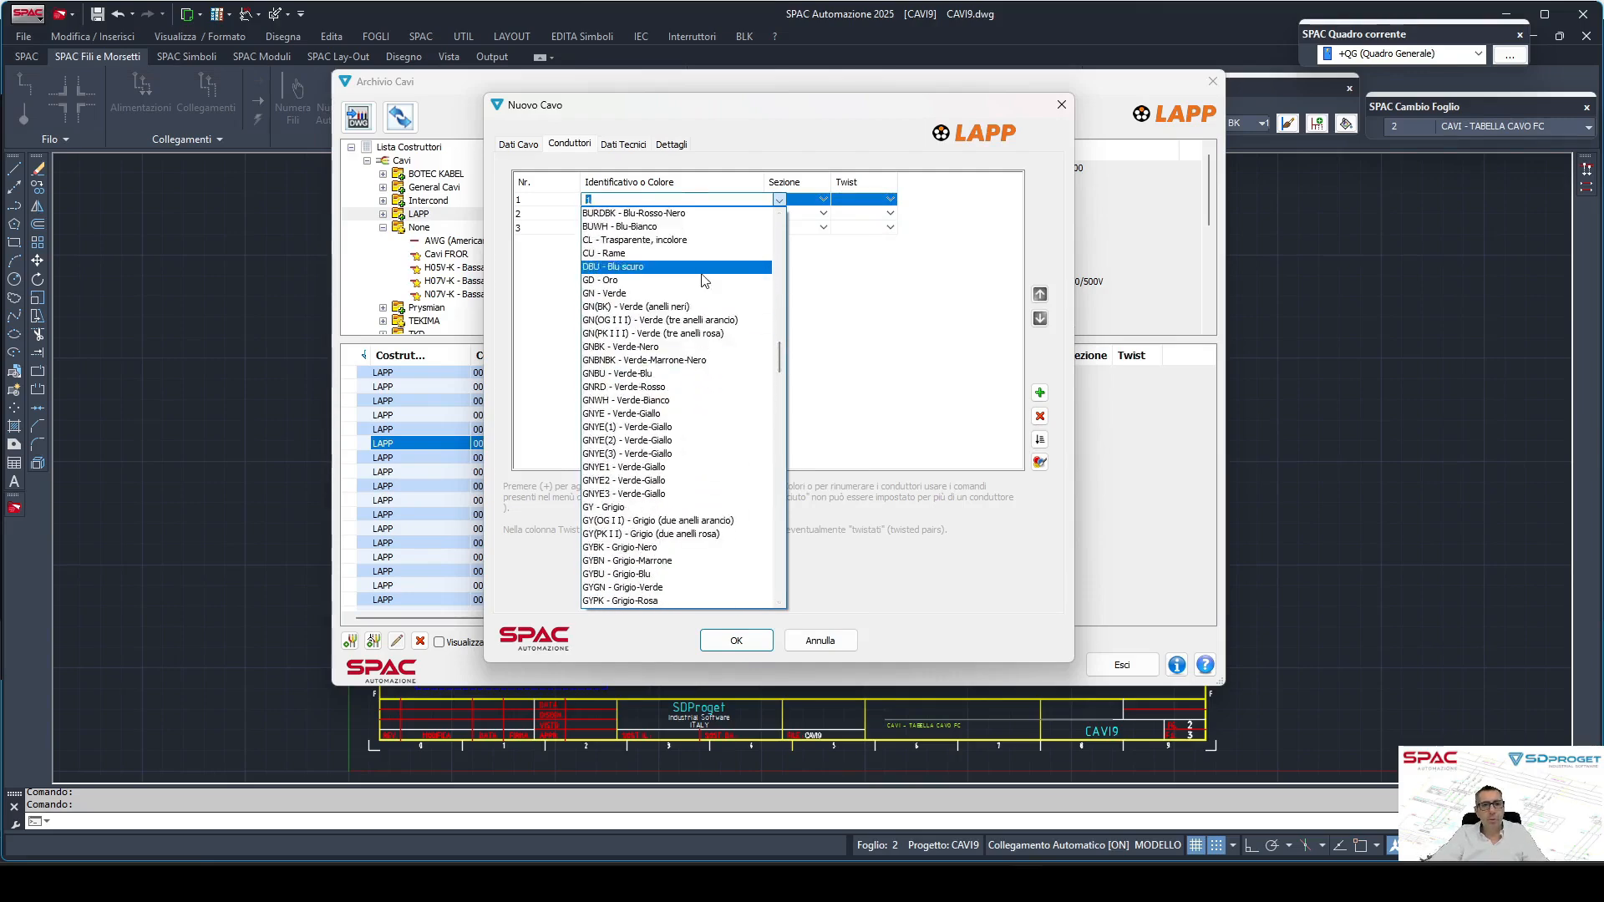
pyautogui.click(652, 507)
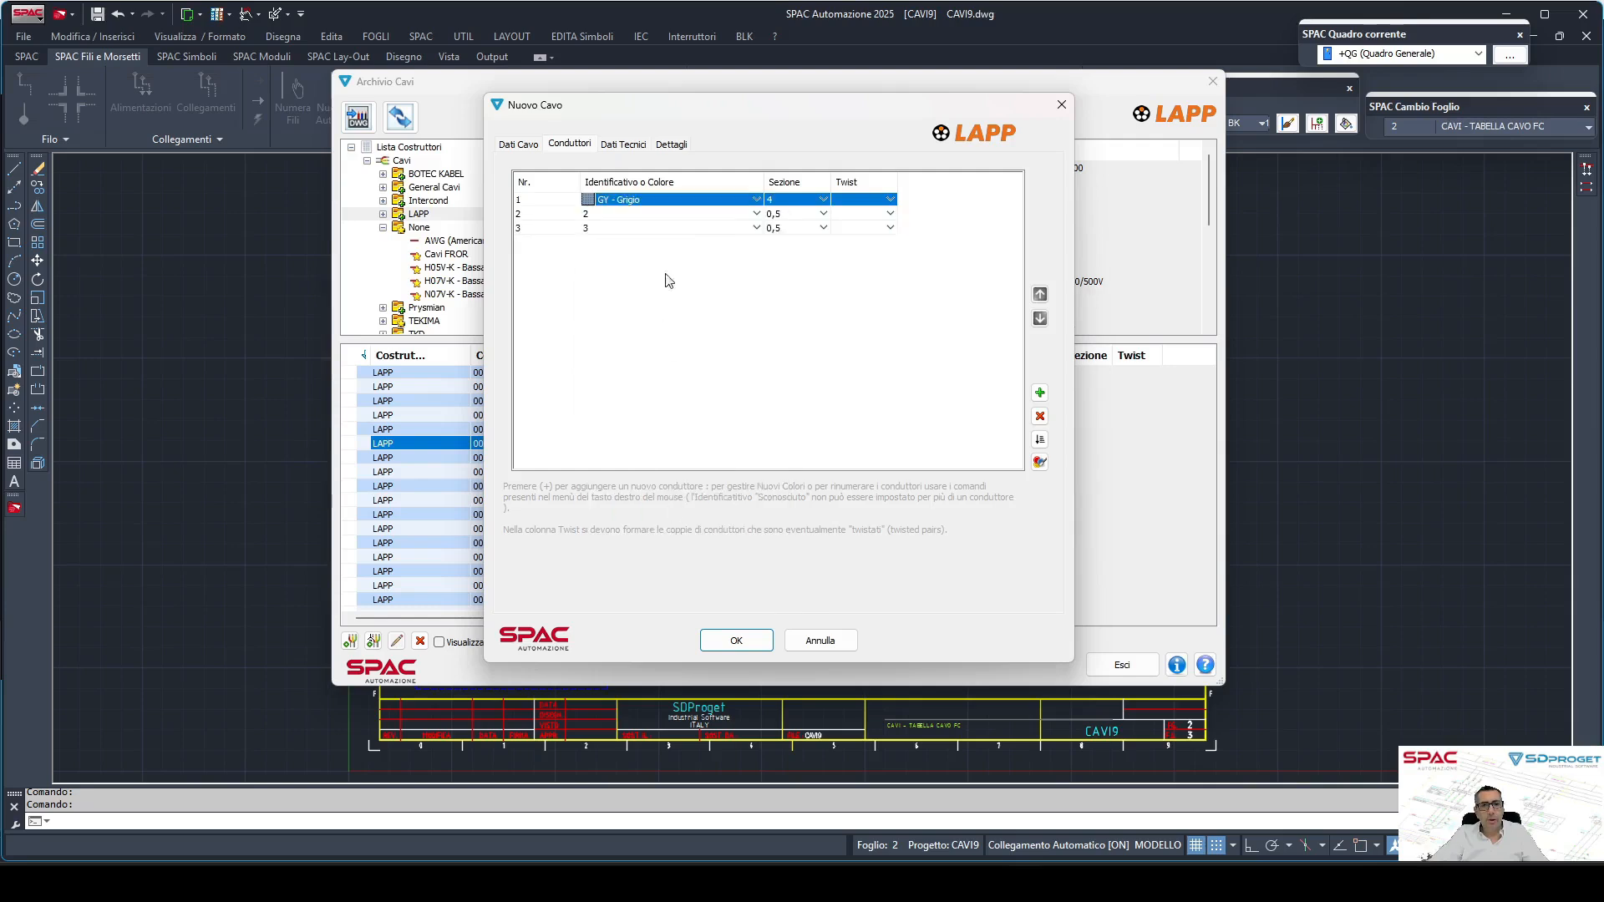
# Assign the colour BKU - Nero U to conductor 2 and OG - Arancio to conductor 3.
pyautogui.click(685, 223)
pyautogui.click(695, 217)
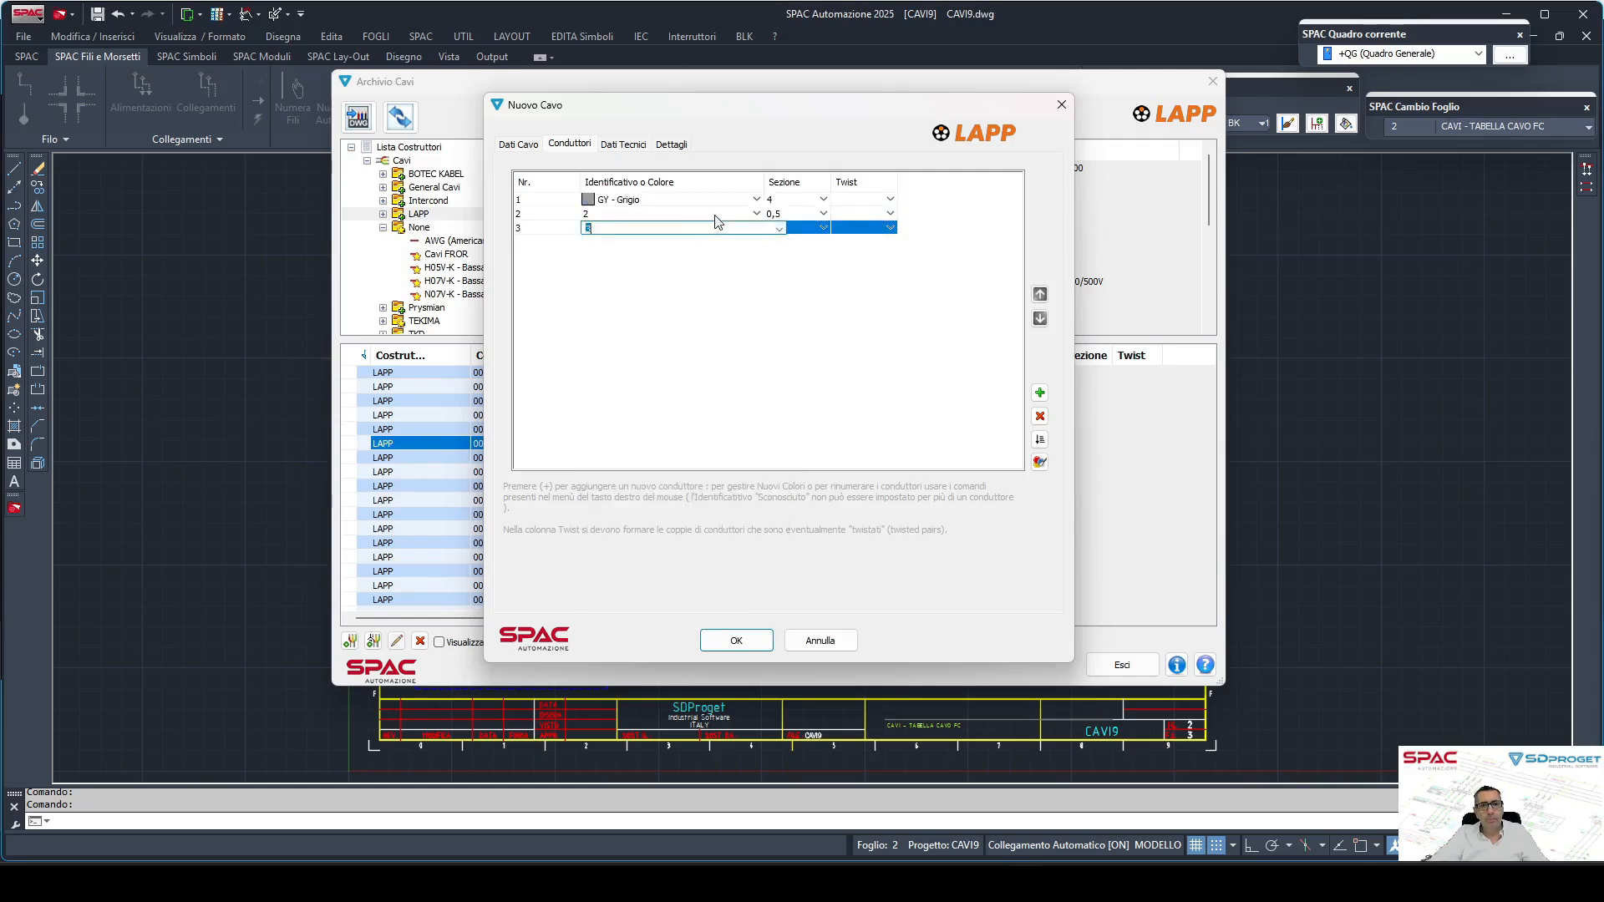
pyautogui.click(725, 214)
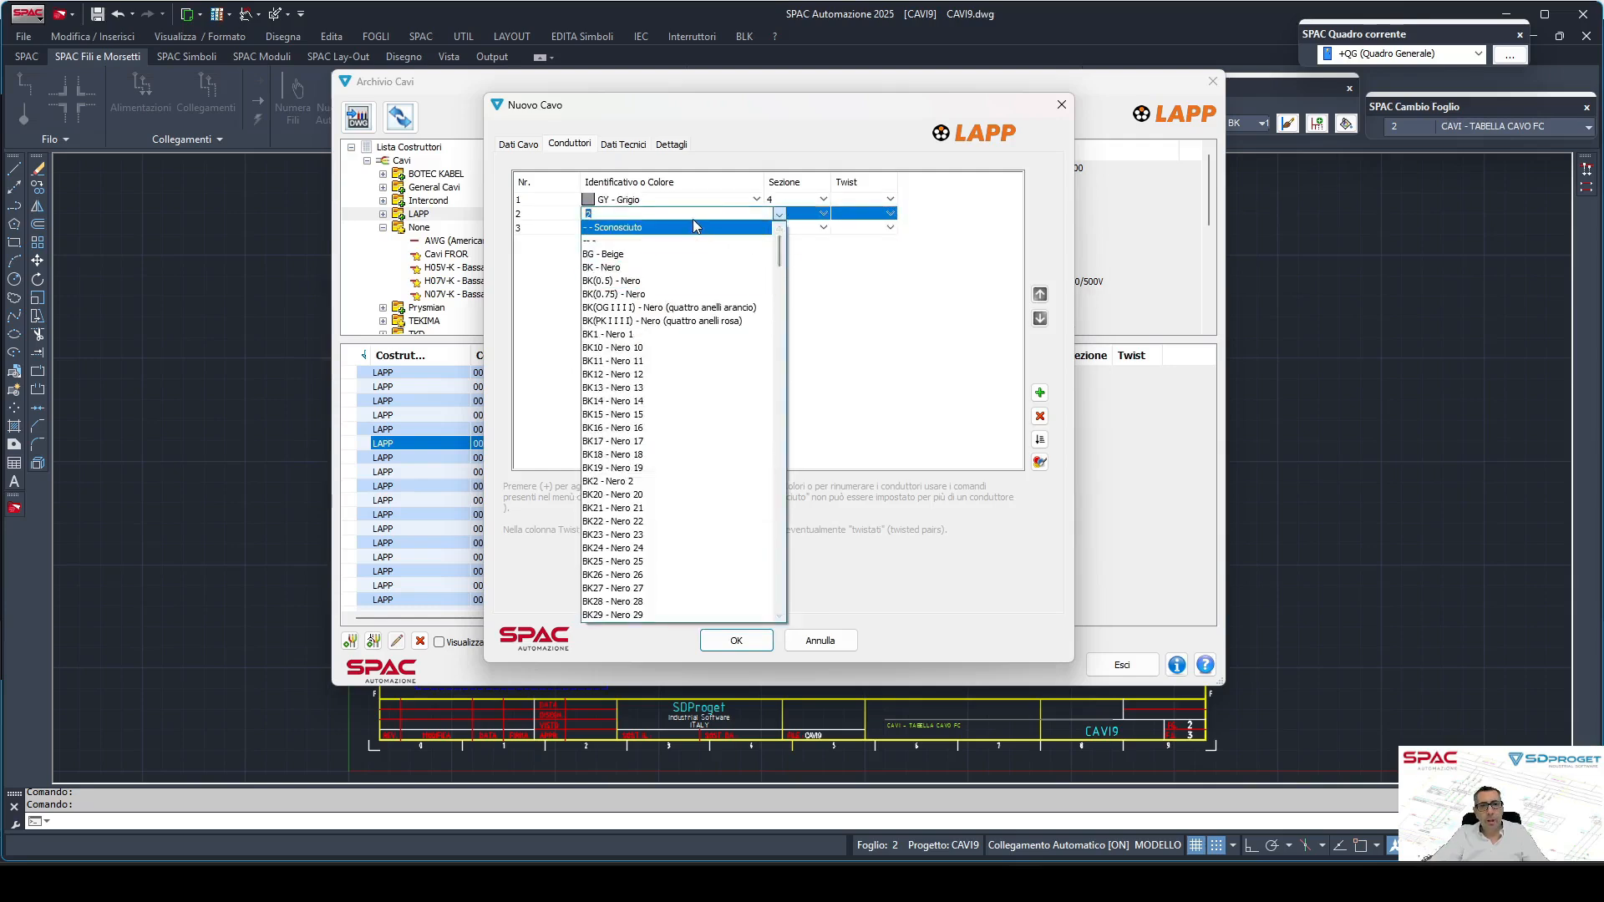
pyautogui.moveTo(777, 248); pyautogui.dragTo(780, 304)
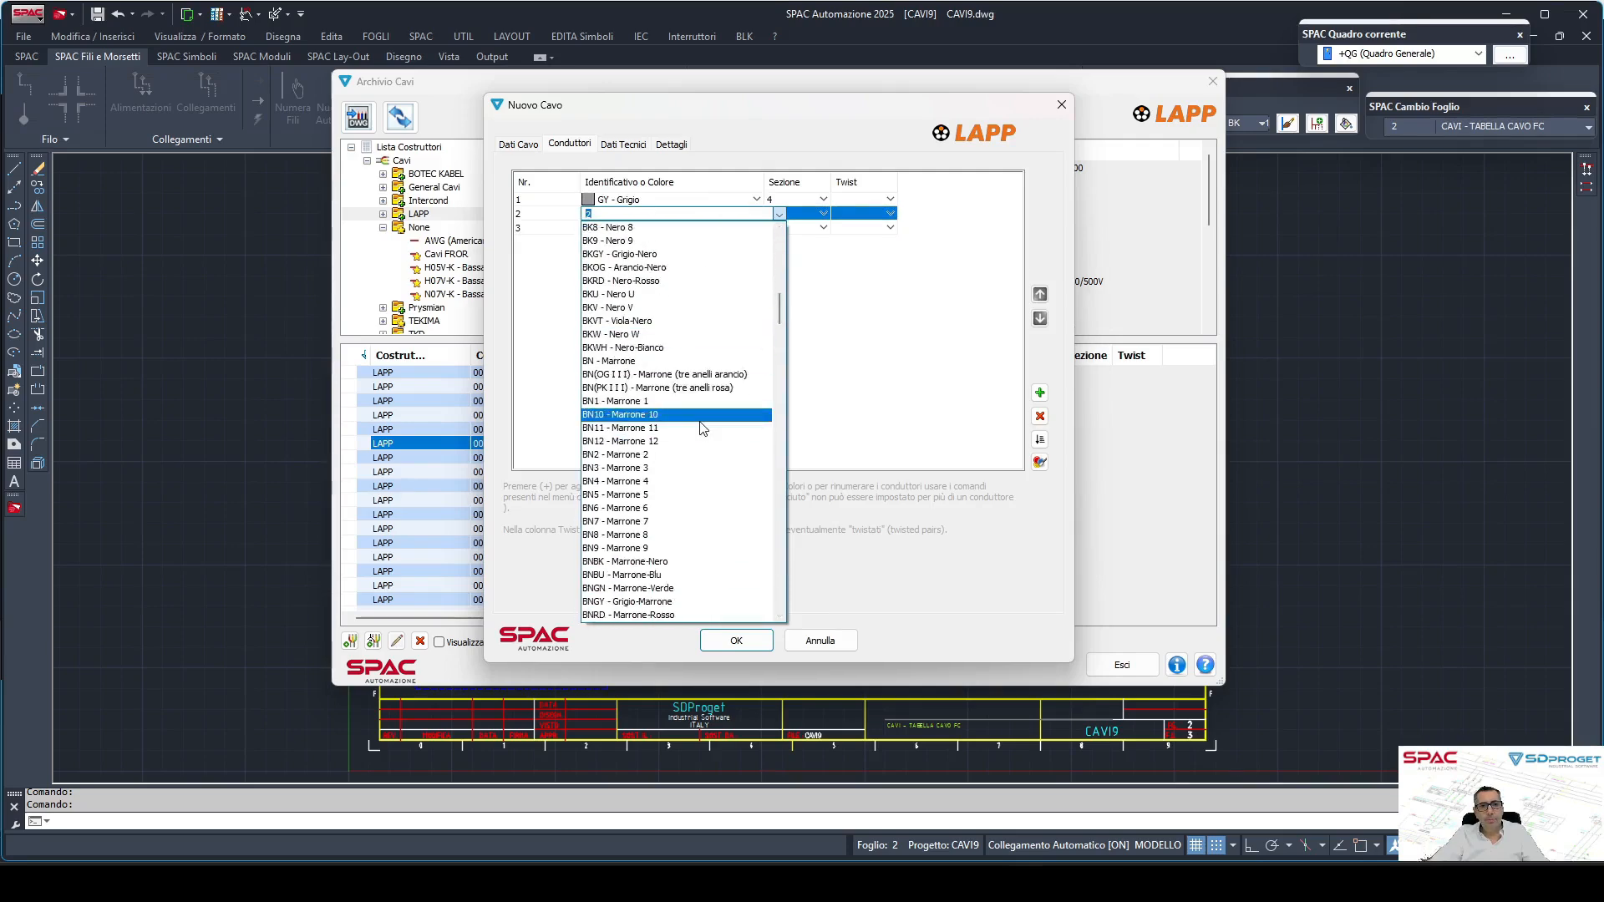
pyautogui.click(652, 294)
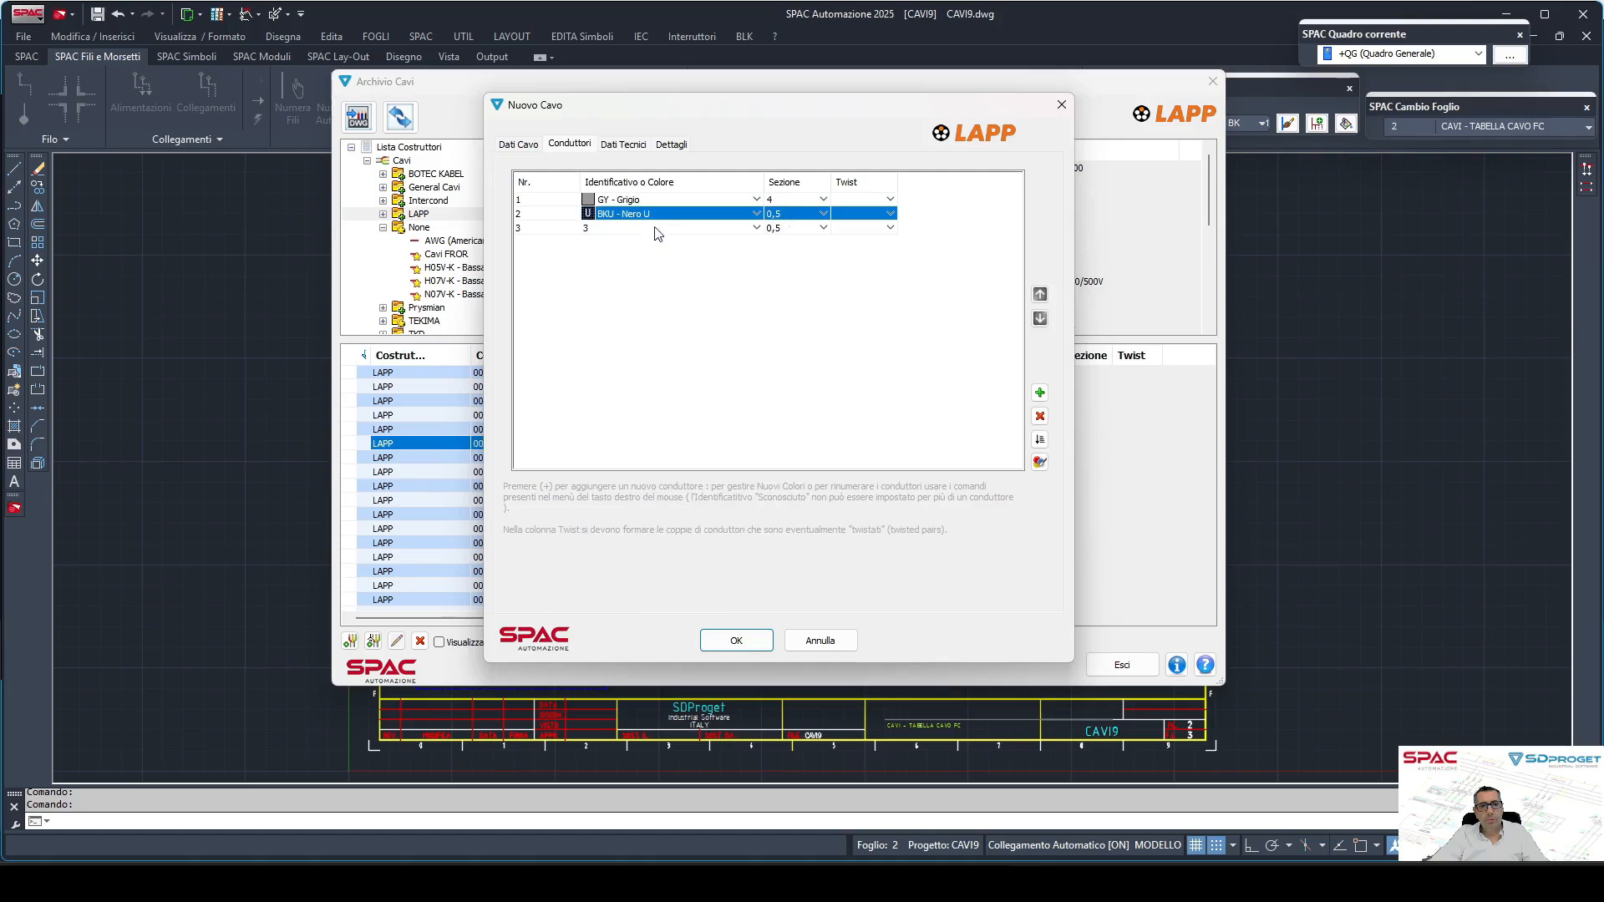
pyautogui.click(660, 228)
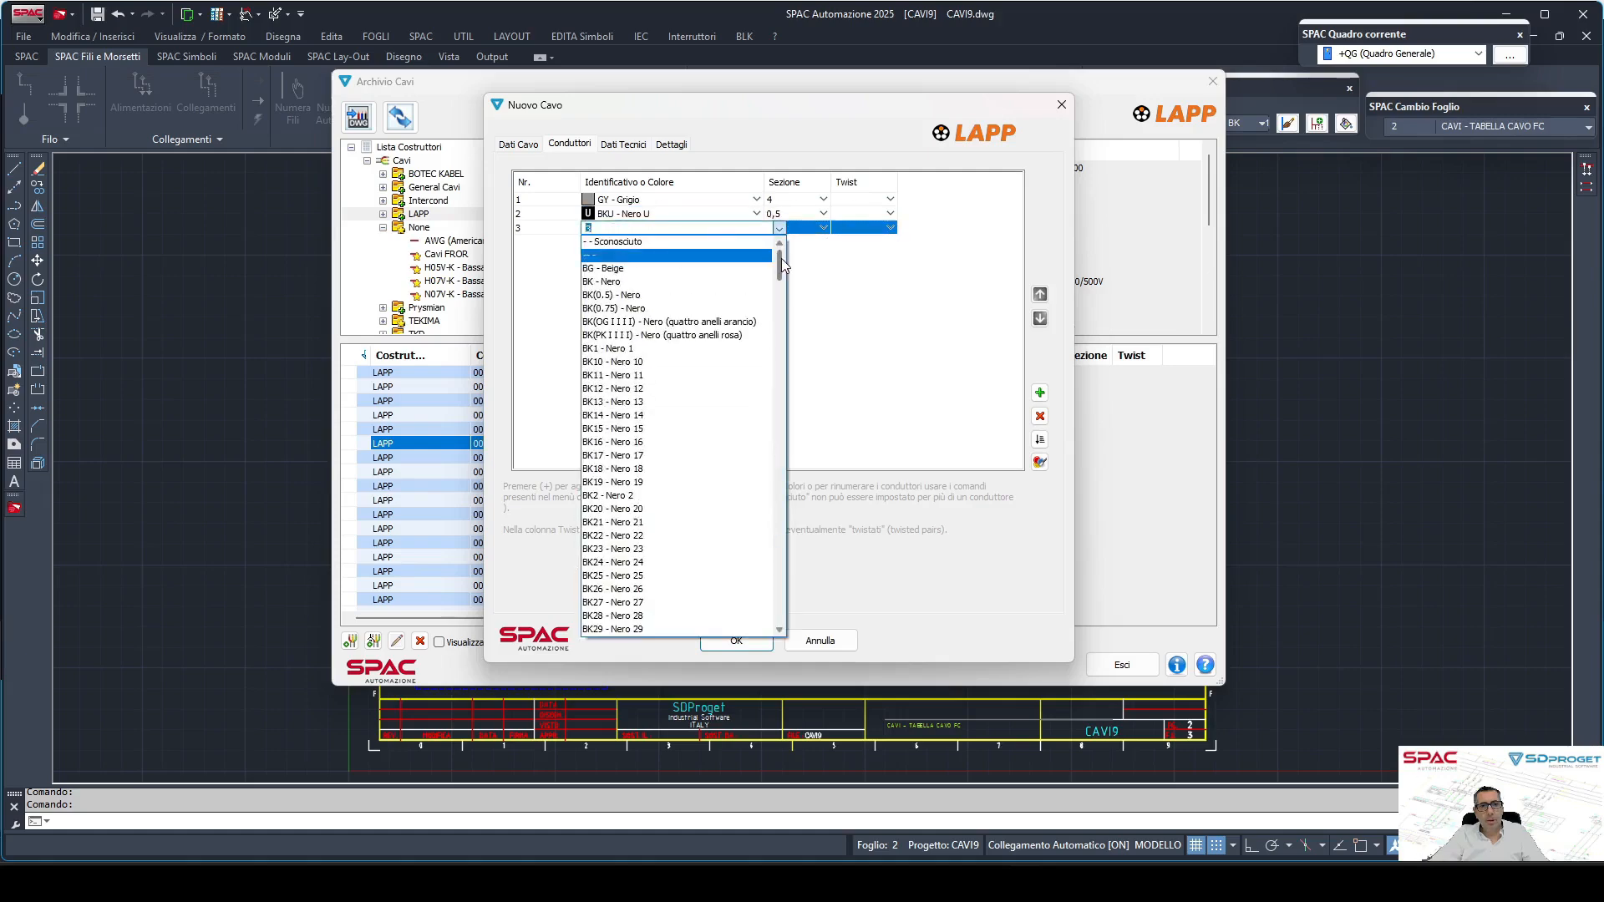
pyautogui.moveTo(781, 259); pyautogui.dragTo(778, 391)
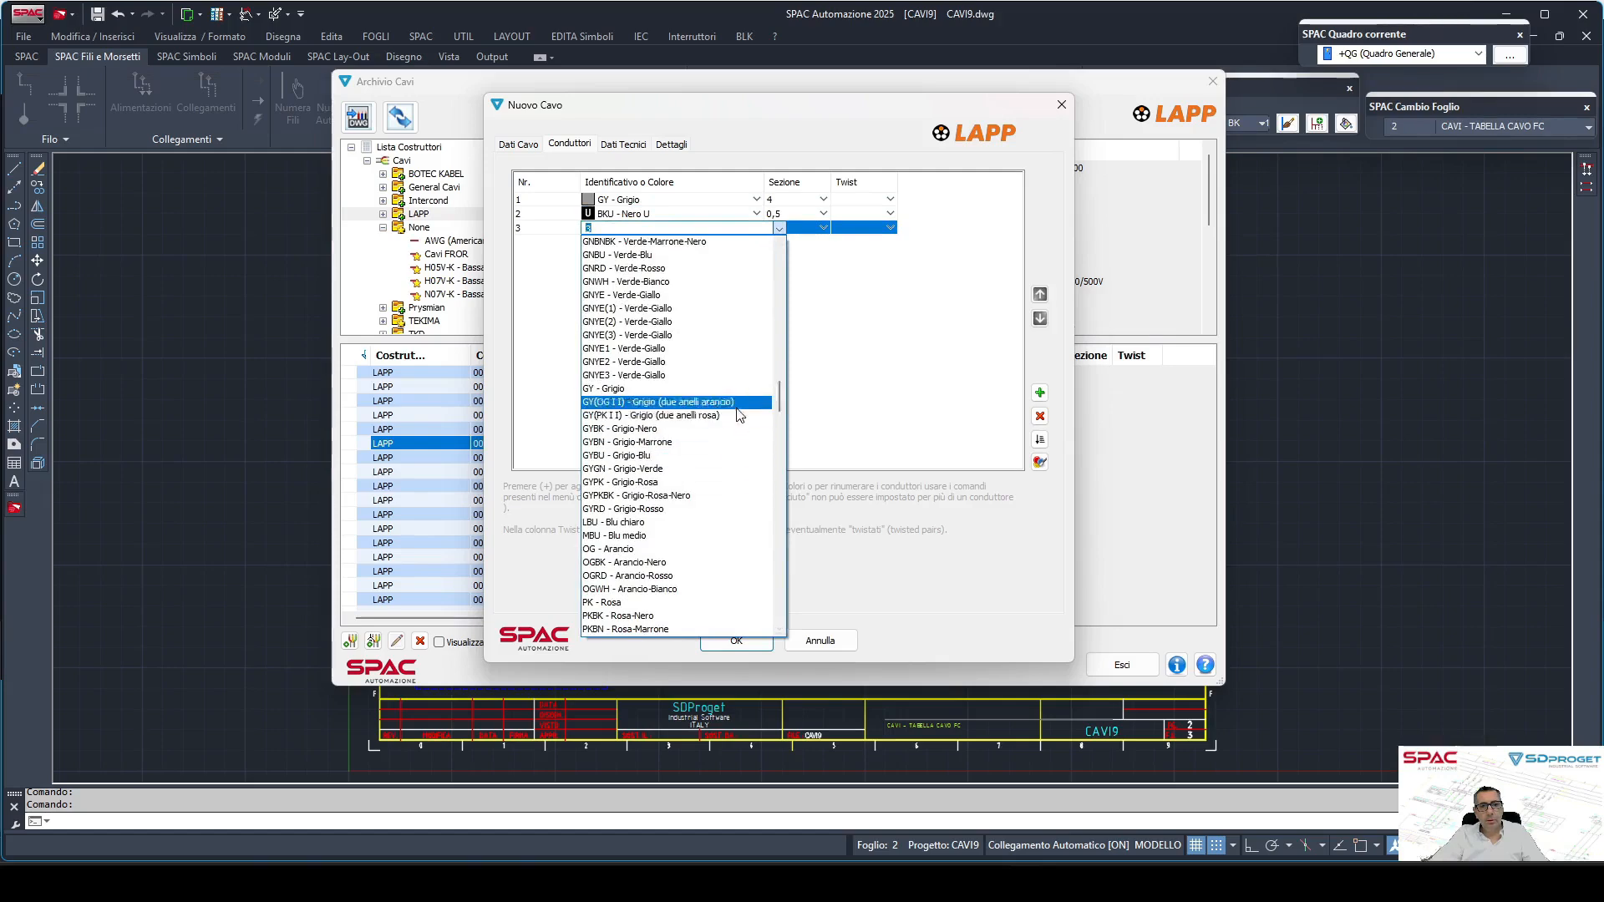
pyautogui.click(722, 550)
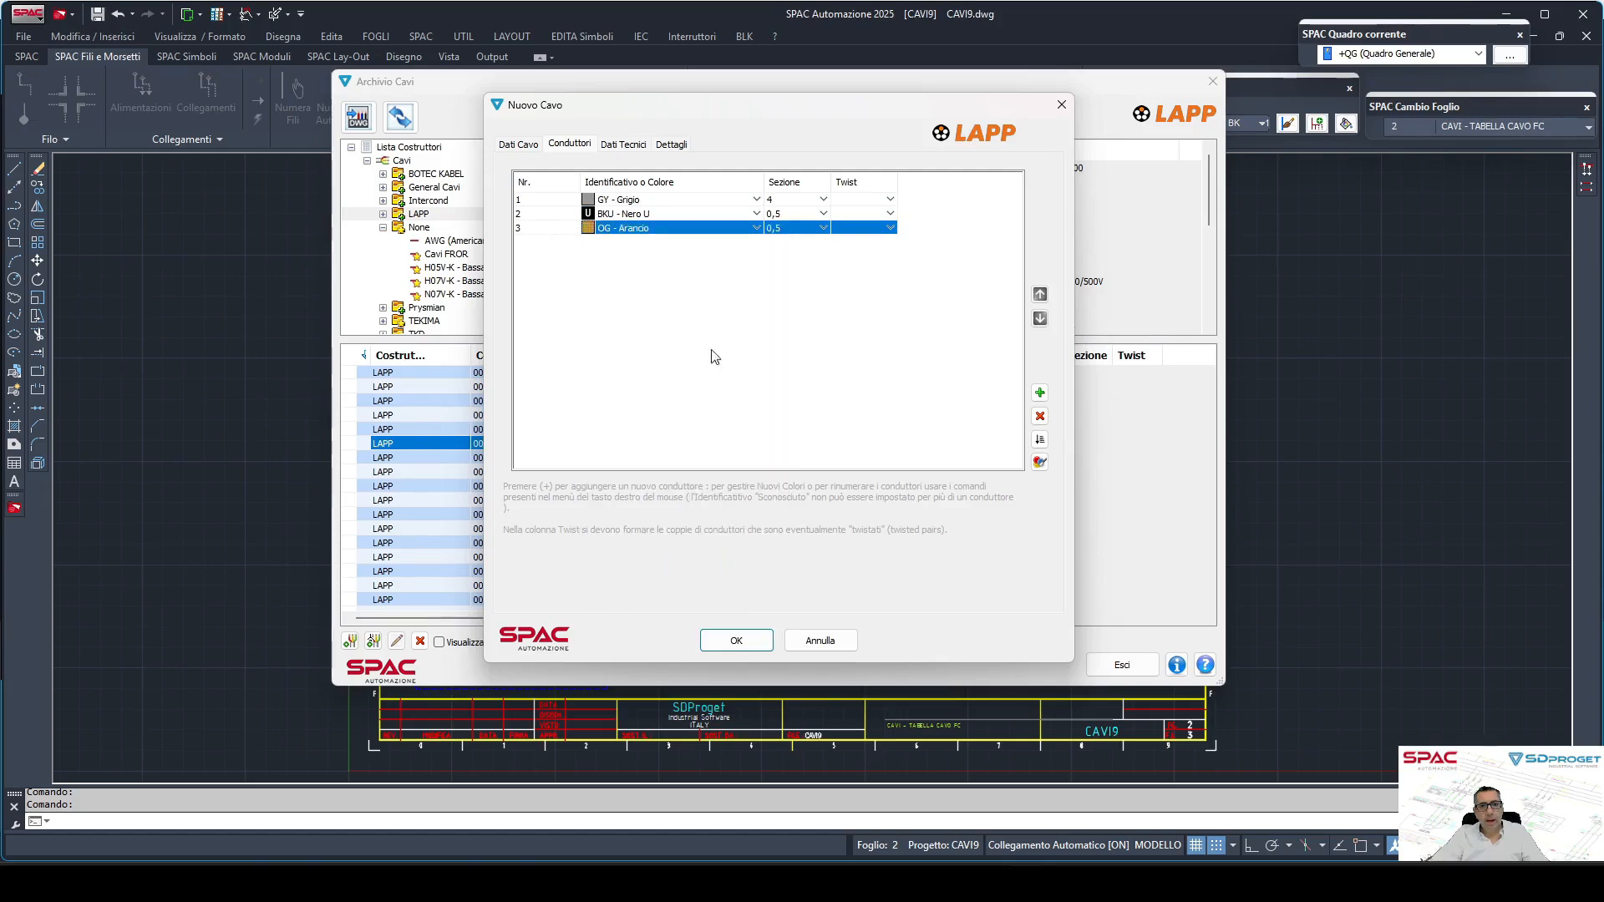
# Set the section of conductors 2 and 3 to 4.
pyautogui.click(793, 214)
pyautogui.write('4')
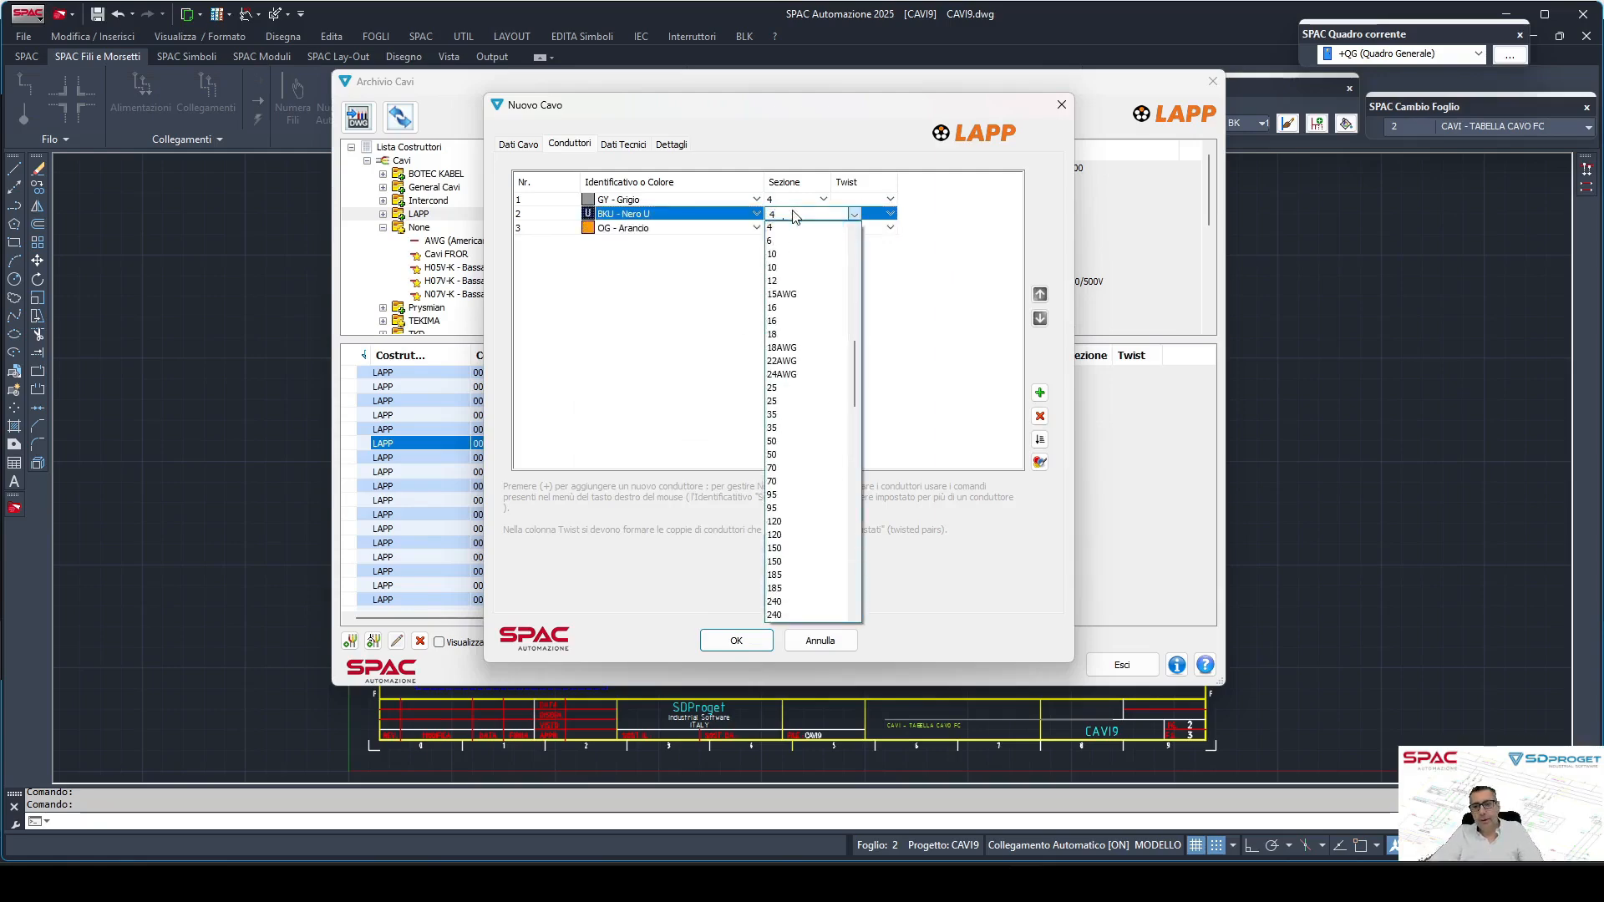
pyautogui.press('Return')
pyautogui.click(788, 231)
pyautogui.click(786, 232)
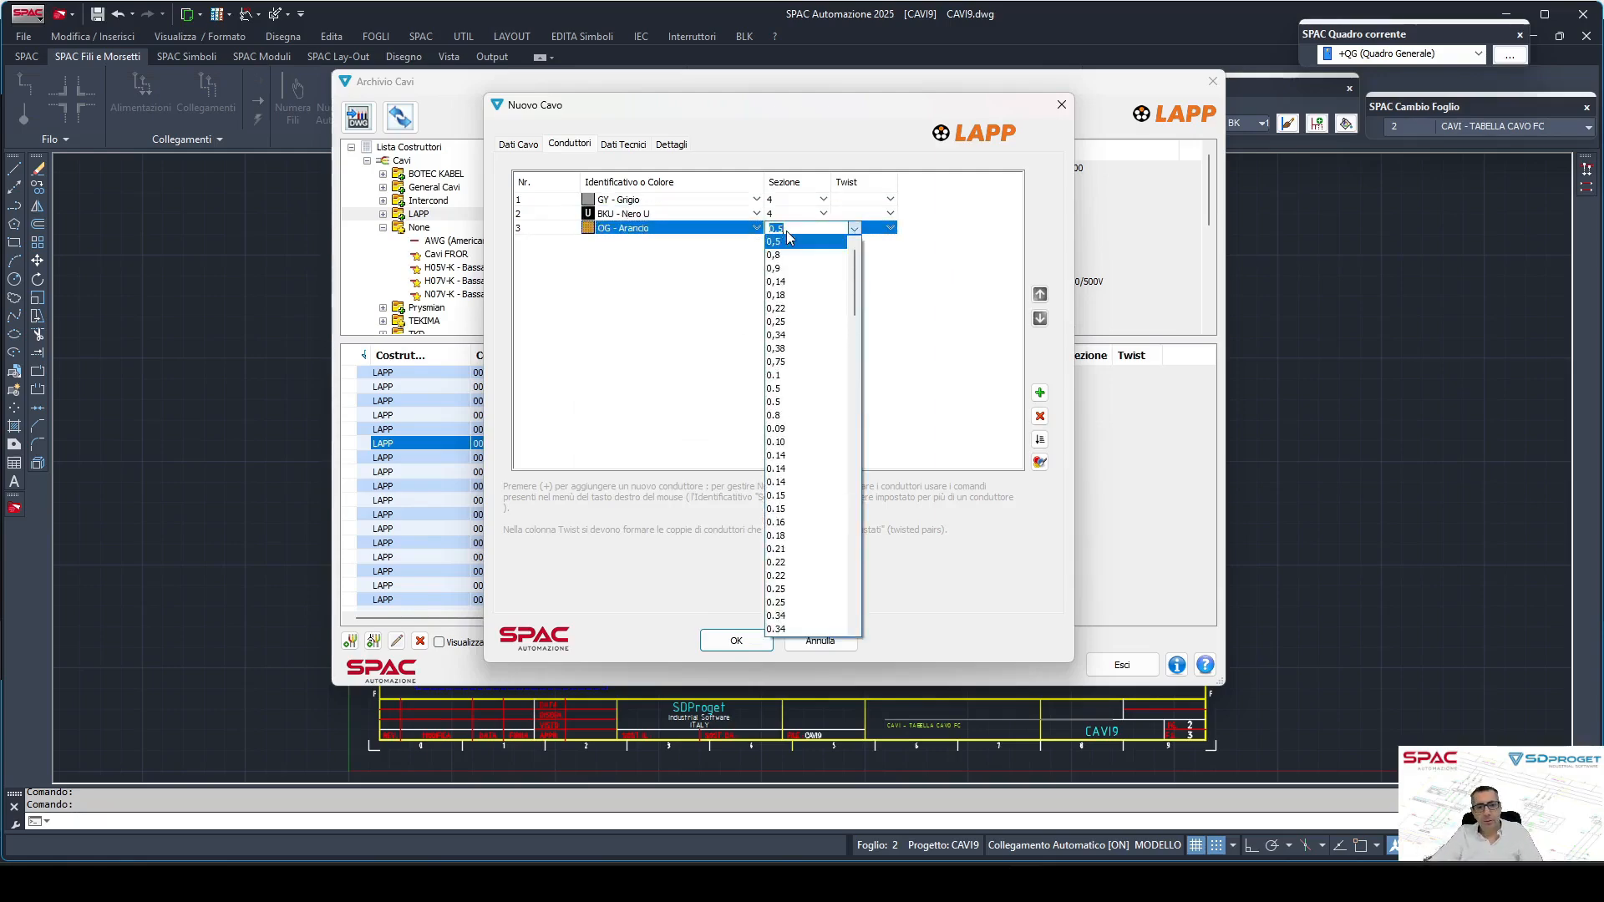
pyautogui.write('4')
pyautogui.press('Return')
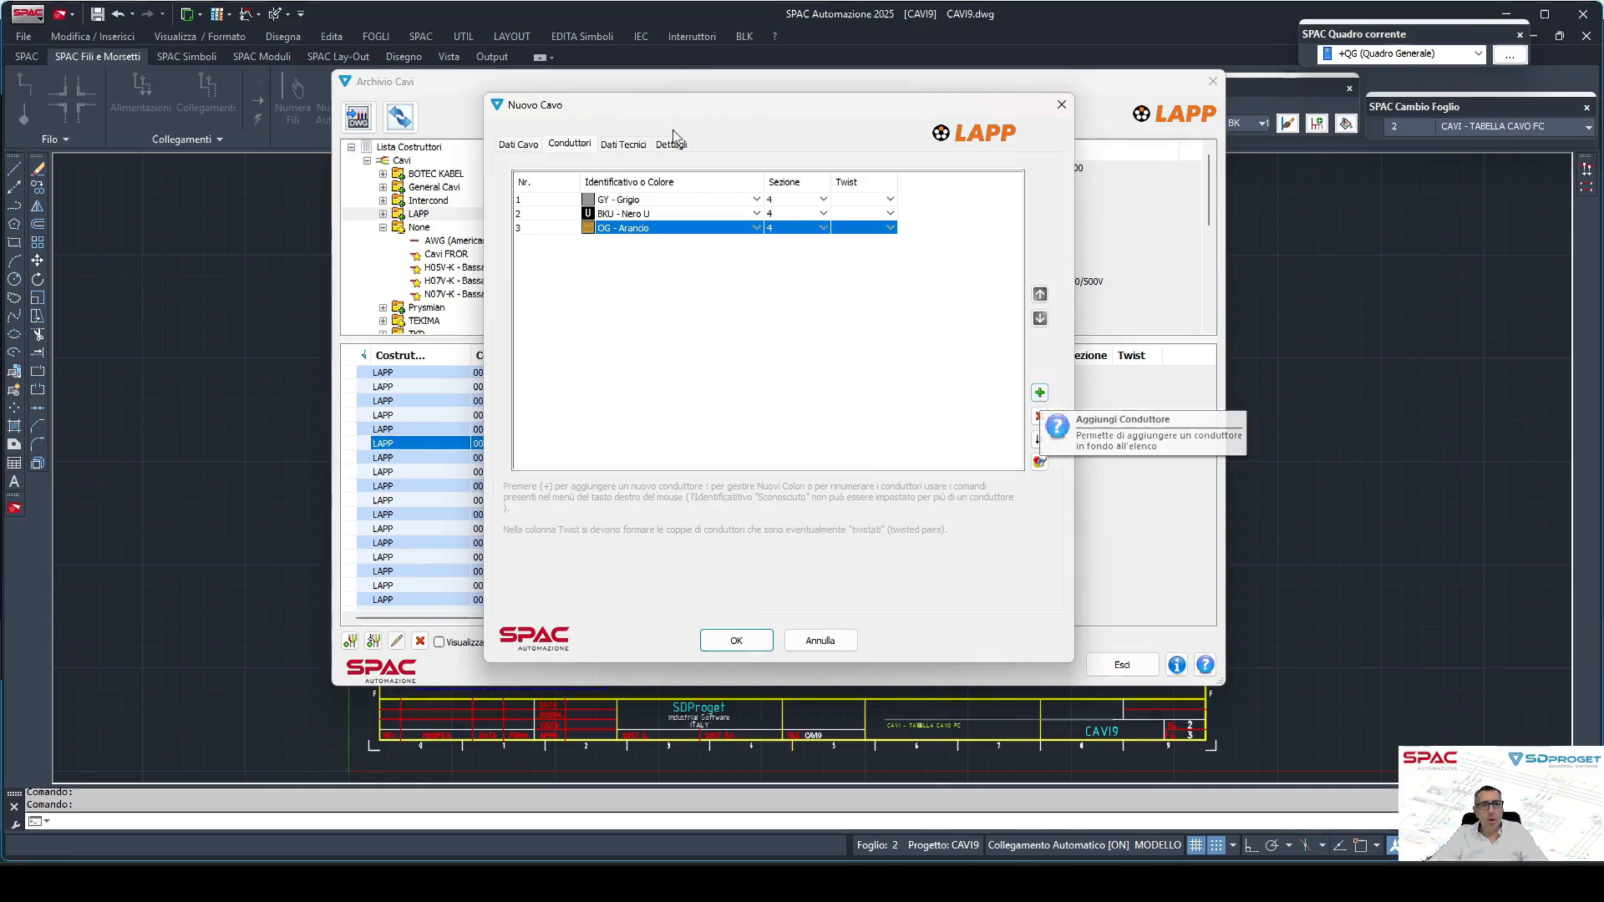
# Review the new cable's Dati Tecnici, Dettagli and Dati Cavo fields and discard the new cable entry.
pyautogui.click(617, 145)
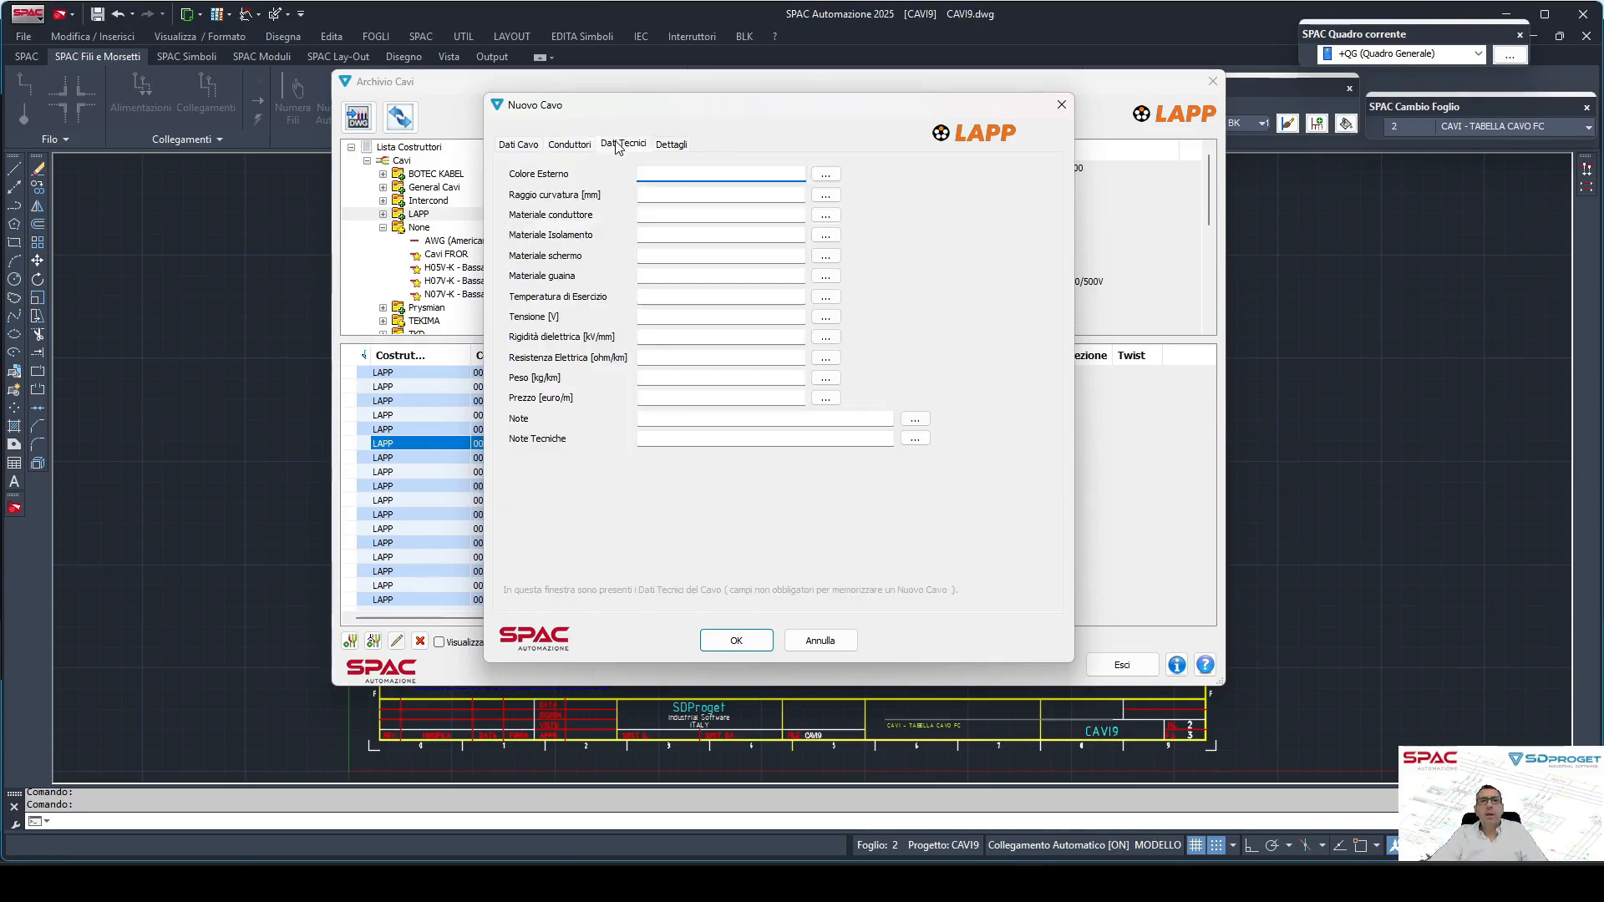
pyautogui.click(670, 146)
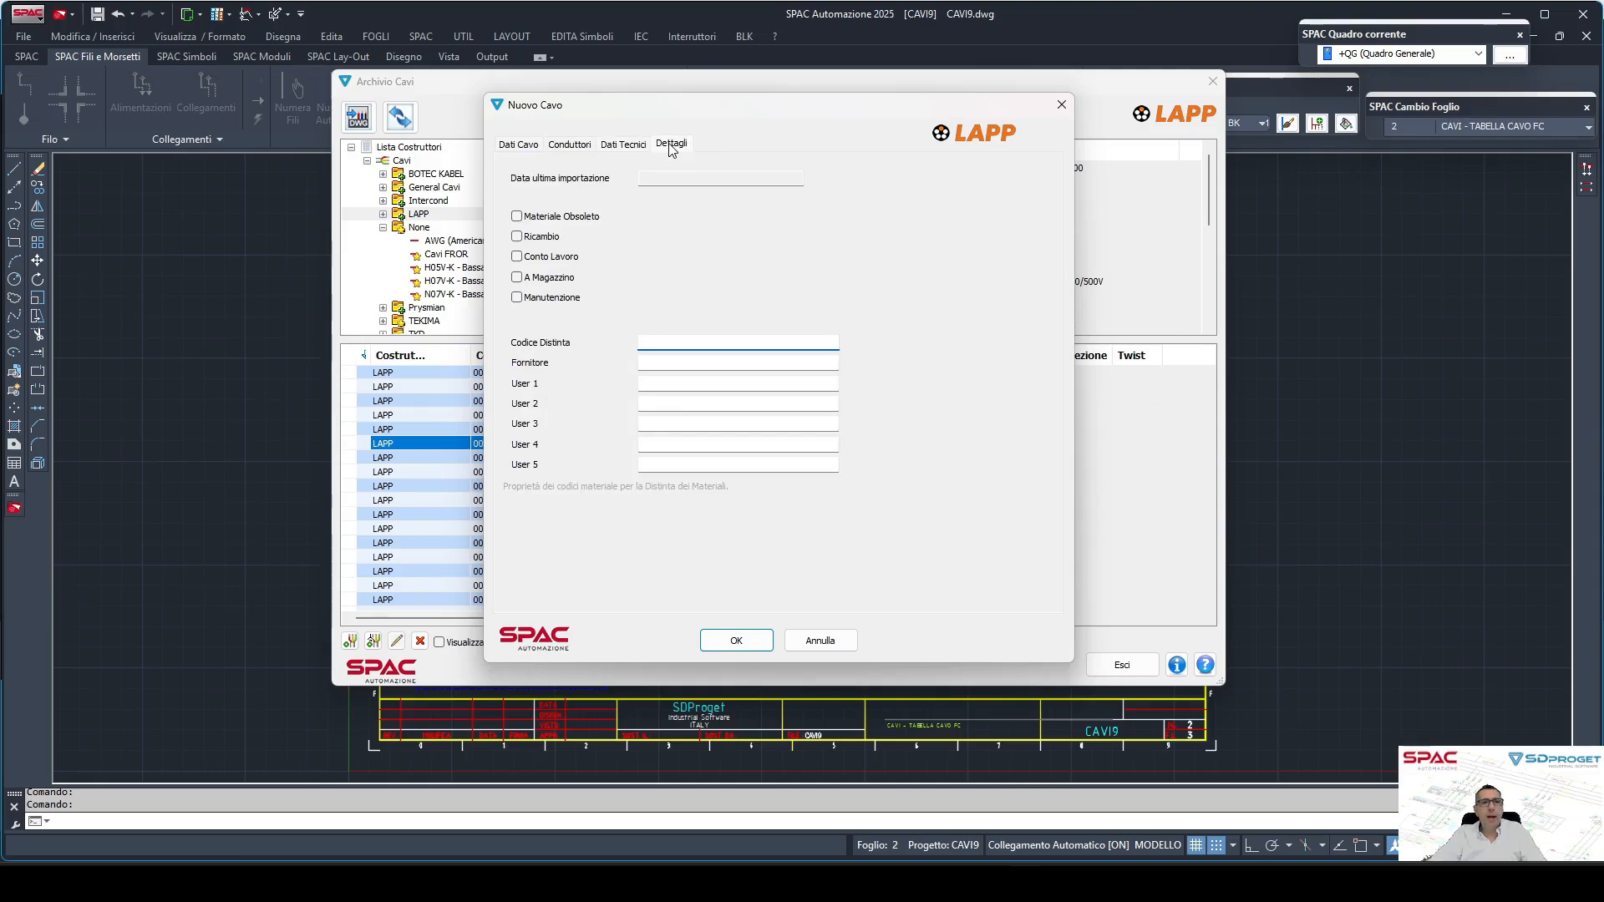
pyautogui.click(519, 146)
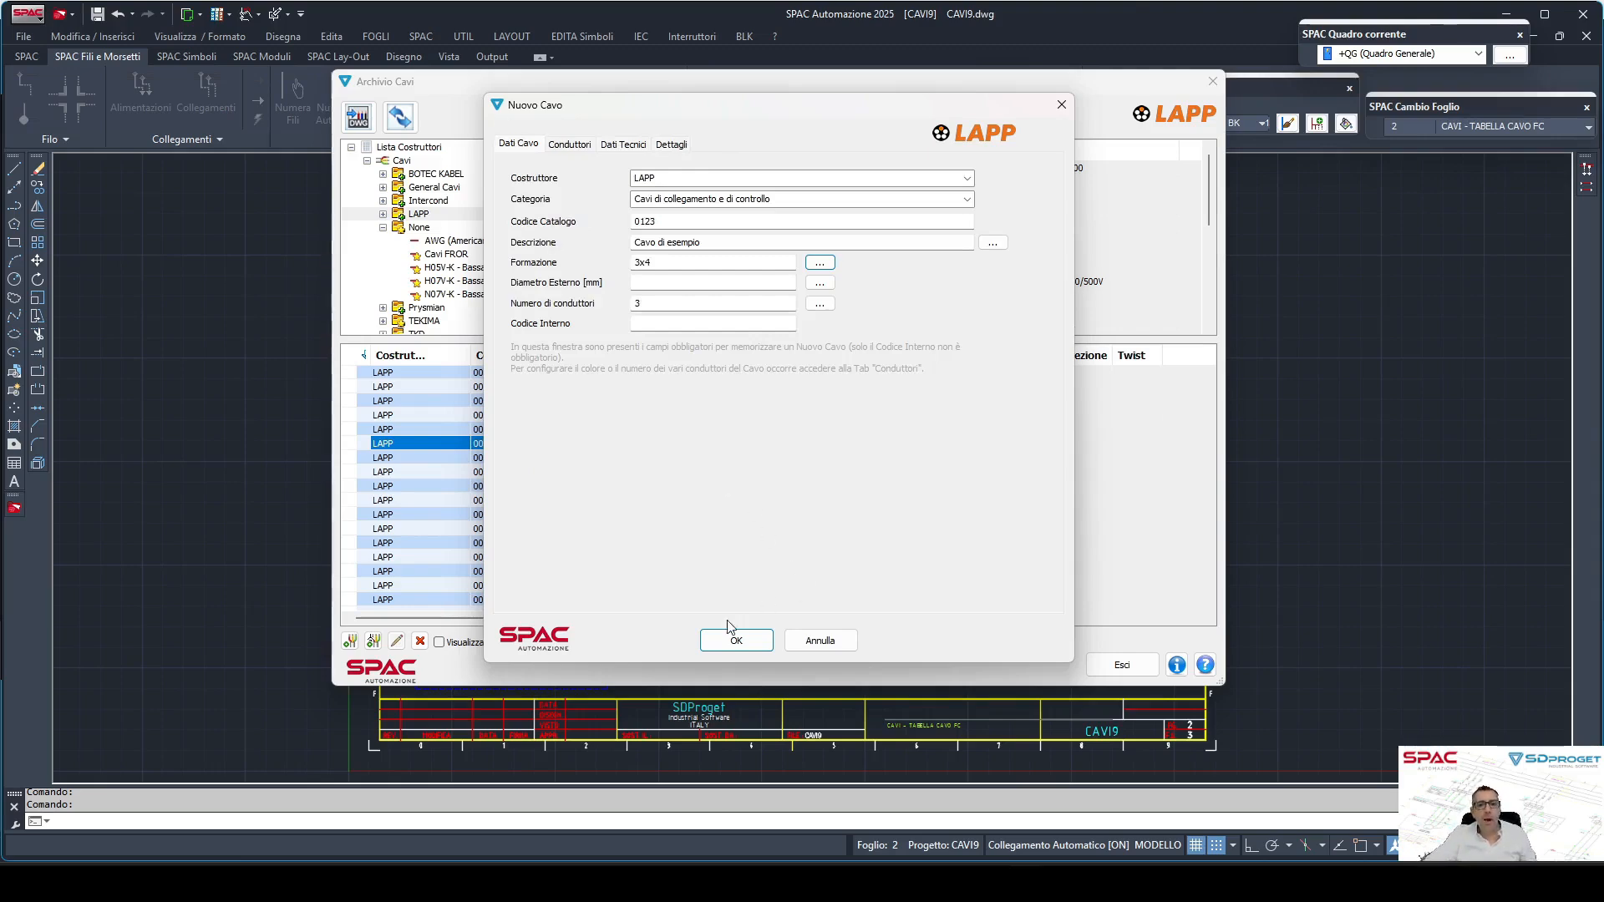
pyautogui.click(815, 641)
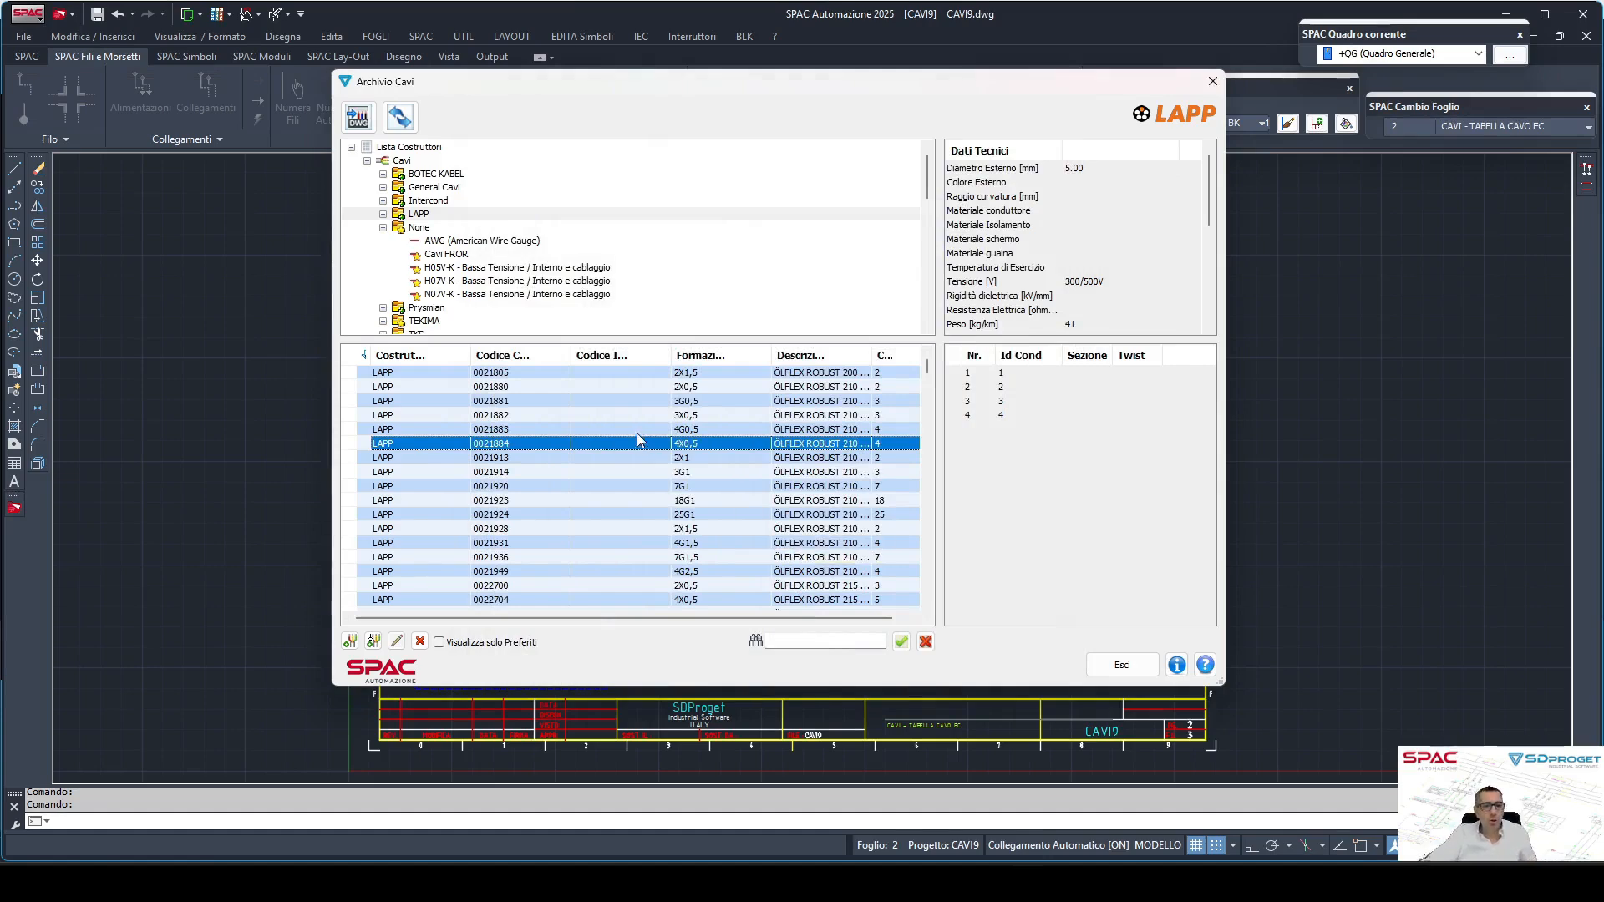
# Leave the cable archive and open the CAVI cable management for the drawing.
pyautogui.click(1122, 665)
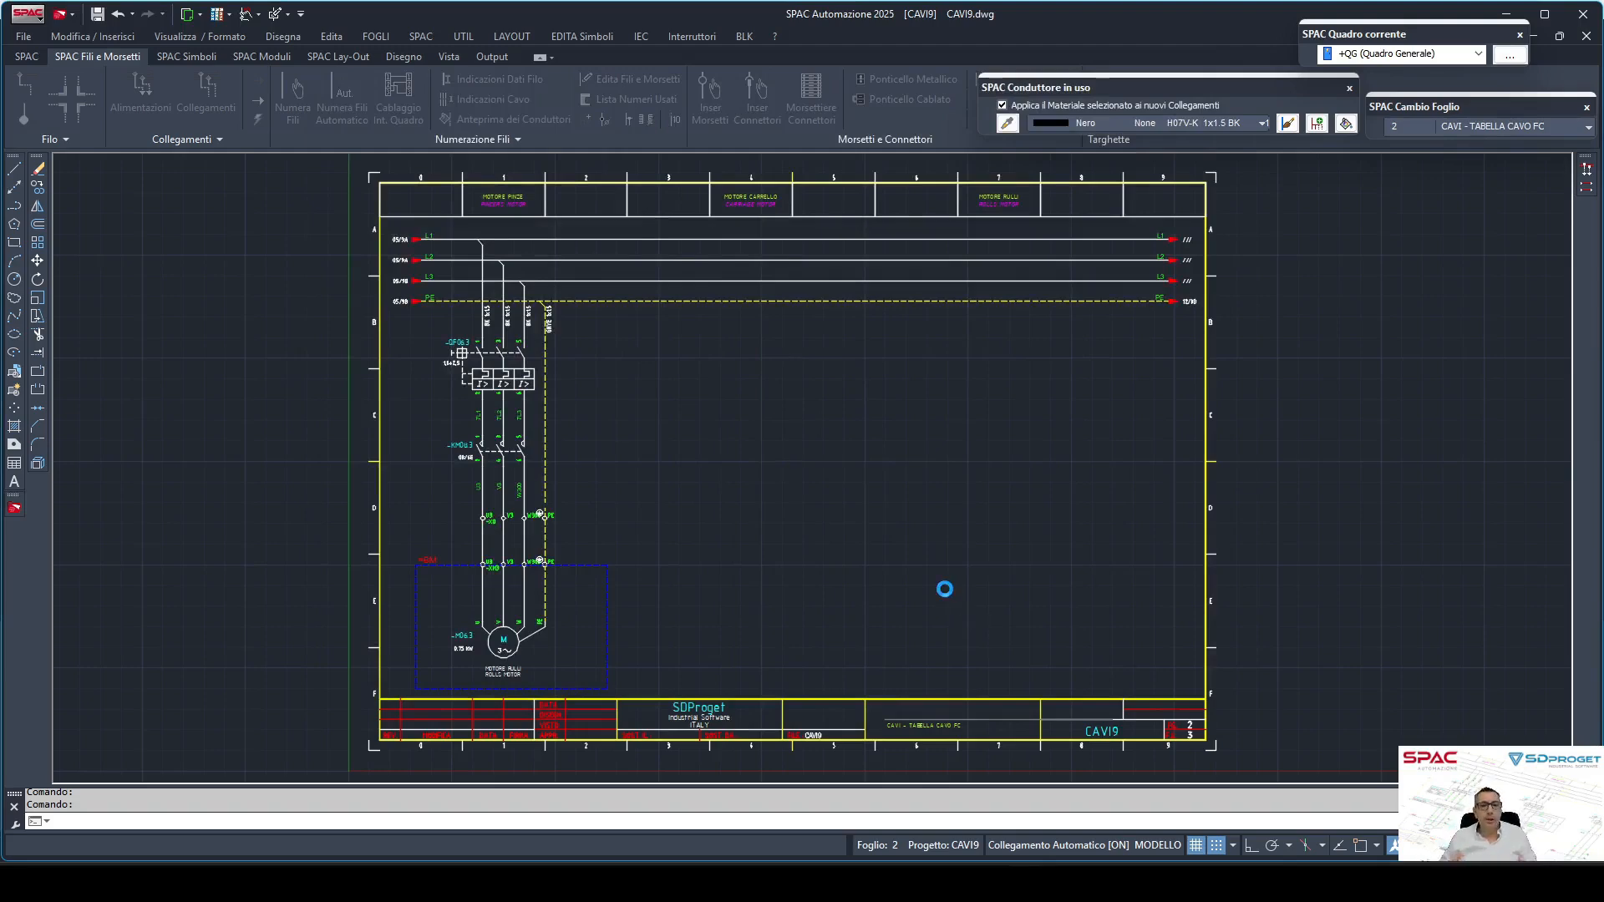
pyautogui.click(973, 616)
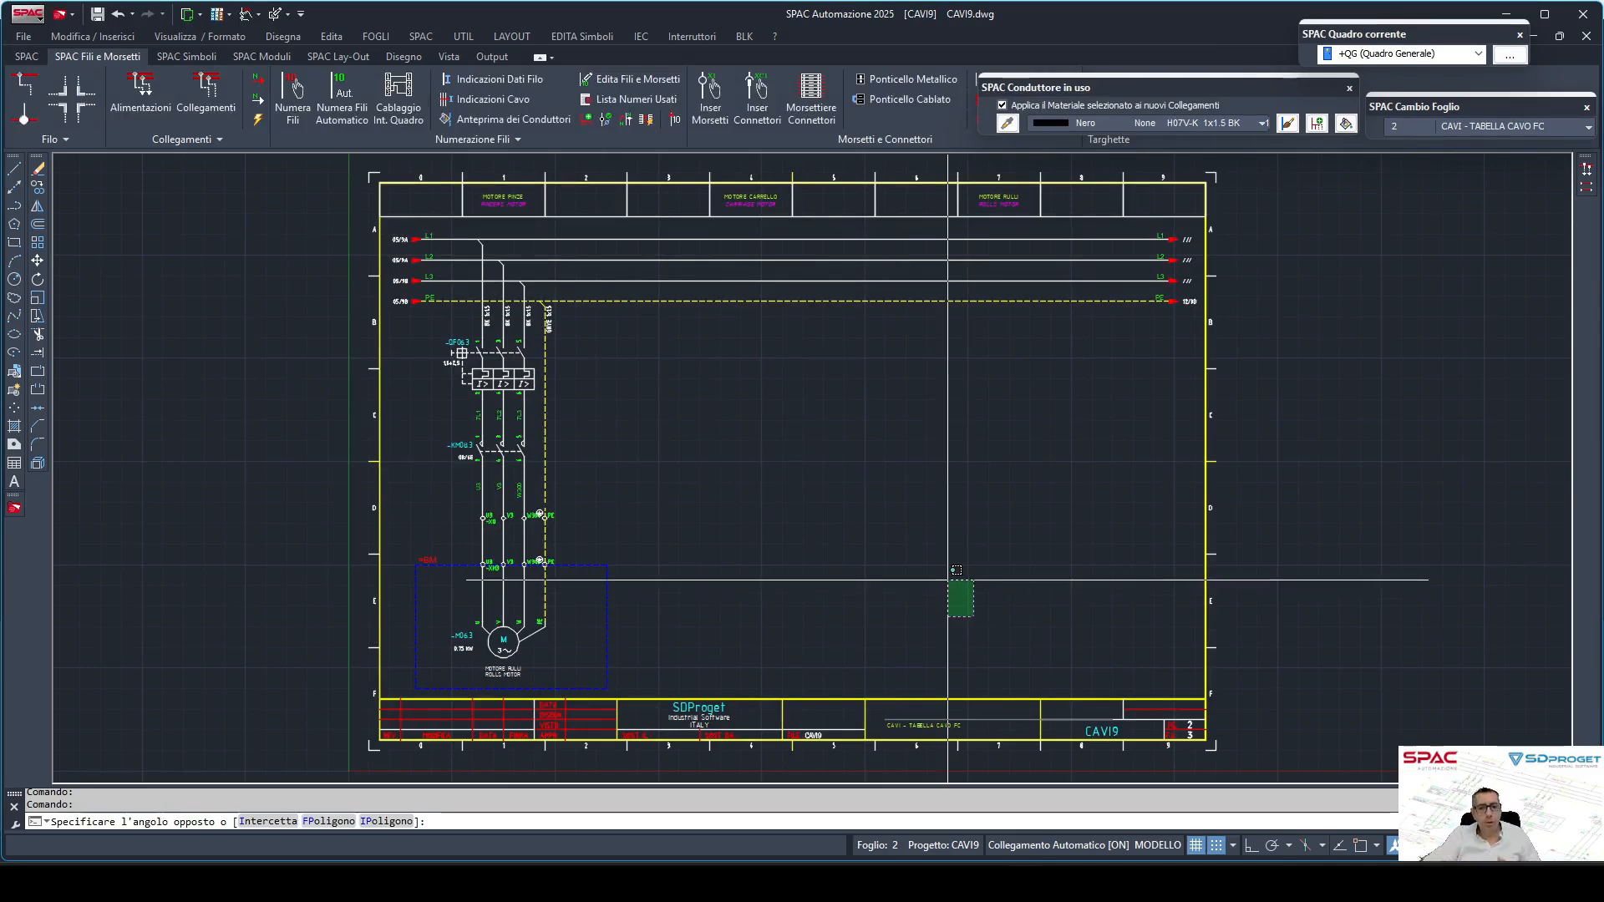
pyautogui.click(948, 585)
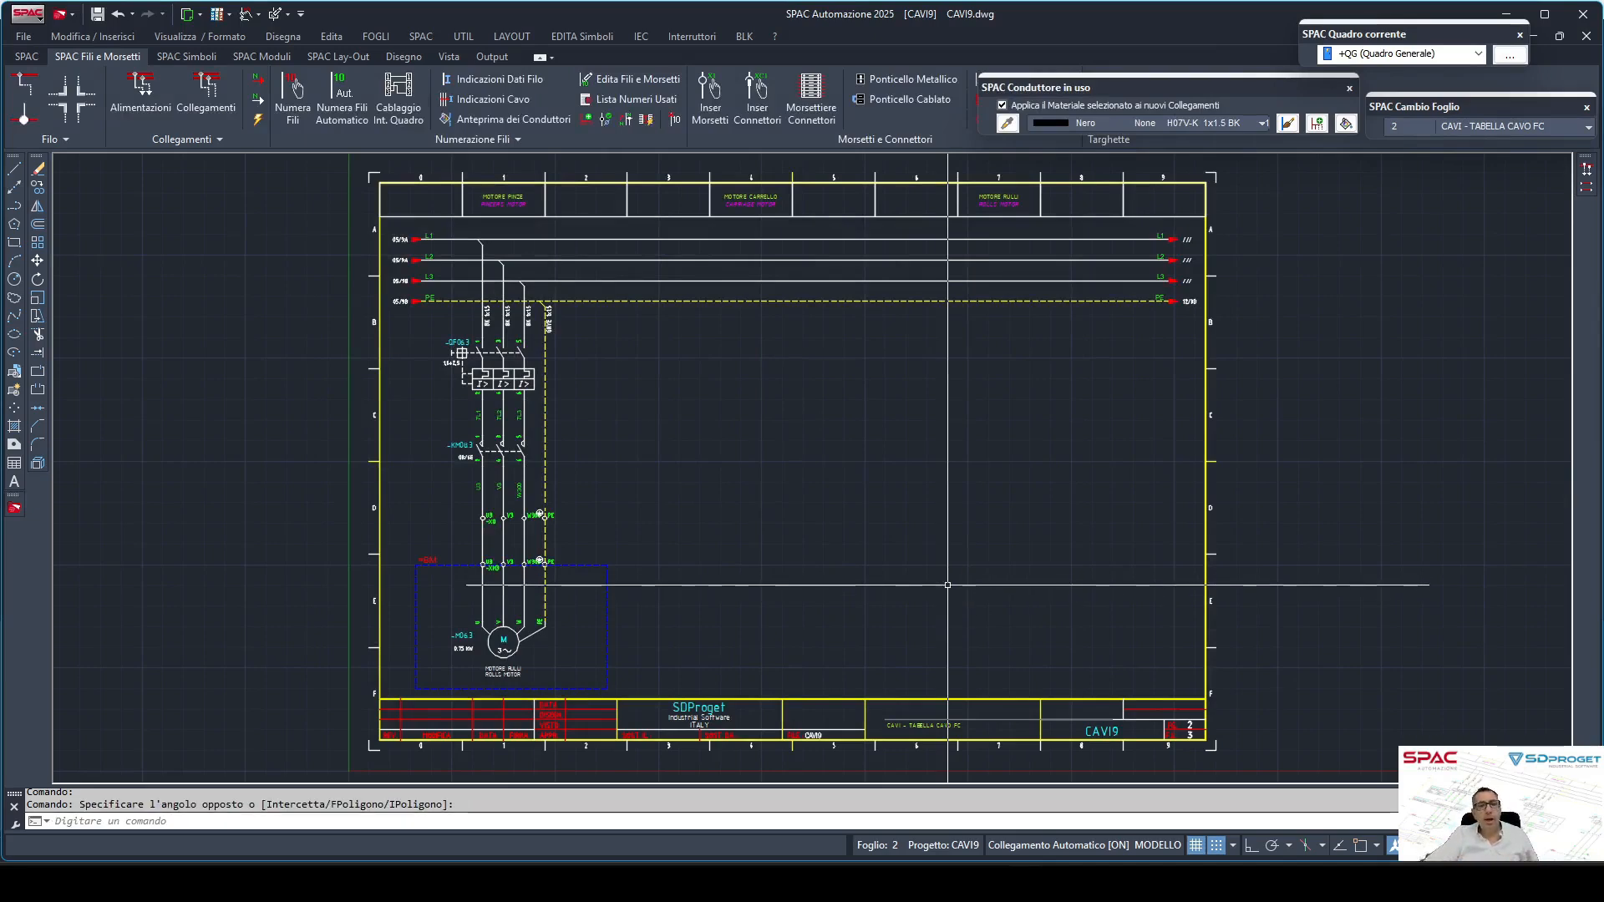
pyautogui.click(461, 38)
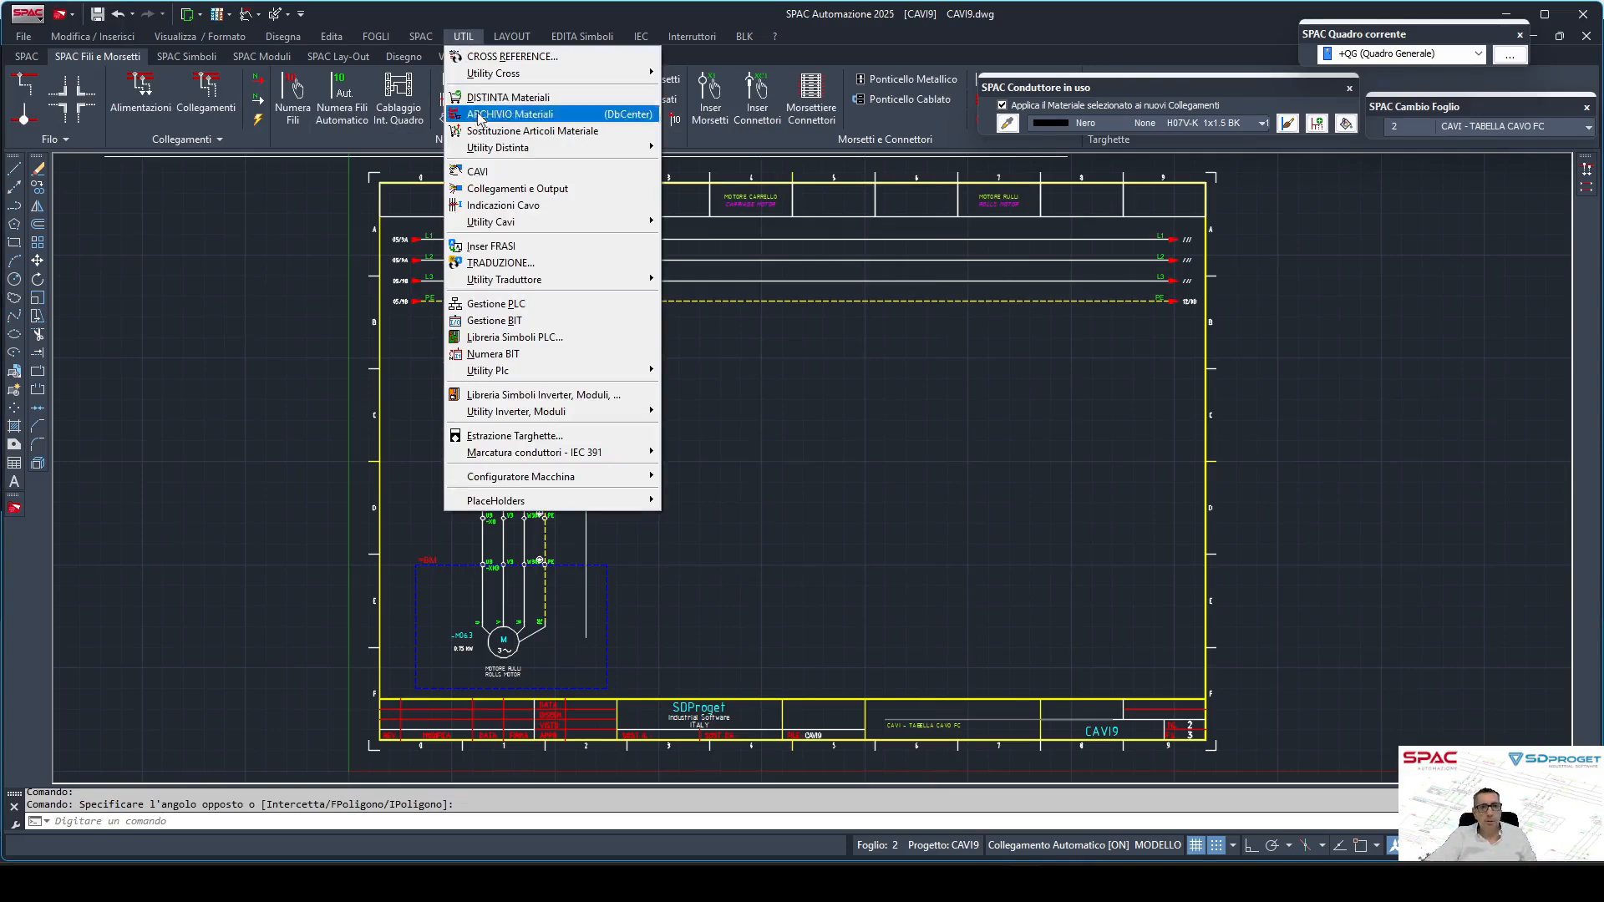
pyautogui.click(498, 173)
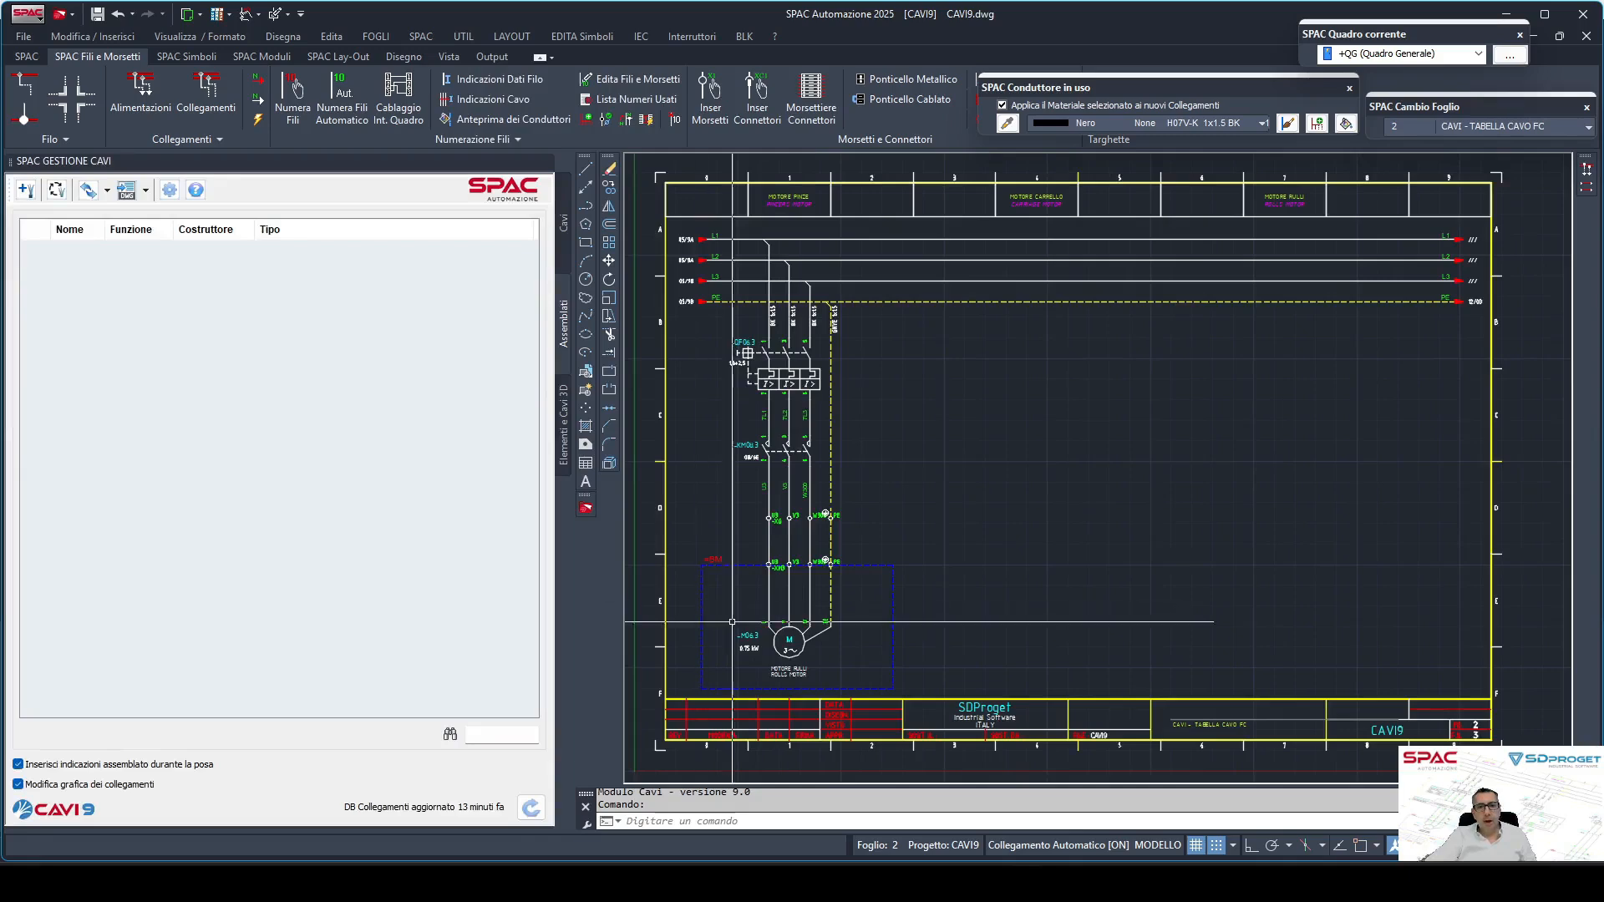
# Define a new multipolar cable with the function Motore Rullo 1 using the FROR 4G1.5 catalogue item.
pyautogui.scroll(4, 673, 643)
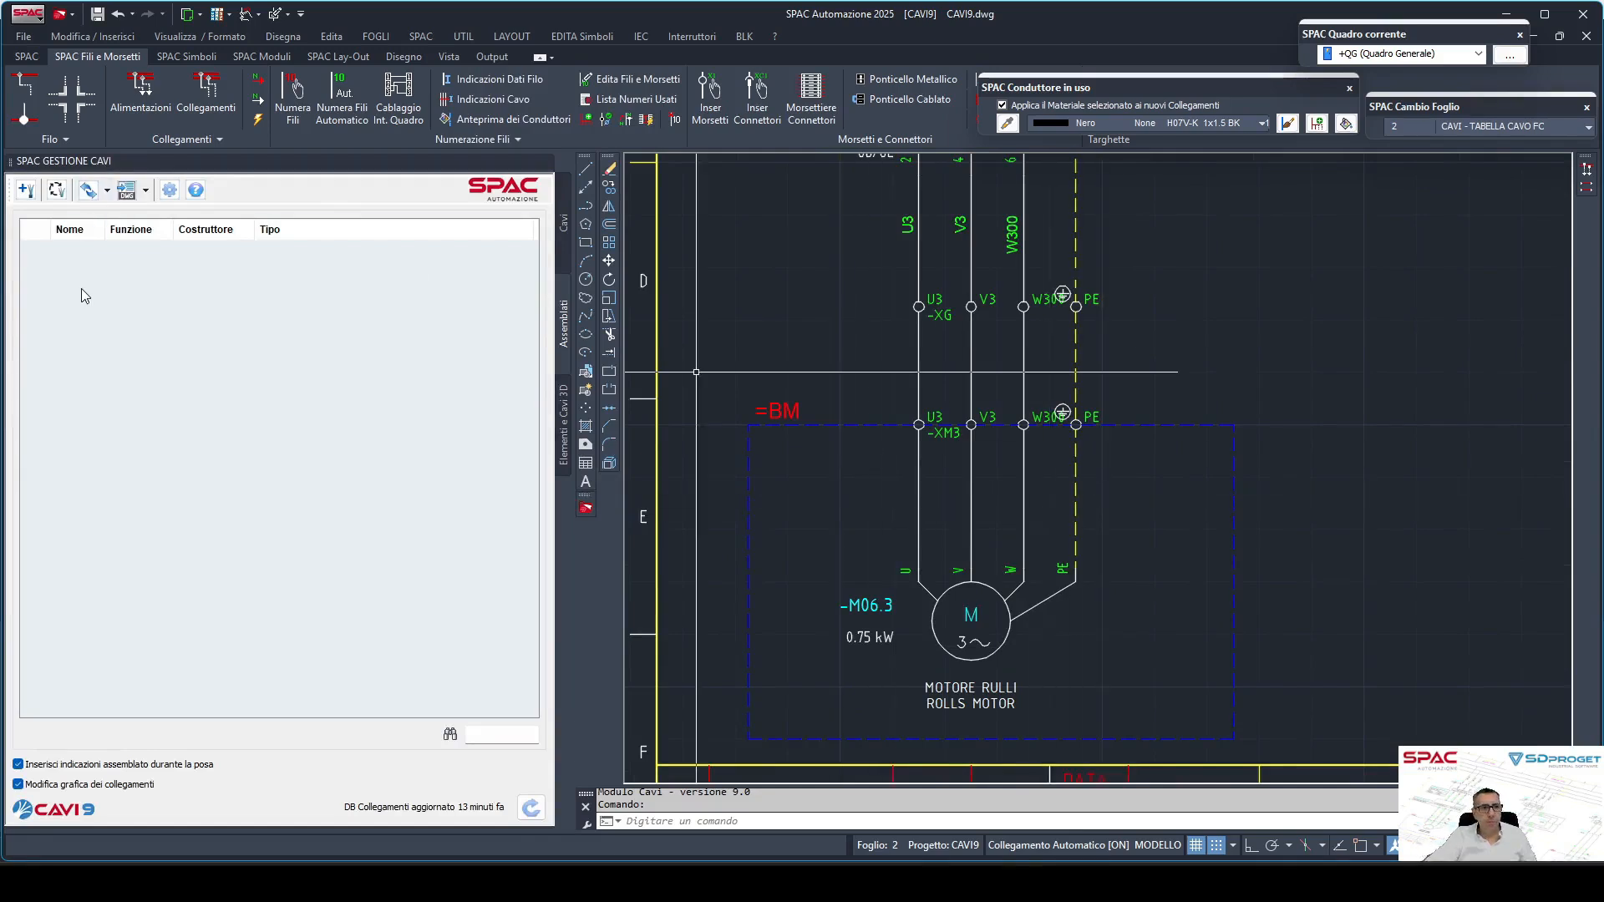
pyautogui.click(564, 223)
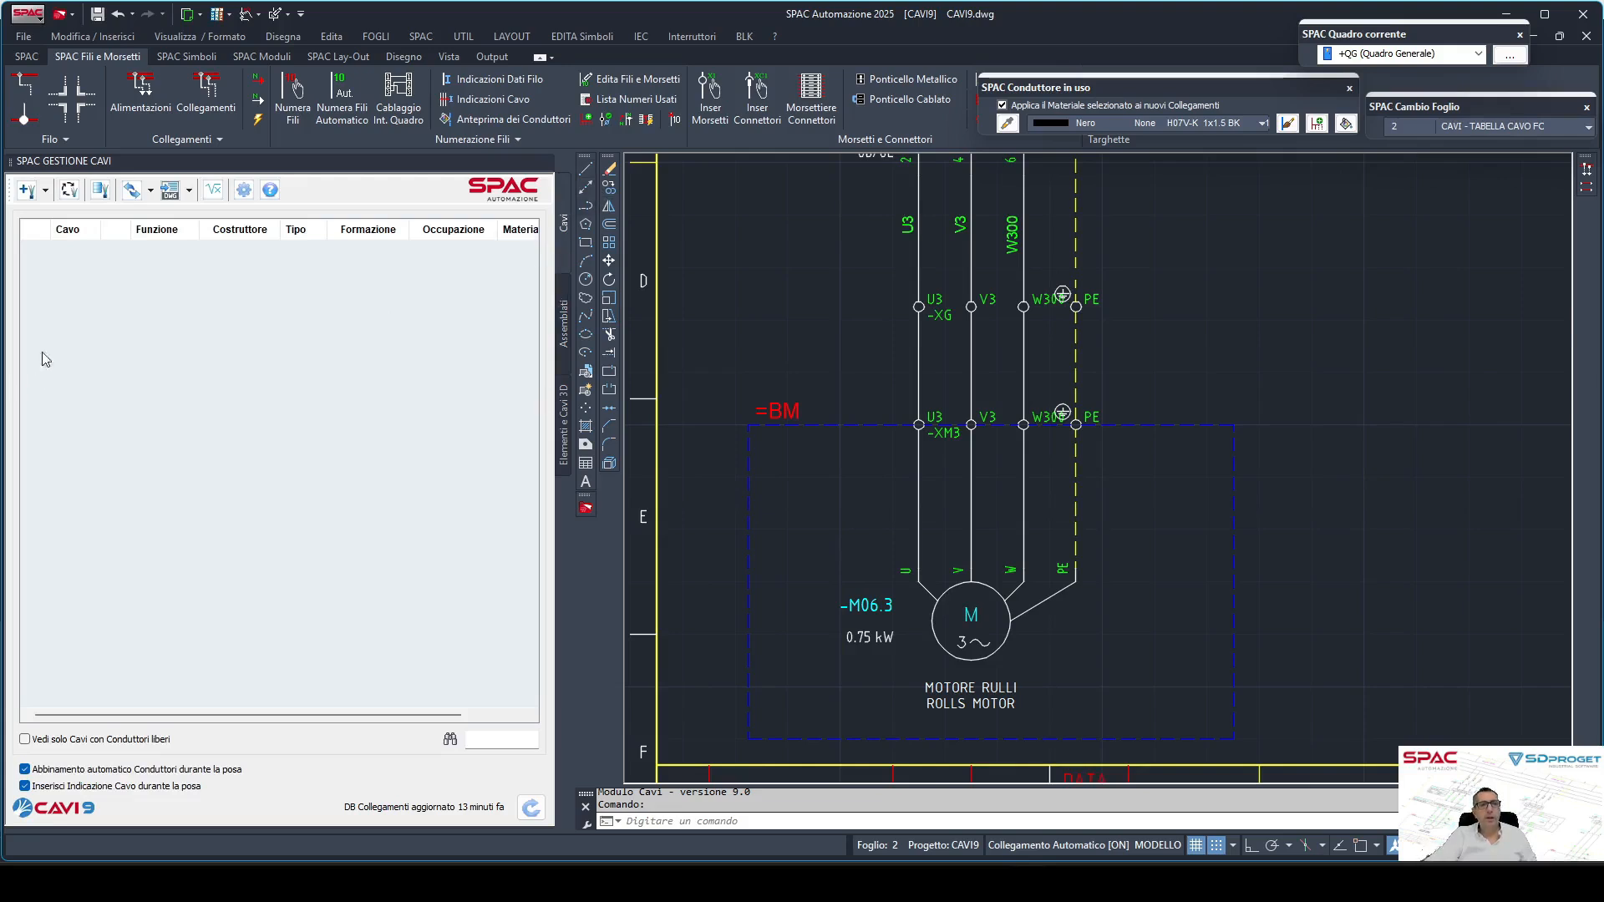
pyautogui.rightClick(115, 347)
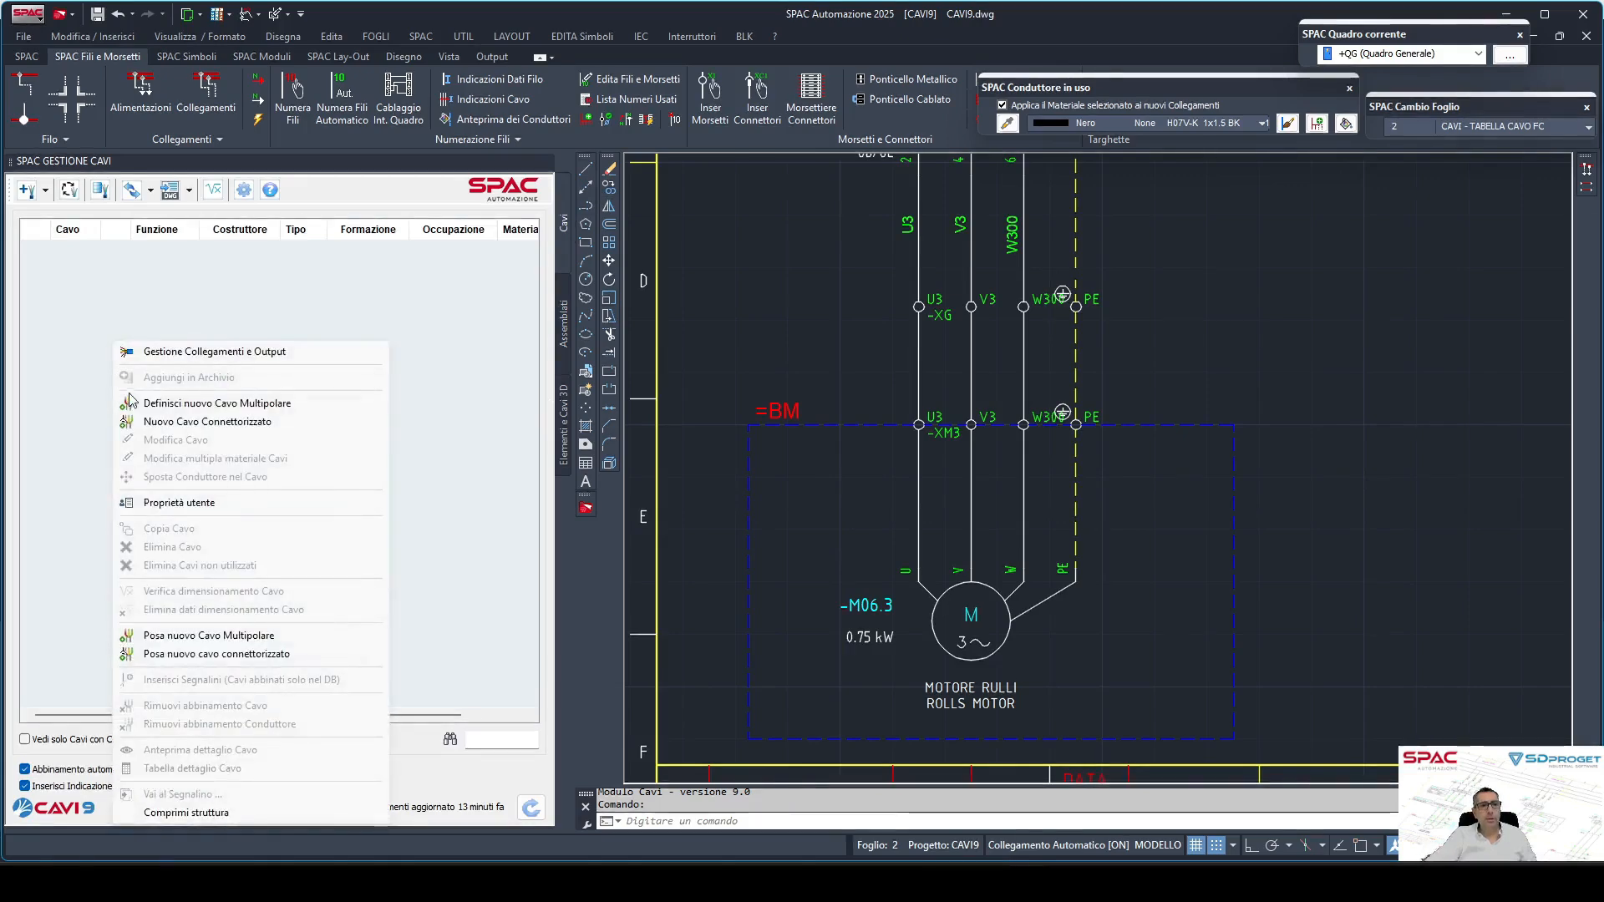
pyautogui.click(176, 410)
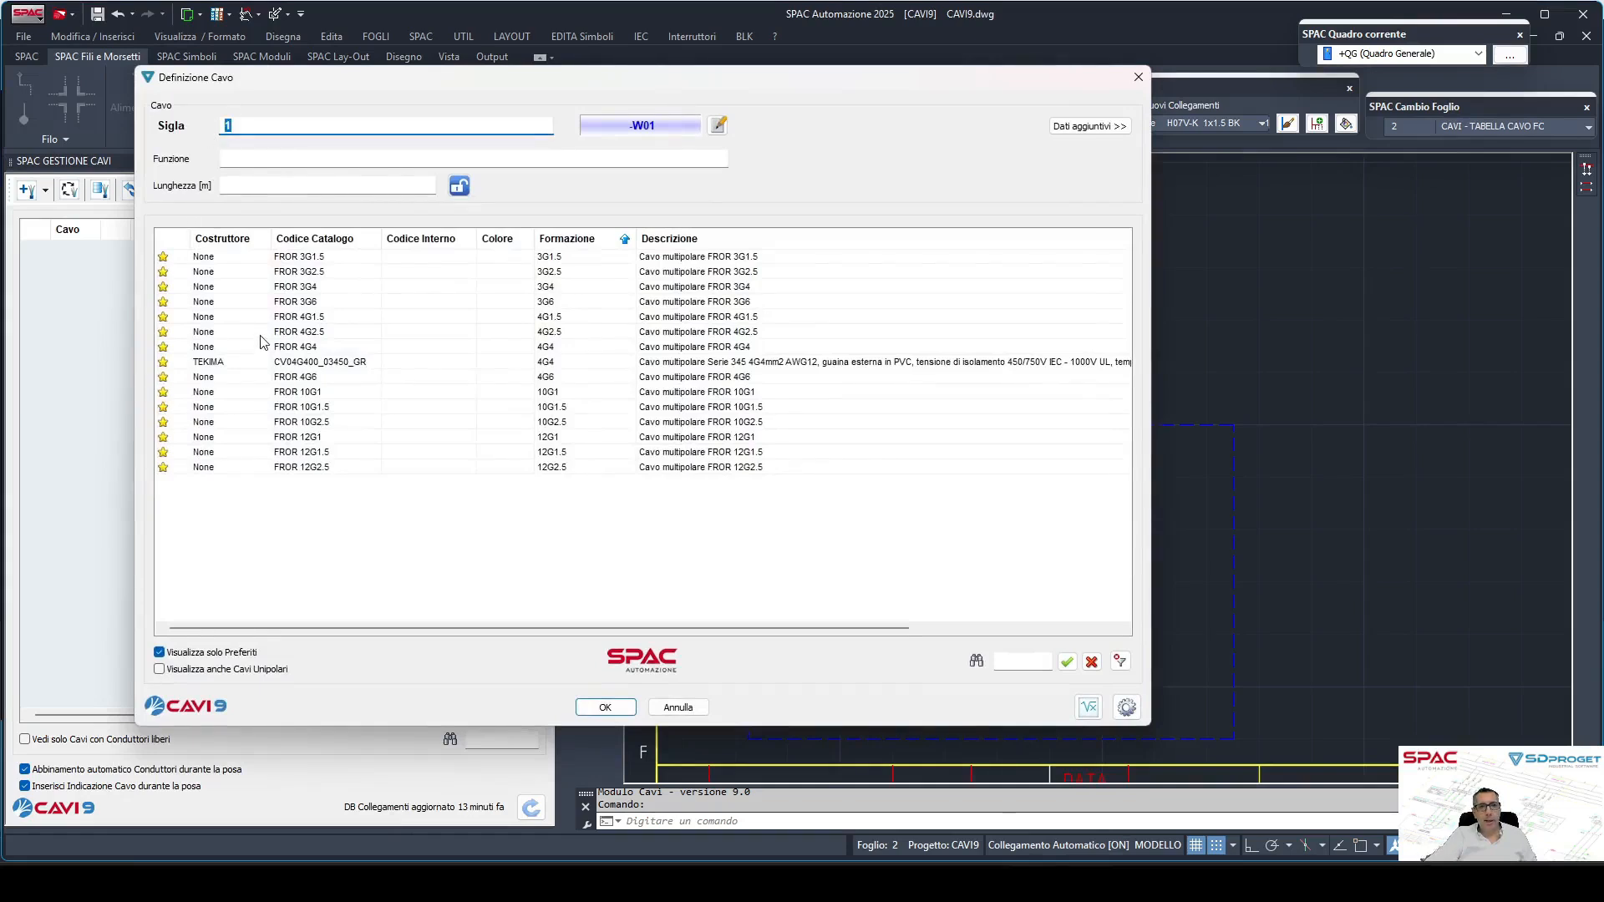
pyautogui.click(234, 156)
pyautogui.write('Motore Rull')
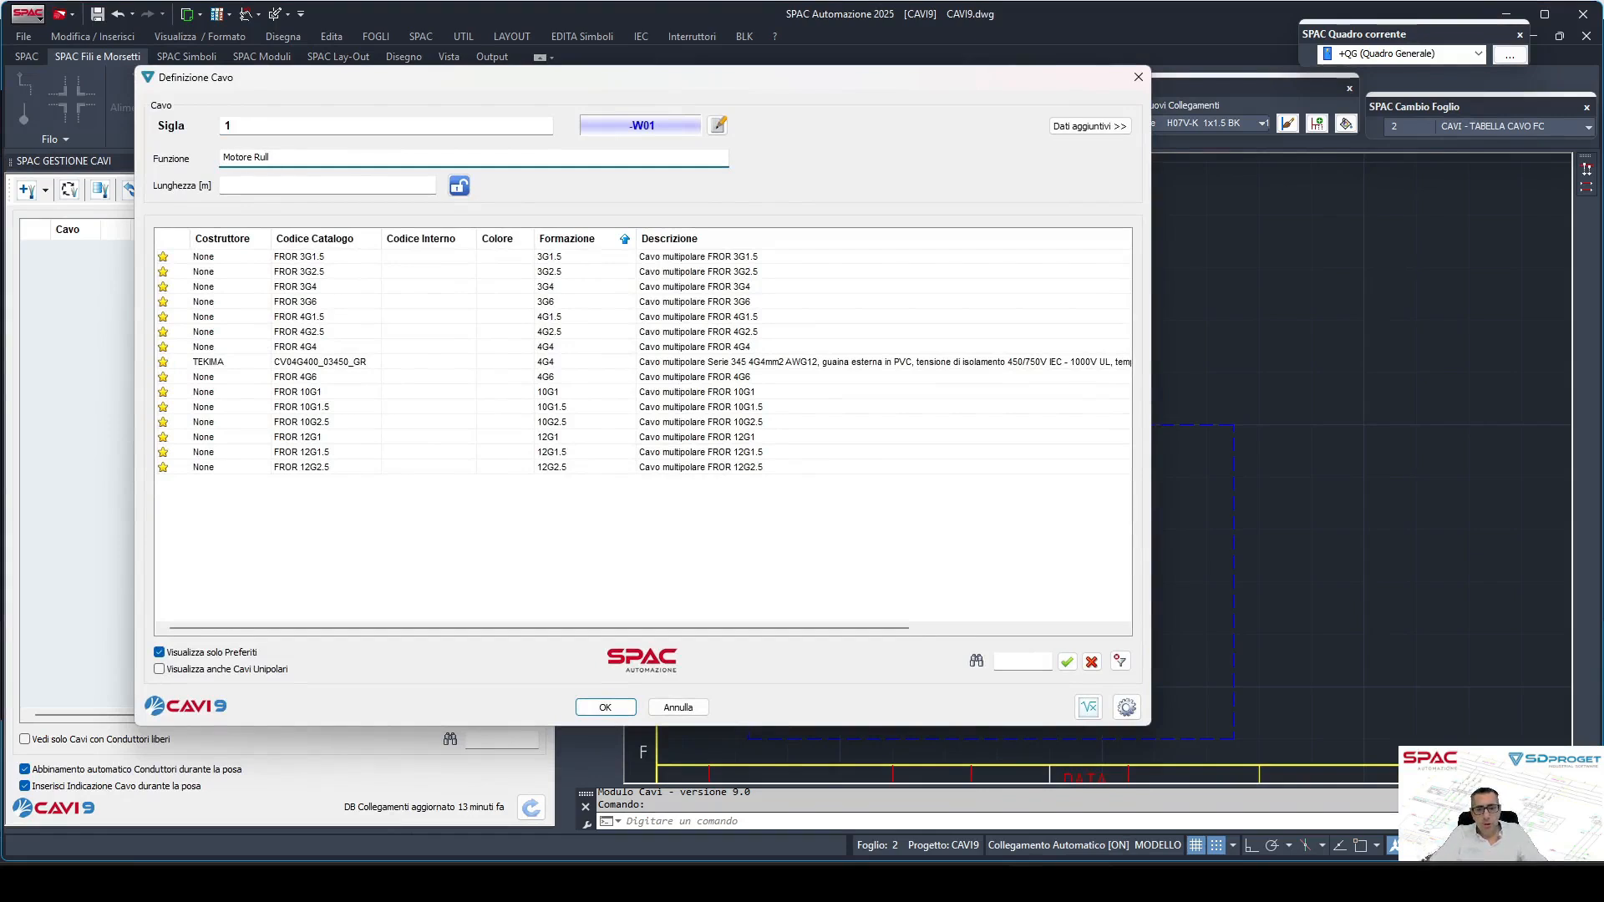
pyautogui.write('o 1')
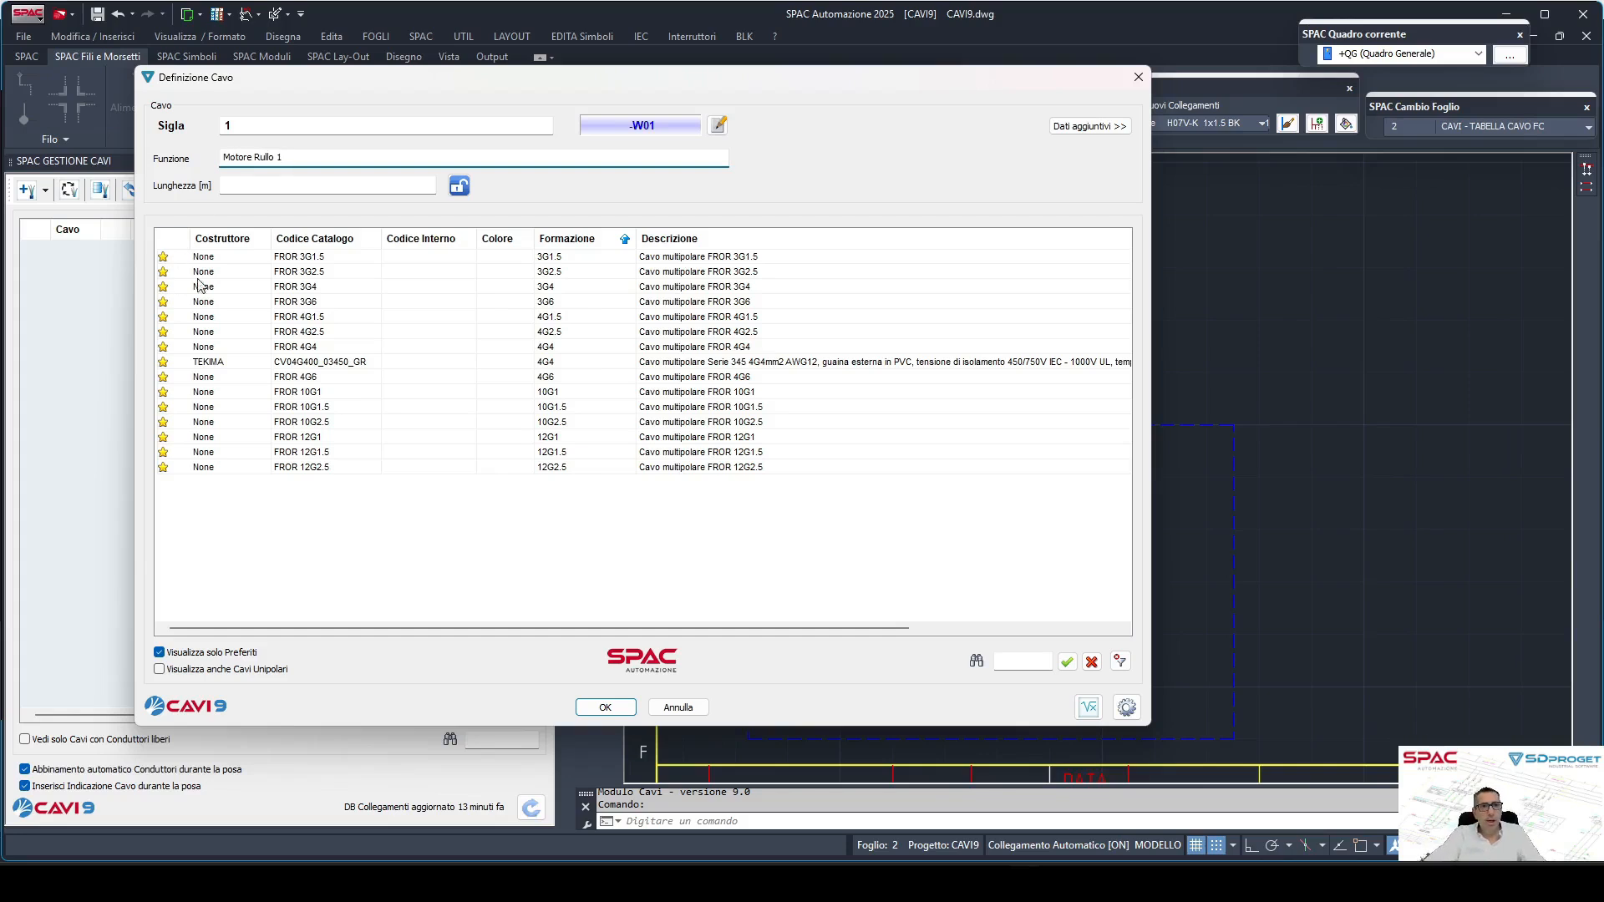
pyautogui.click(329, 317)
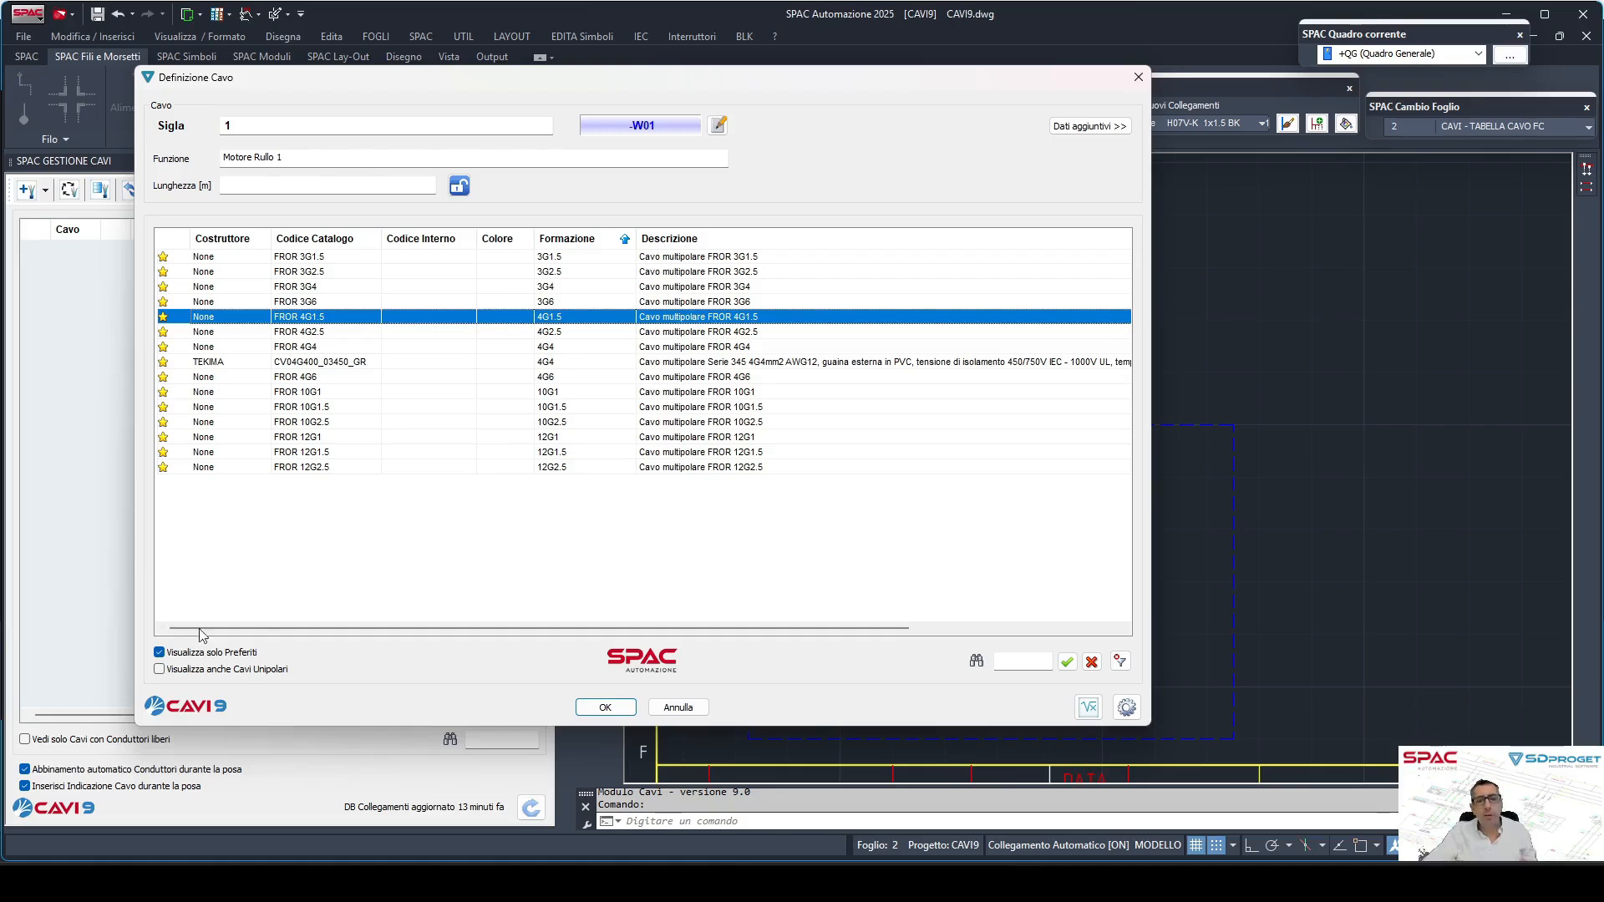
pyautogui.click(613, 710)
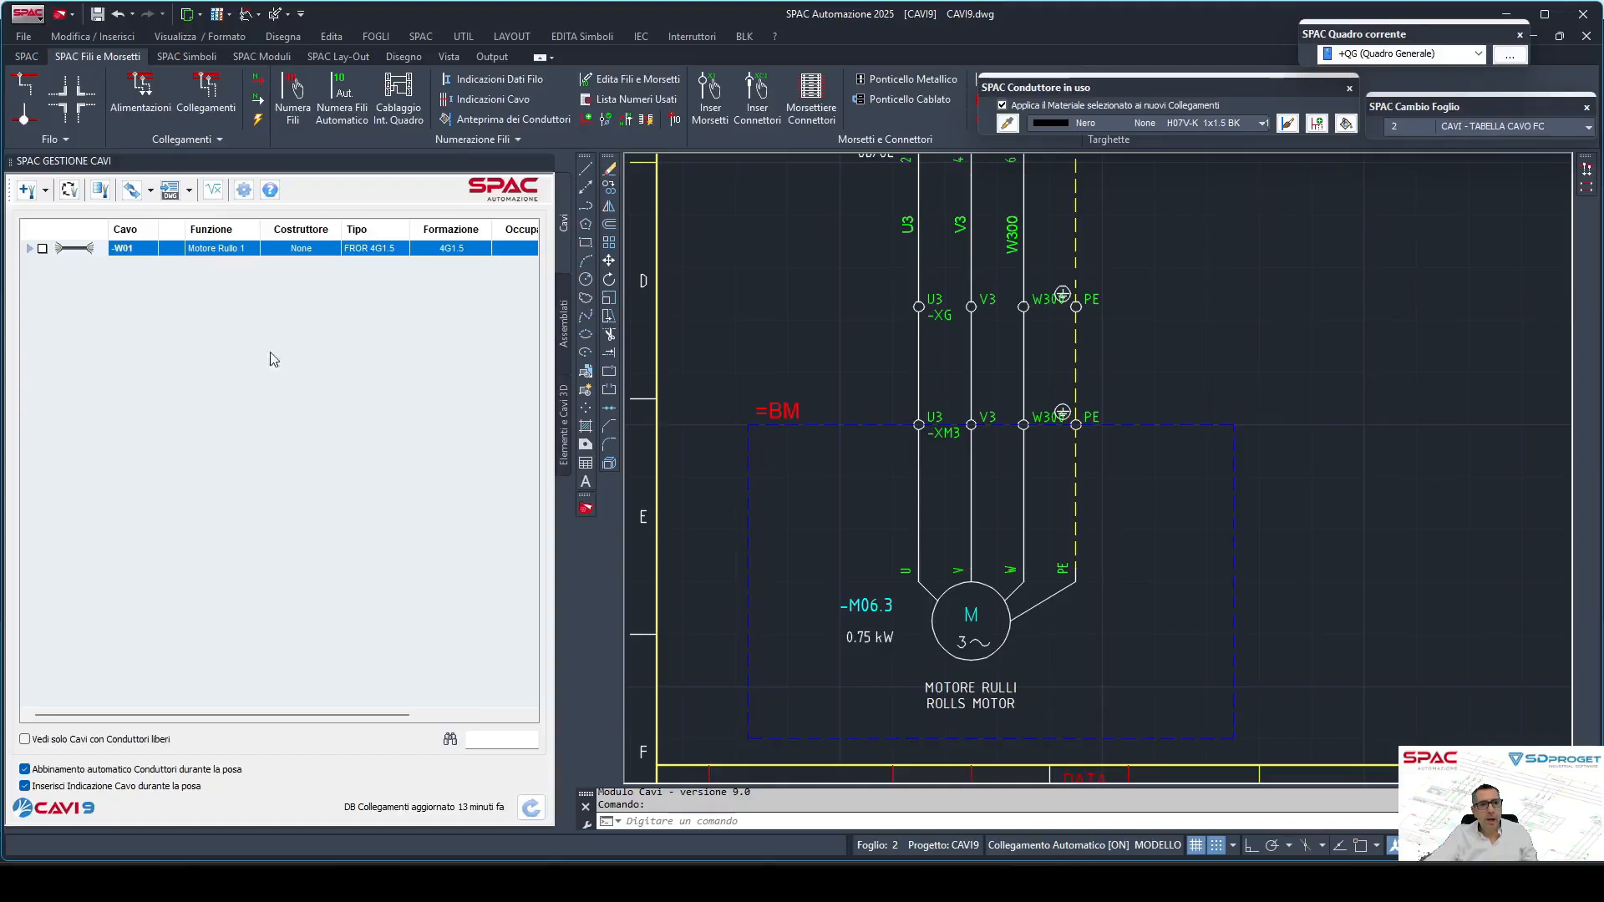
# Copy cable -W01 in the cable list and expand the conductors of both the original and the copy.
pyautogui.click(29, 249)
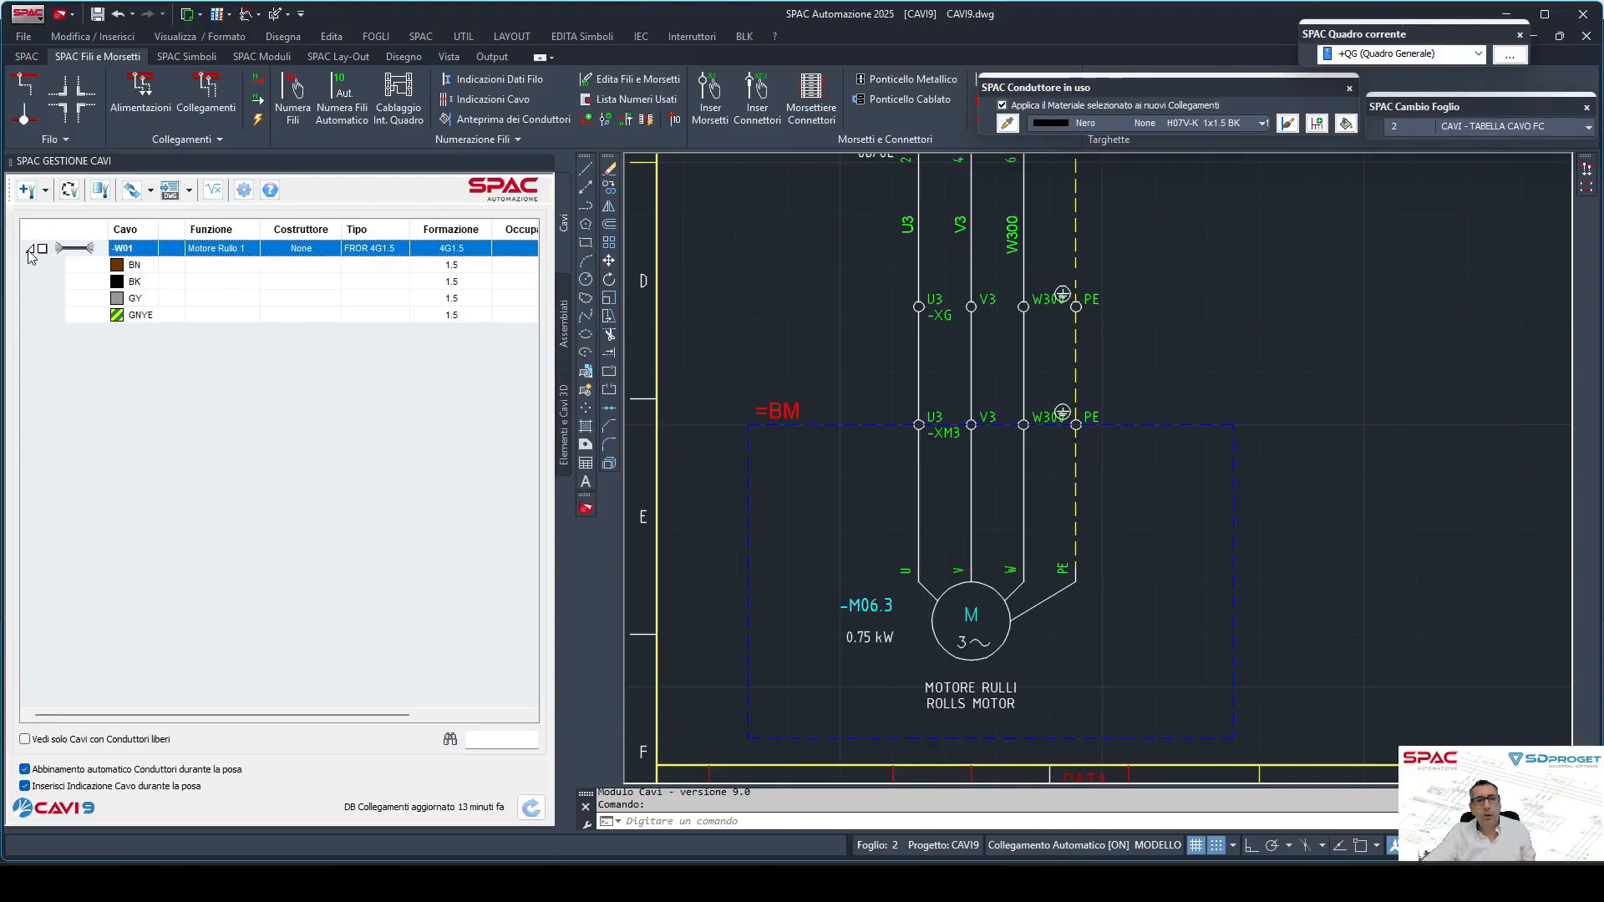
pyautogui.rightClick(182, 251)
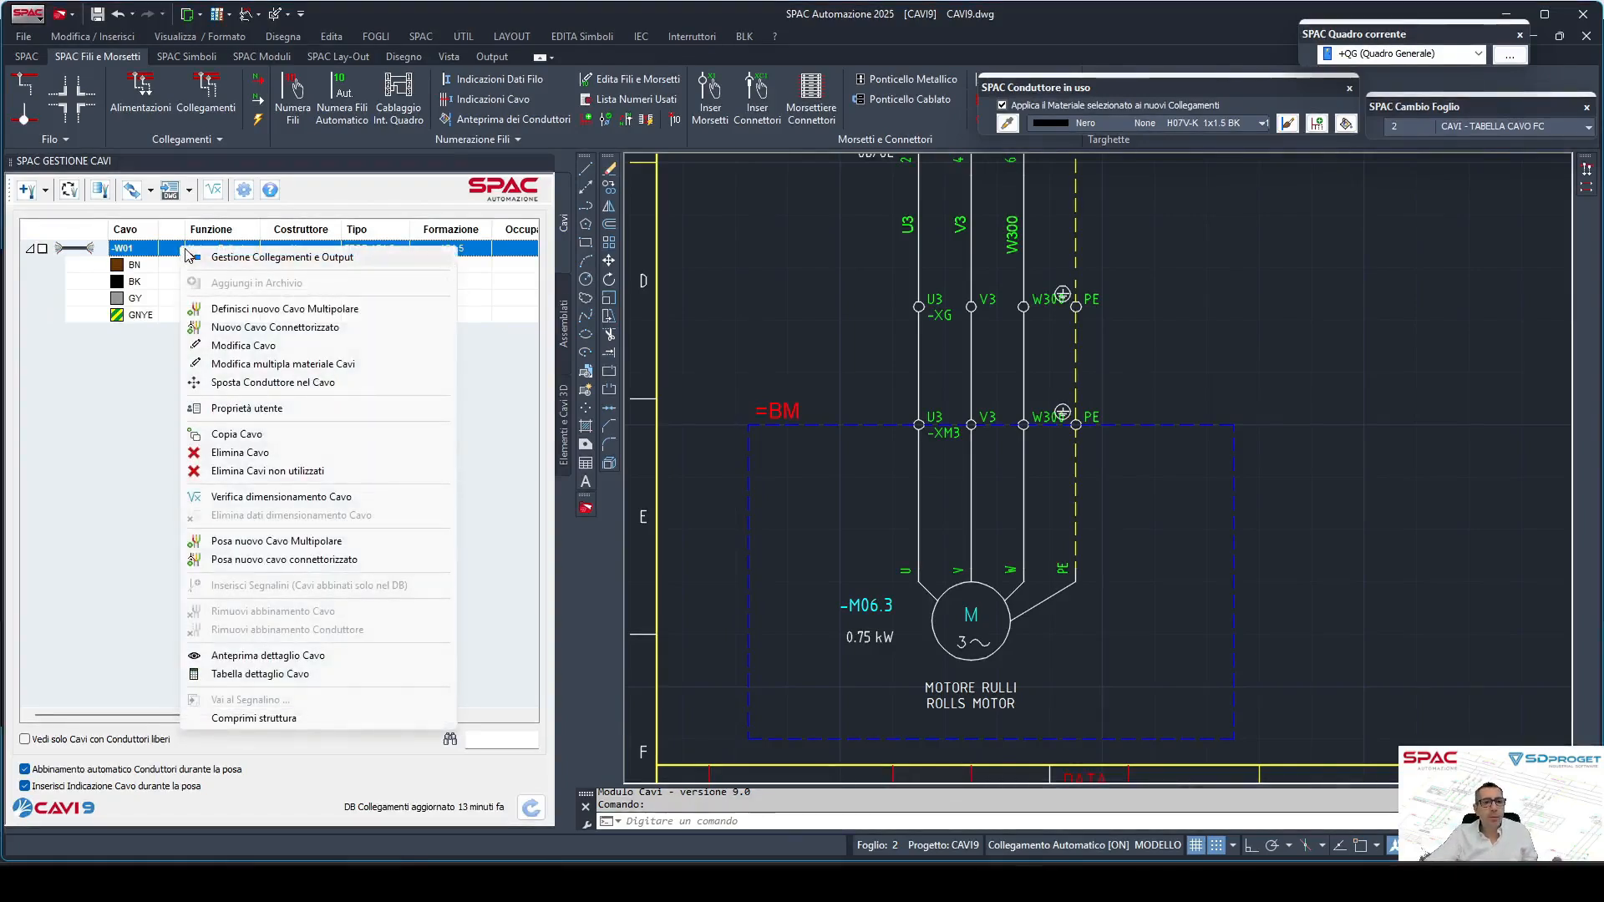
pyautogui.click(247, 436)
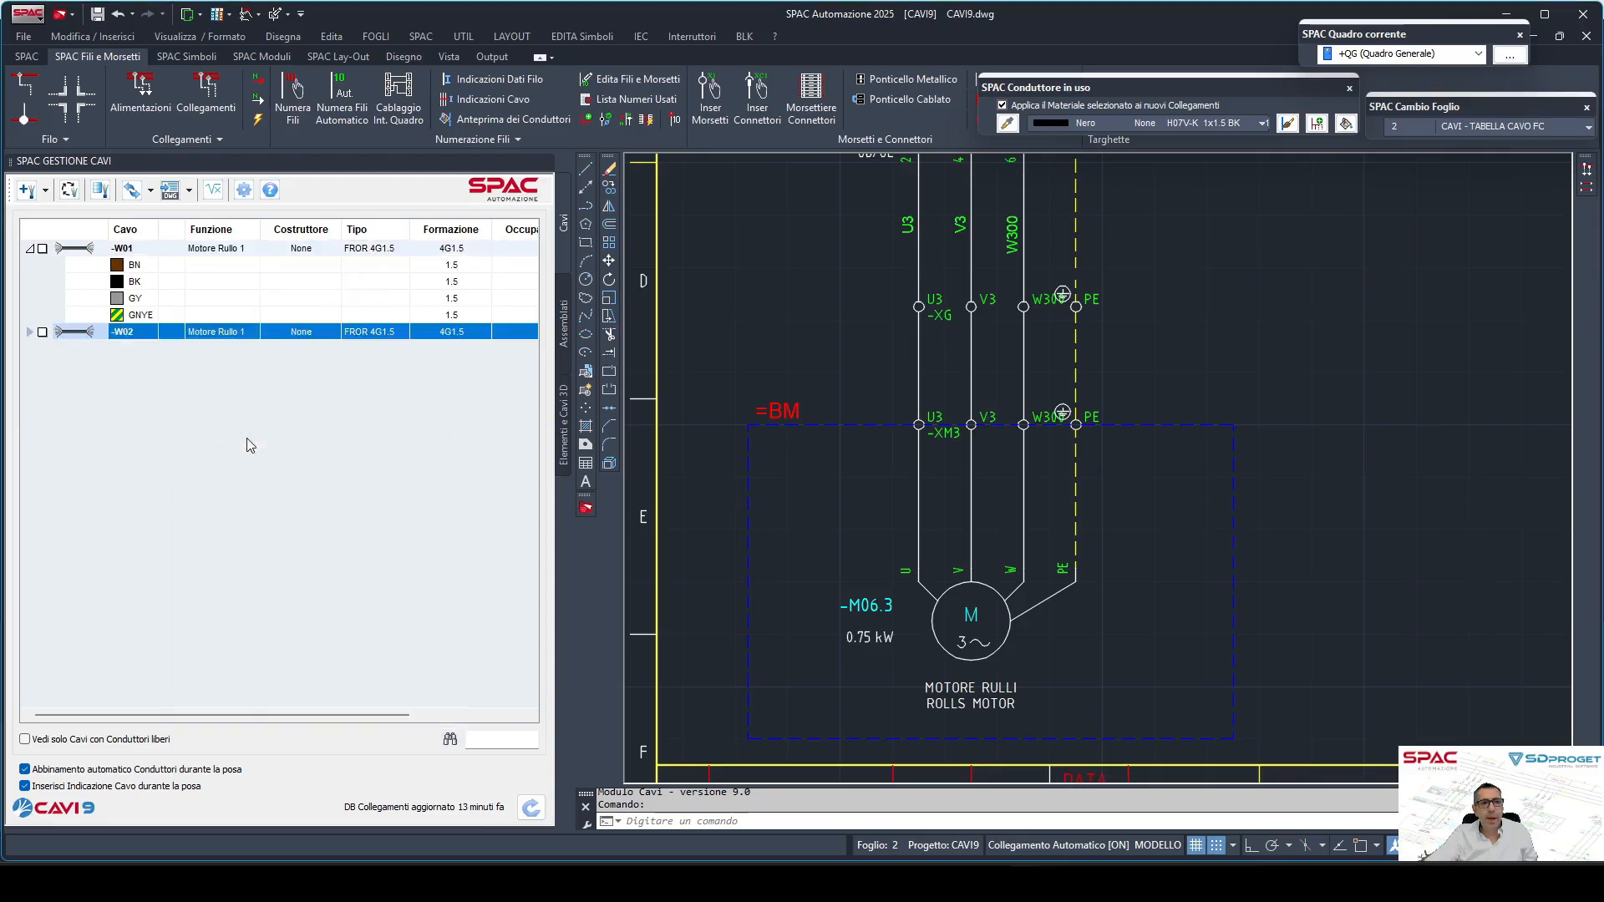
pyautogui.click(30, 332)
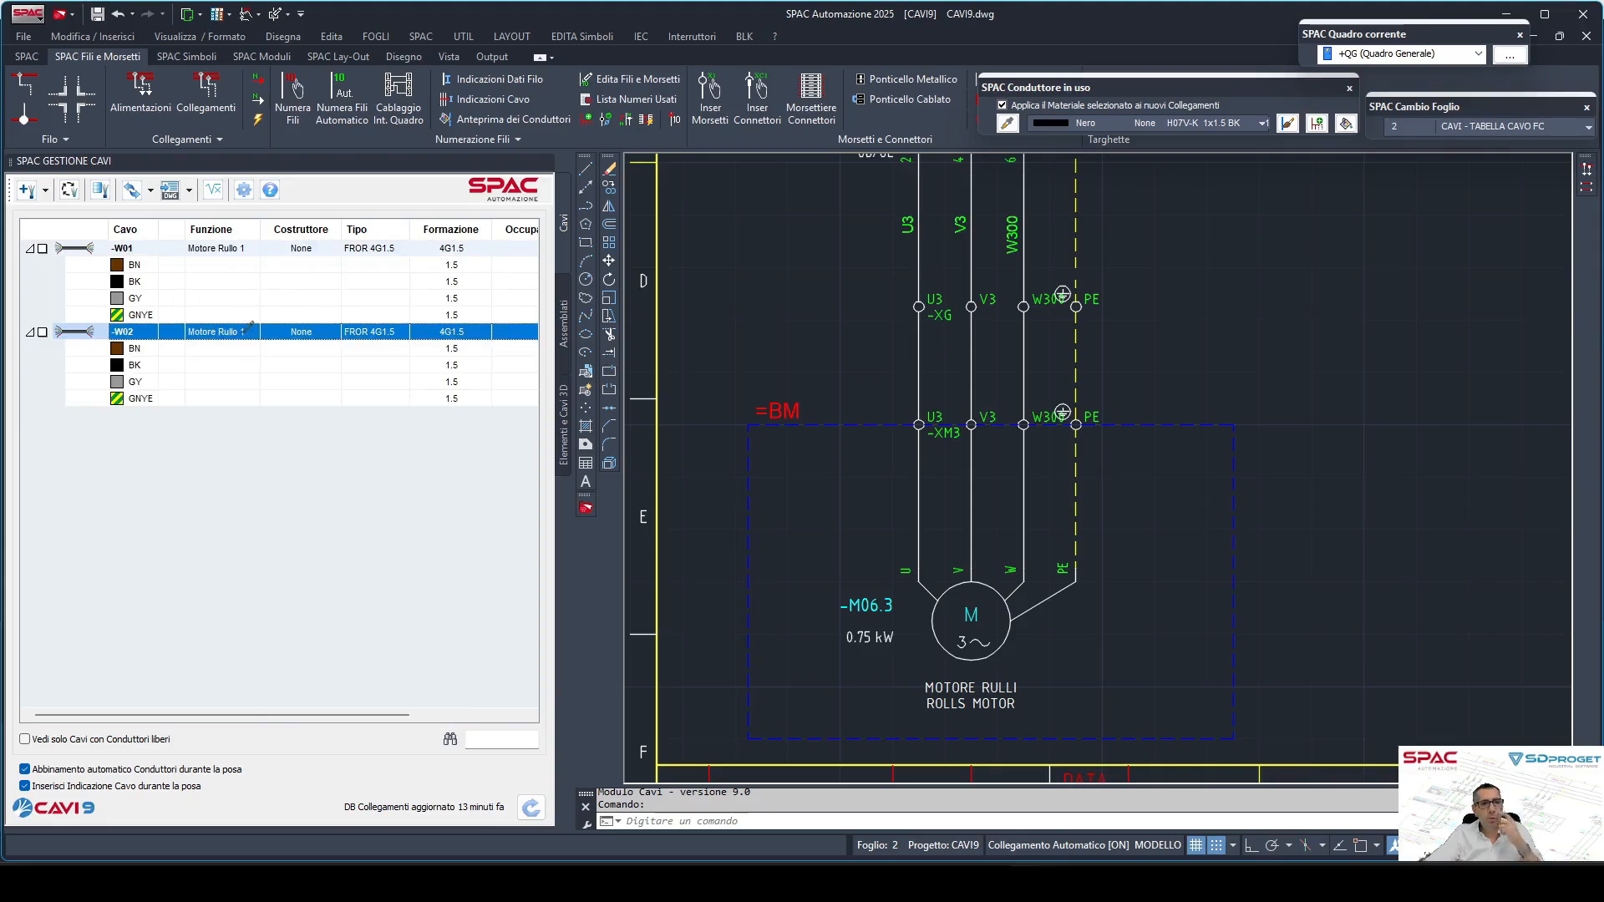
# Lay cable -W01 across the four wires between terminal strips -XG and -XM3.
pyautogui.click(205, 249)
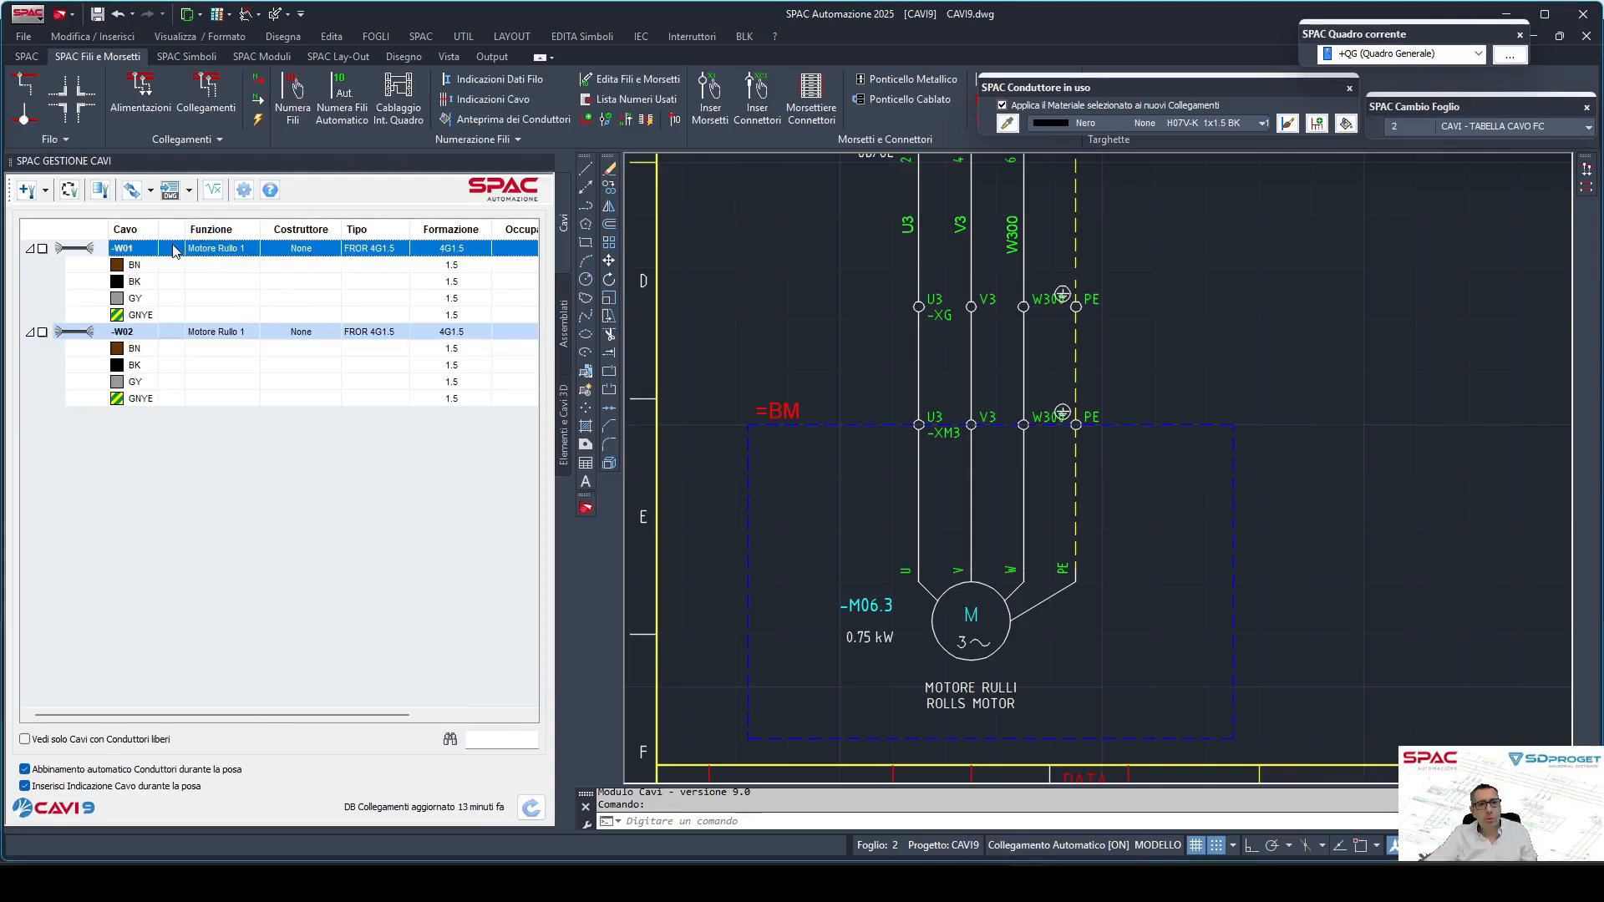
pyautogui.moveTo(173, 245)
pyautogui.mouseDown()
pyautogui.moveTo(498, 317)
pyautogui.moveTo(841, 346)
pyautogui.mouseUp()
pyautogui.click(841, 346)
pyautogui.click(1219, 344)
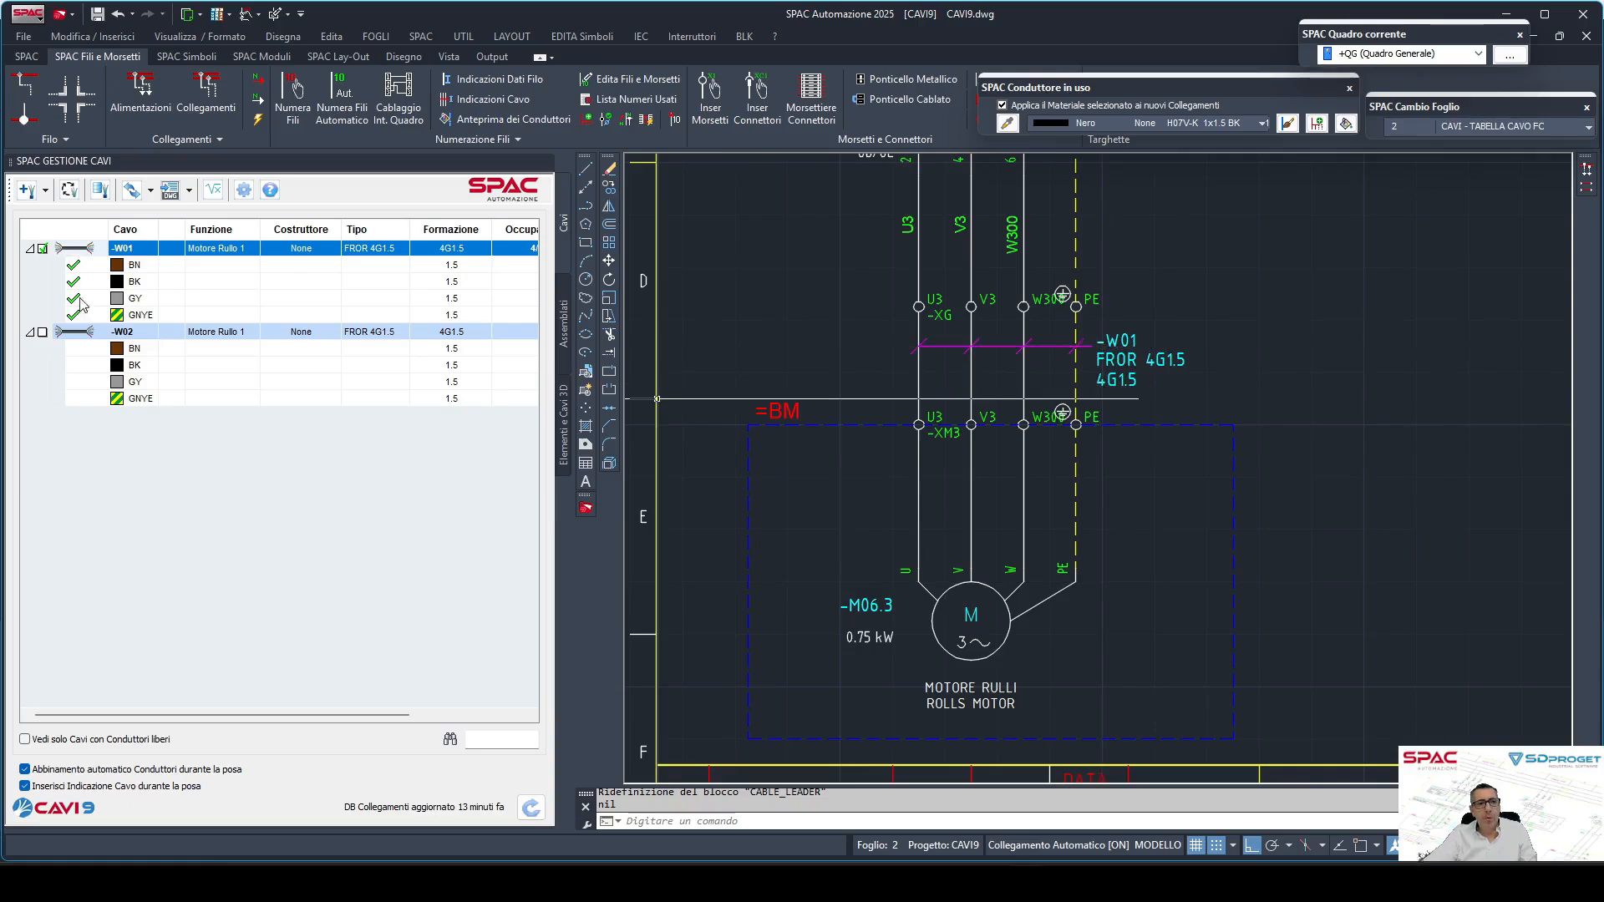
# Lay cable -W02 across the four wires between terminal strip -XM3 and motor -M06.3.
pyautogui.click(185, 338)
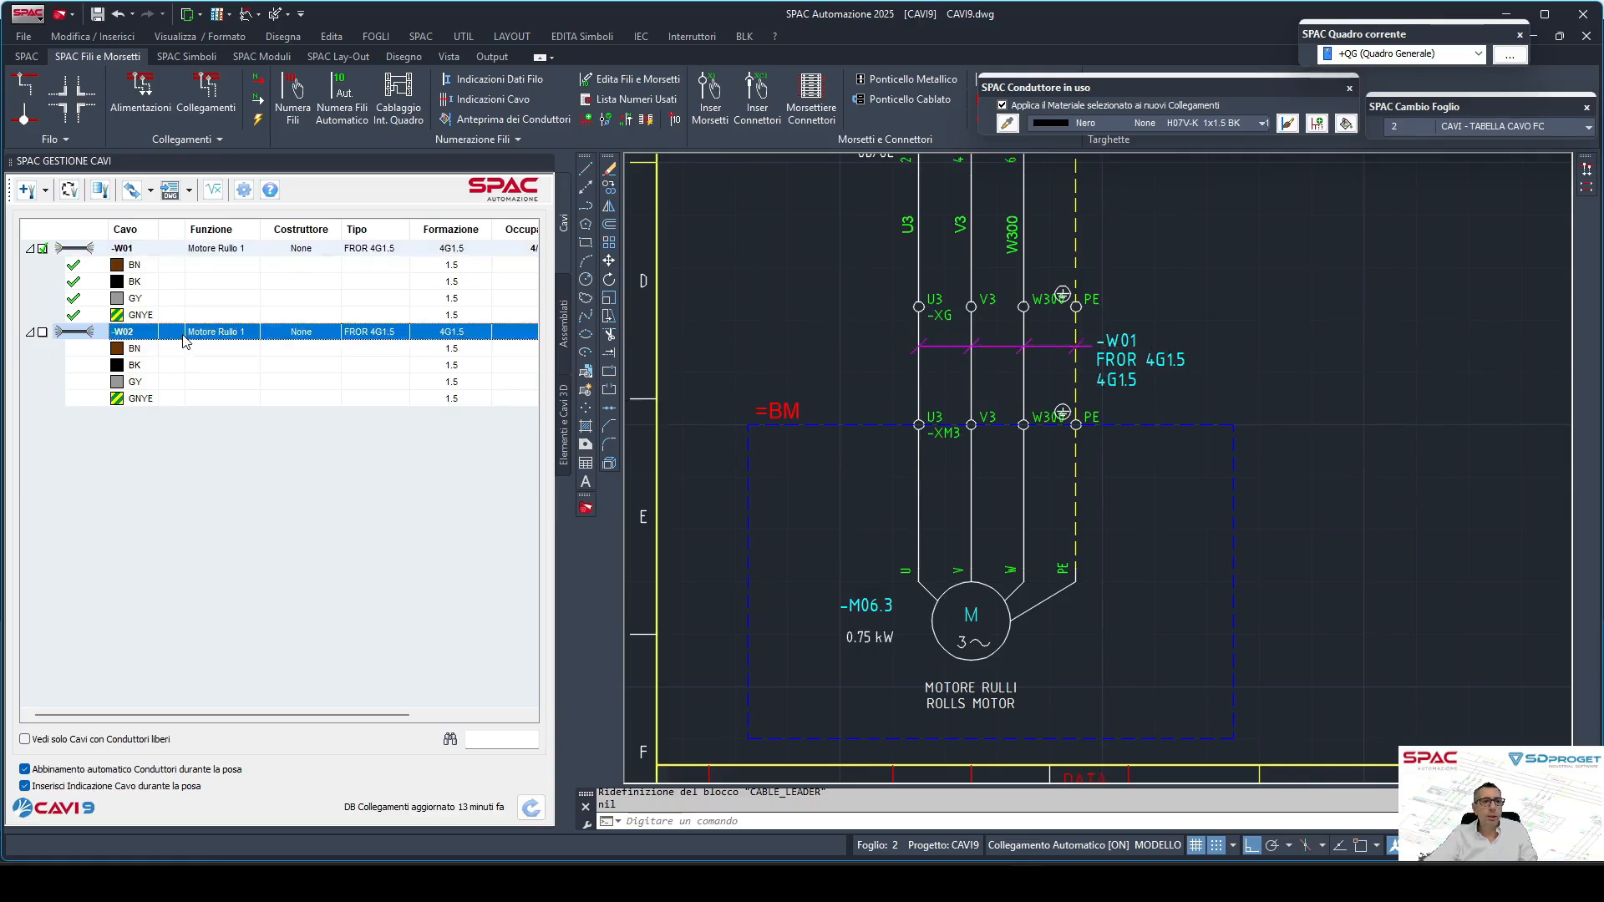
pyautogui.click(877, 489)
pyautogui.click(1116, 493)
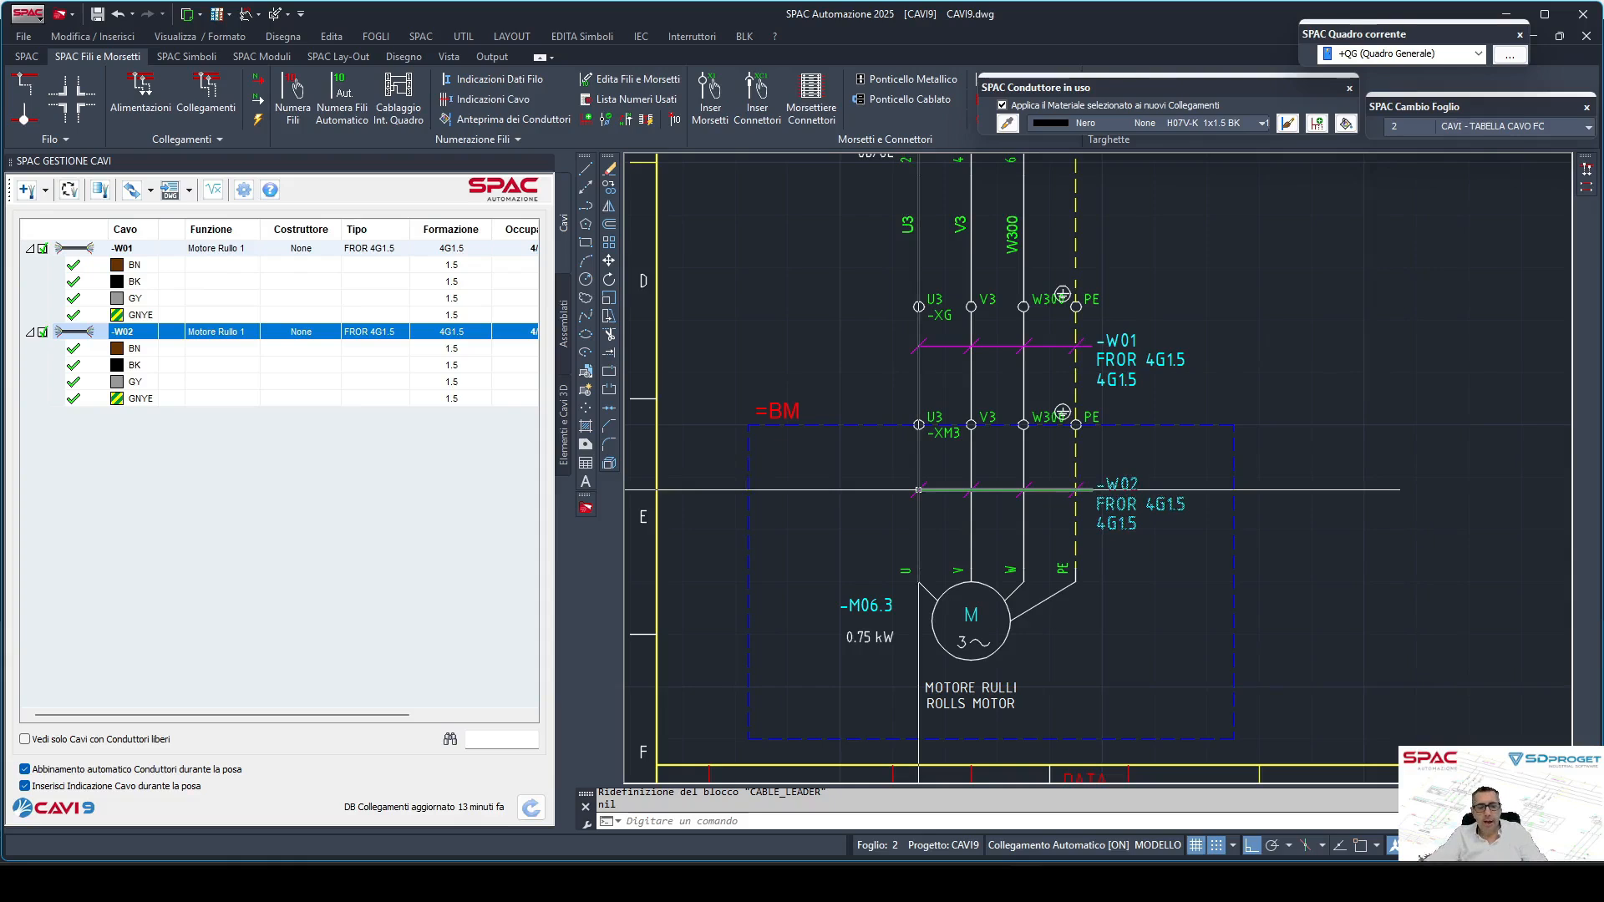
# Inspect which wire numbers are paired with the conductors of cable -W02 from its marker in the drawing.
pyautogui.moveTo(919, 489)
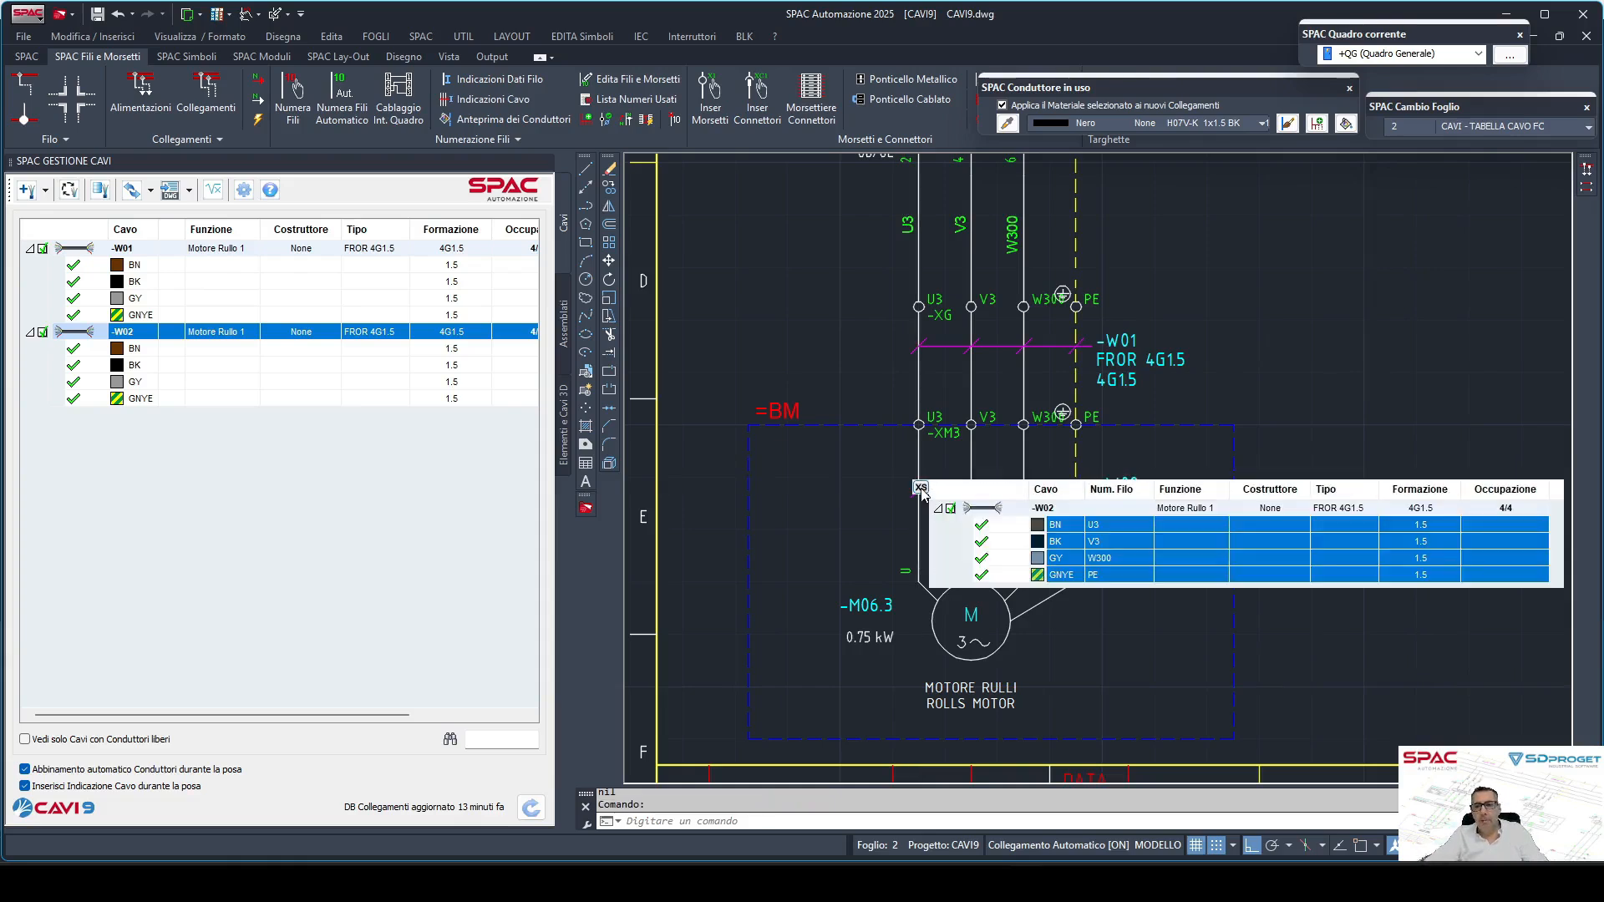
pyautogui.click(1069, 516)
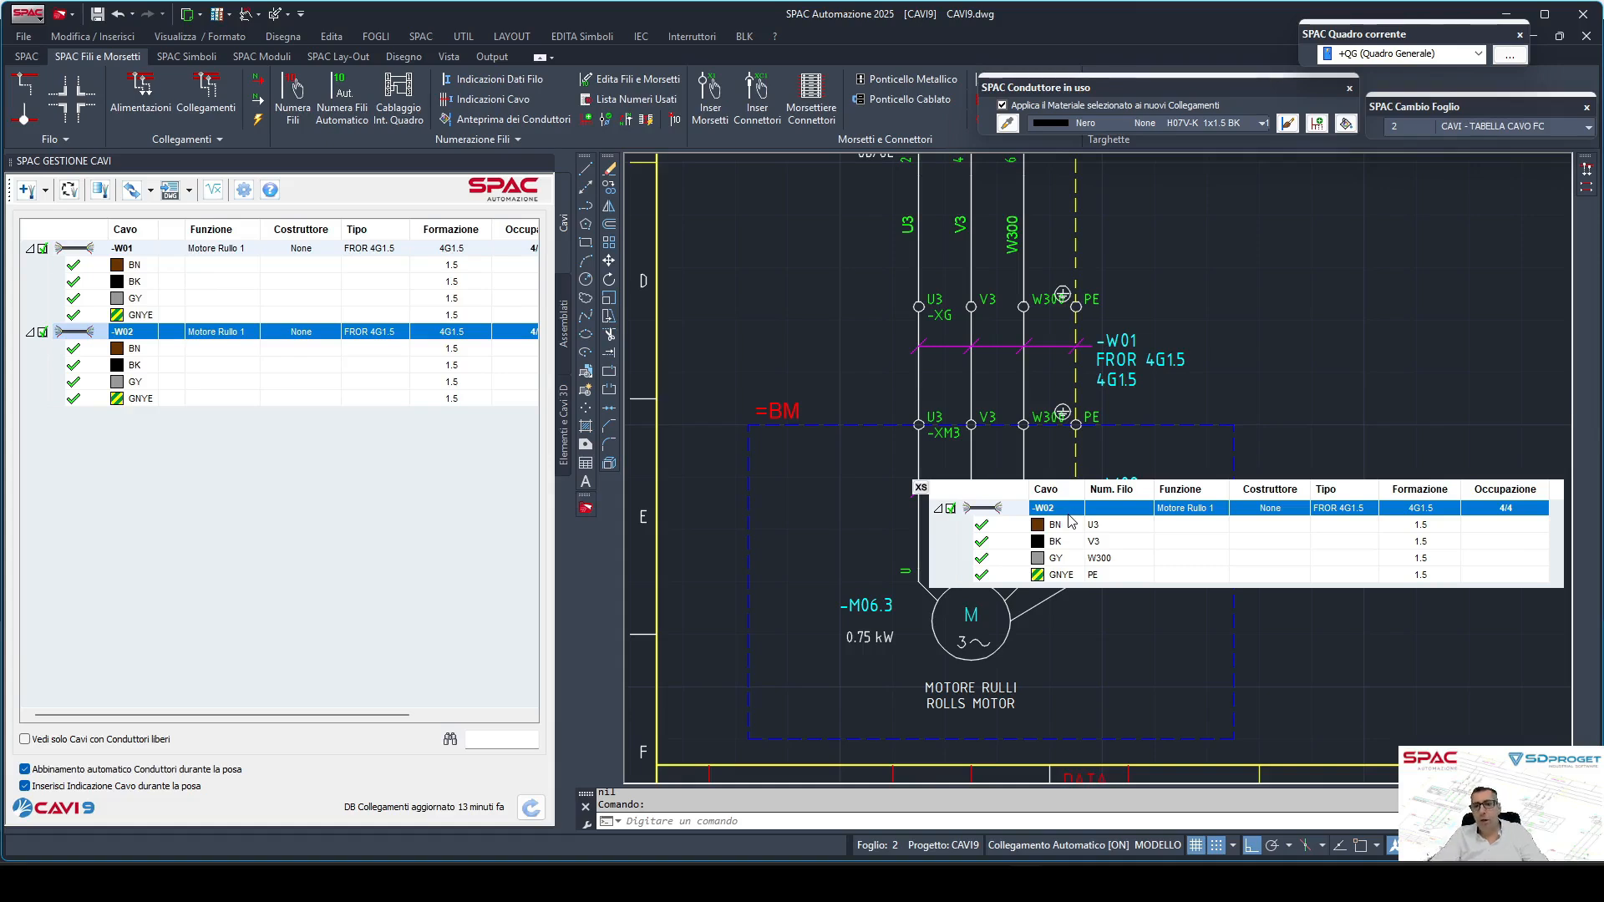
pyautogui.click(1133, 541)
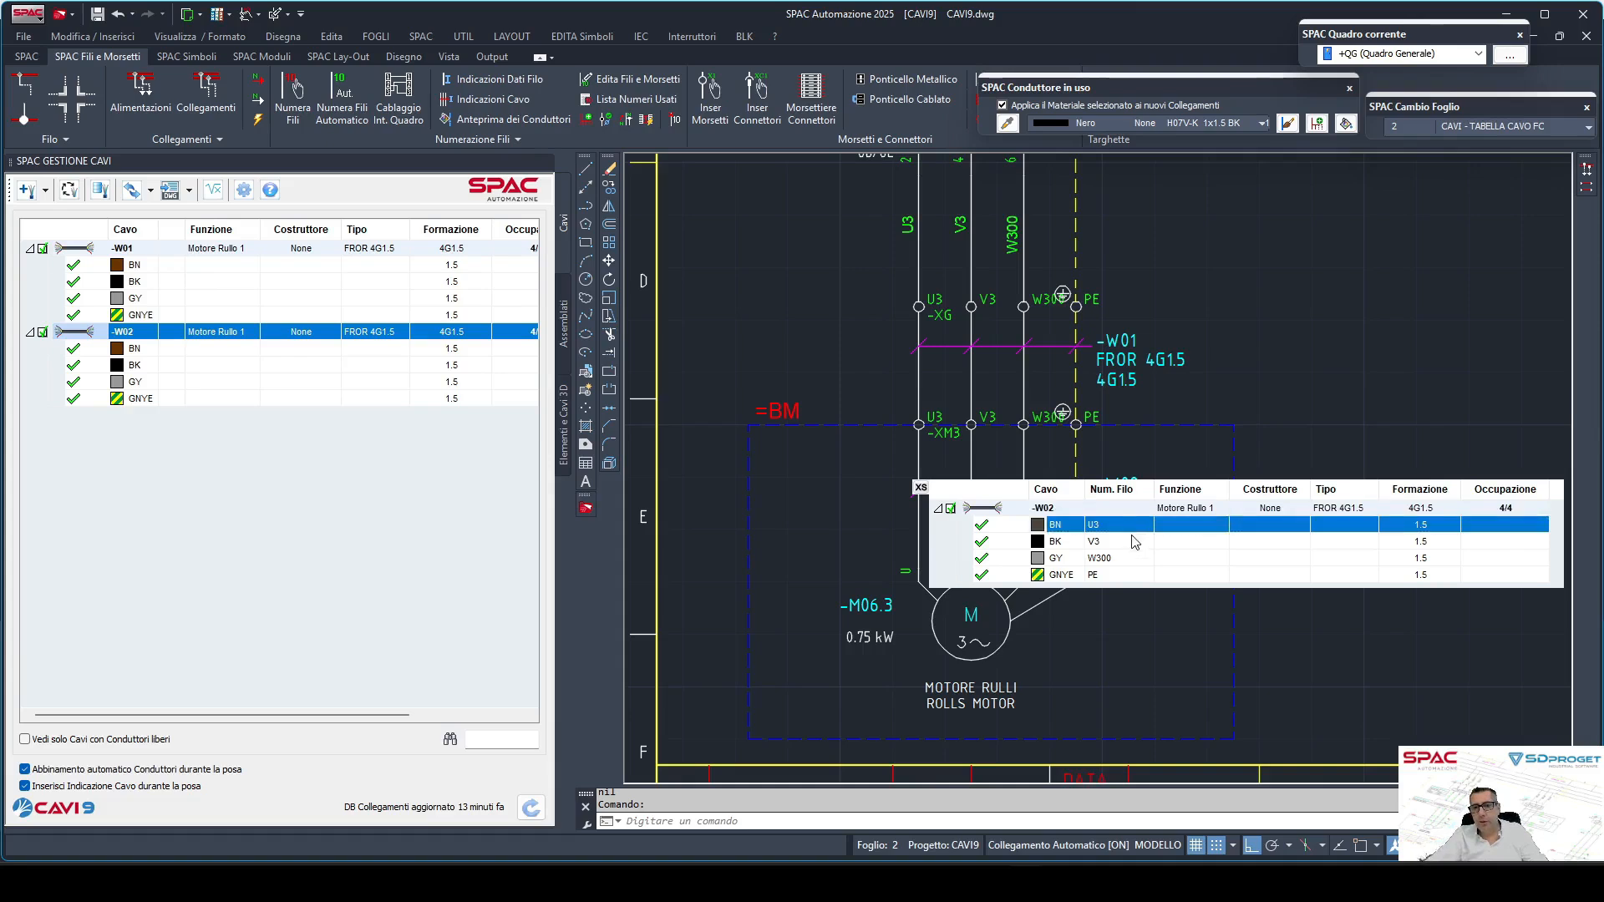
pyautogui.click(921, 488)
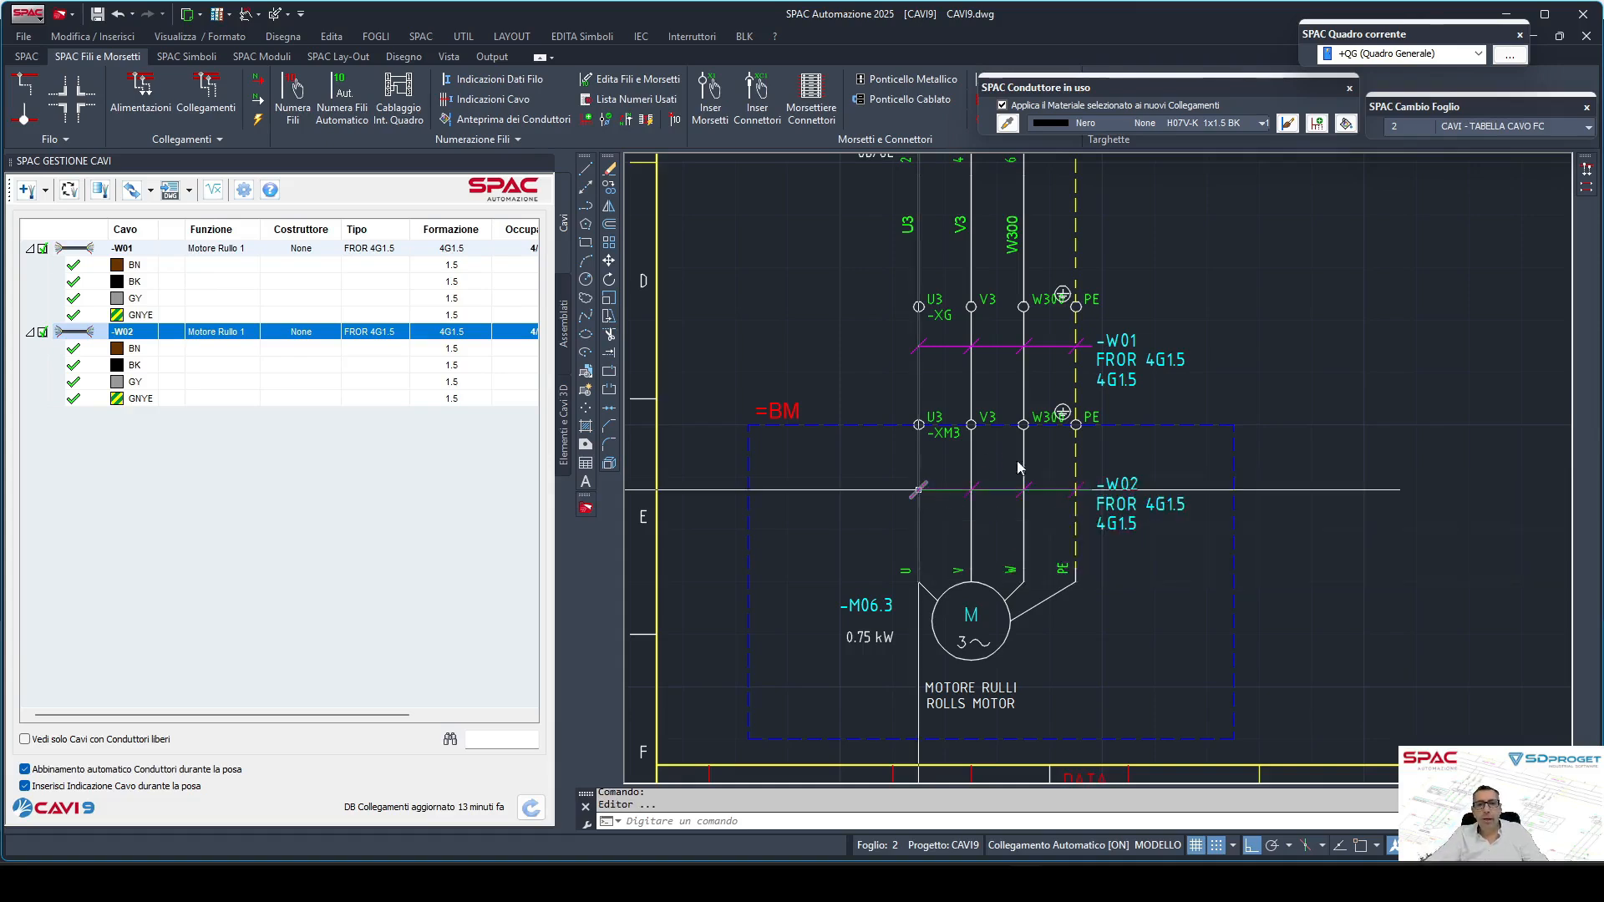
# Erase the -W02 conductor marker on the V3 wire above the motor and undo the erasure.
pyautogui.click(984, 463)
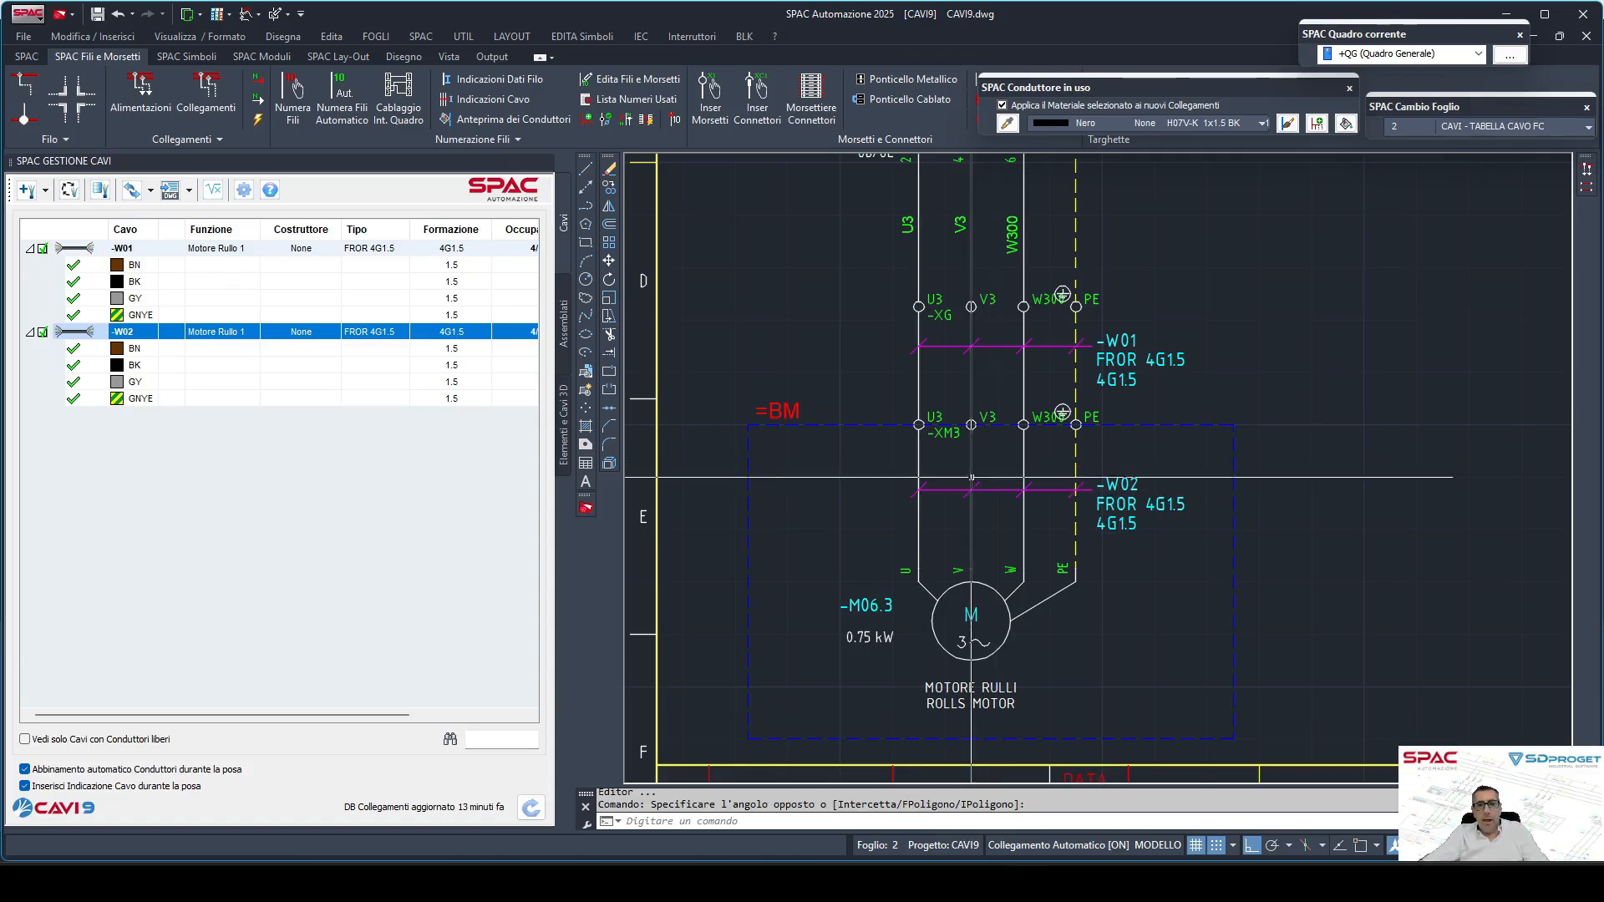
pyautogui.click(994, 522)
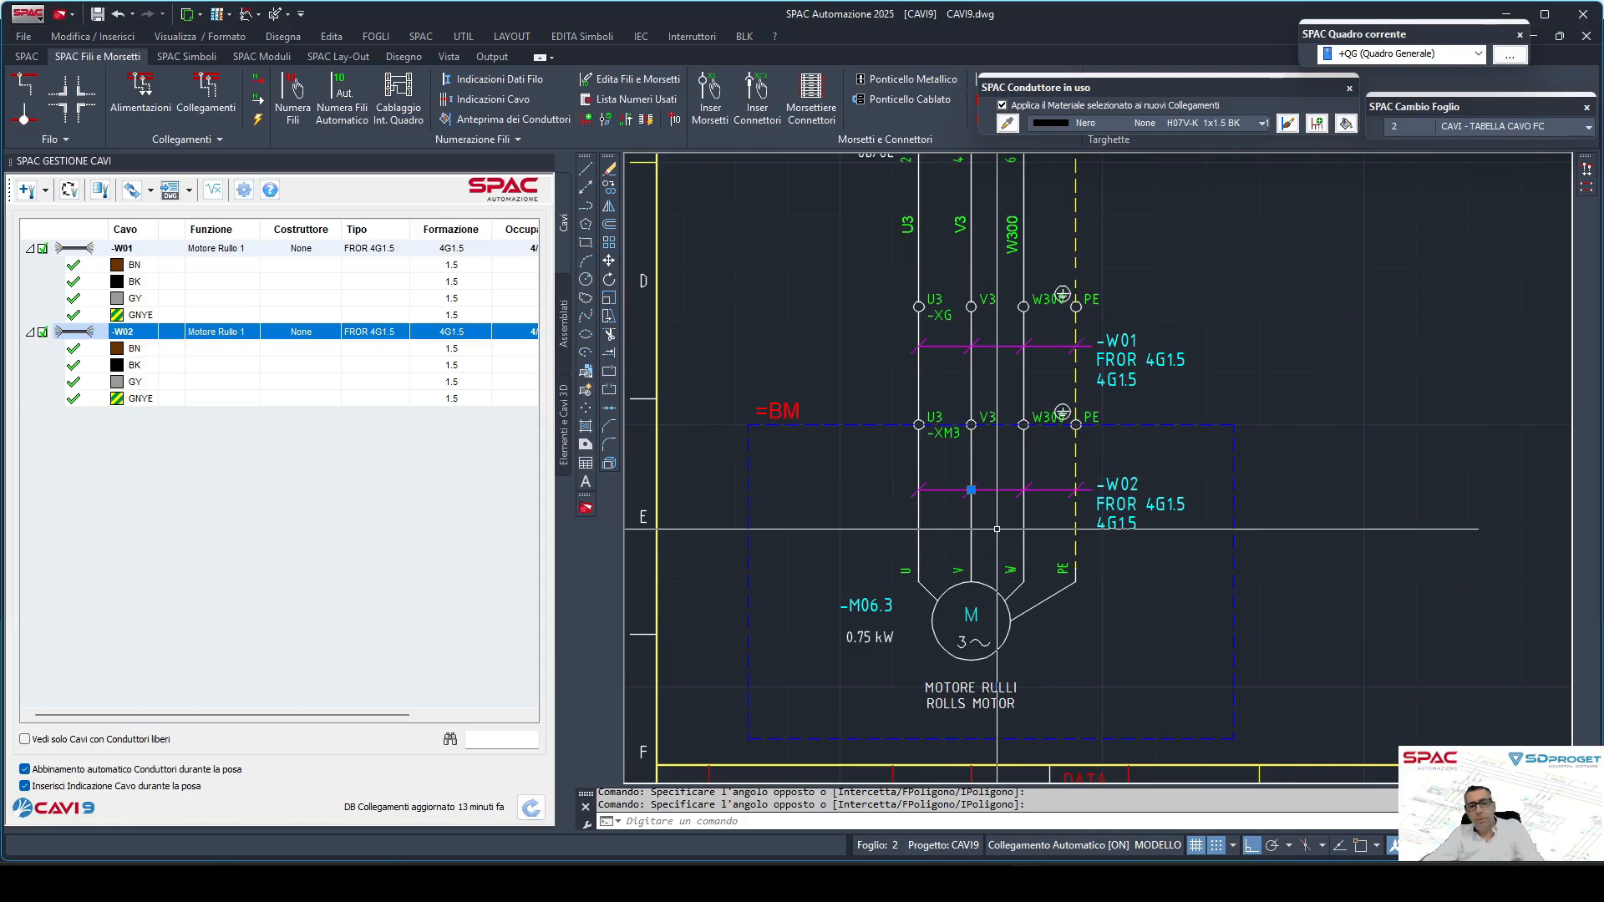
pyautogui.press('Delete')
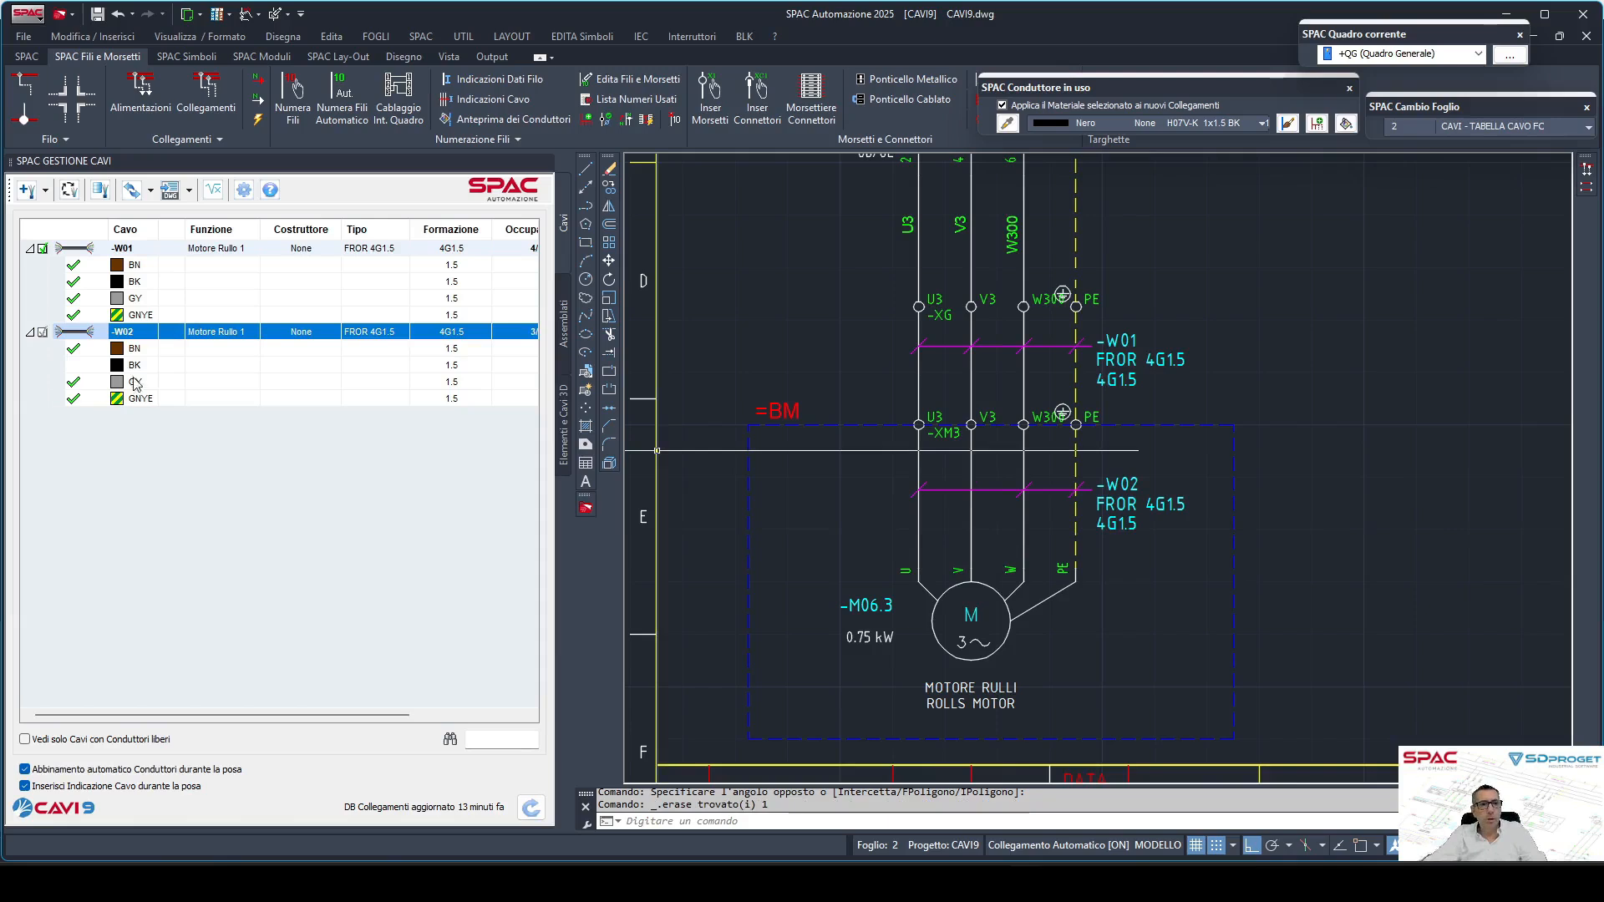
pyautogui.click(165, 367)
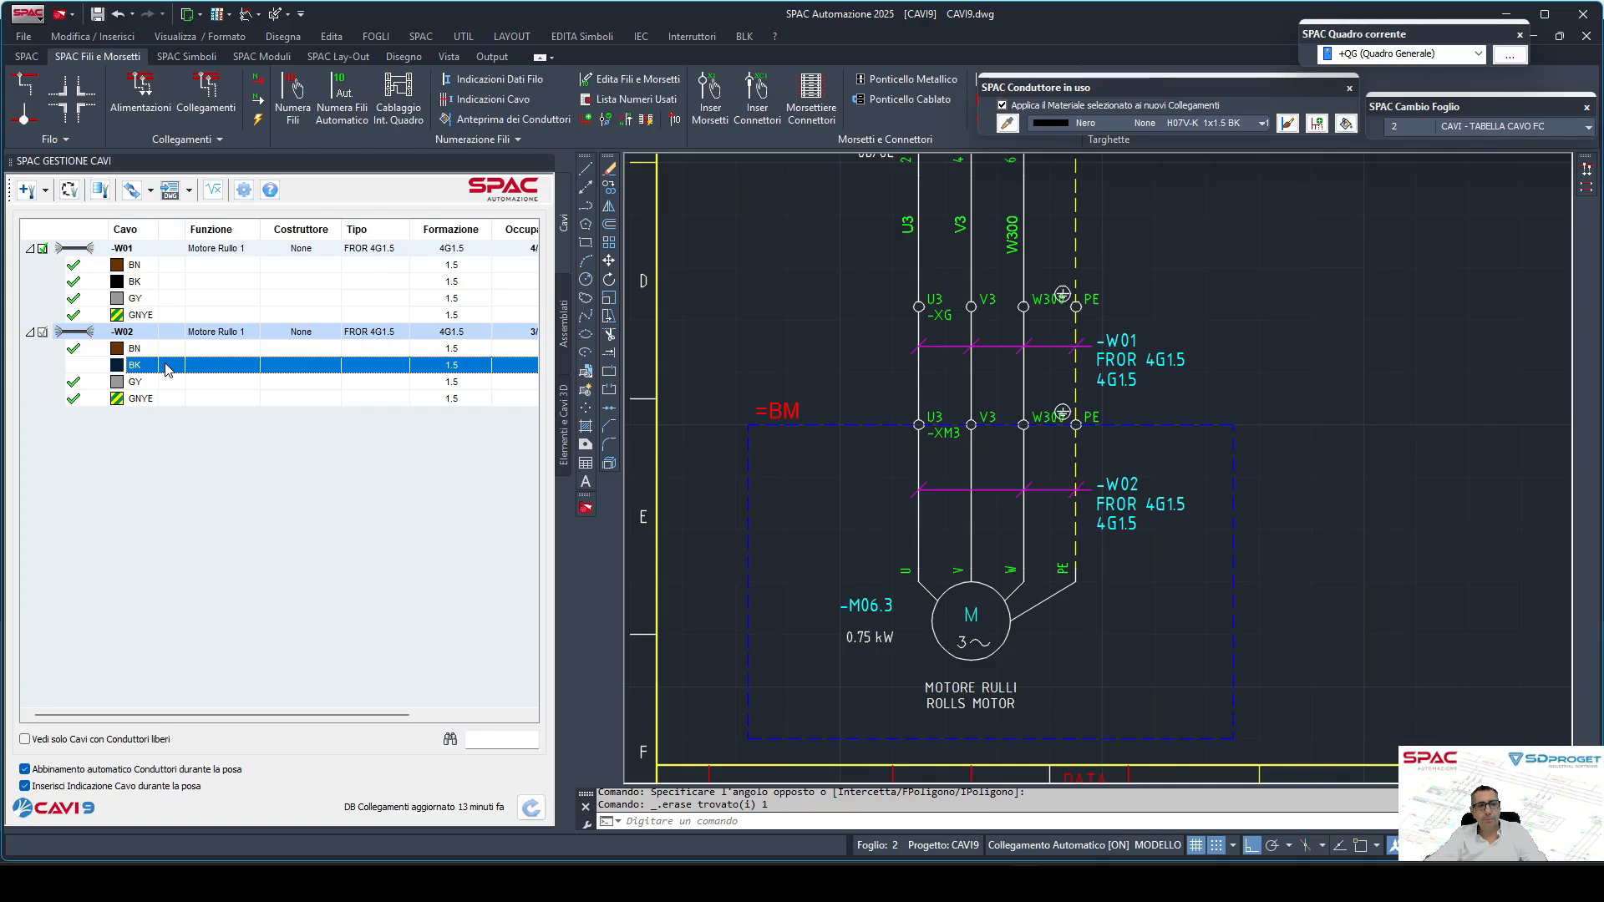
pyautogui.hotkey('ctrl', 'z')
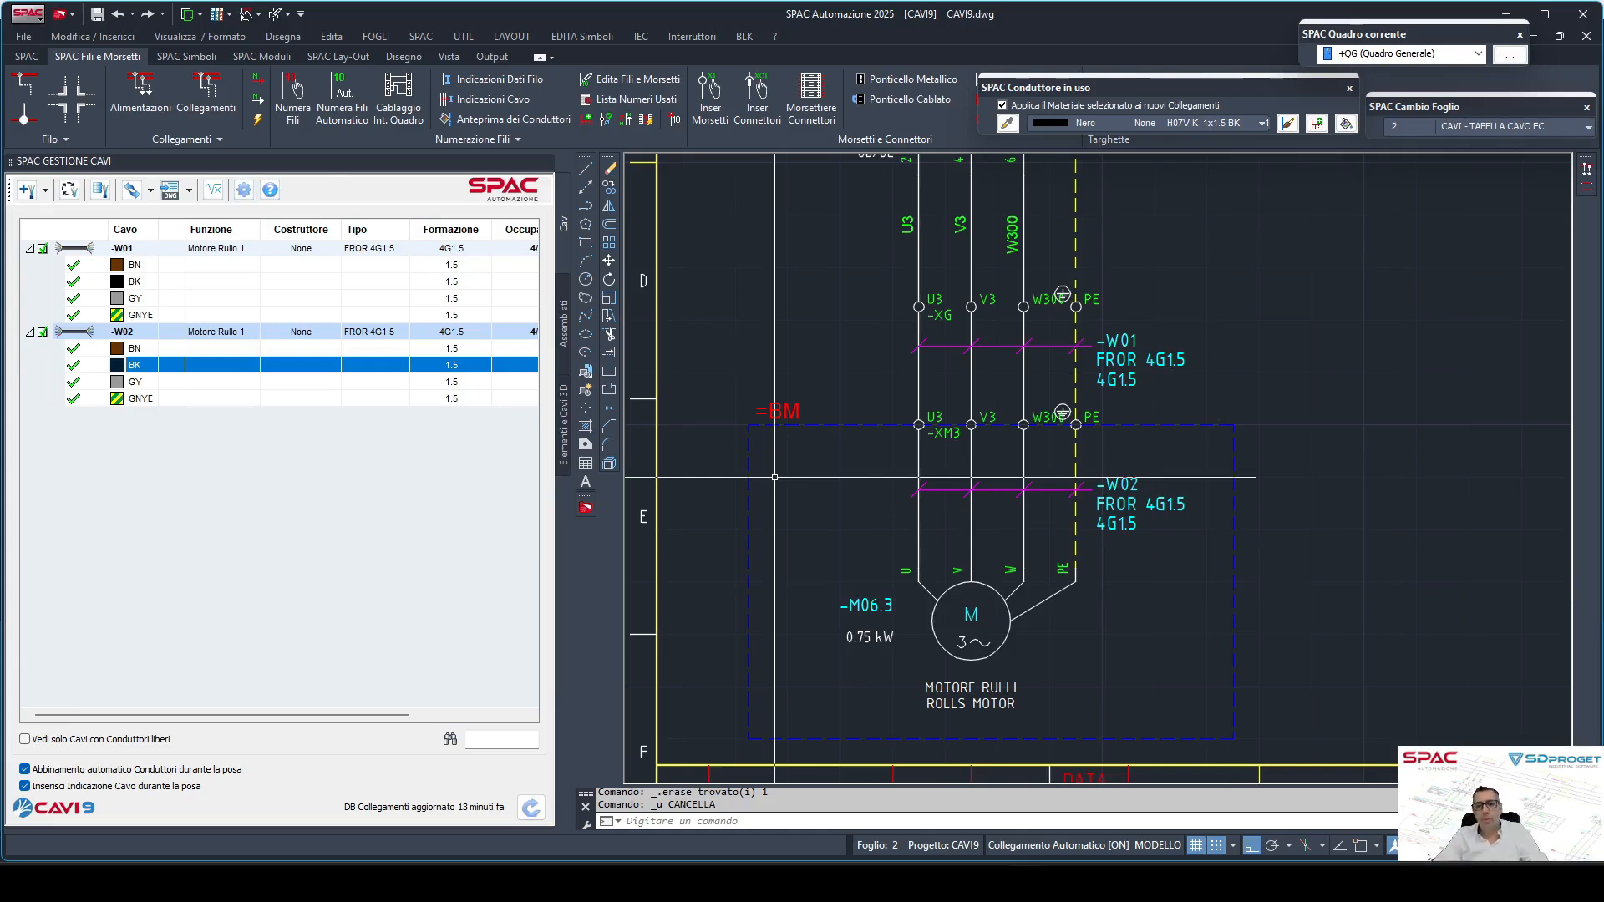
# Review the cable management settings for name prefix, numbering format and laying options, and leave them without saving.
pyautogui.click(244, 189)
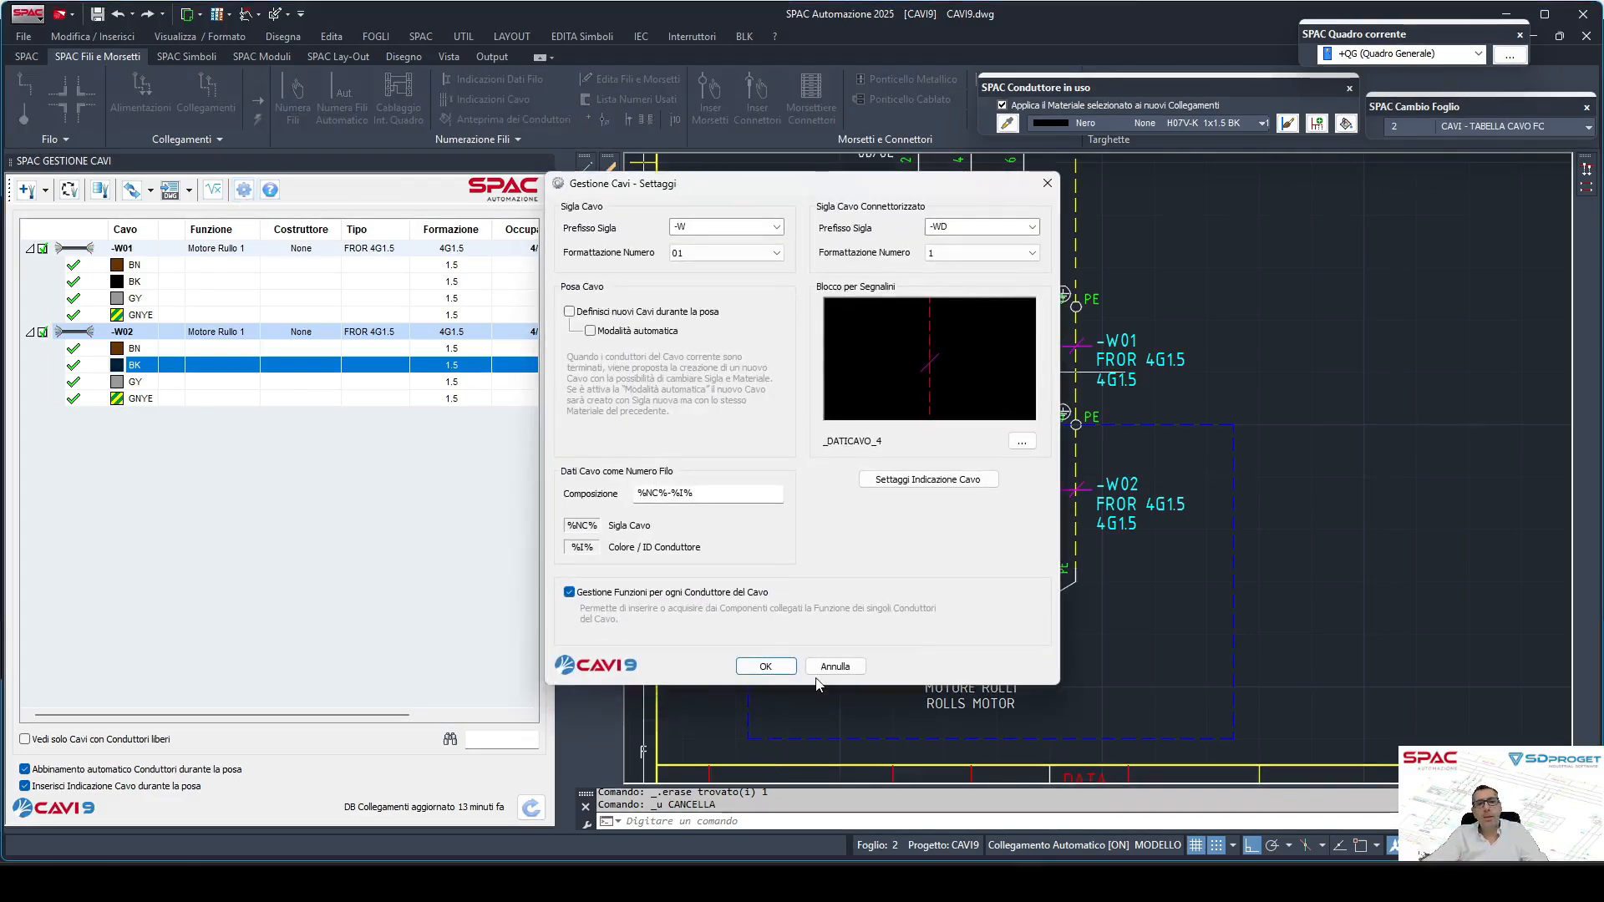
pyautogui.click(685, 227)
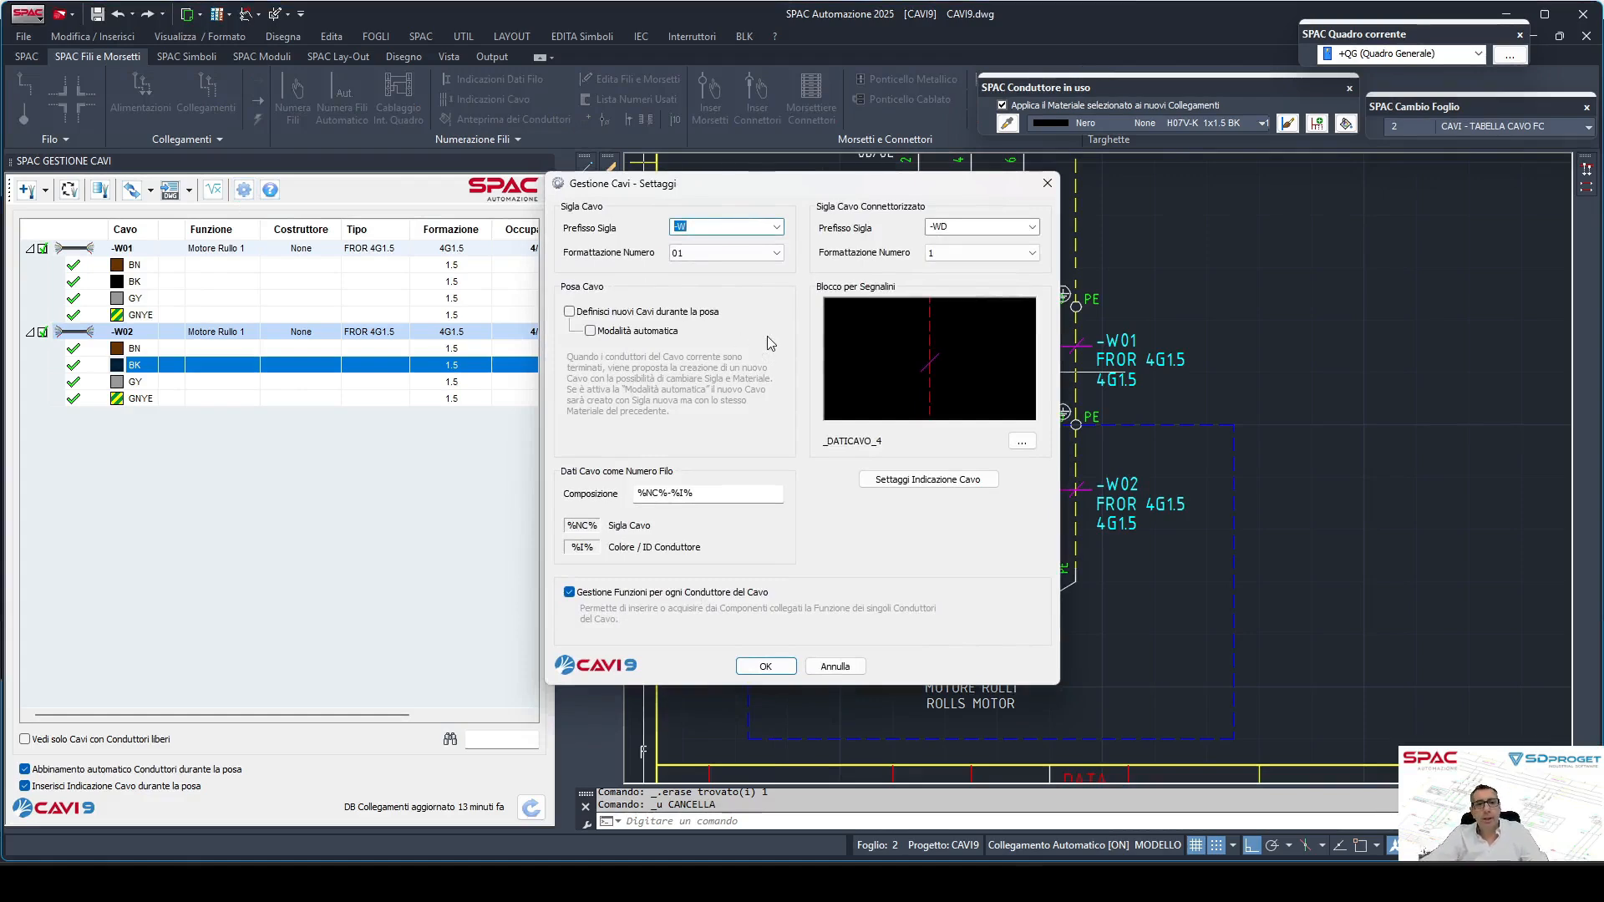
pyautogui.click(821, 666)
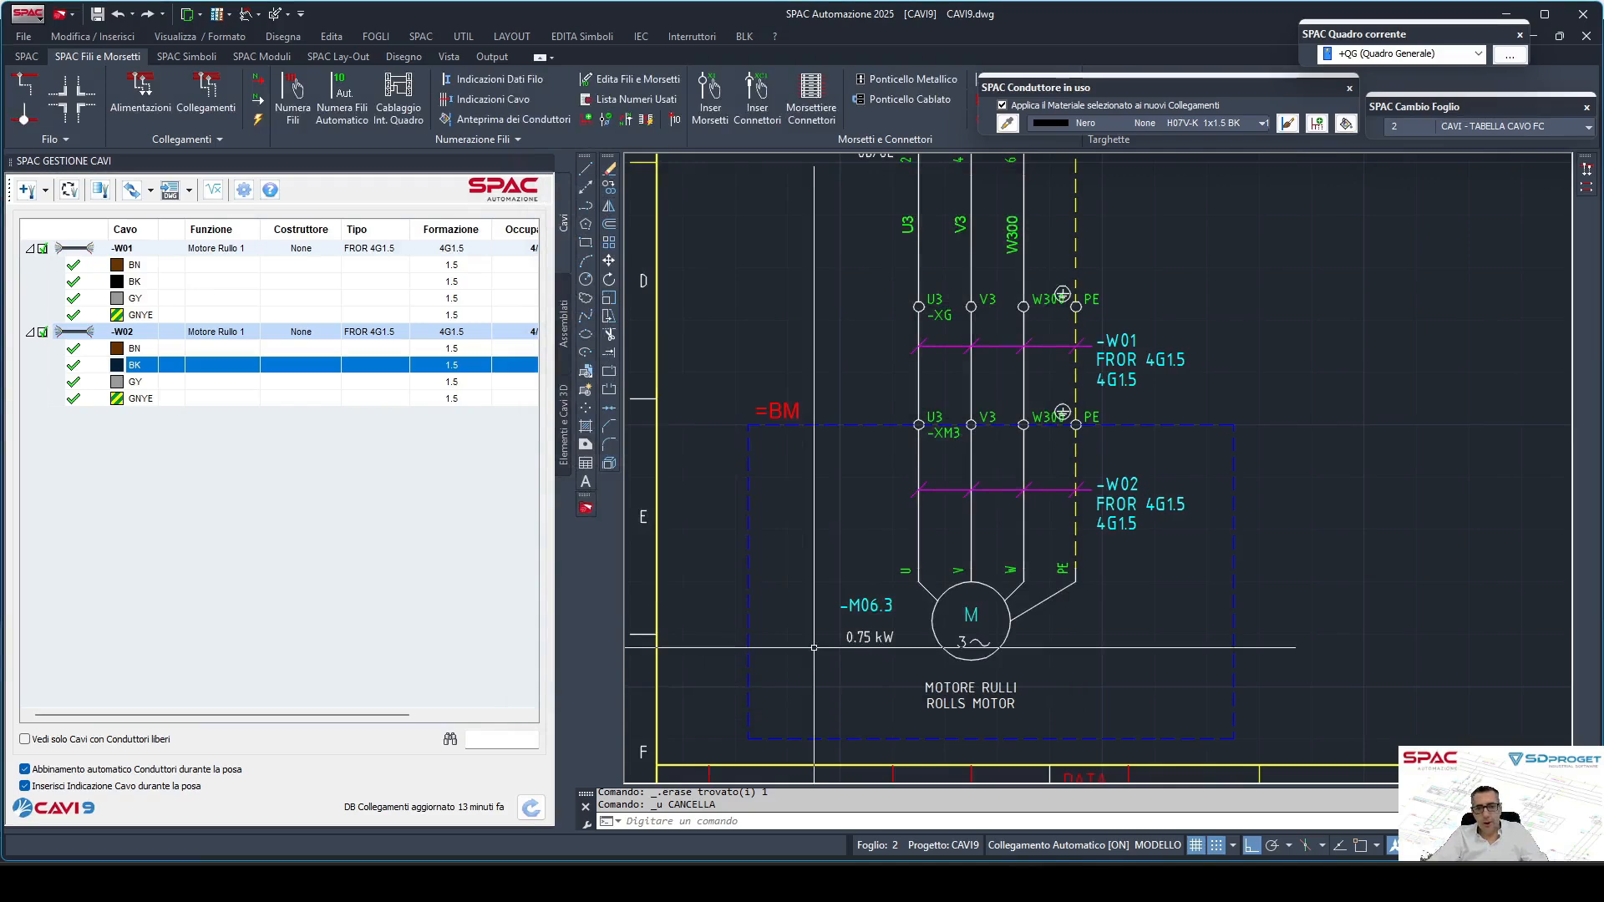
# Start the detail table for cable -W01 and review its displayed fields from Cavo to Costruttore.
pyautogui.click(210, 254)
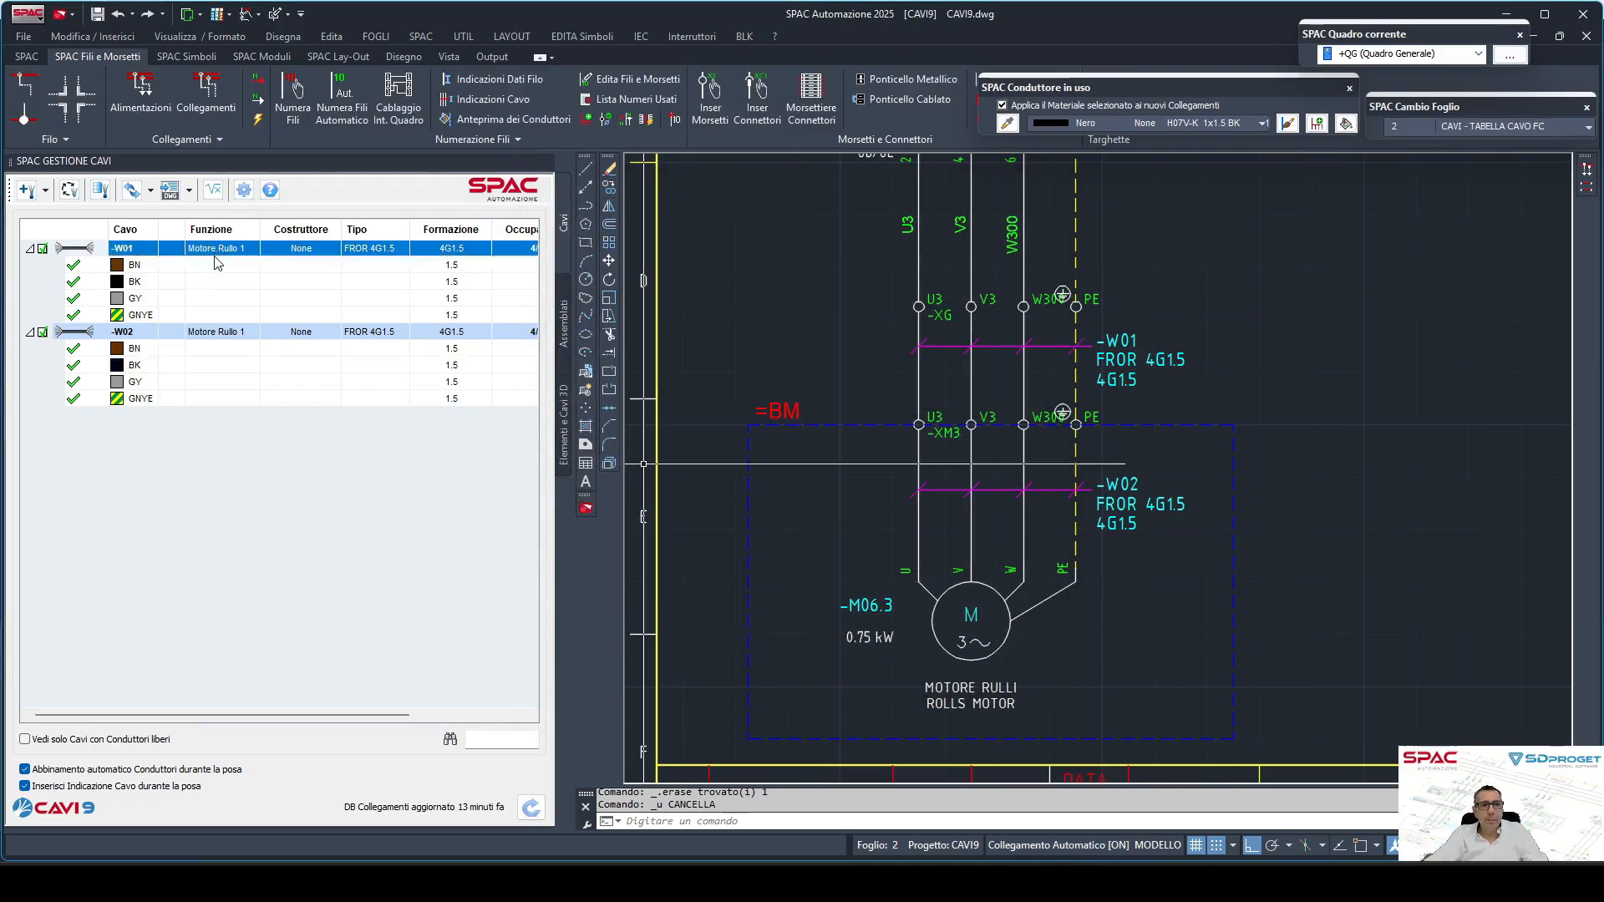
pyautogui.rightClick(217, 253)
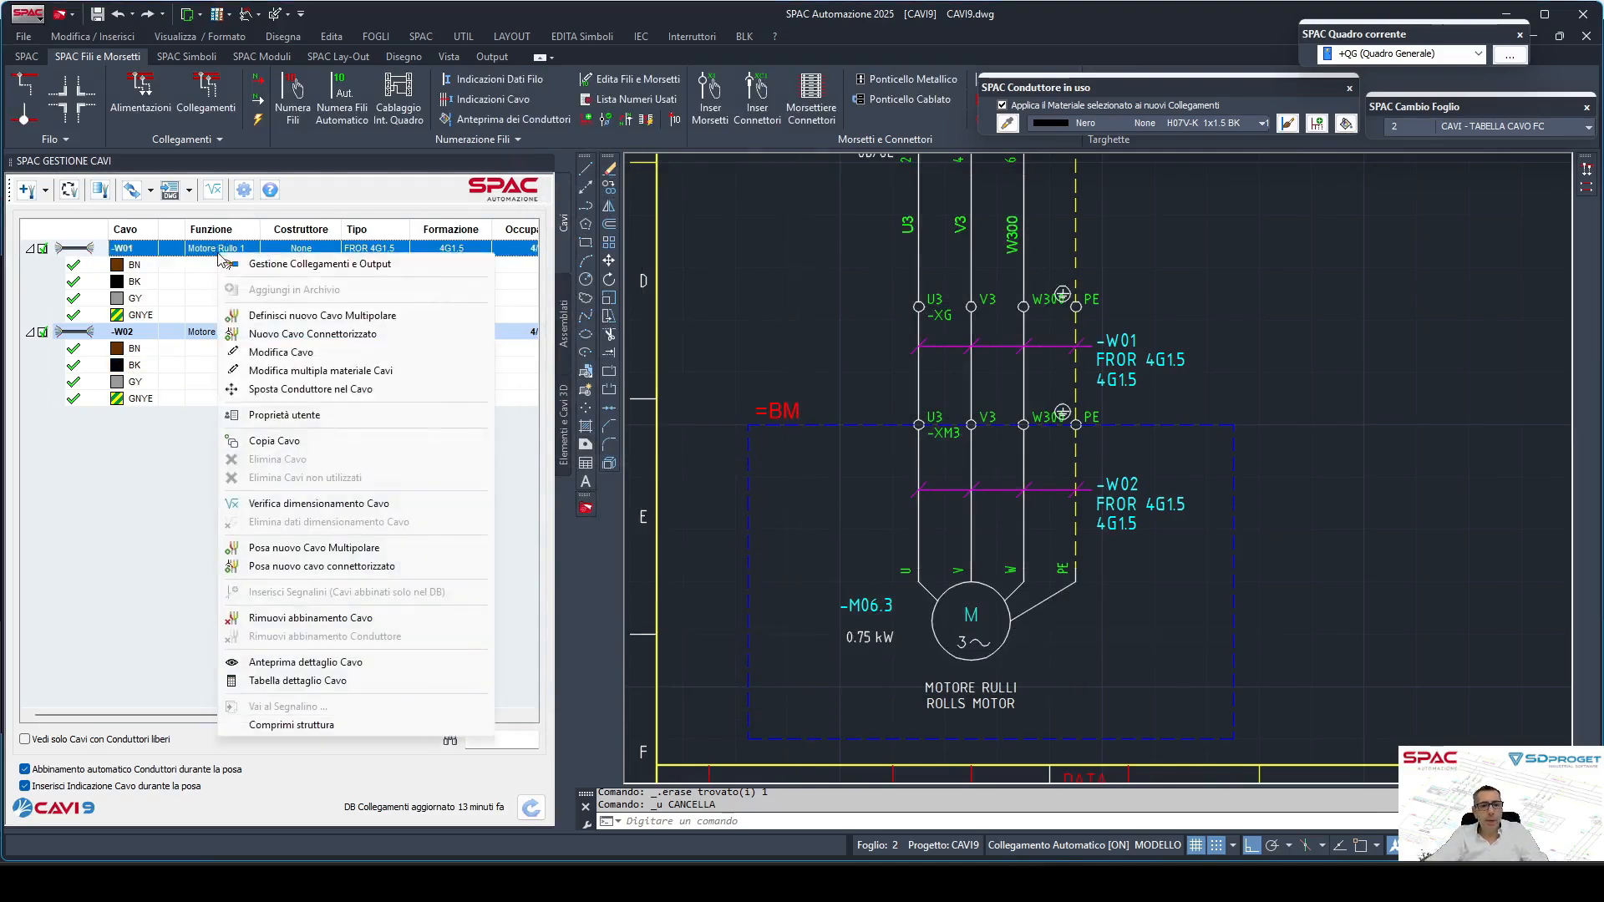
pyautogui.click(353, 683)
pyautogui.moveTo(473, 63); pyautogui.dragTo(936, 72)
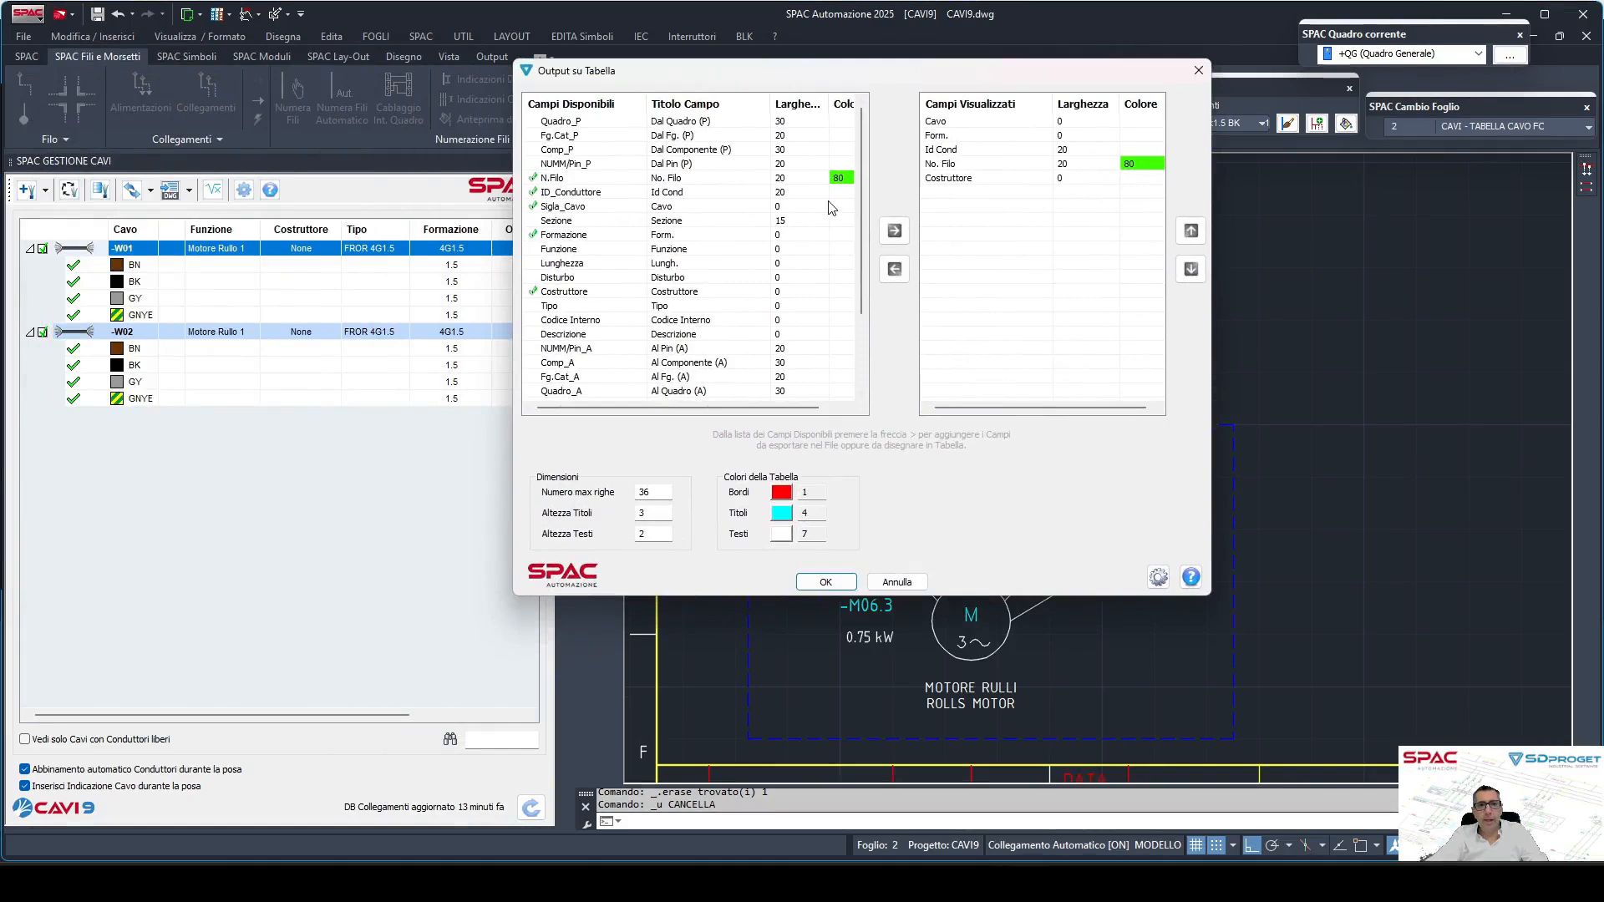
pyautogui.click(948, 125)
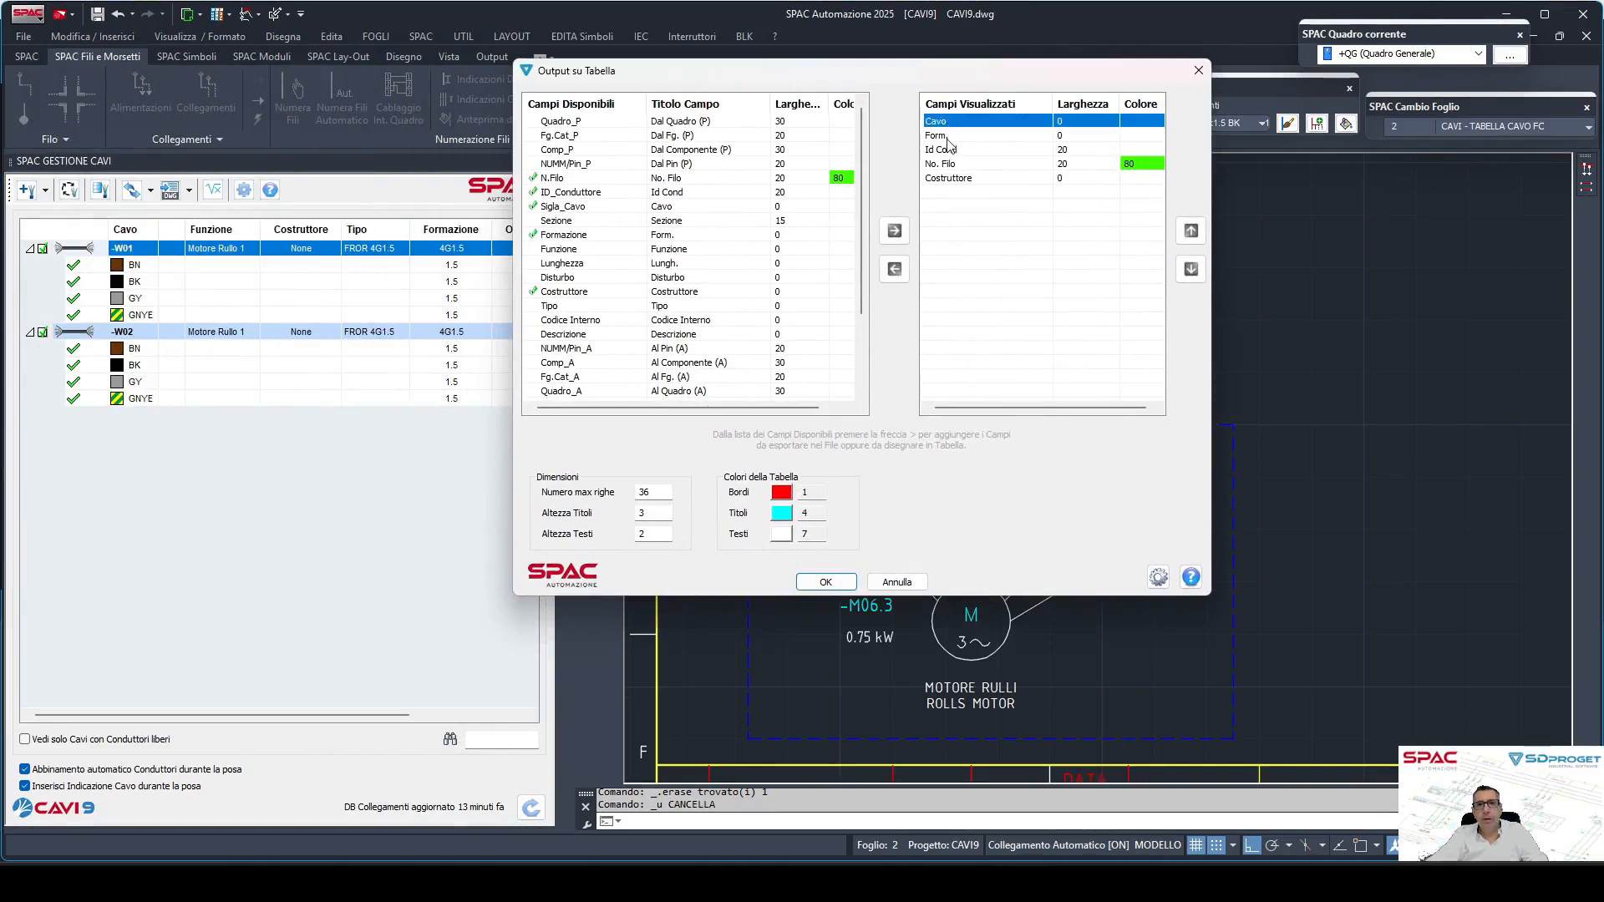
pyautogui.click(949, 138)
pyautogui.click(951, 150)
pyautogui.click(959, 164)
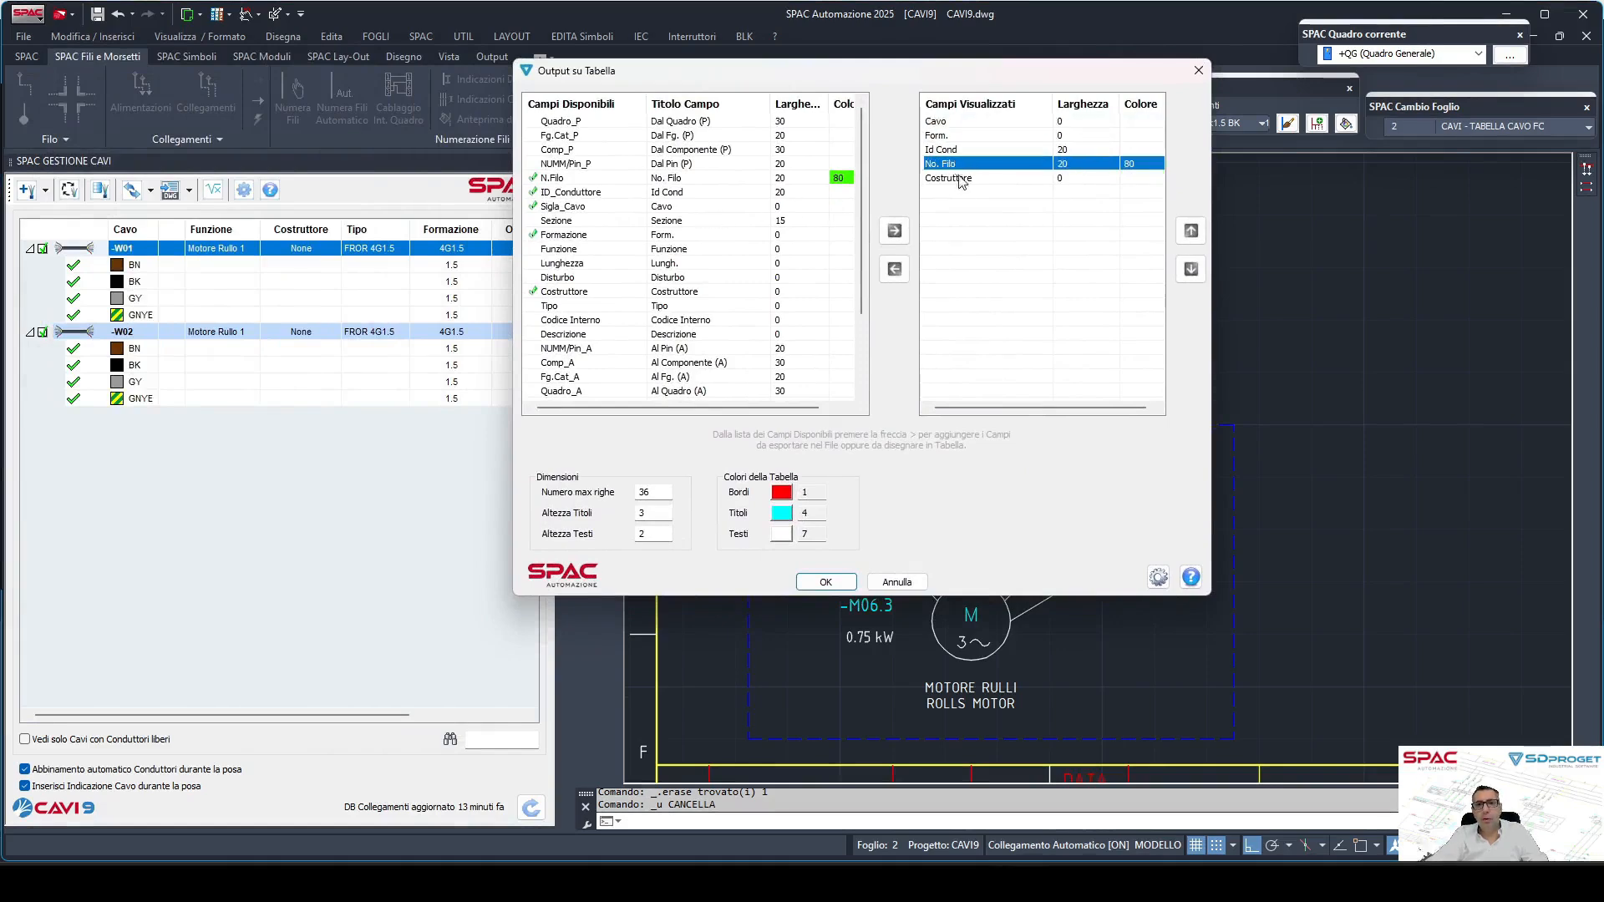
pyautogui.click(965, 180)
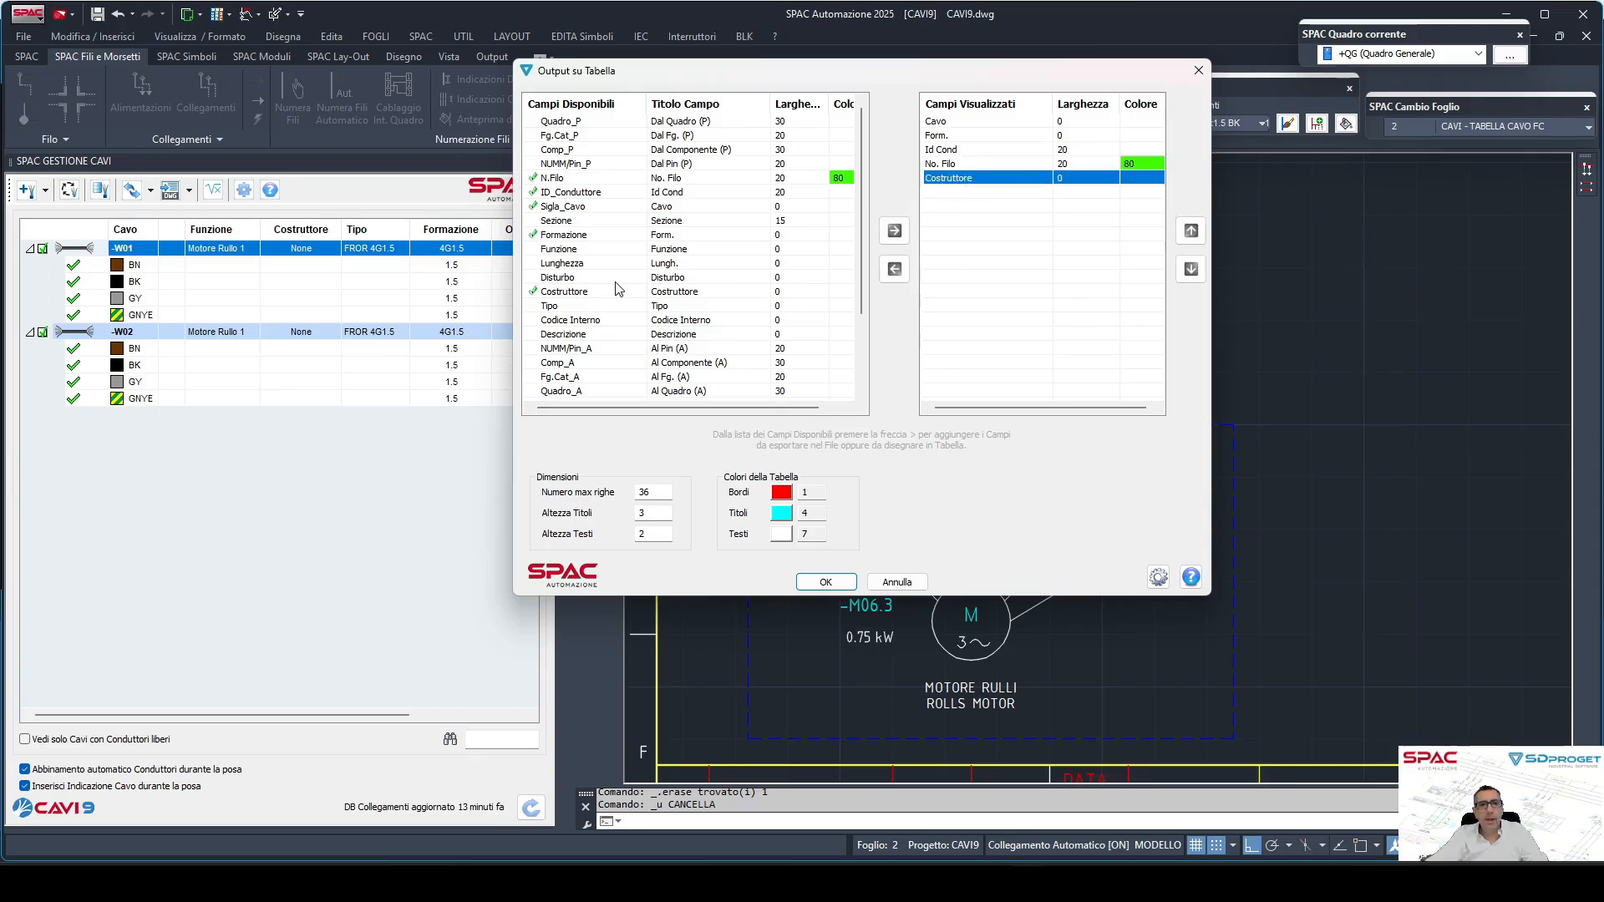
# Add the Funzione field to the fields displayed in the cable detail table and accept the table layout.
pyautogui.scroll(-2, 619, 289)
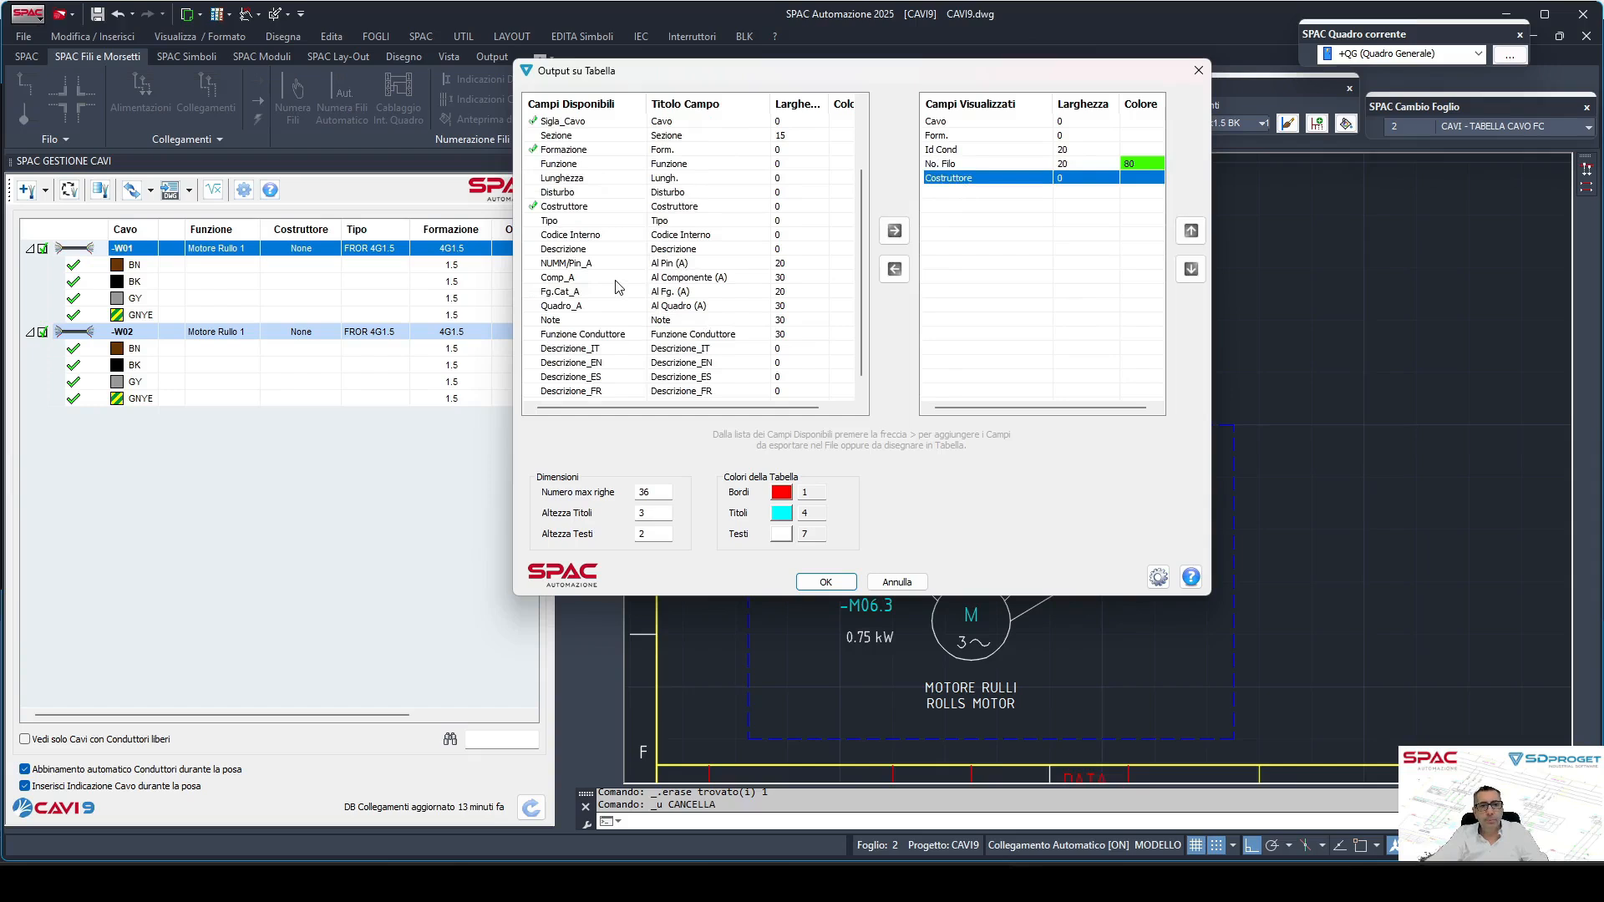
pyautogui.scroll(2, 616, 234)
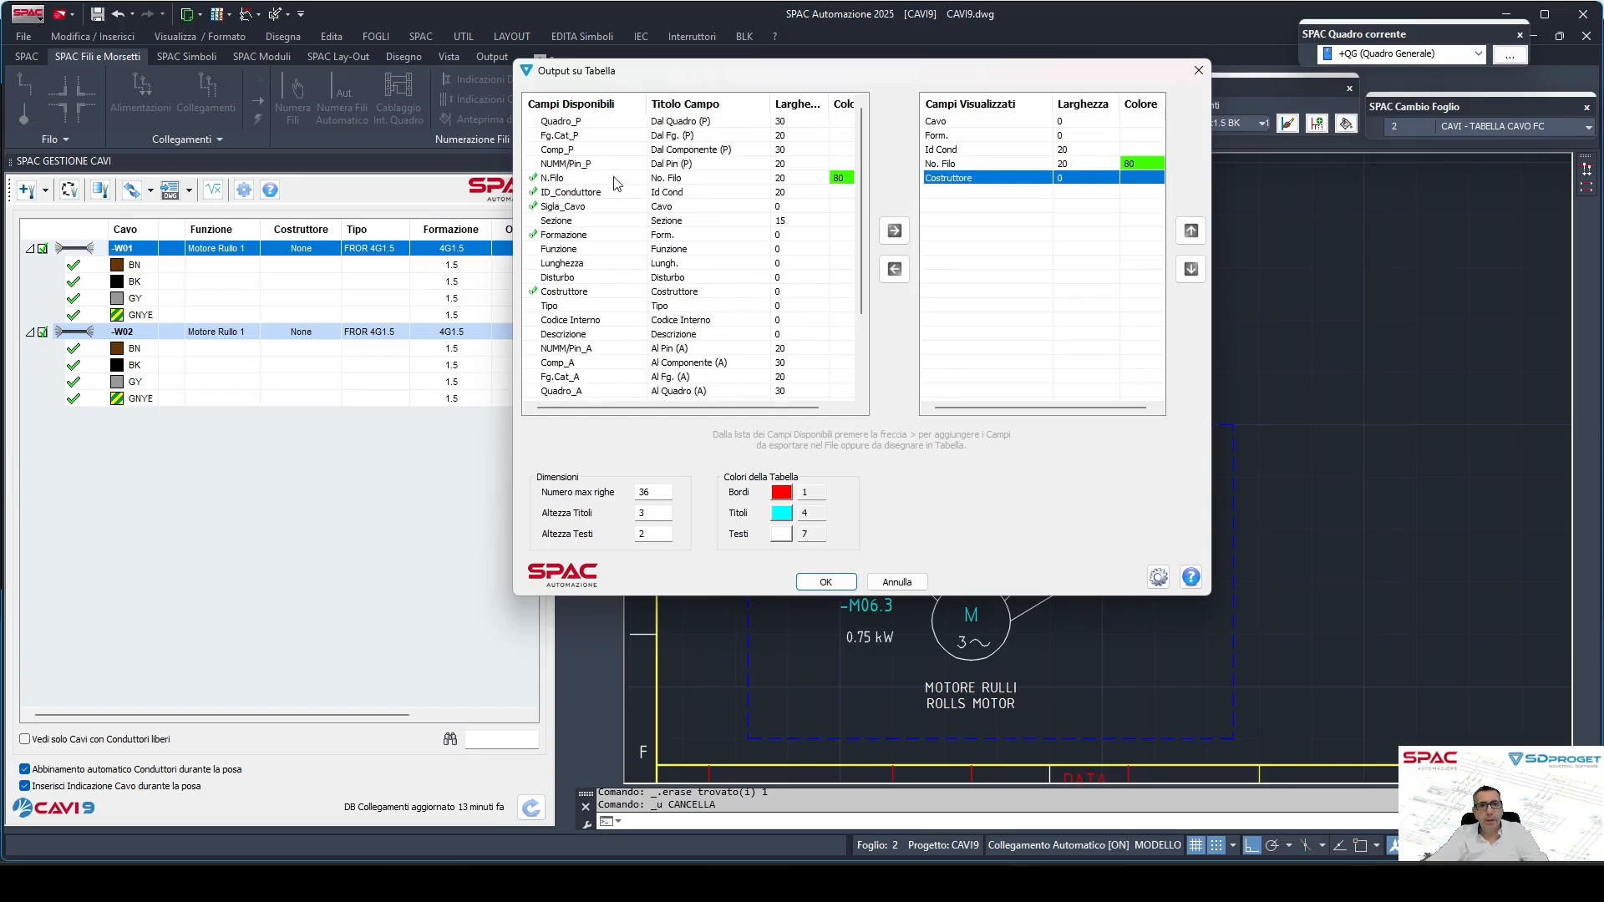
pyautogui.click(602, 249)
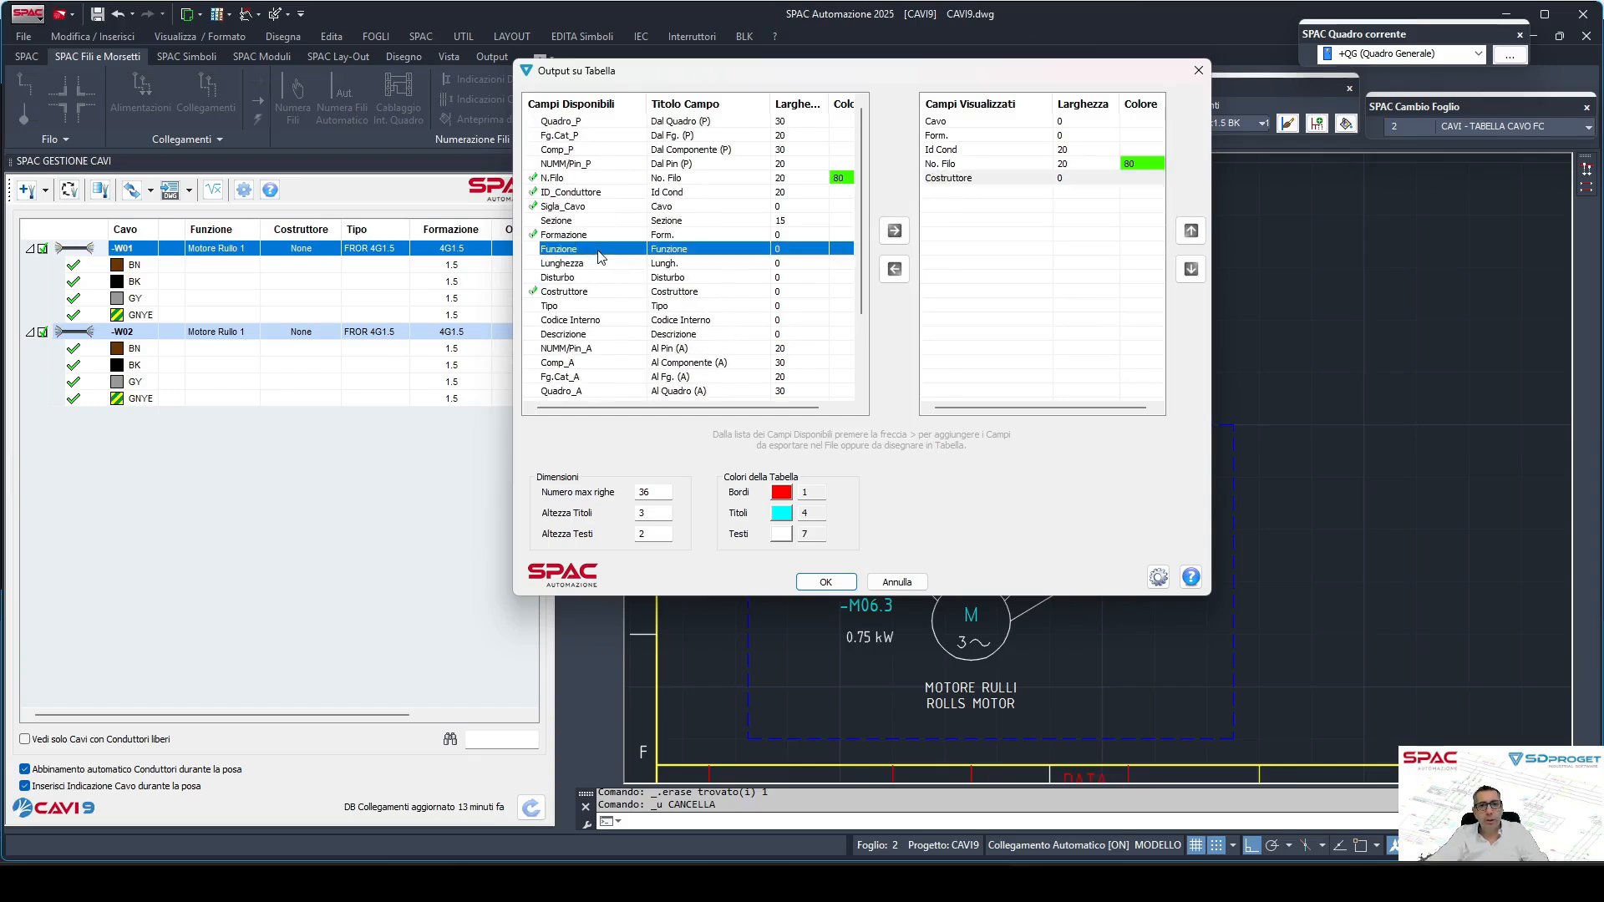
pyautogui.click(894, 231)
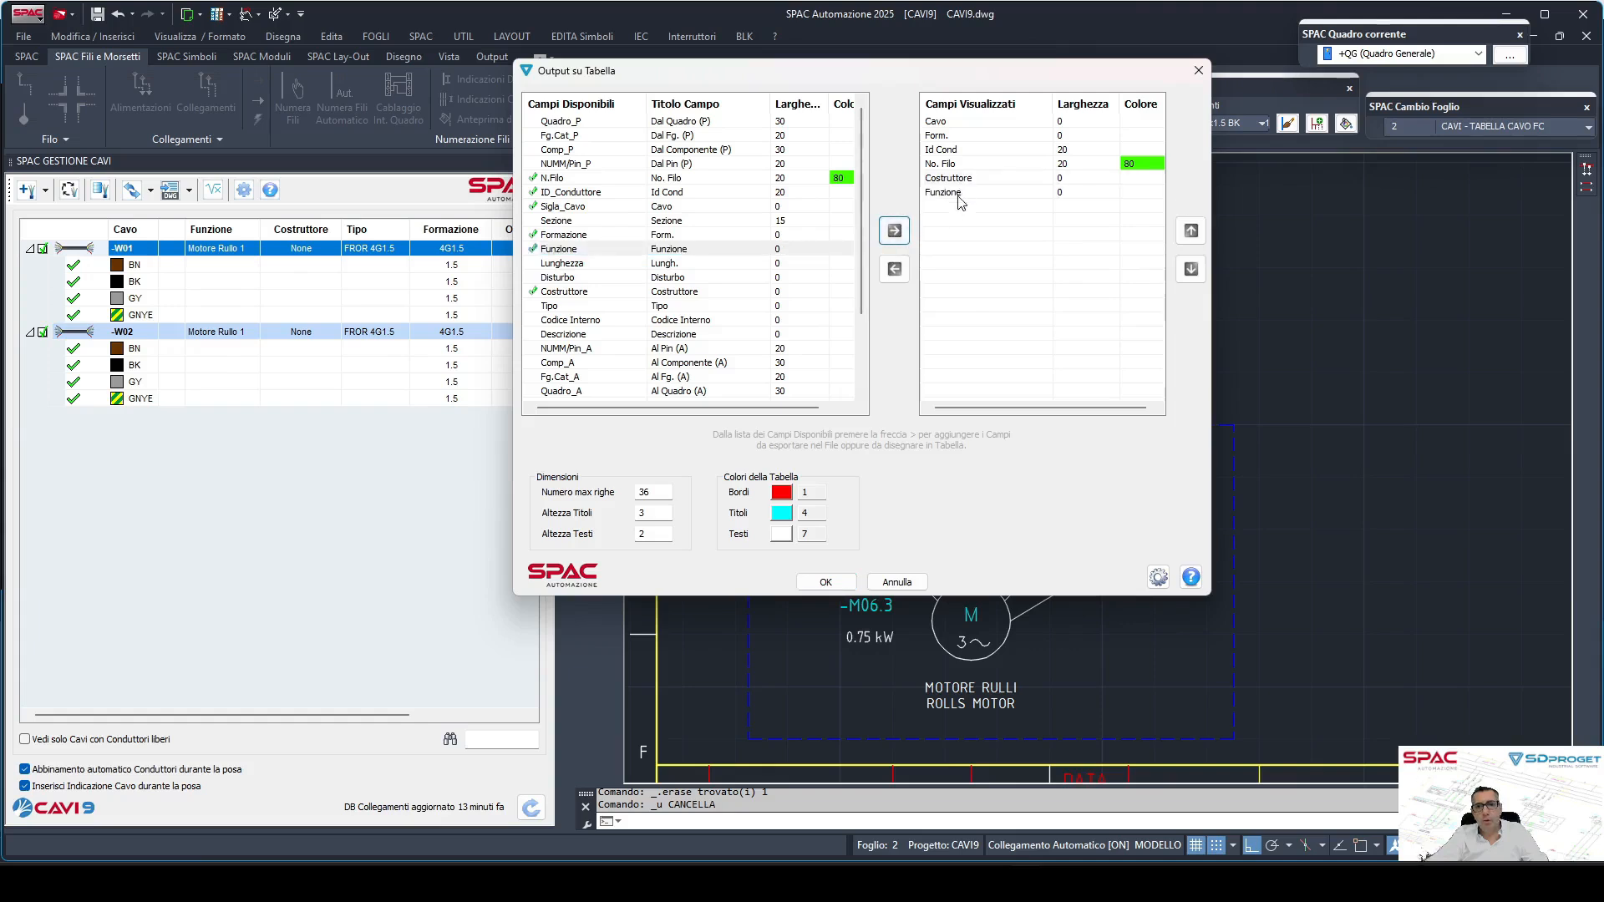
pyautogui.click(961, 194)
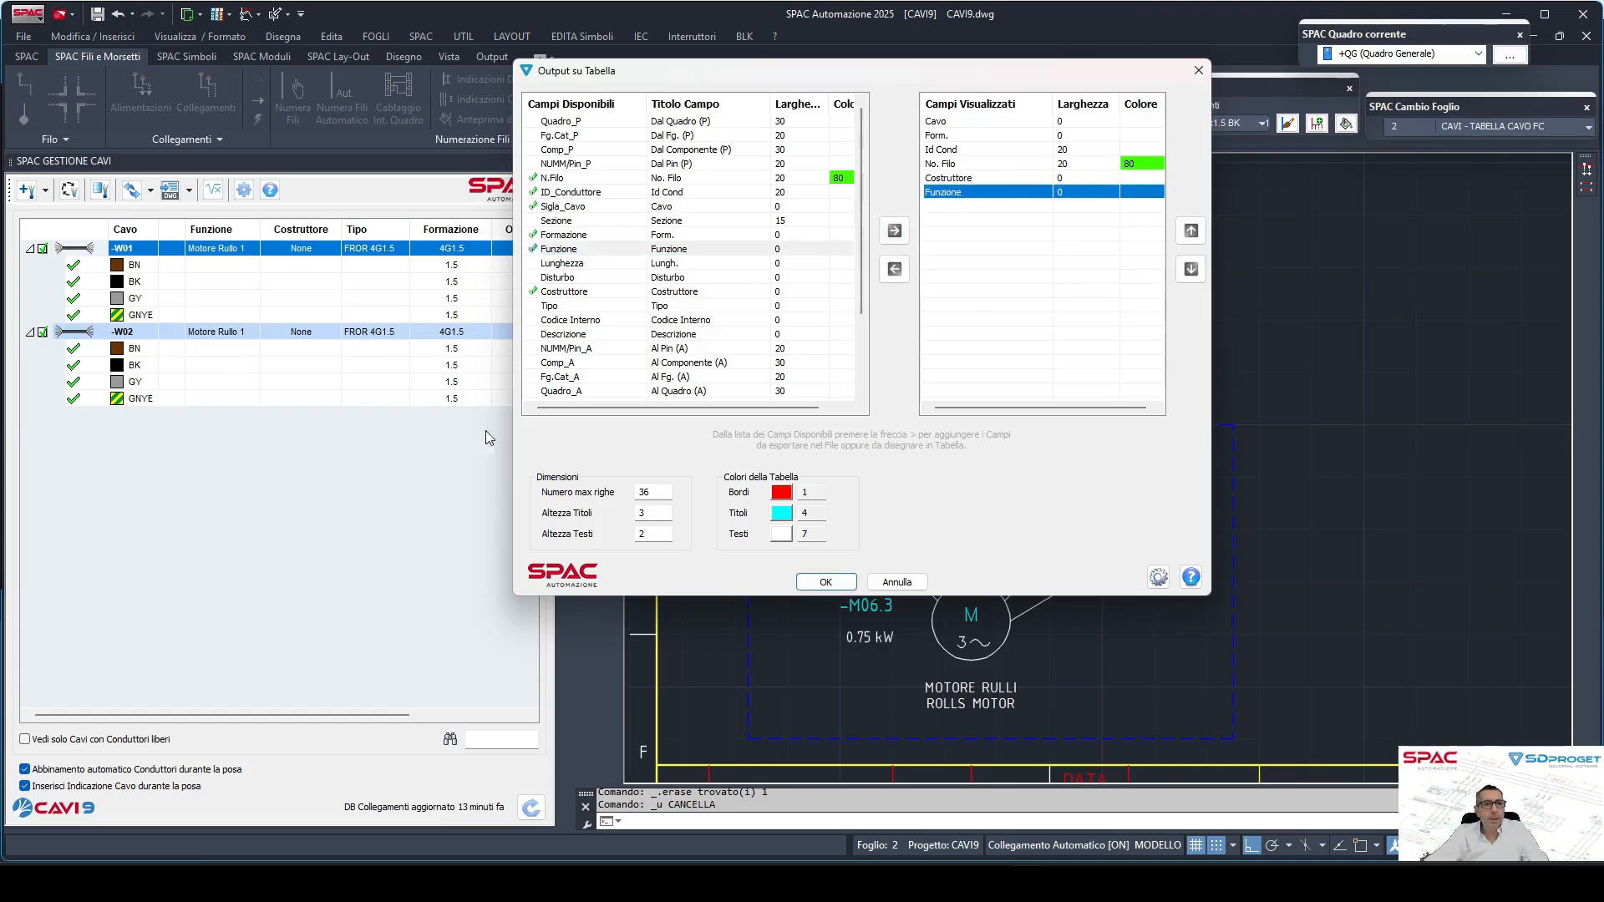
pyautogui.click(818, 585)
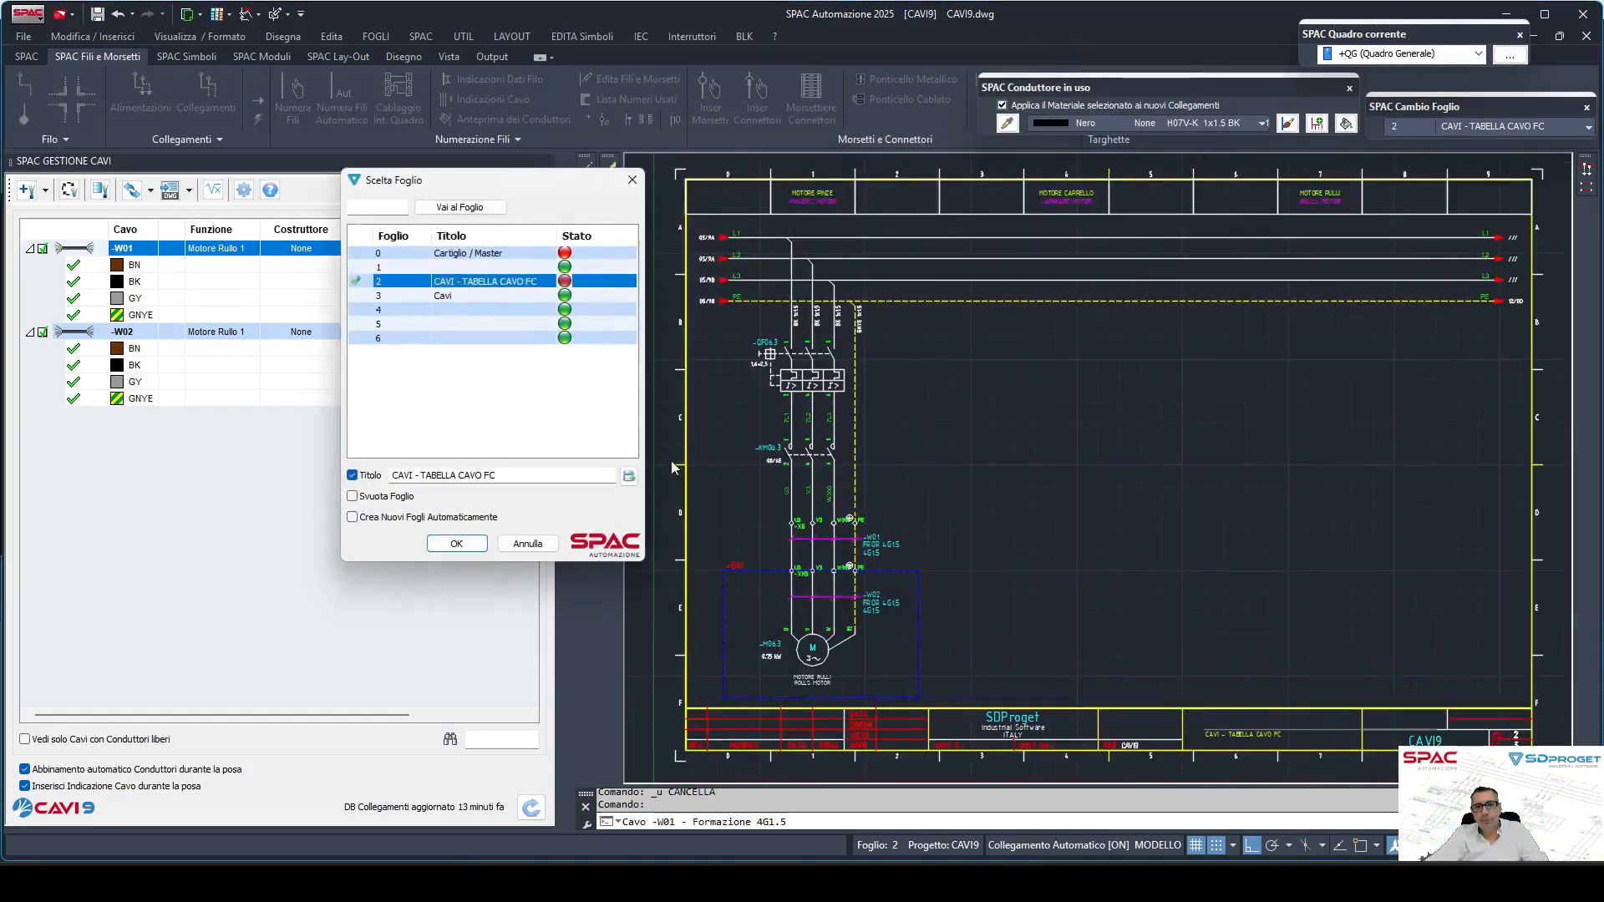
# Place the -W01 detail table on sheet 2 beside the motor circuit, with the sheet title option turned off.
pyautogui.click(360, 476)
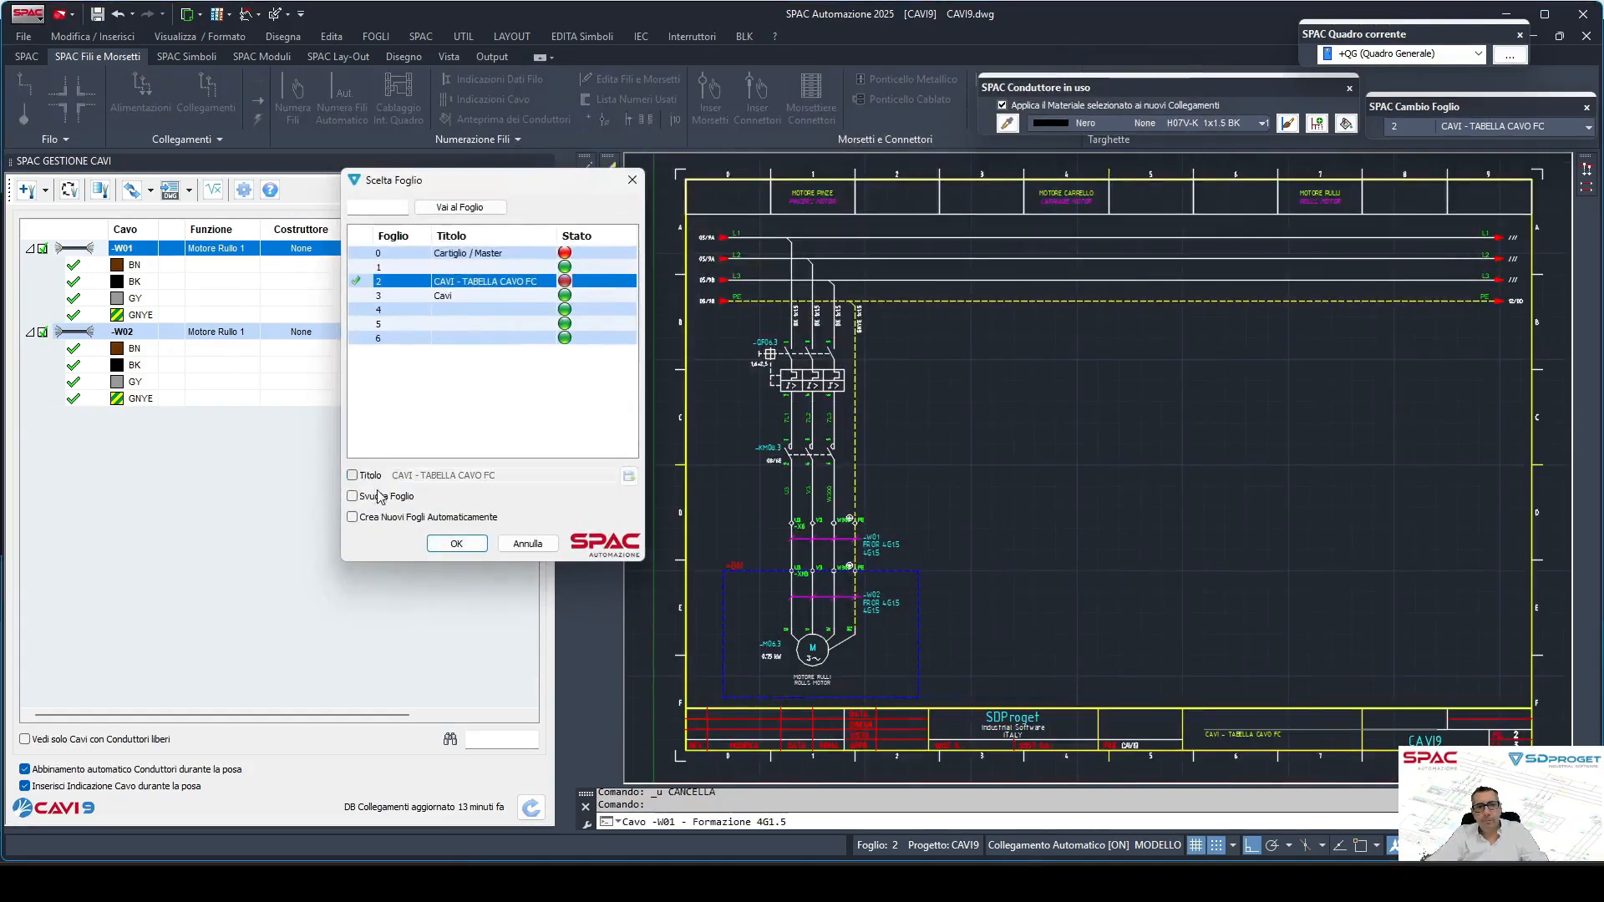
pyautogui.click(455, 542)
pyautogui.click(943, 528)
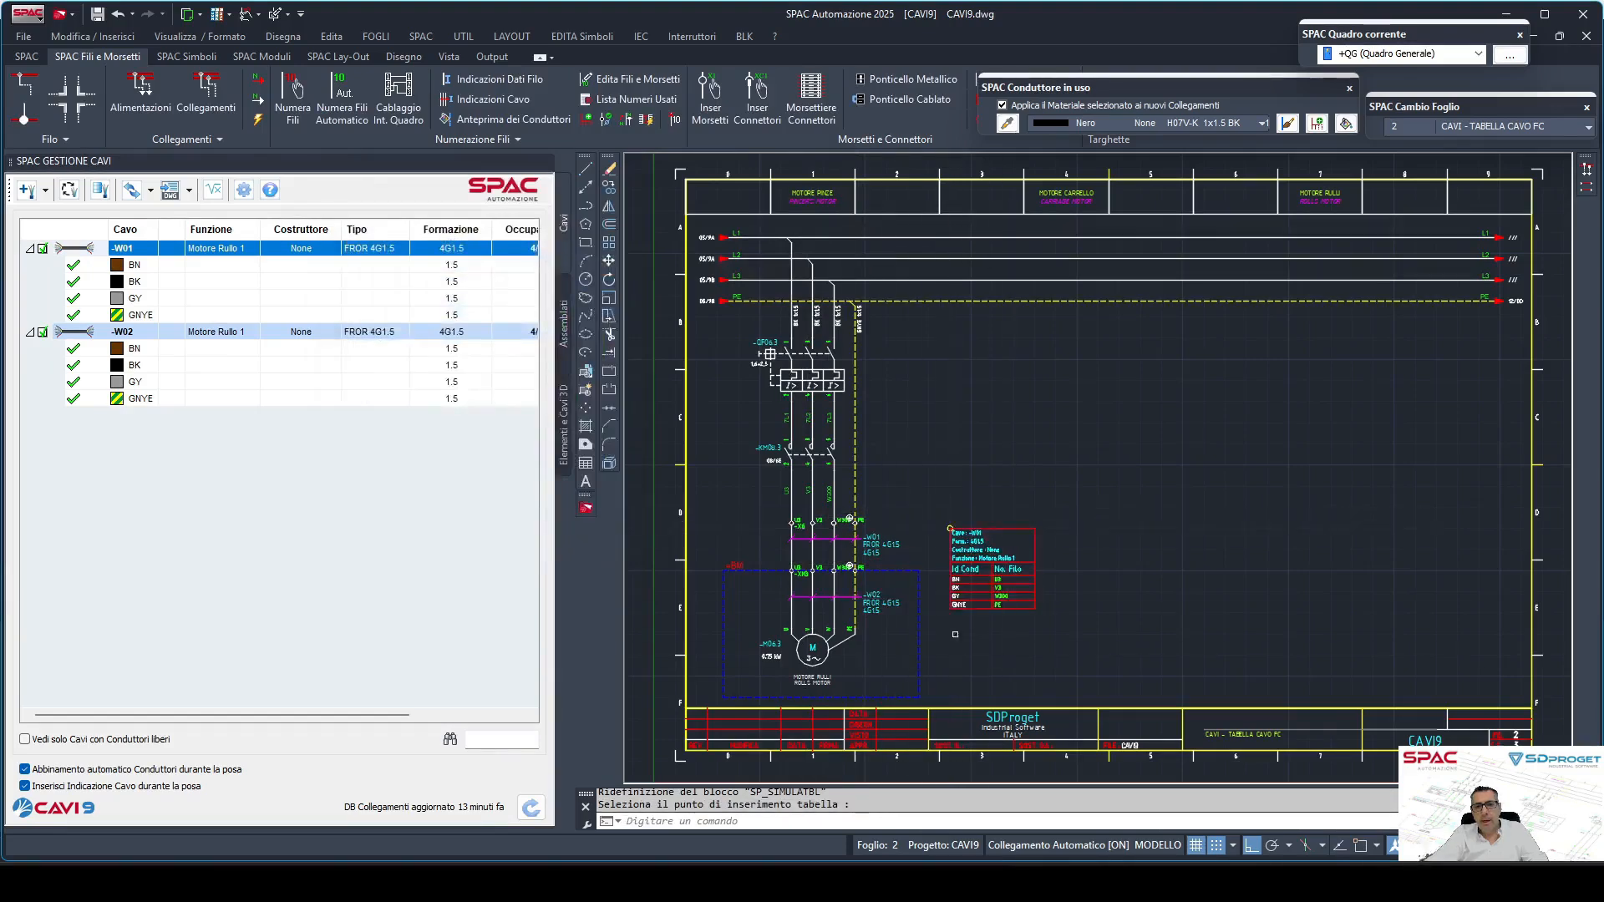
pyautogui.scroll(6, 917, 627)
pyautogui.scroll(-3, 1080, 614)
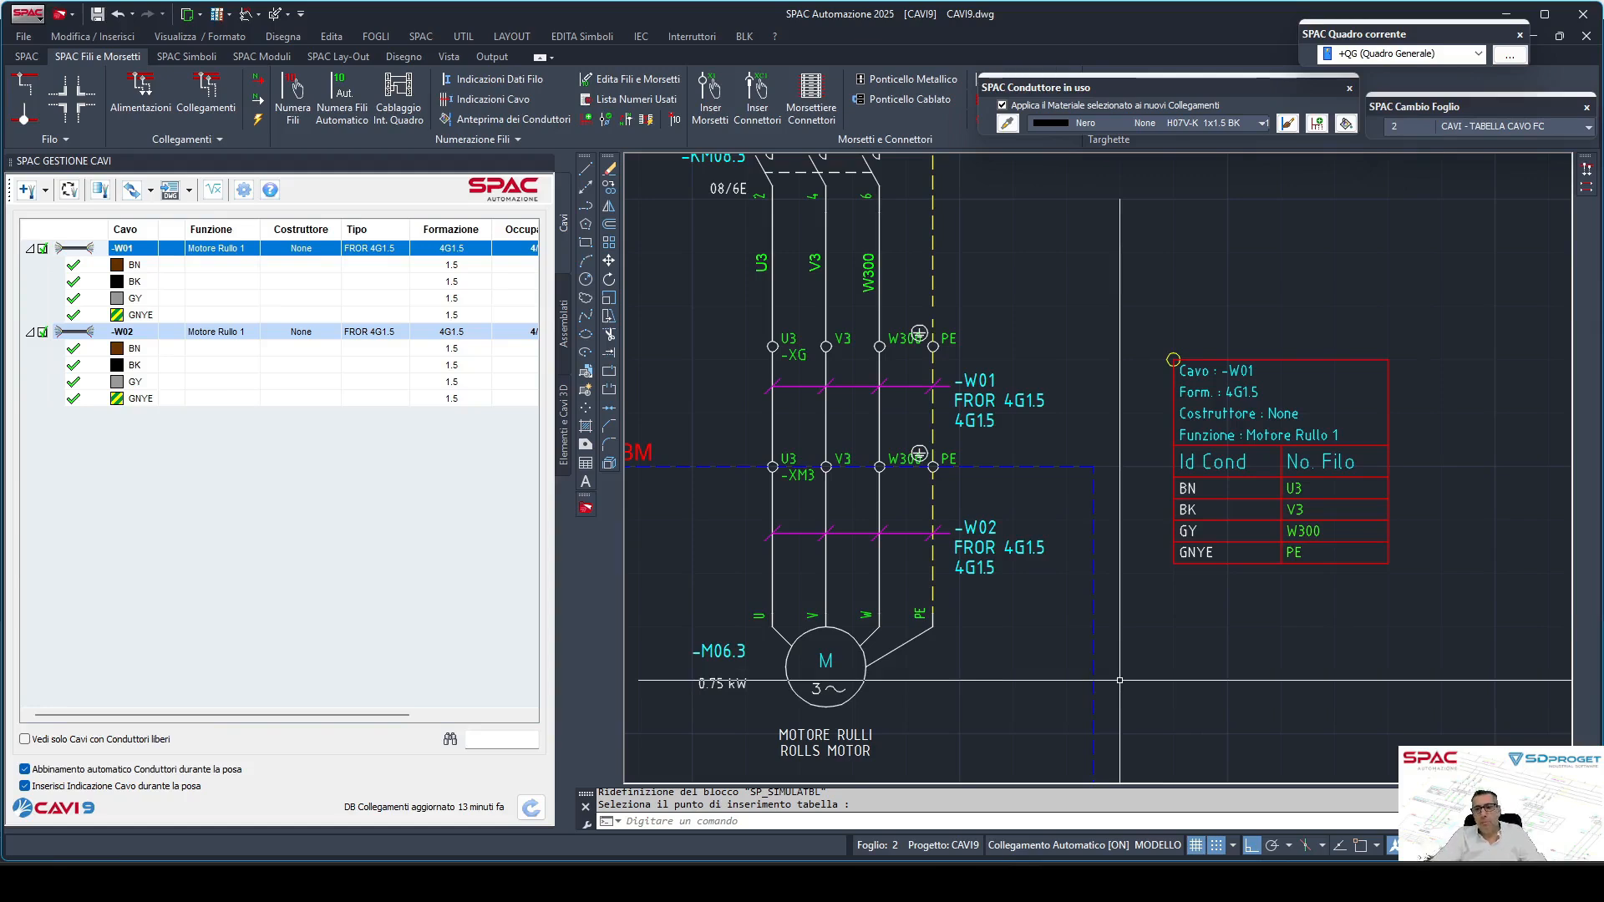
# From sheet 3, update the connections database and list the connections from +QG - Quadro Generale to all arrival elements.
pyautogui.write('+')
pyautogui.press('Return')
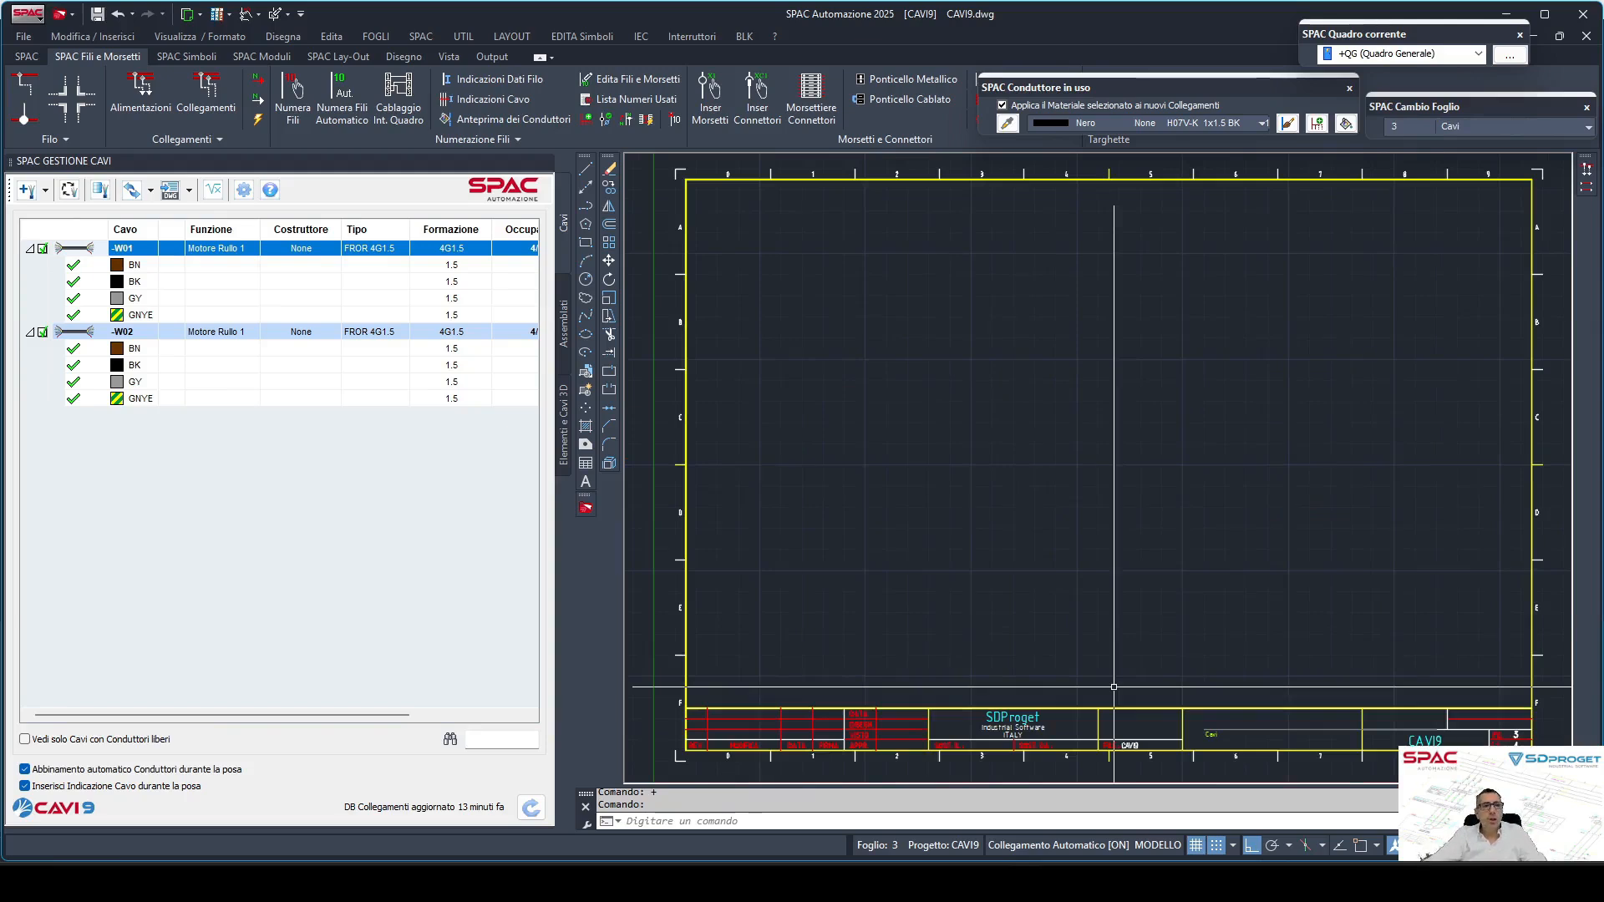
pyautogui.click(70, 190)
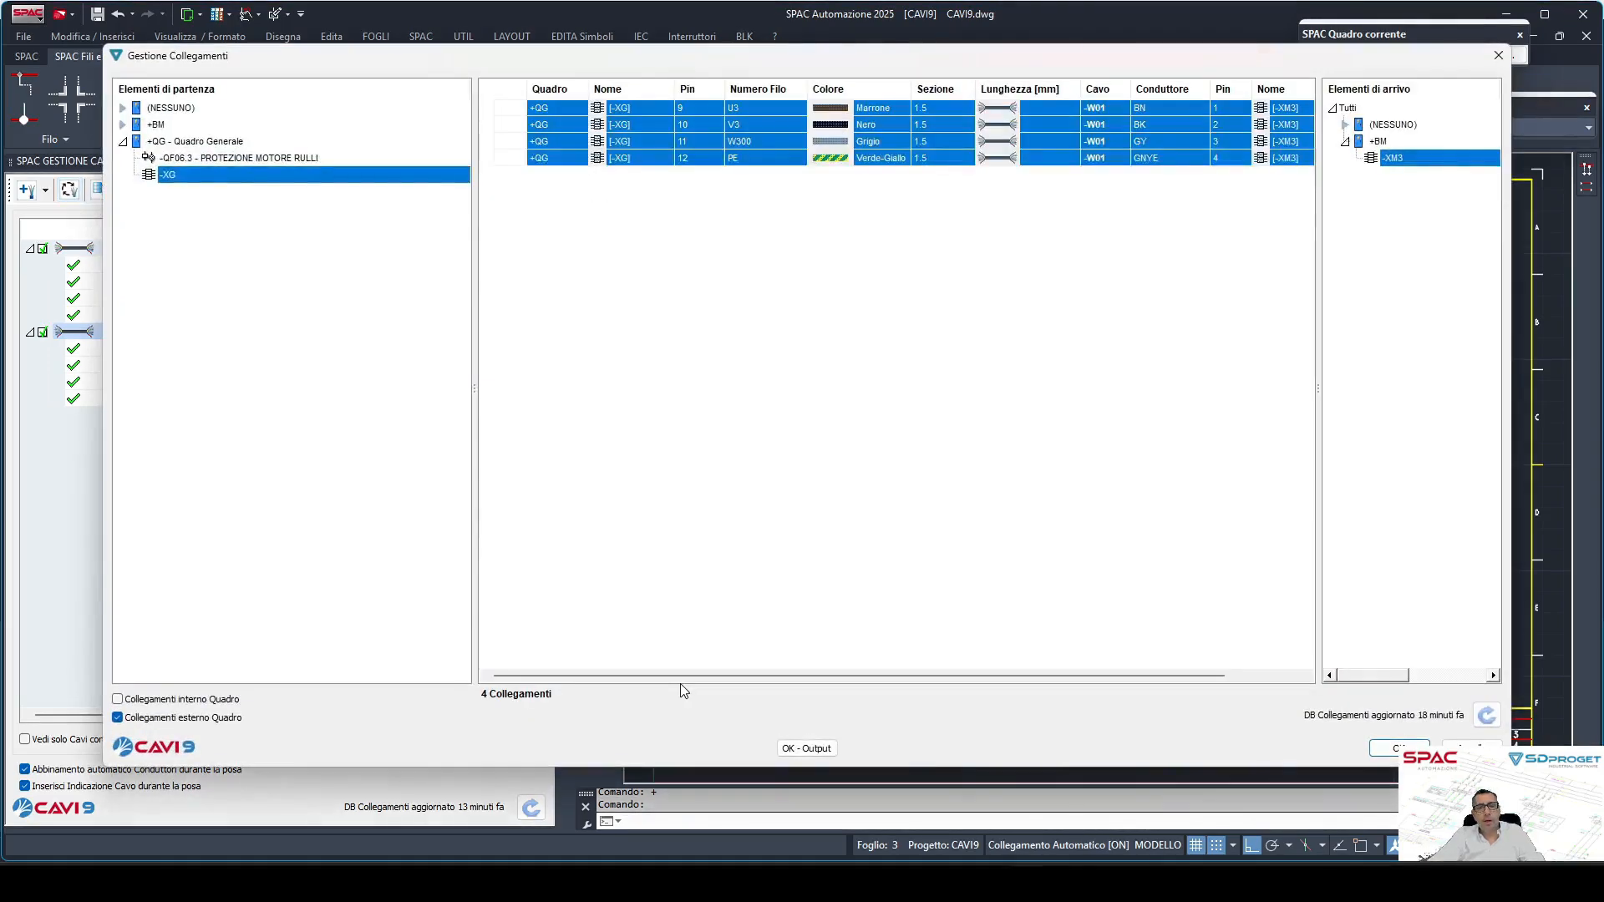
pyautogui.click(205, 142)
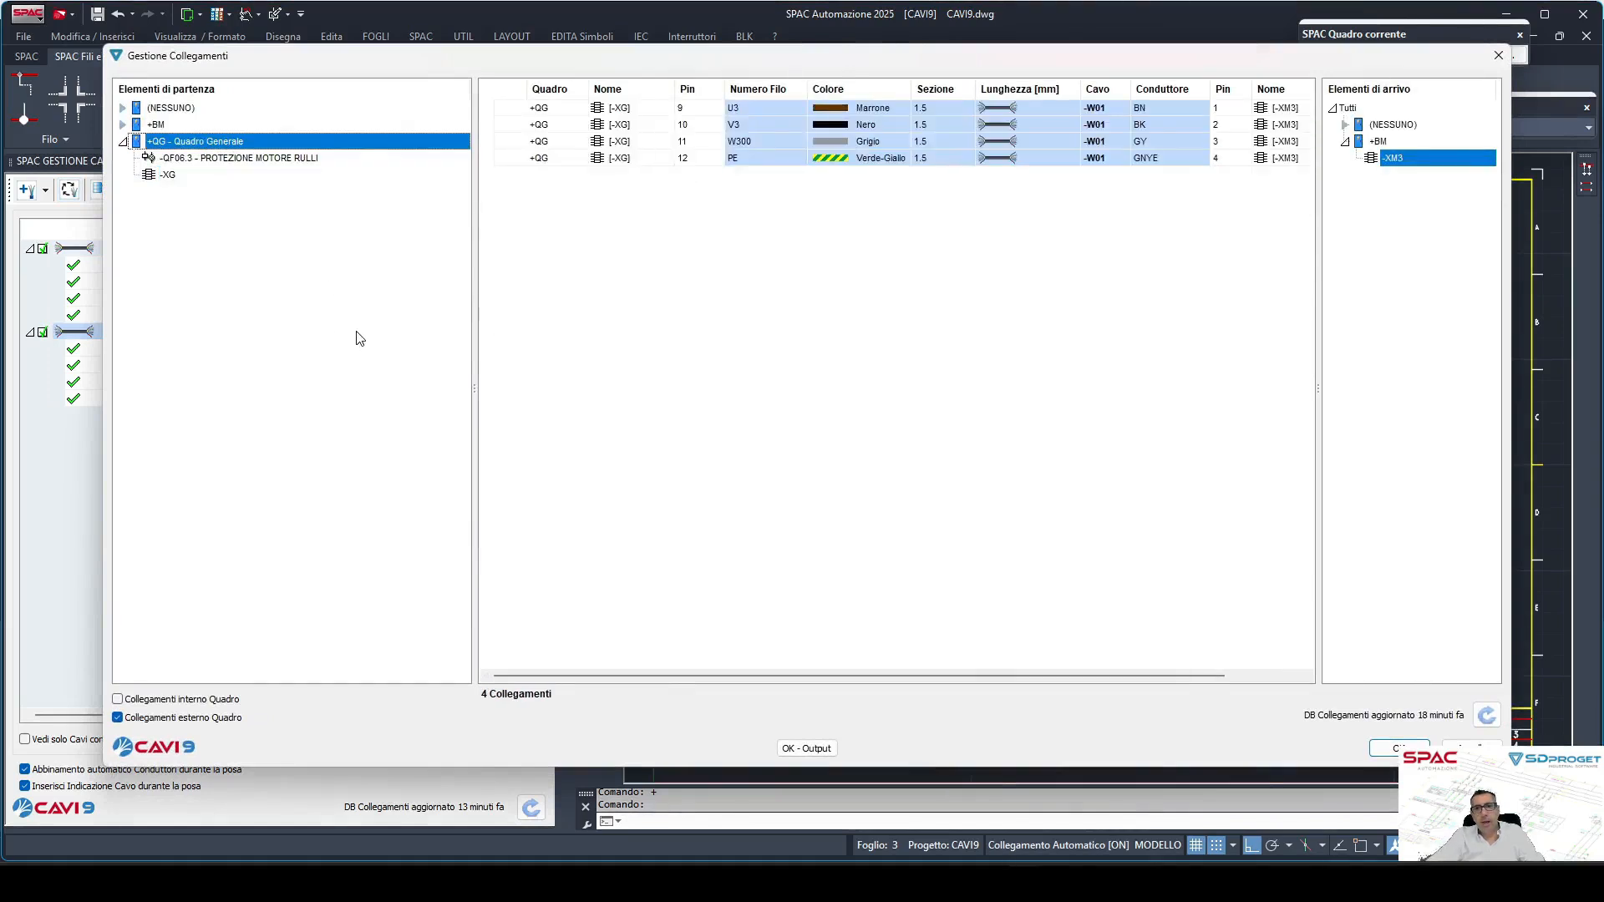
pyautogui.click(1343, 109)
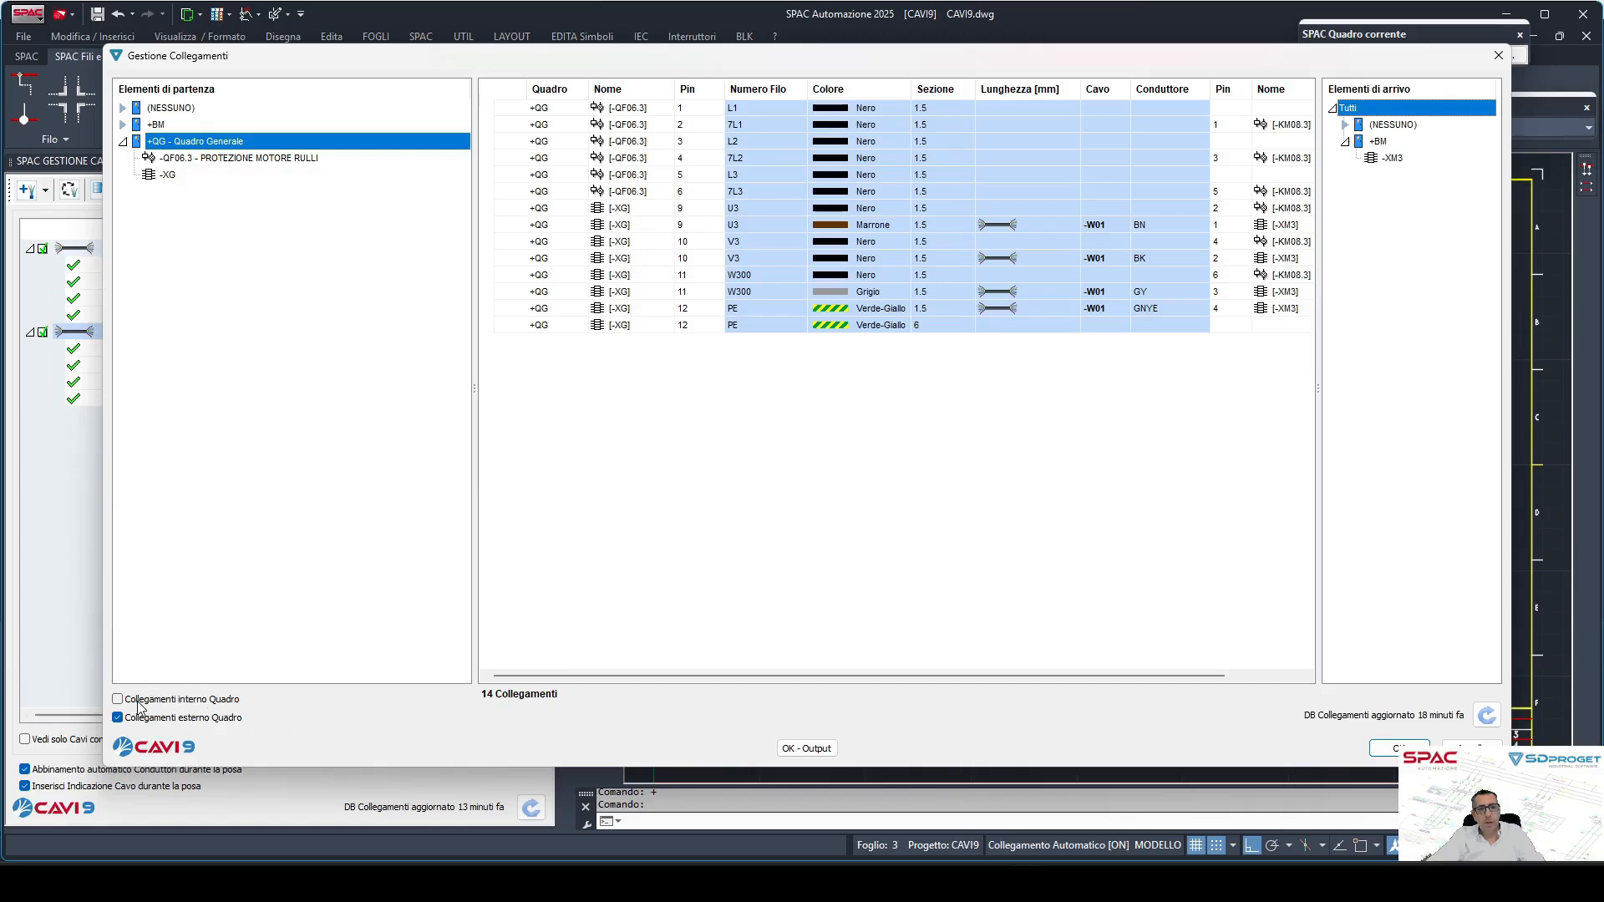
pyautogui.click(807, 749)
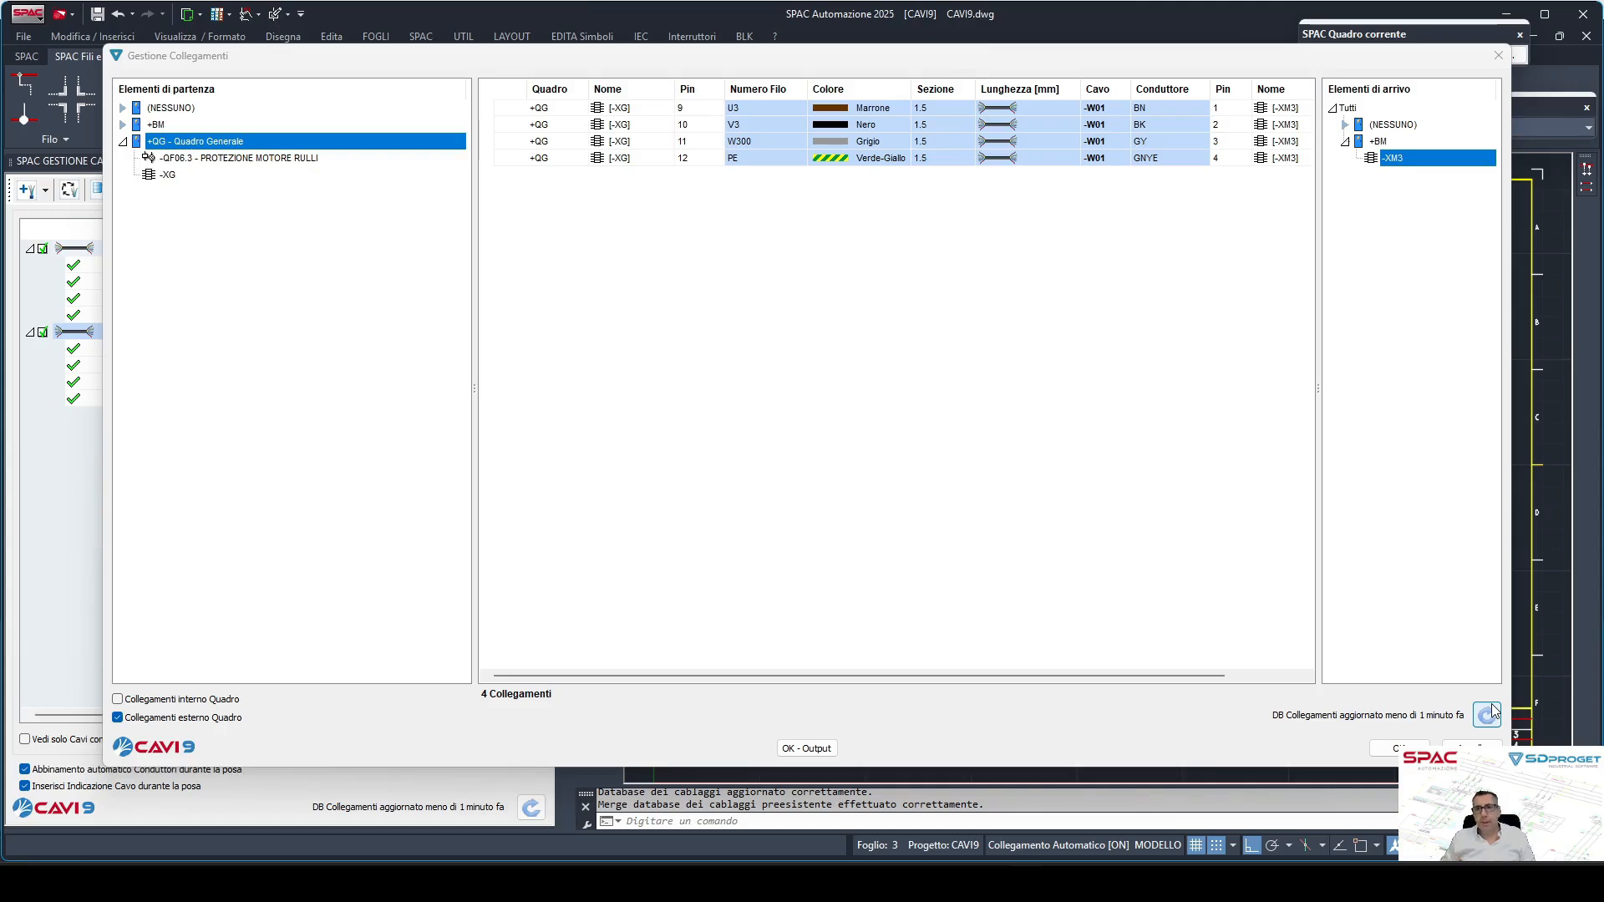
pyautogui.click(1353, 109)
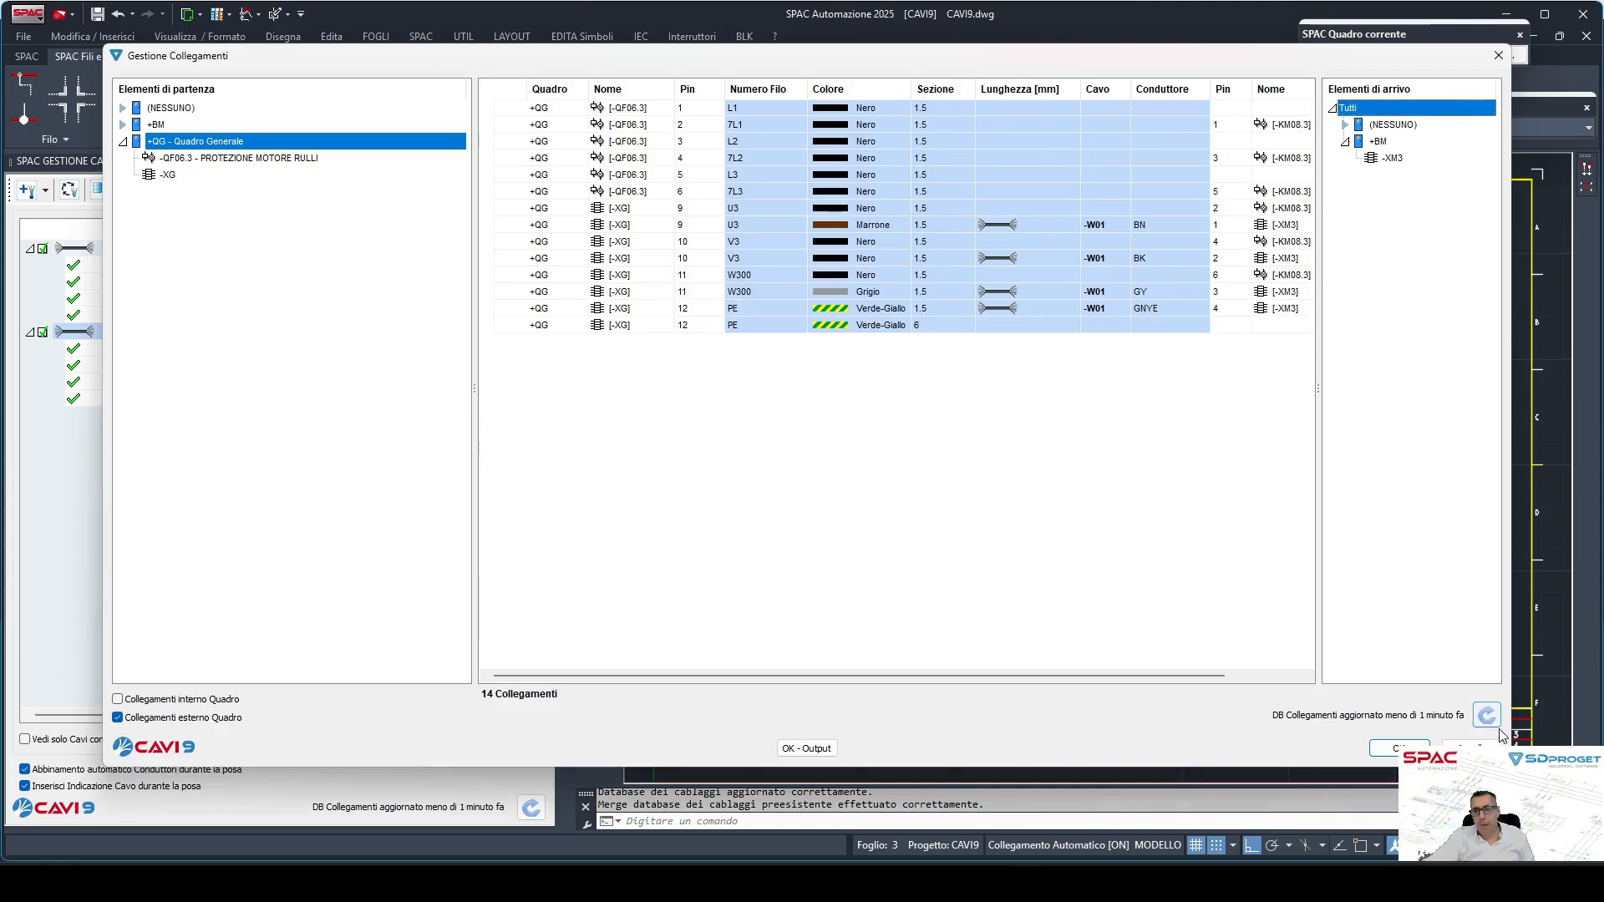
# Compare the available cable output types, from the cable files and connection tables to Disegno Tipico Cavi.
pyautogui.click(809, 754)
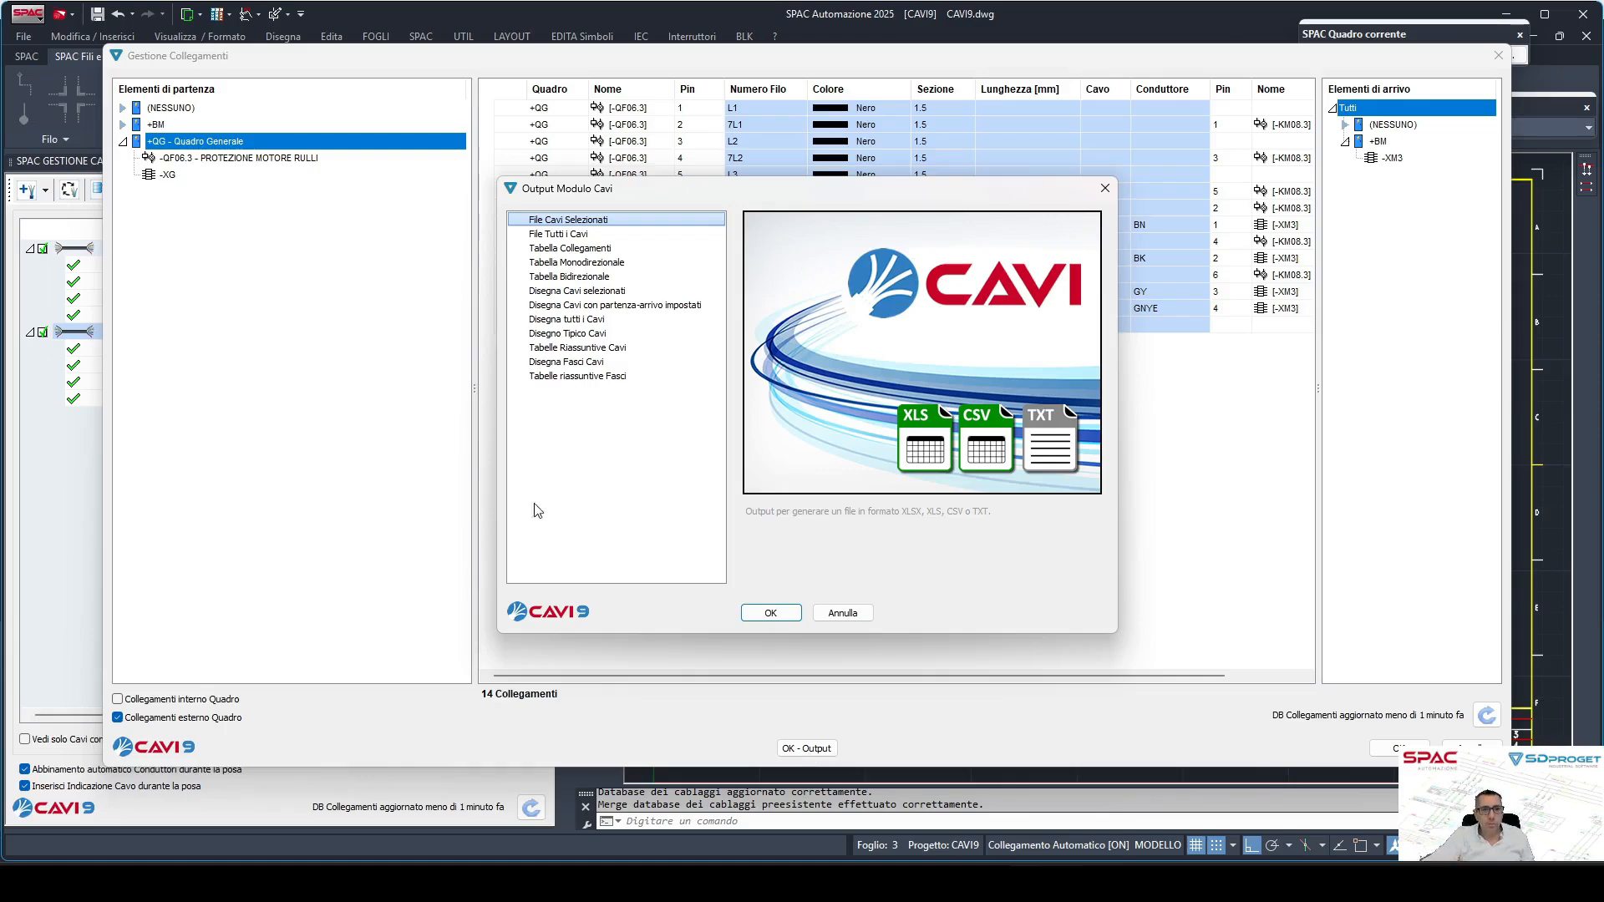
pyautogui.click(583, 234)
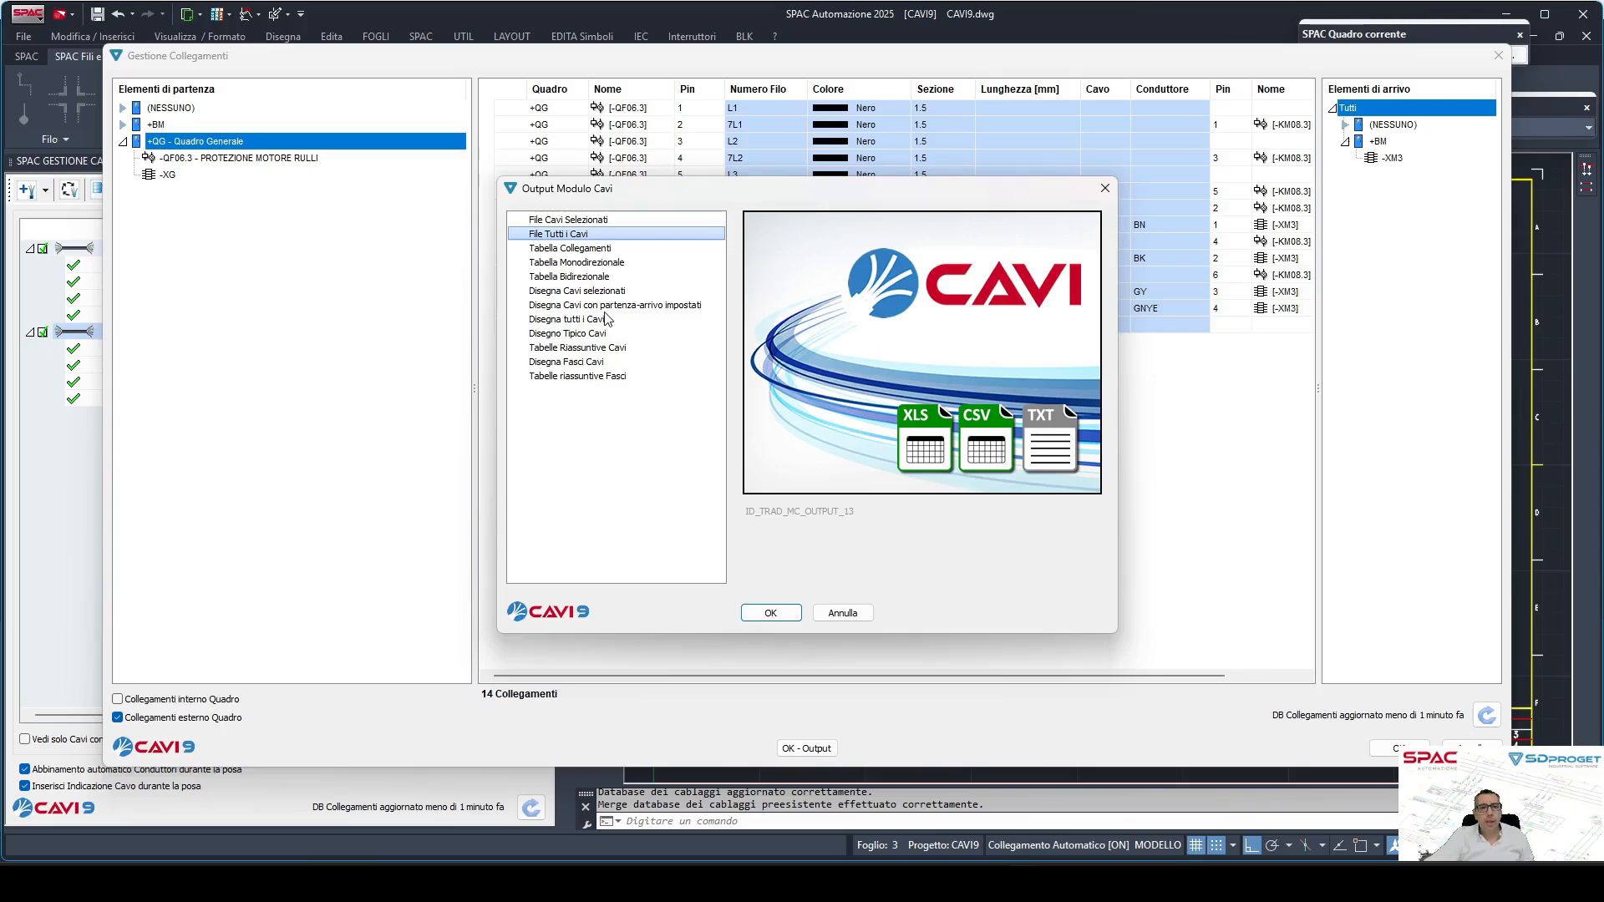
pyautogui.click(598, 248)
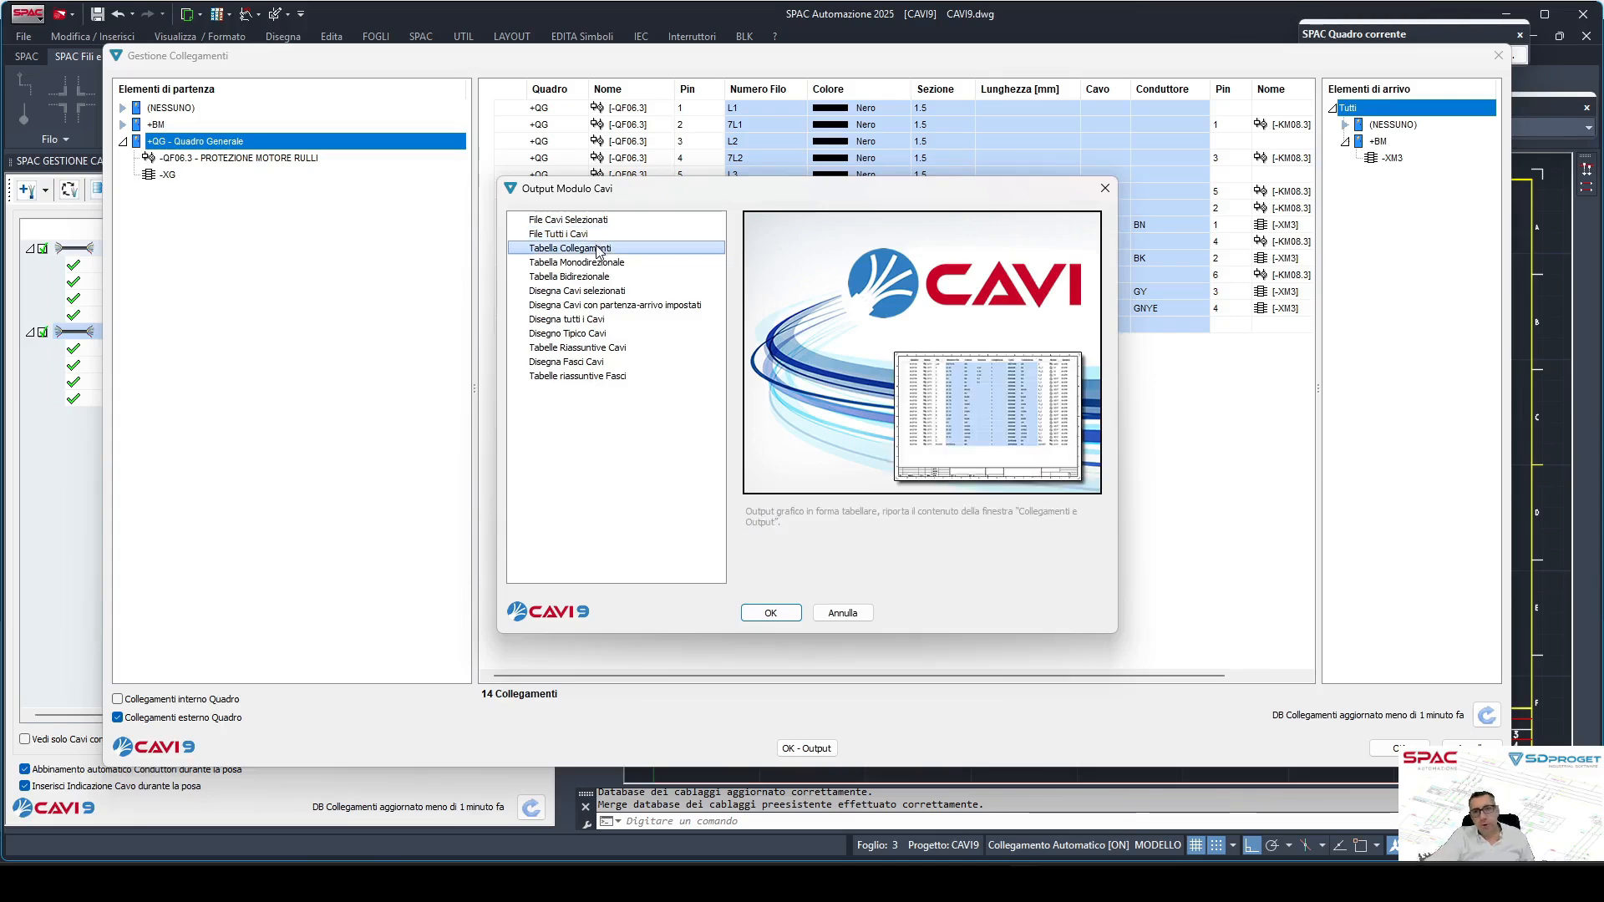
pyautogui.click(600, 262)
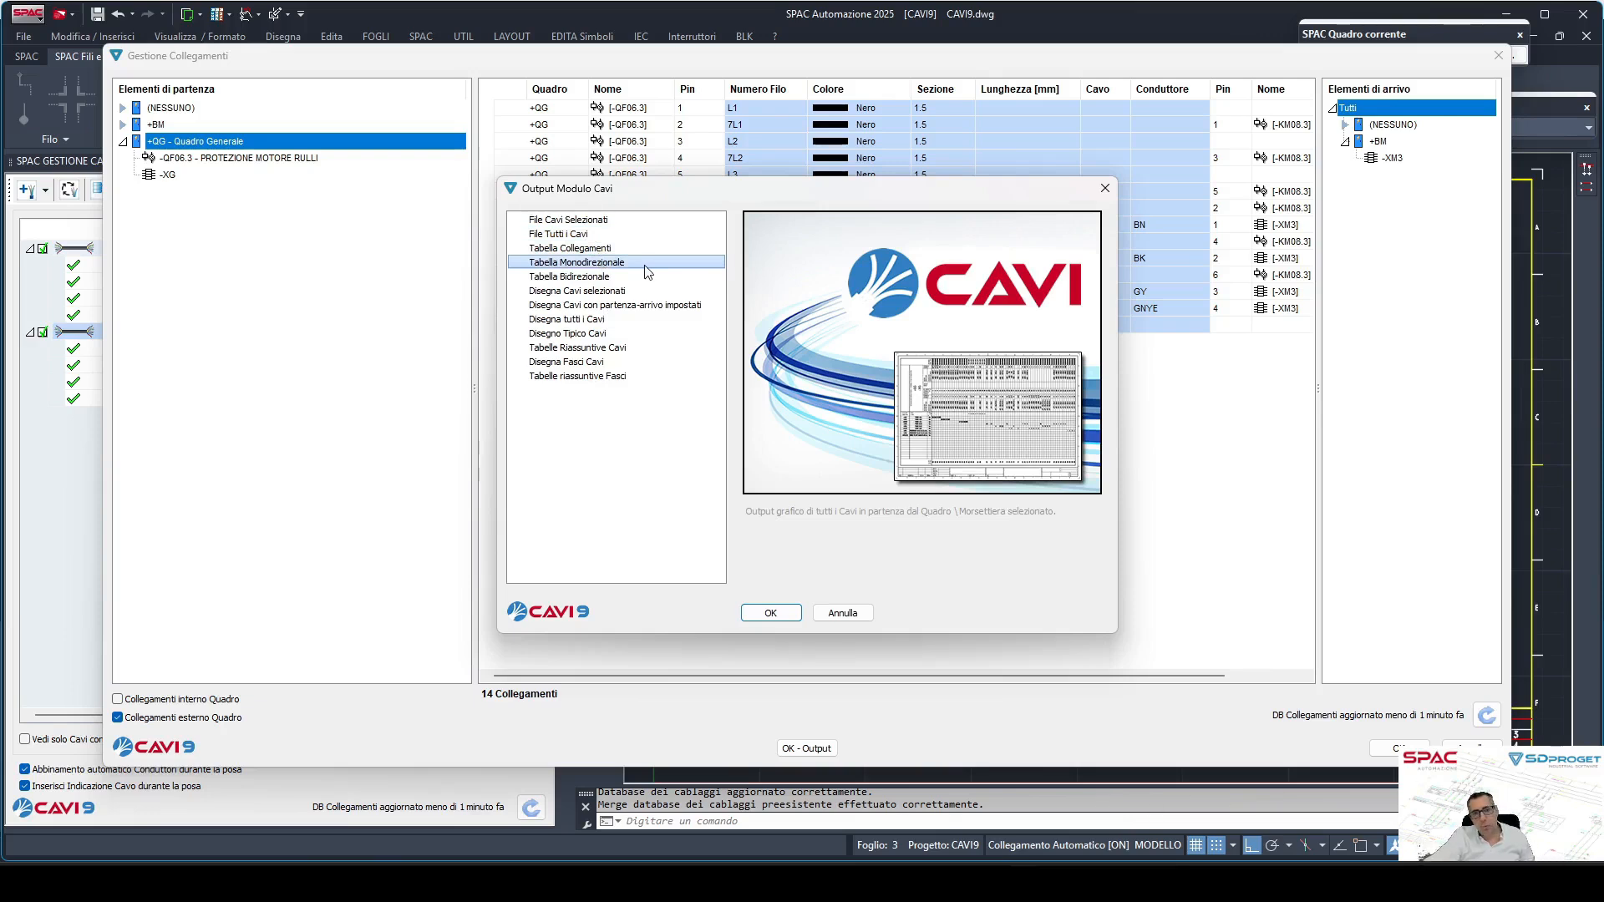
pyautogui.click(646, 276)
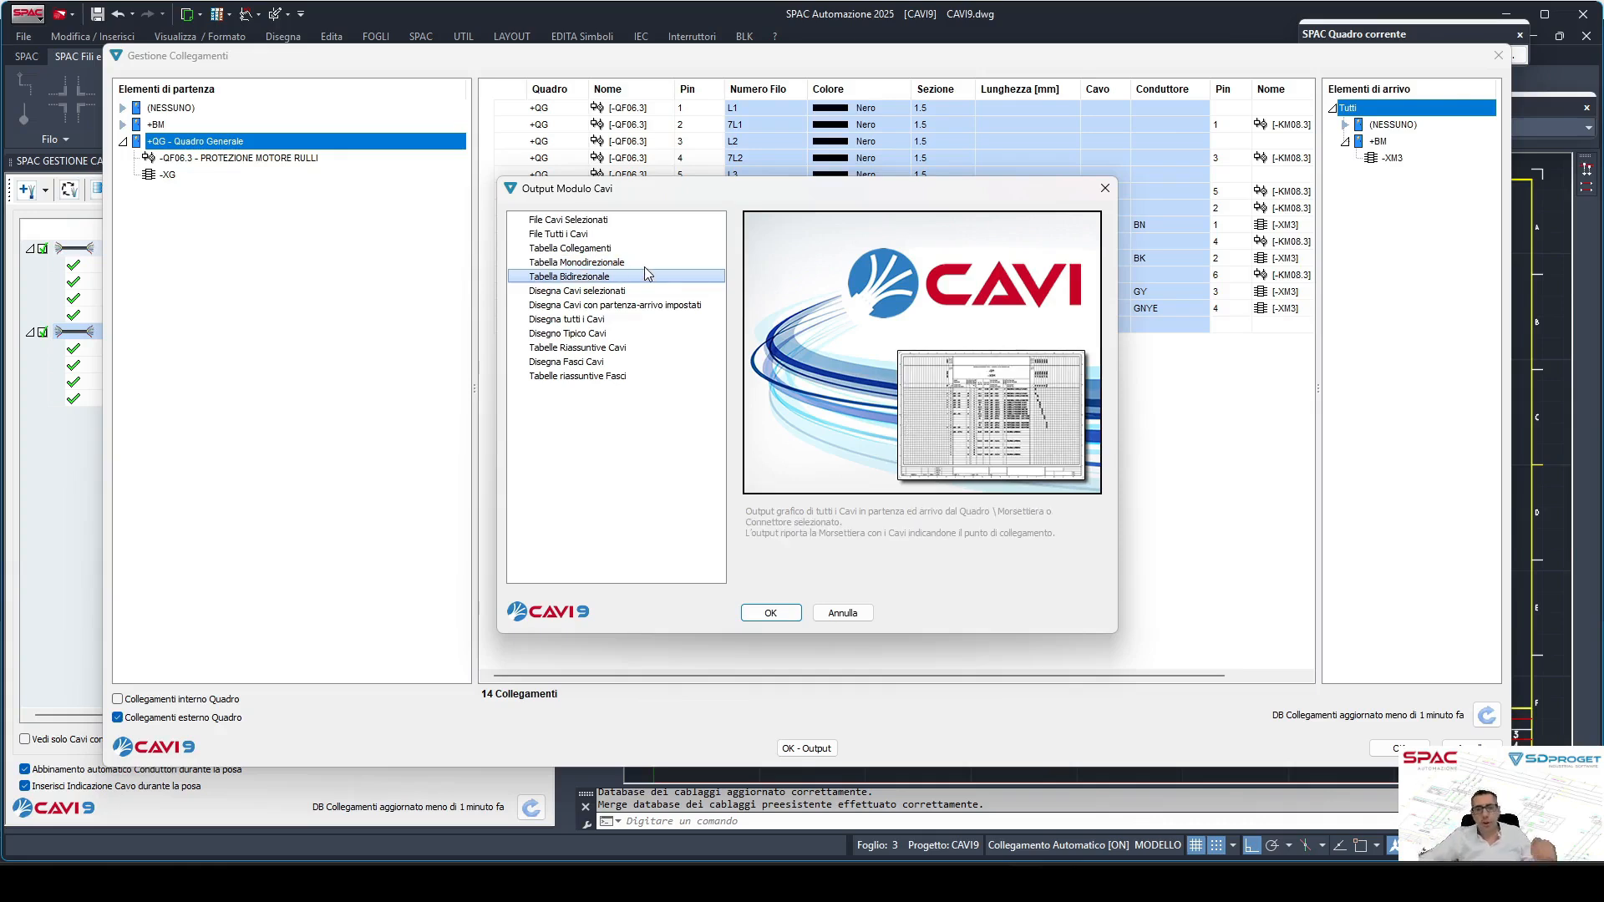
pyautogui.click(641, 290)
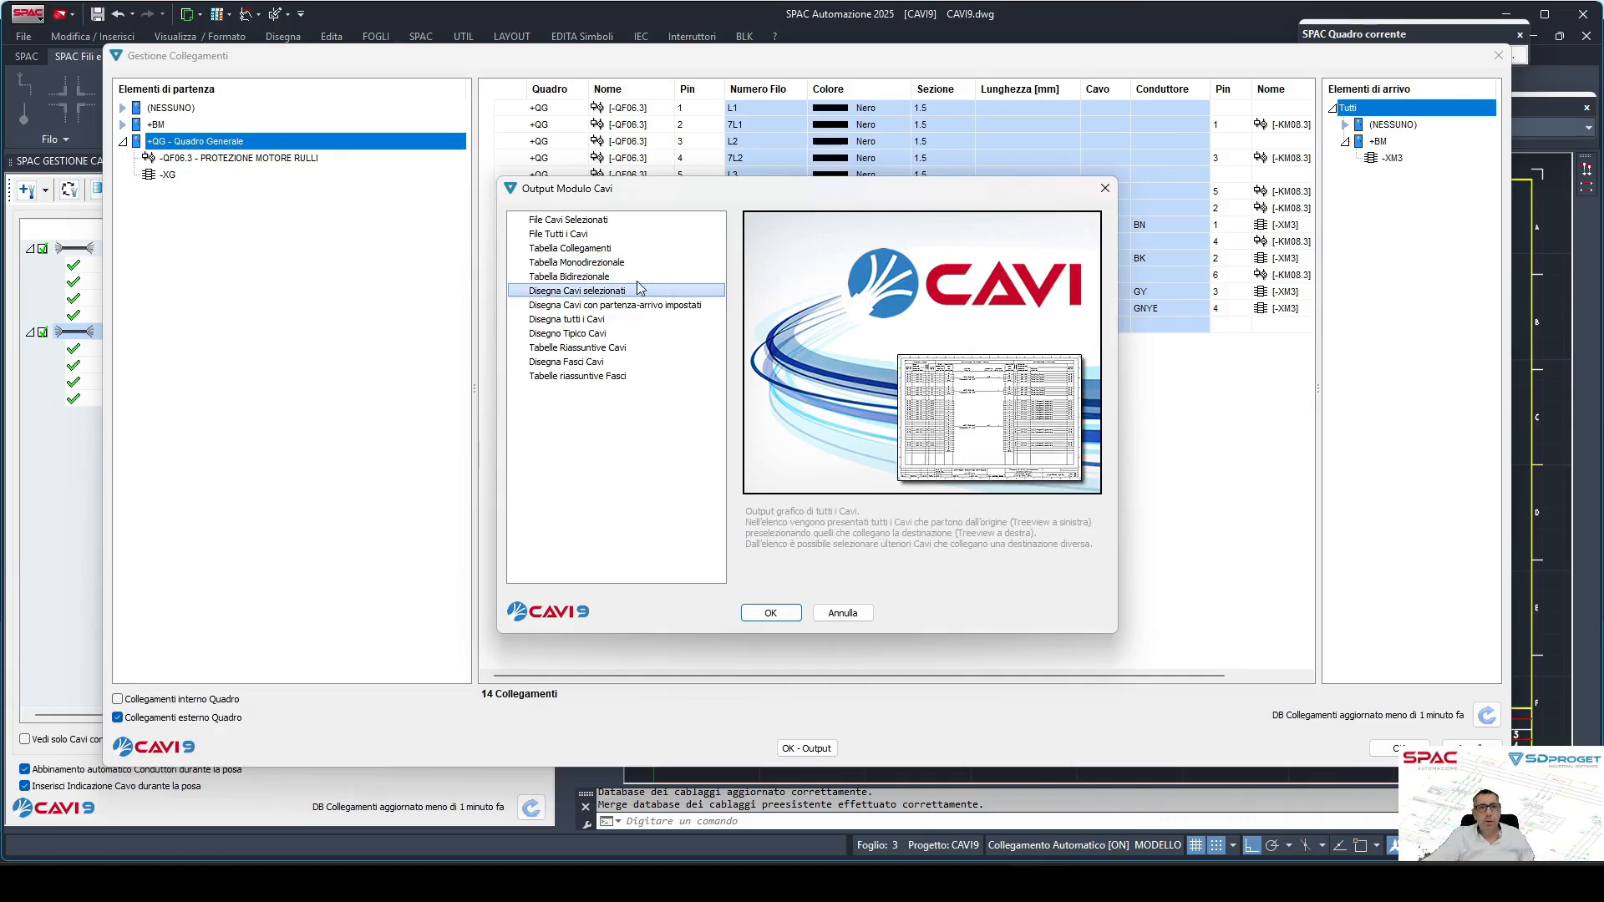
pyautogui.click(637, 320)
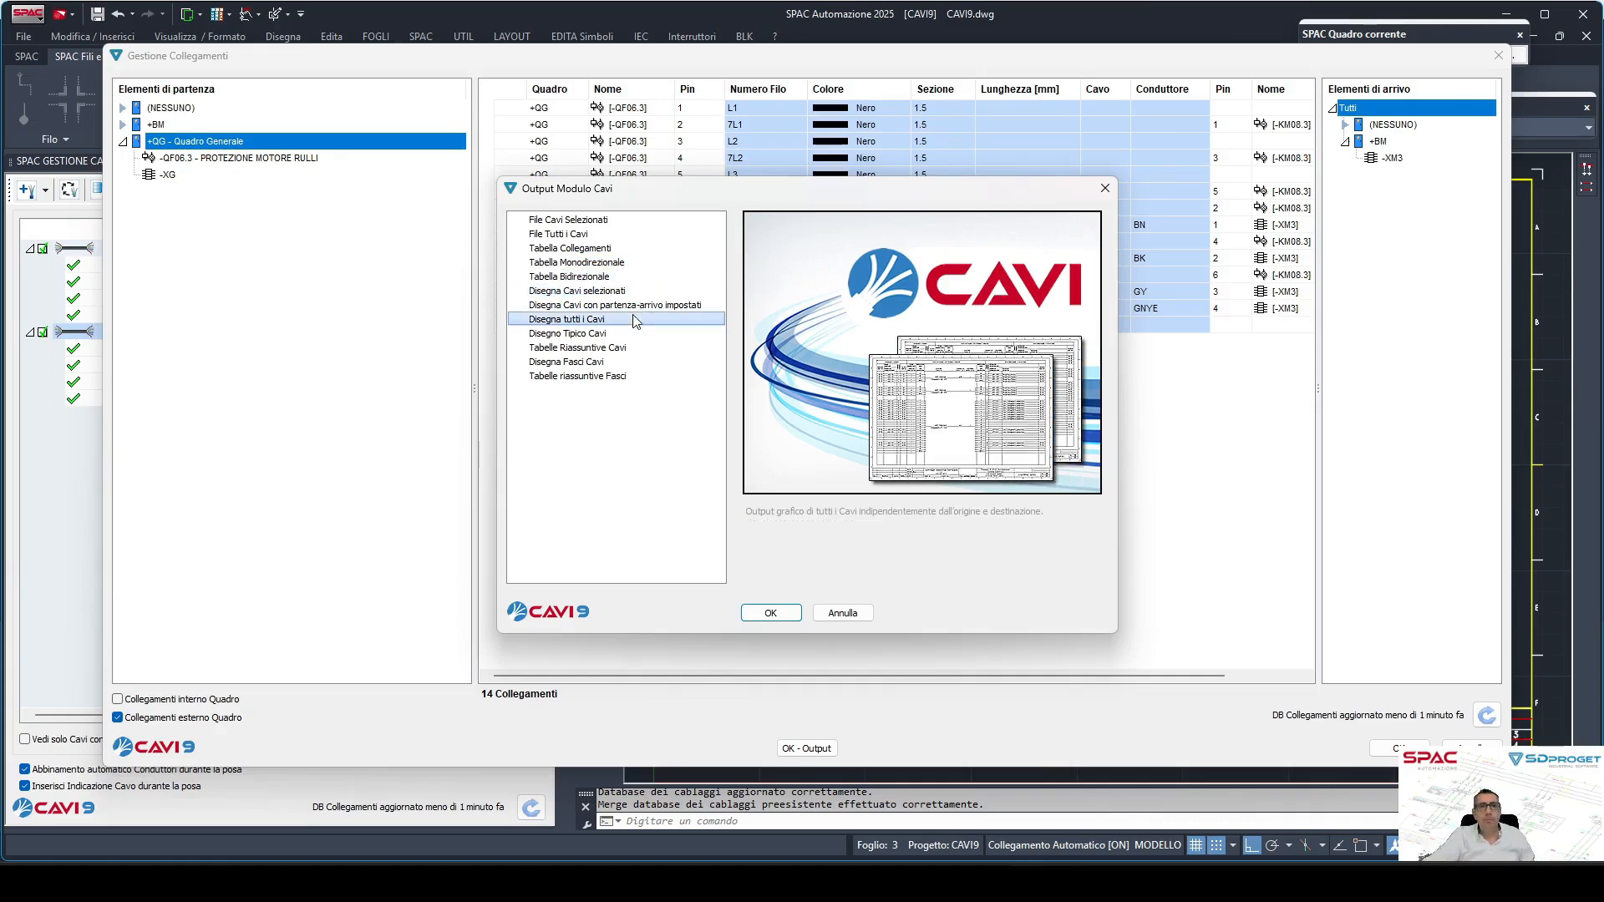
pyautogui.click(627, 333)
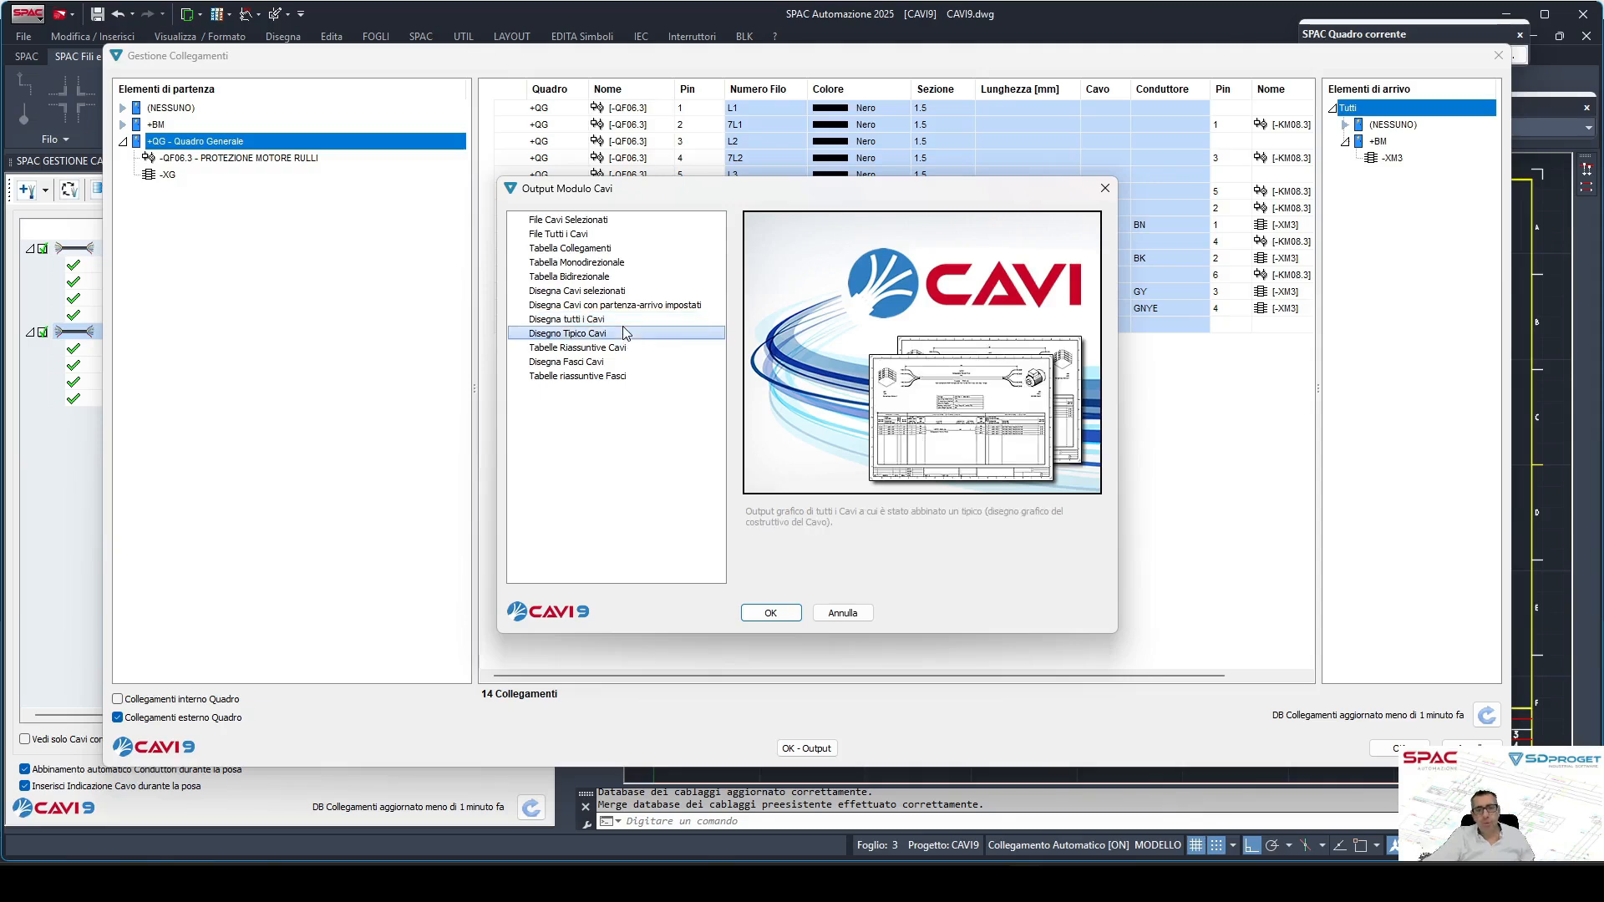
# Choose the Disegna tutti i Cavi output and send both cables, -W01 and -W02, to output.
pyautogui.click(628, 320)
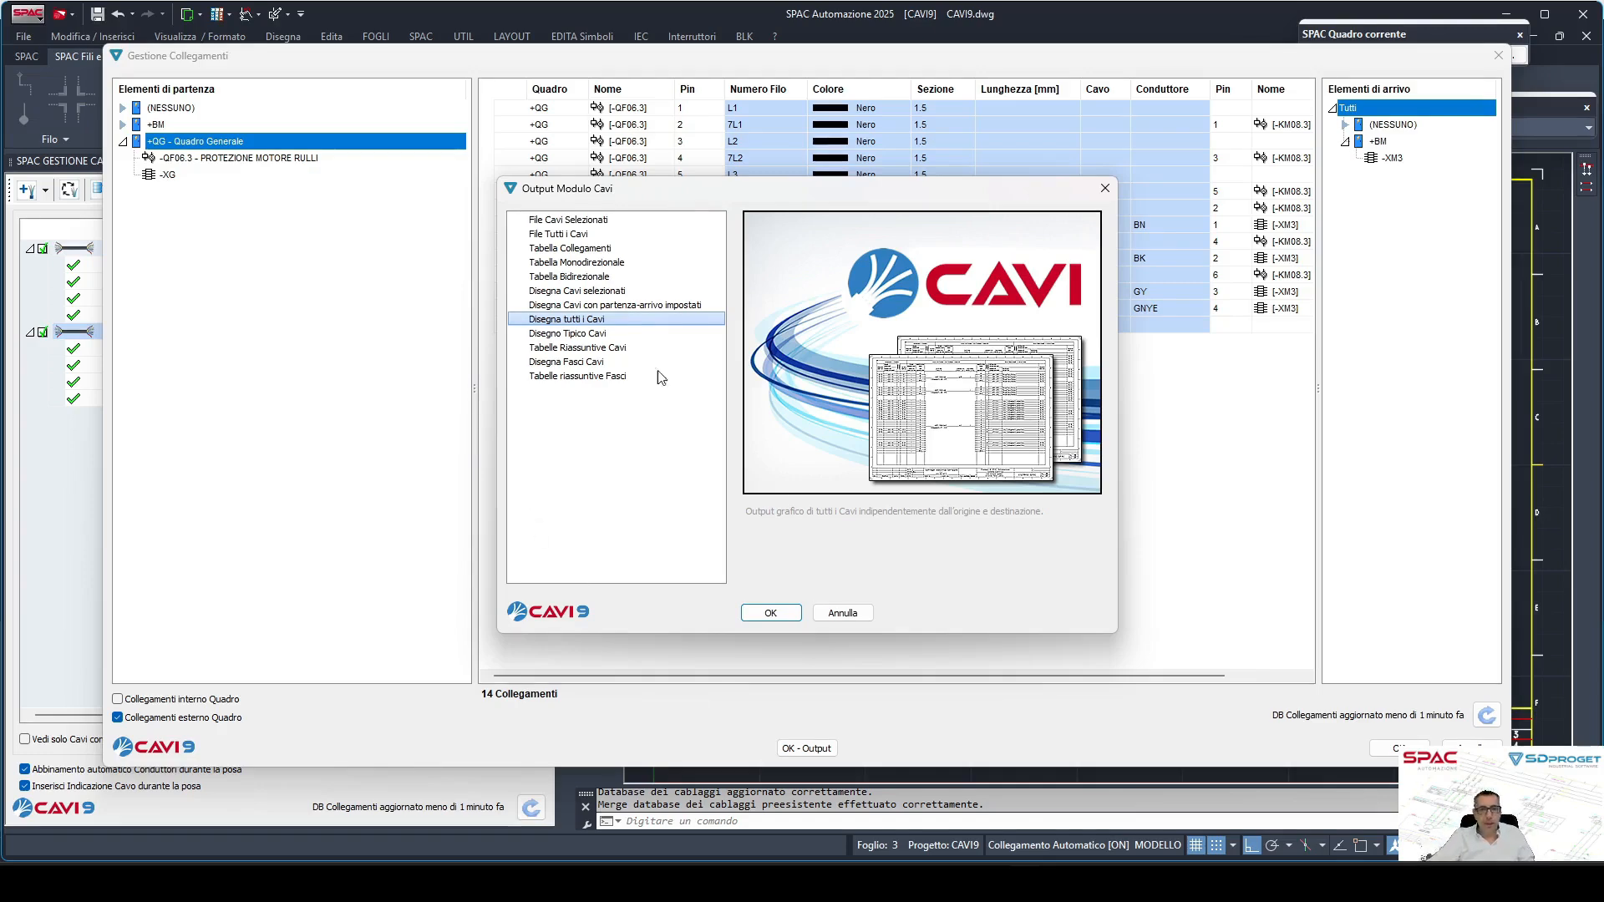
pyautogui.click(783, 615)
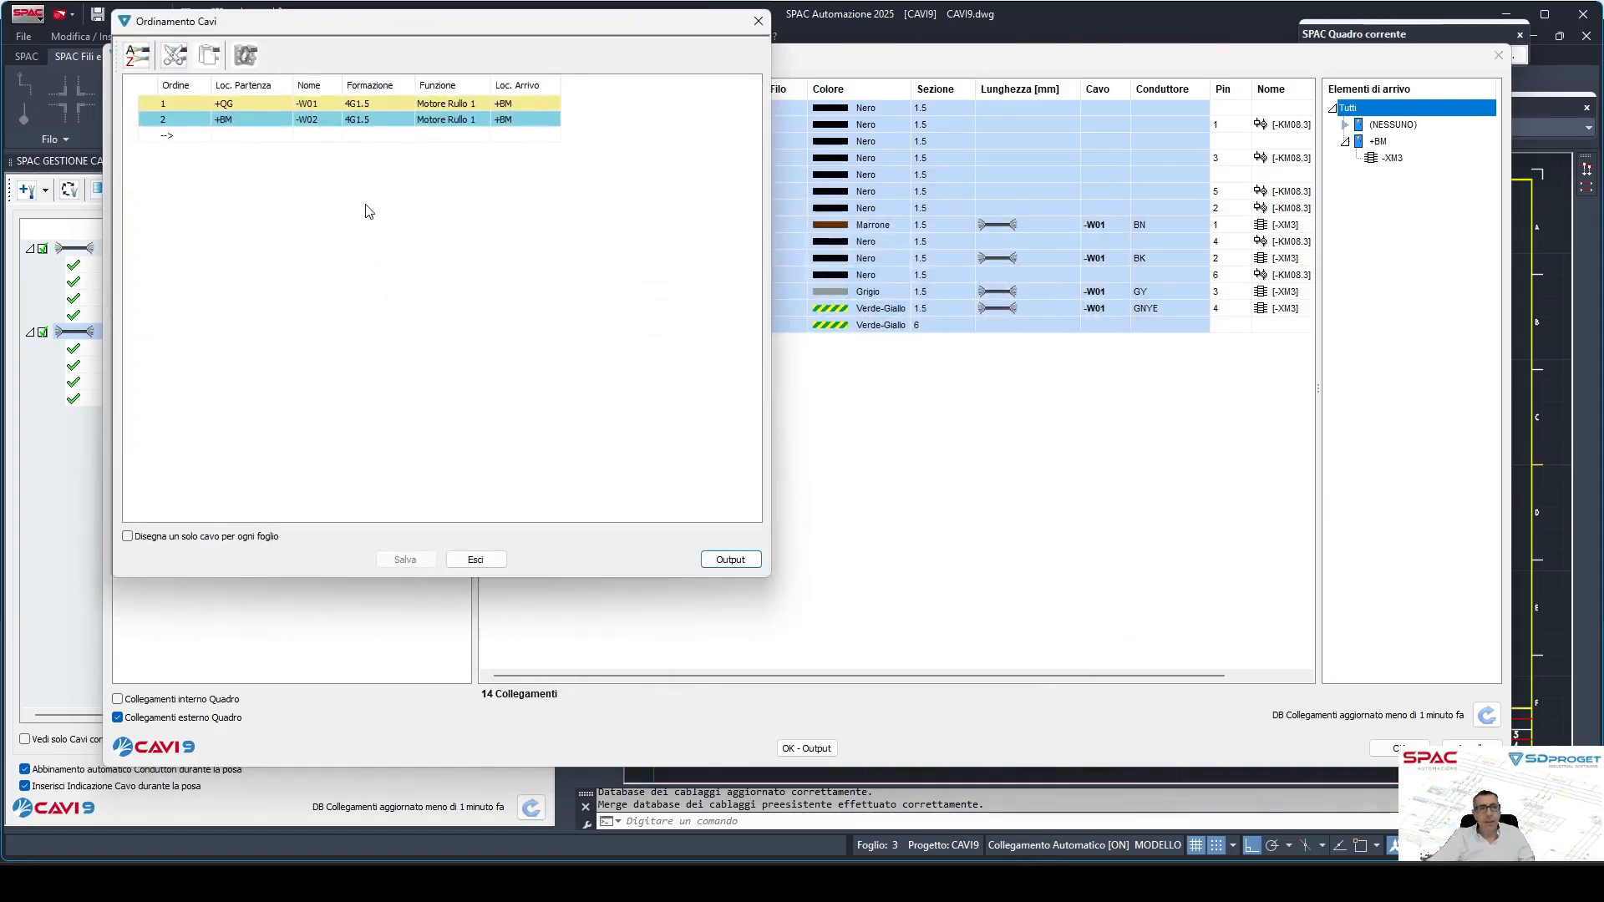
pyautogui.click(286, 106)
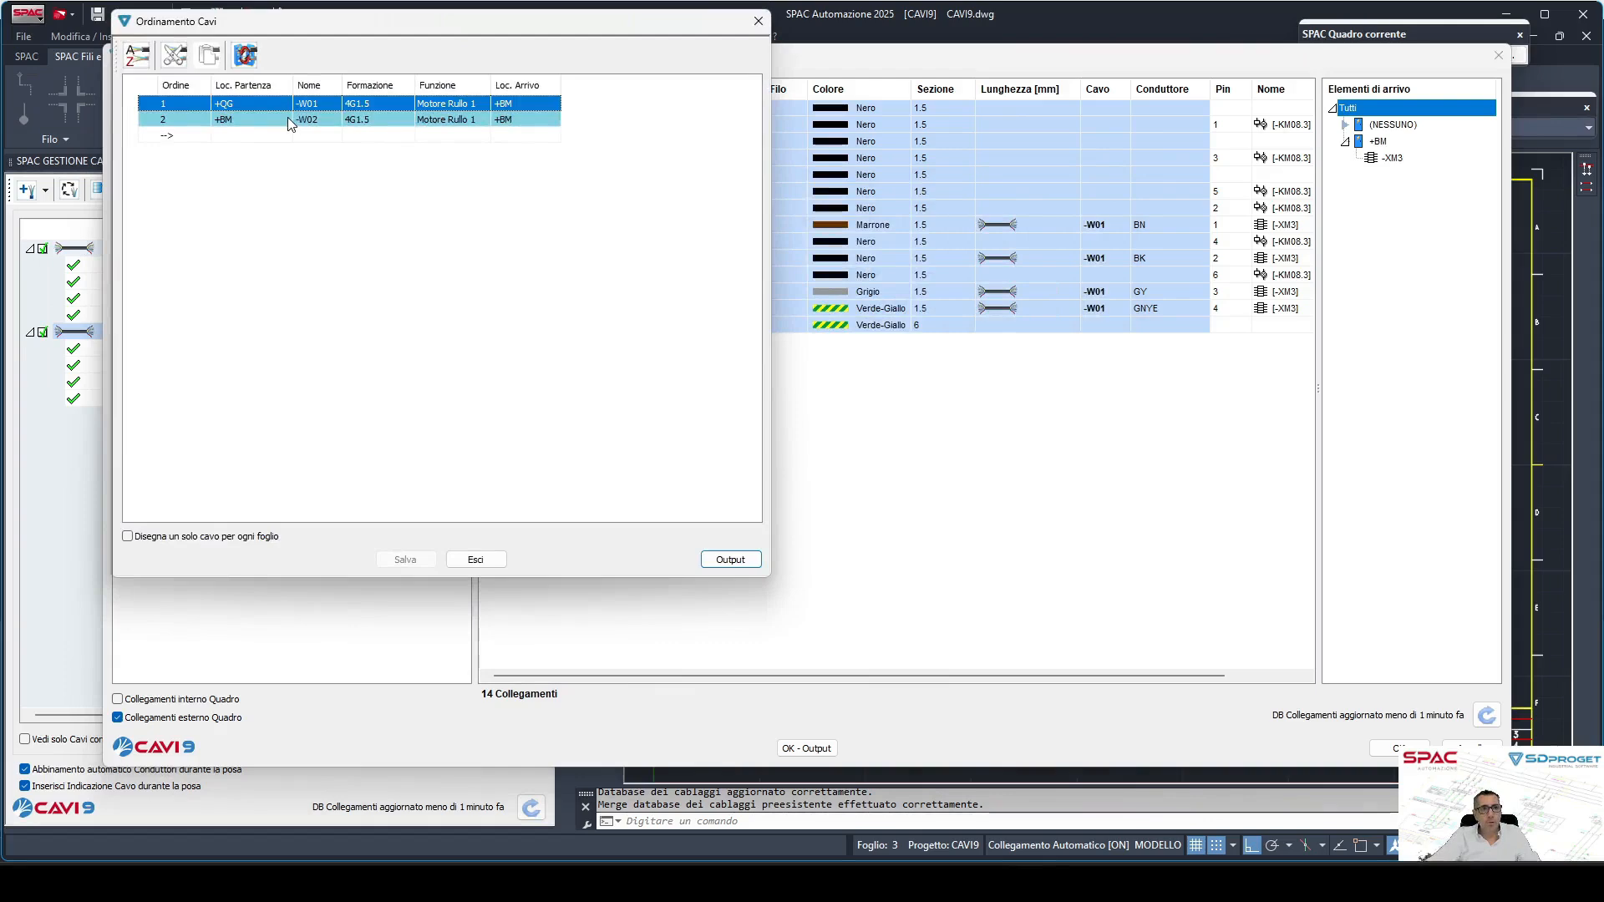
pyautogui.keyDown('shift'); pyautogui.click(289, 117); pyautogui.keyUp('shift')
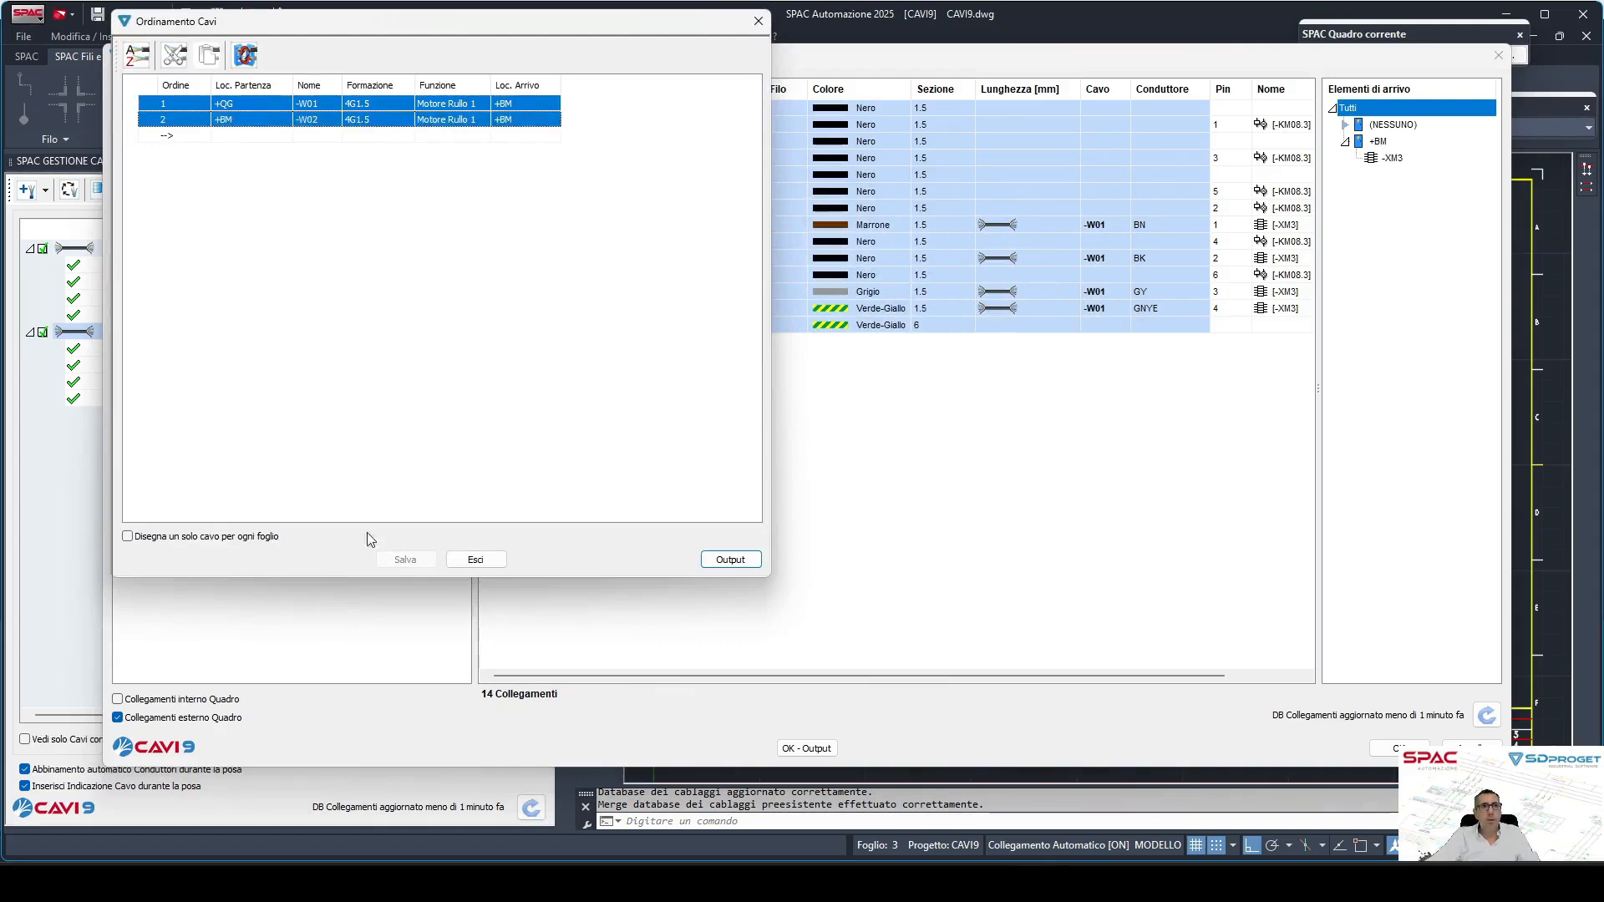
pyautogui.click(729, 561)
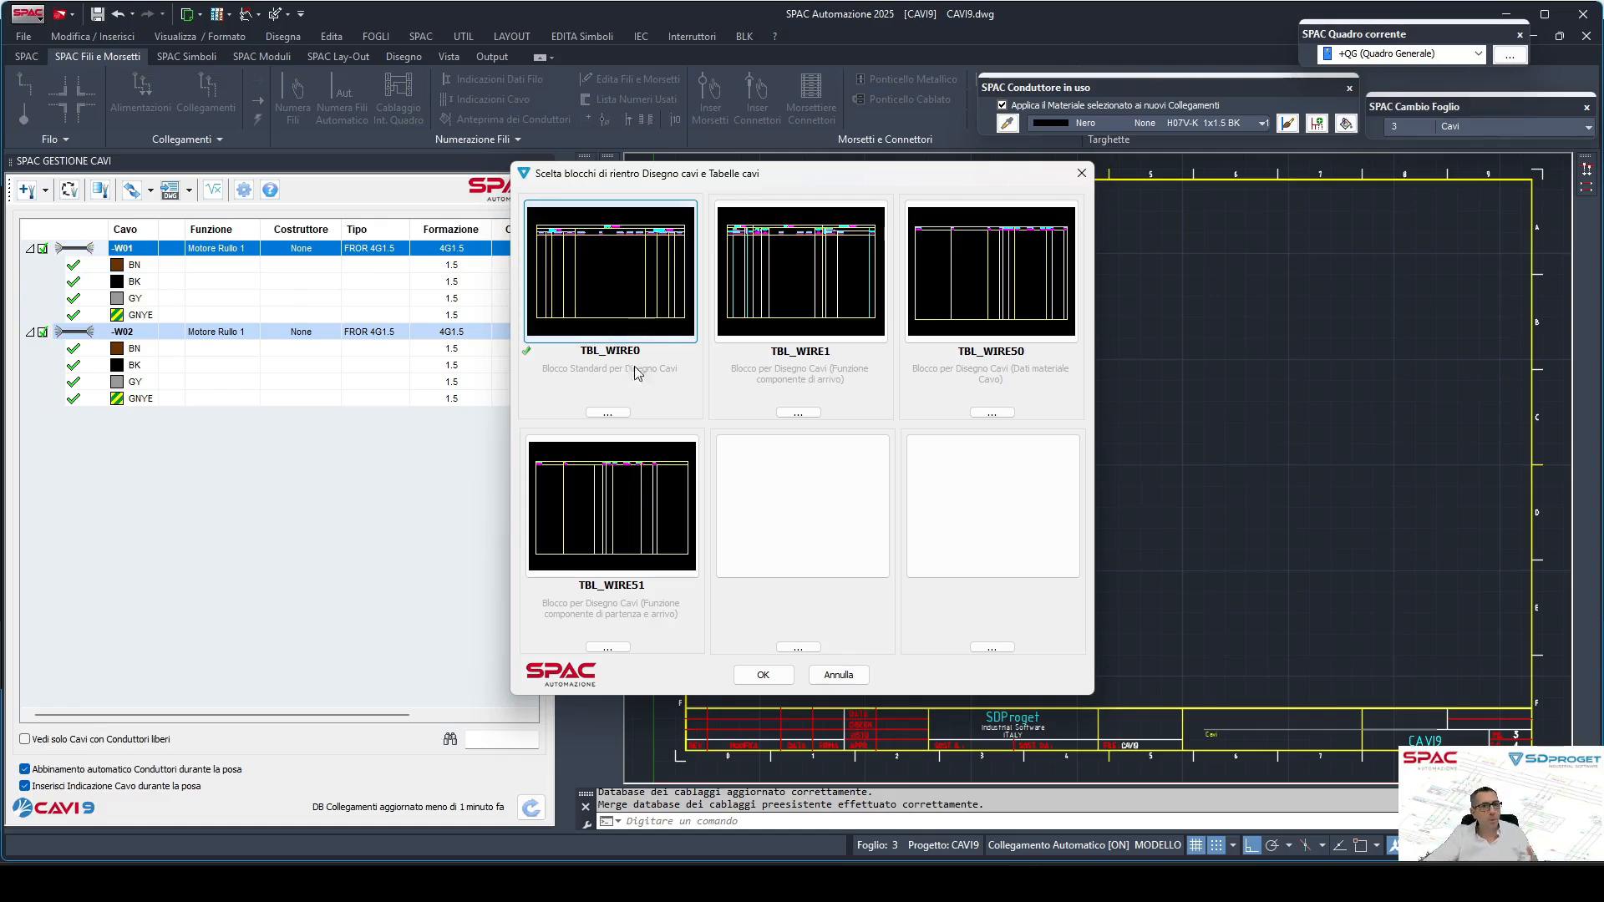
# Draw the cables on sheet 3 using the standard TBL_WIRE0 block, and close the connections management.
pyautogui.click(765, 675)
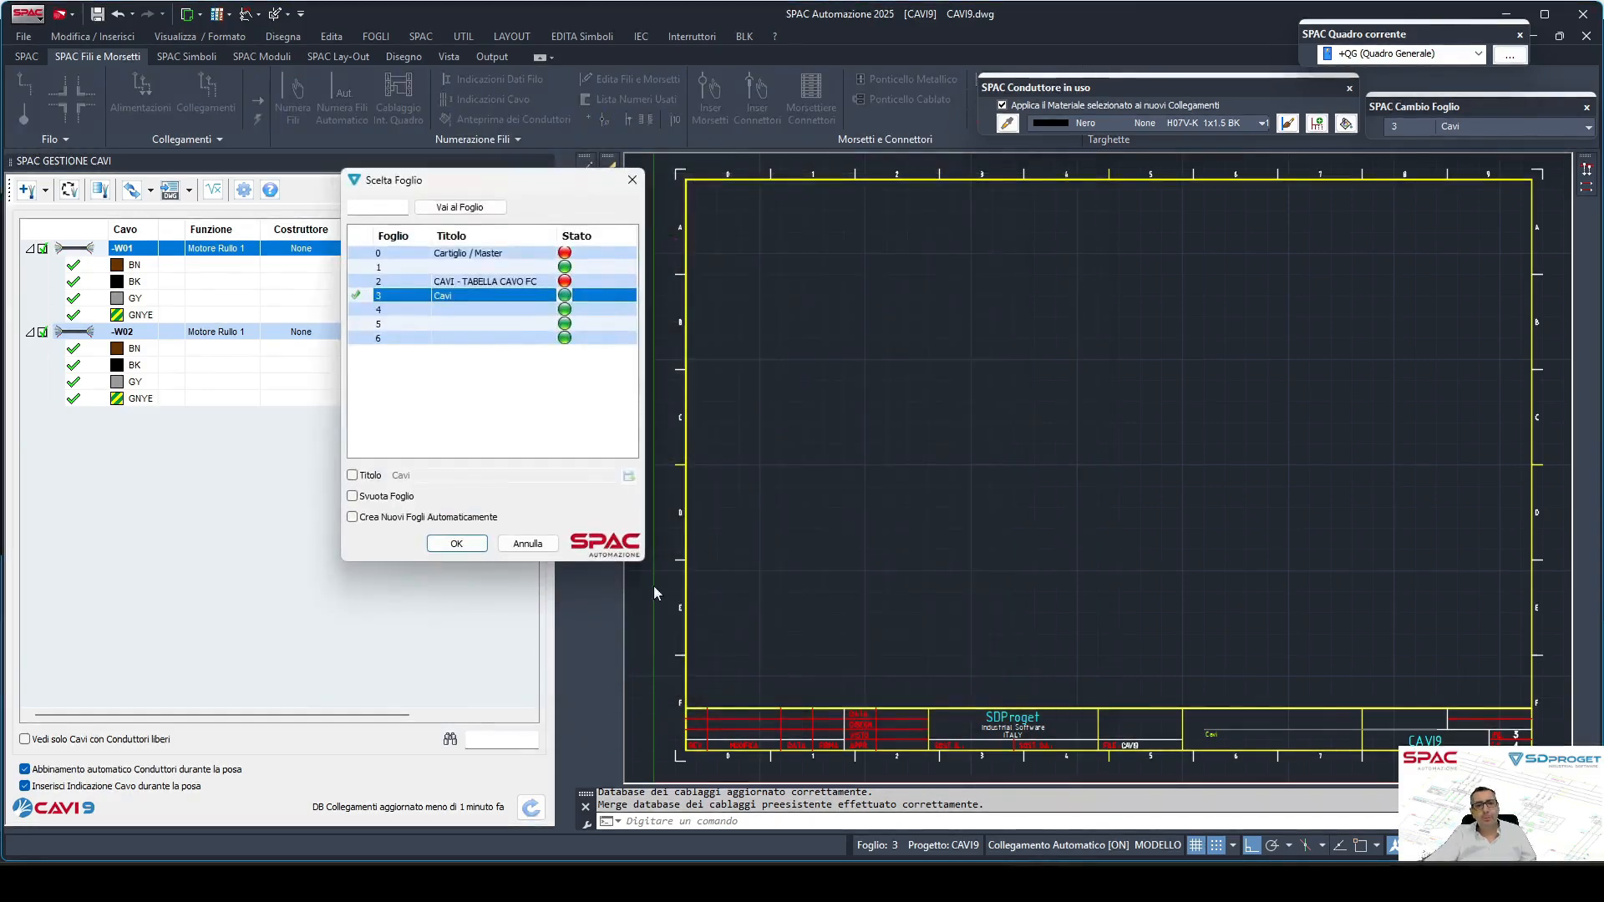
pyautogui.click(455, 544)
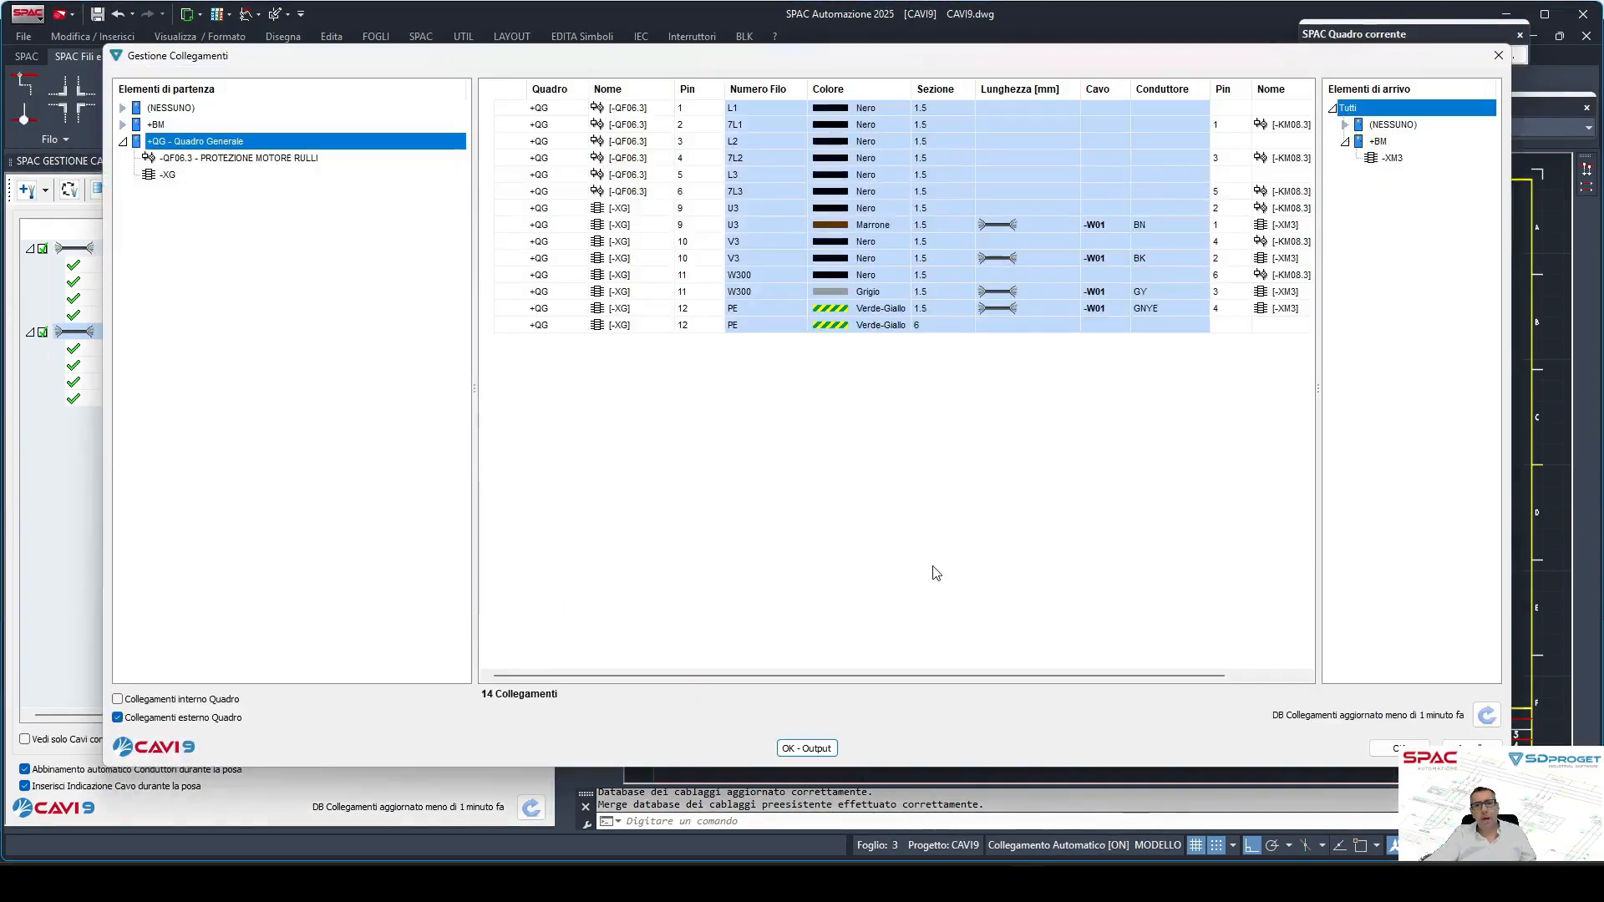
pyautogui.click(1387, 748)
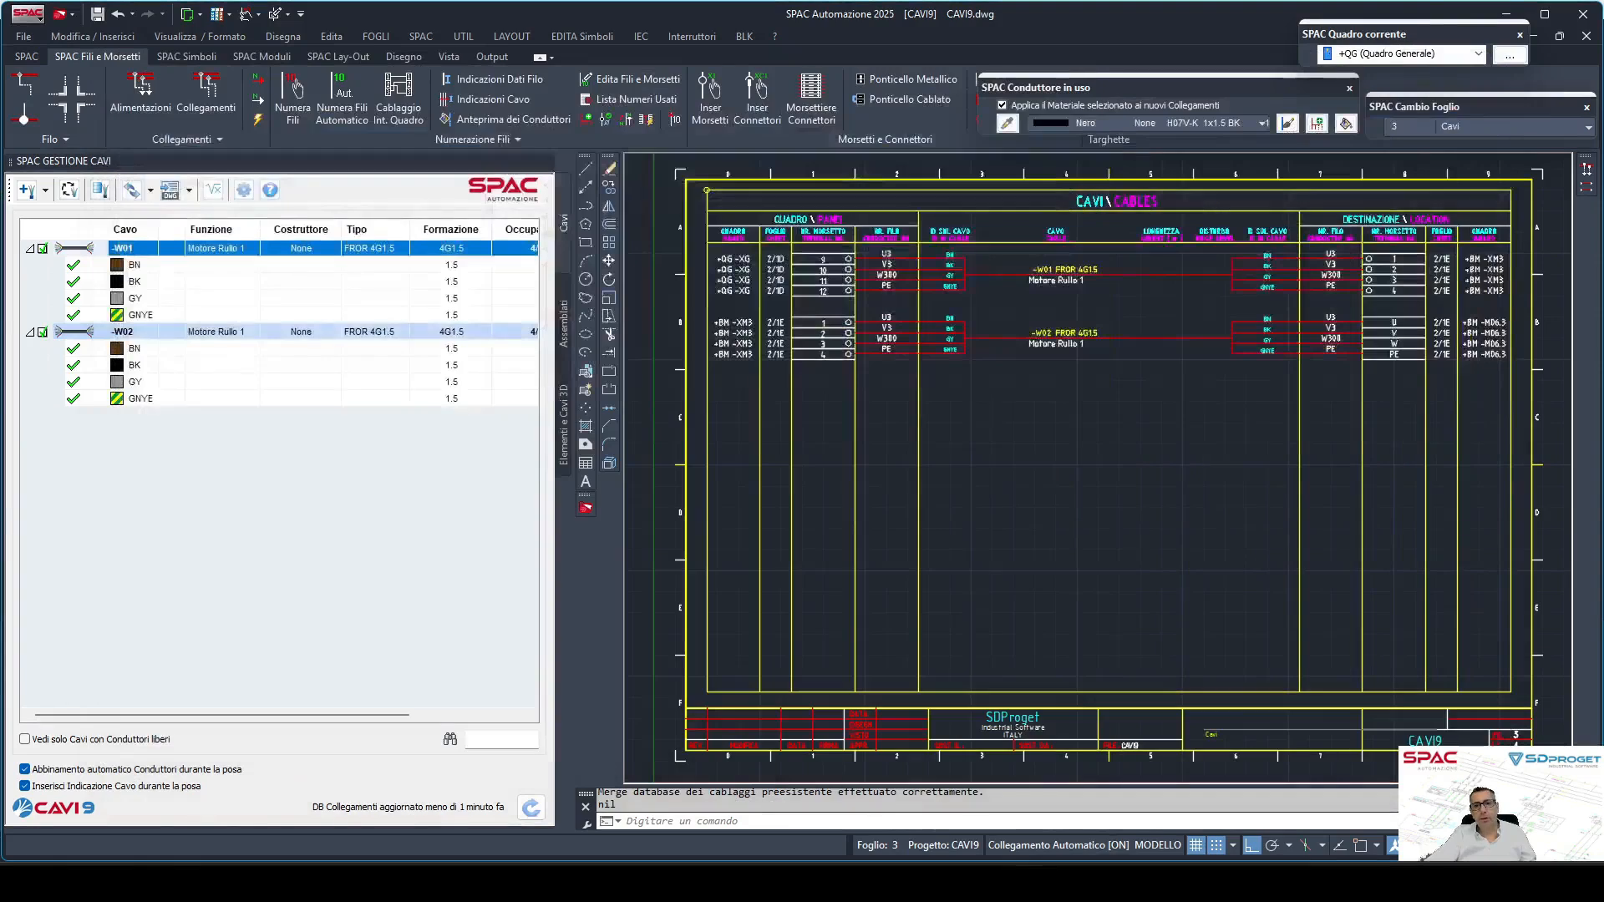
# Examine the cable drawing on sheet 3: panel, sheet, terminal, wire number and conductor ID columns, plus the length and destination columns.
pyautogui.scroll(4, 953, 298)
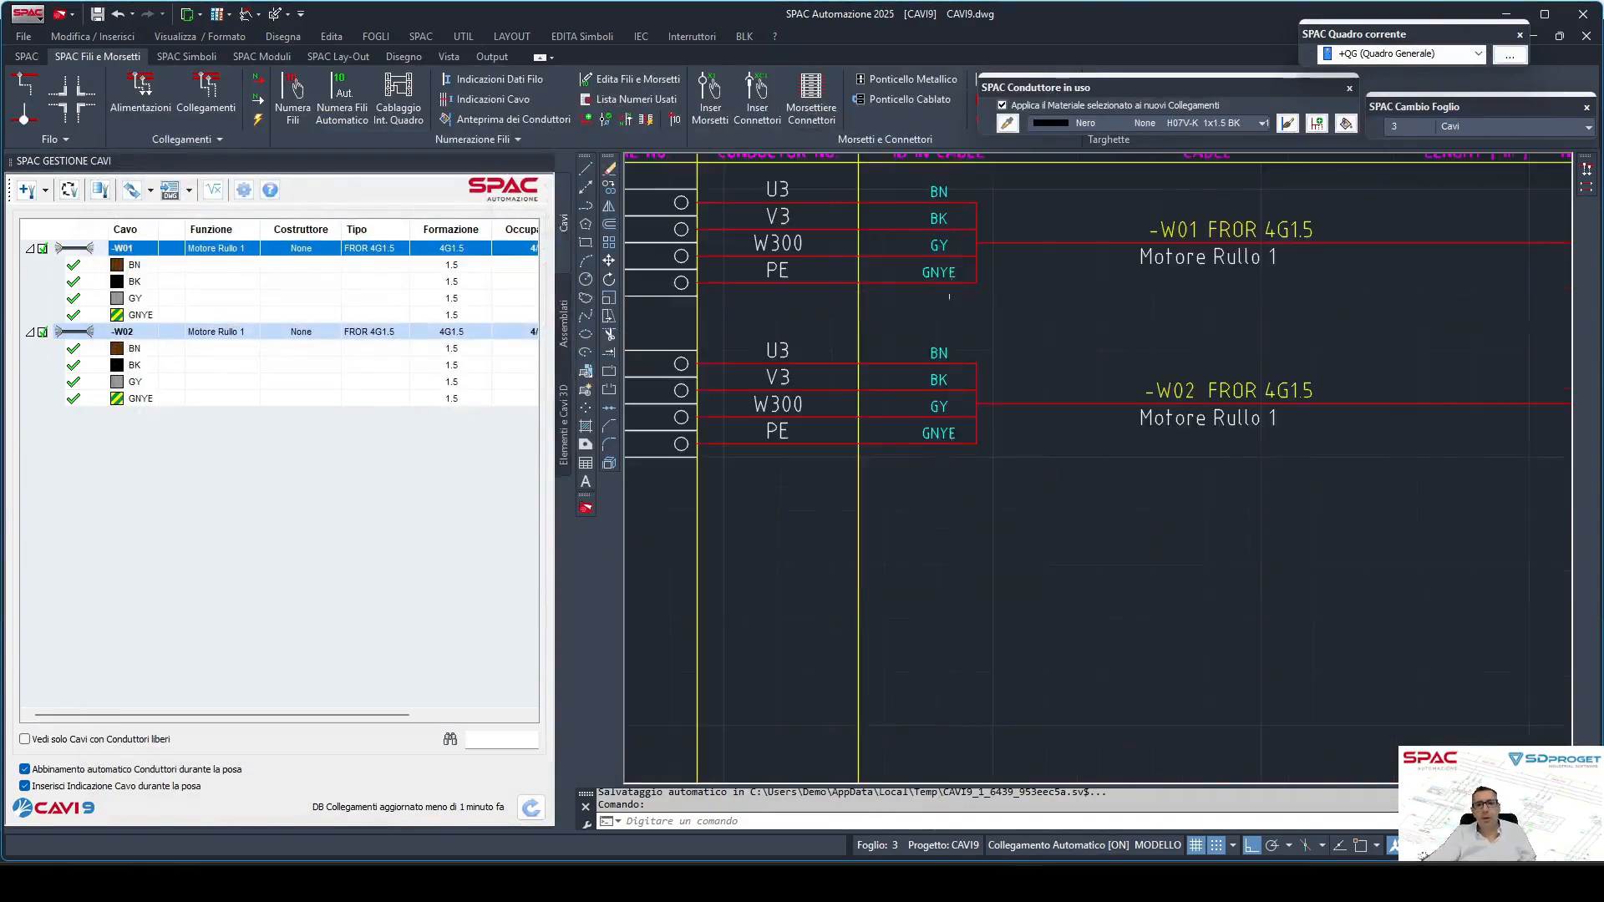
pyautogui.moveTo(953, 297); pyautogui.dragTo(1001, 425, button='middle')
pyautogui.scroll(-2, 1282, 372)
pyautogui.scroll(-2, 1282, 371)
pyautogui.moveTo(1224, 418); pyautogui.dragTo(994, 399, button='middle')
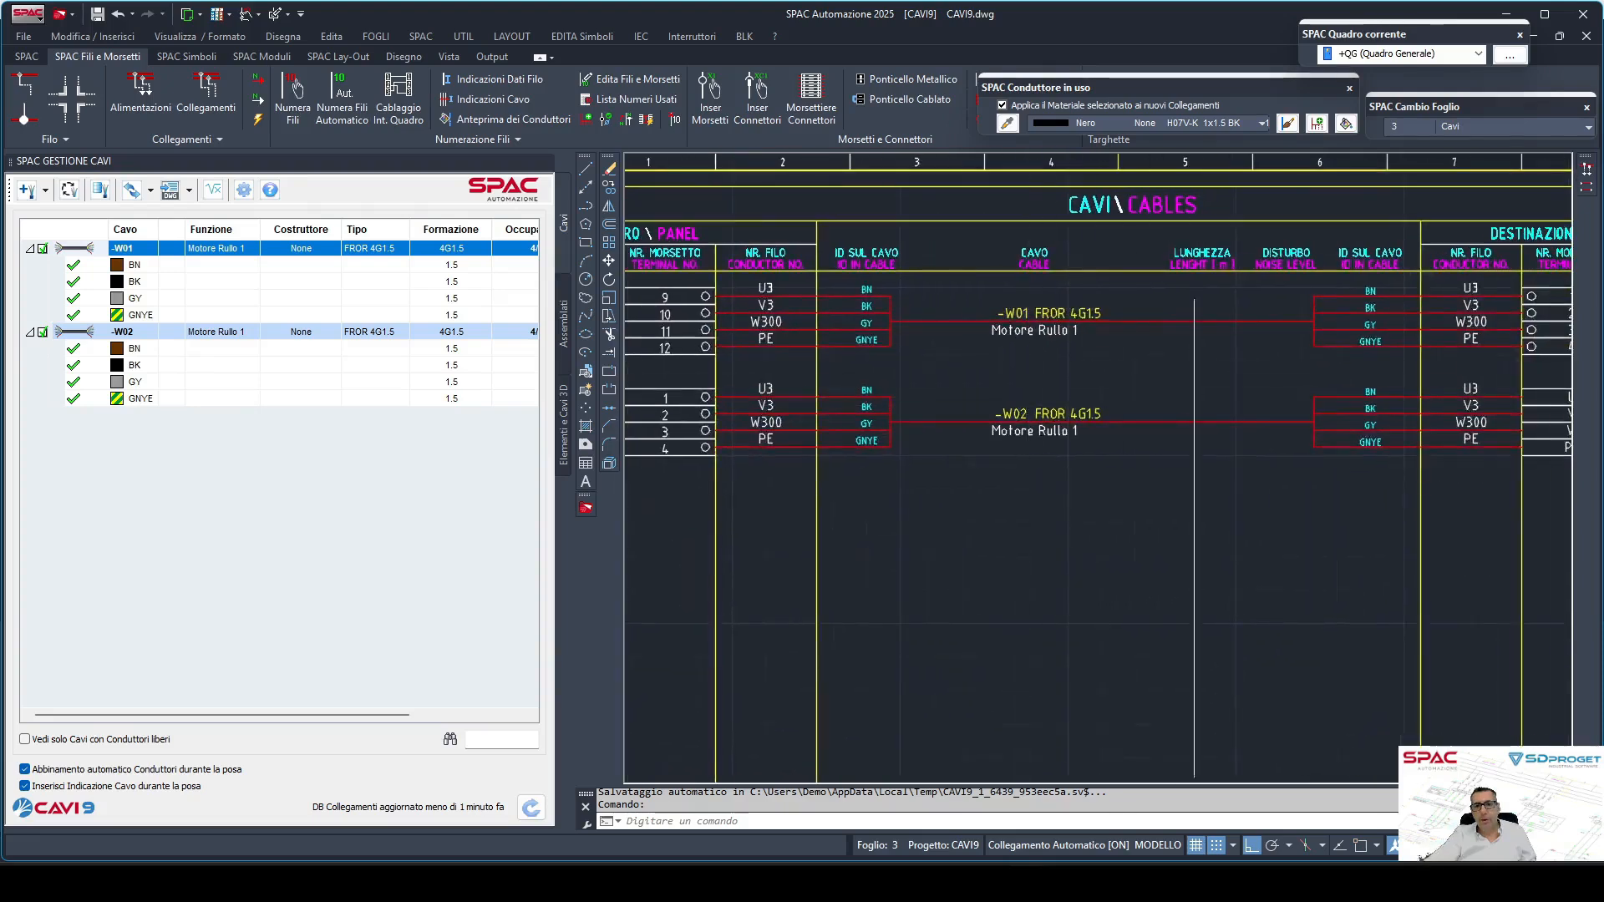
pyautogui.moveTo(903, 435); pyautogui.dragTo(1169, 432, button='middle')
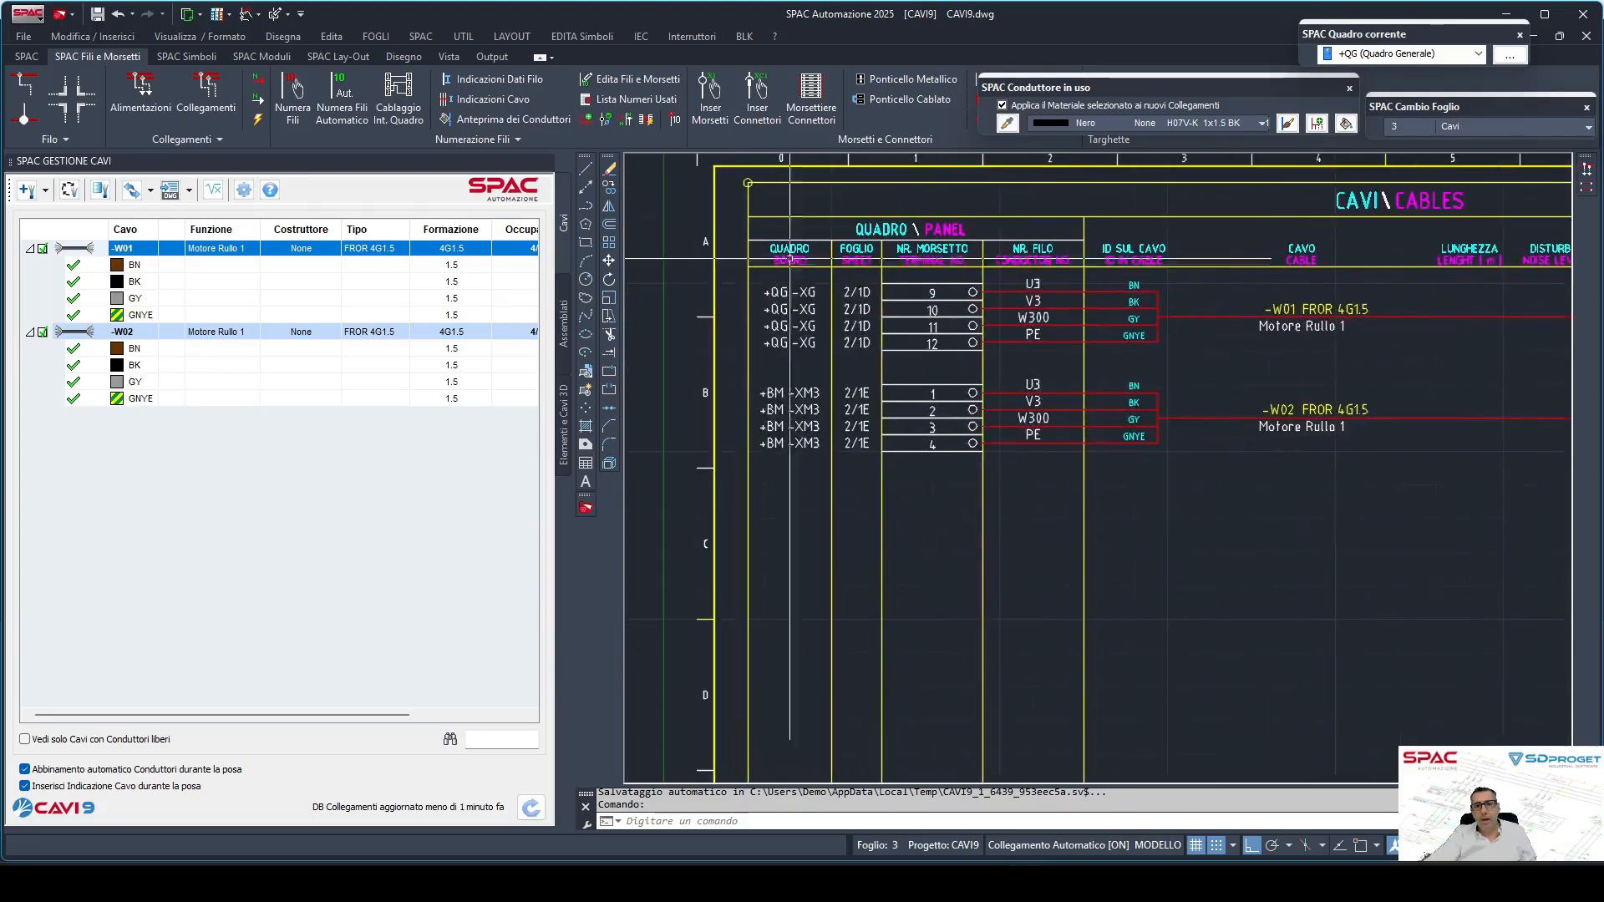
pyautogui.moveTo(1173, 518); pyautogui.dragTo(1150, 477, button='middle')
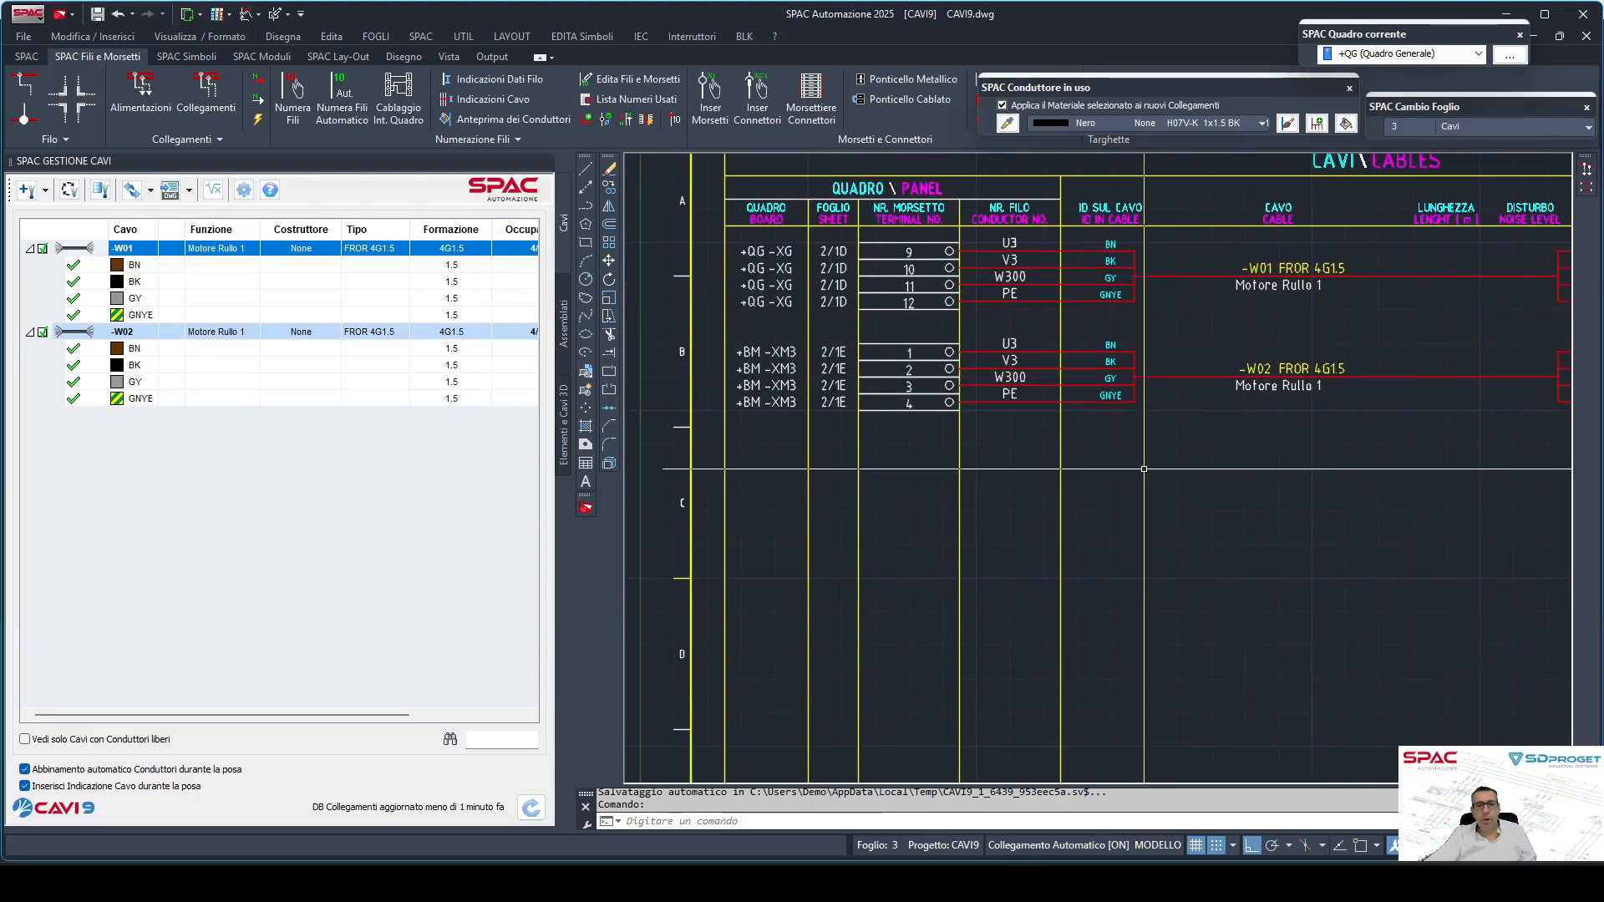
pyautogui.scroll(2, 1111, 236)
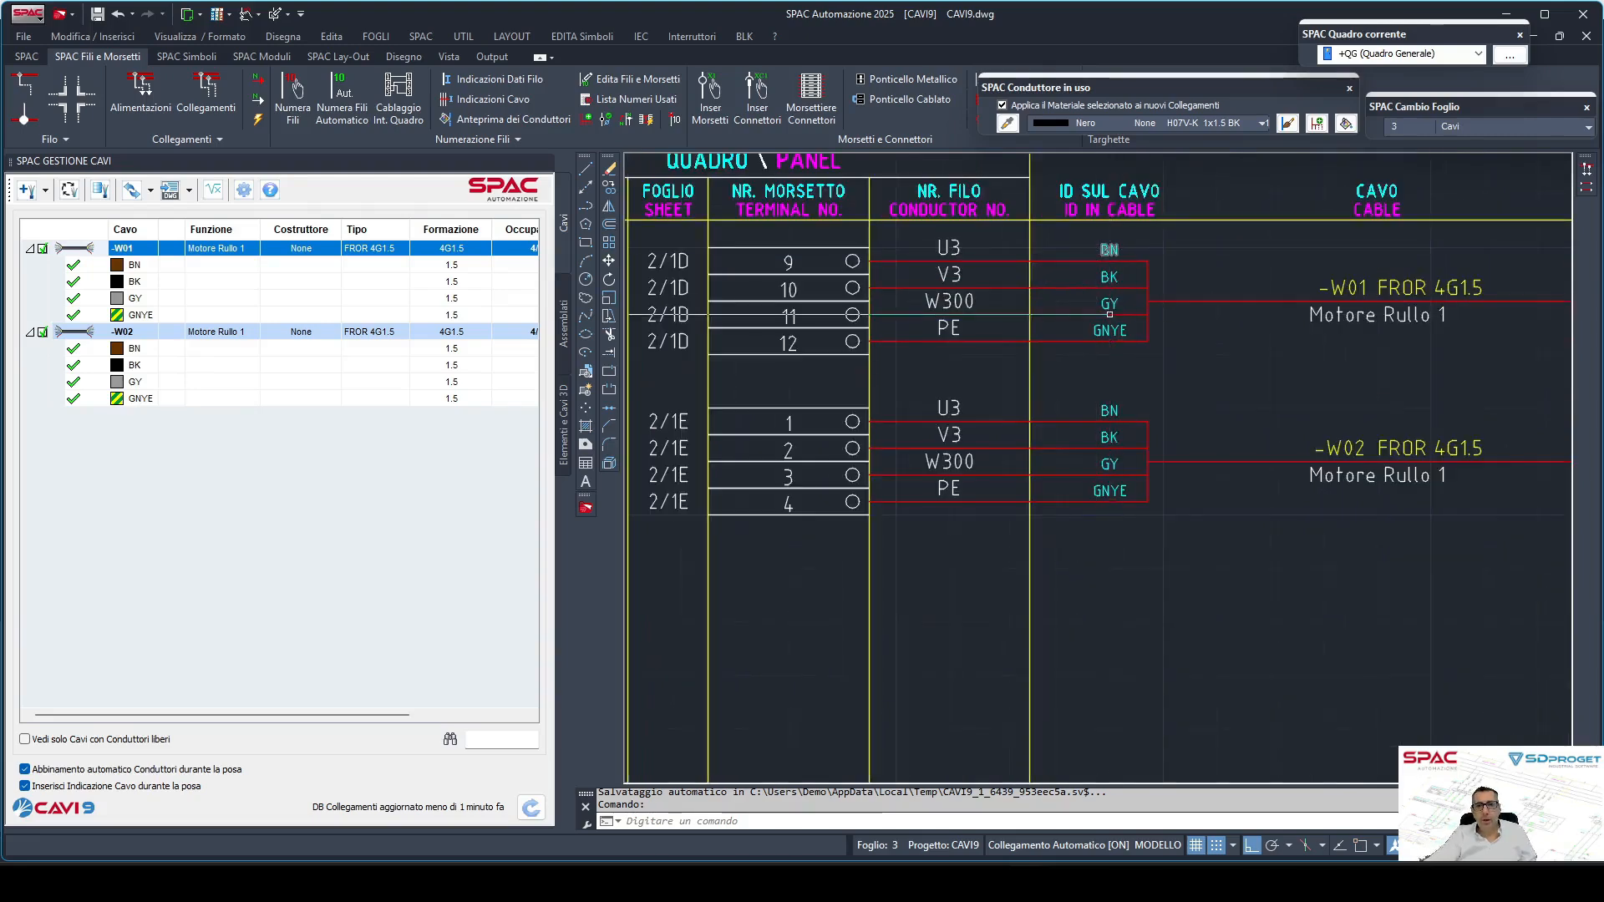
pyautogui.moveTo(865, 323); pyautogui.dragTo(1039, 349, button='middle')
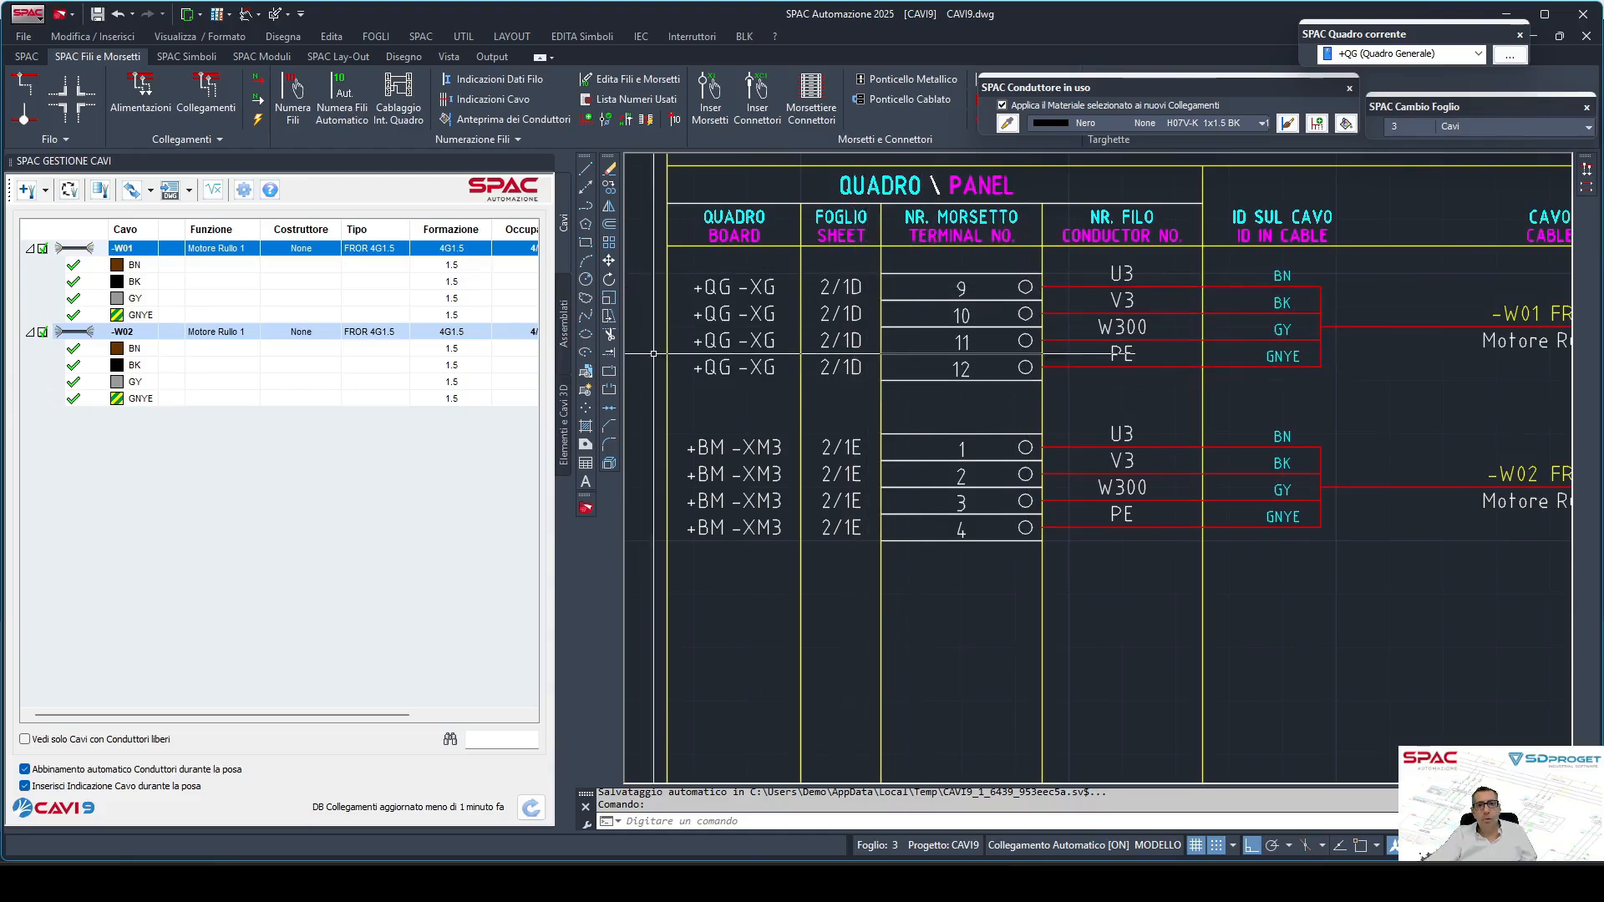
pyautogui.scroll(-2, 864, 301)
pyautogui.moveTo(1202, 393); pyautogui.dragTo(980, 369, button='middle')
pyautogui.scroll(-3, 1120, 404)
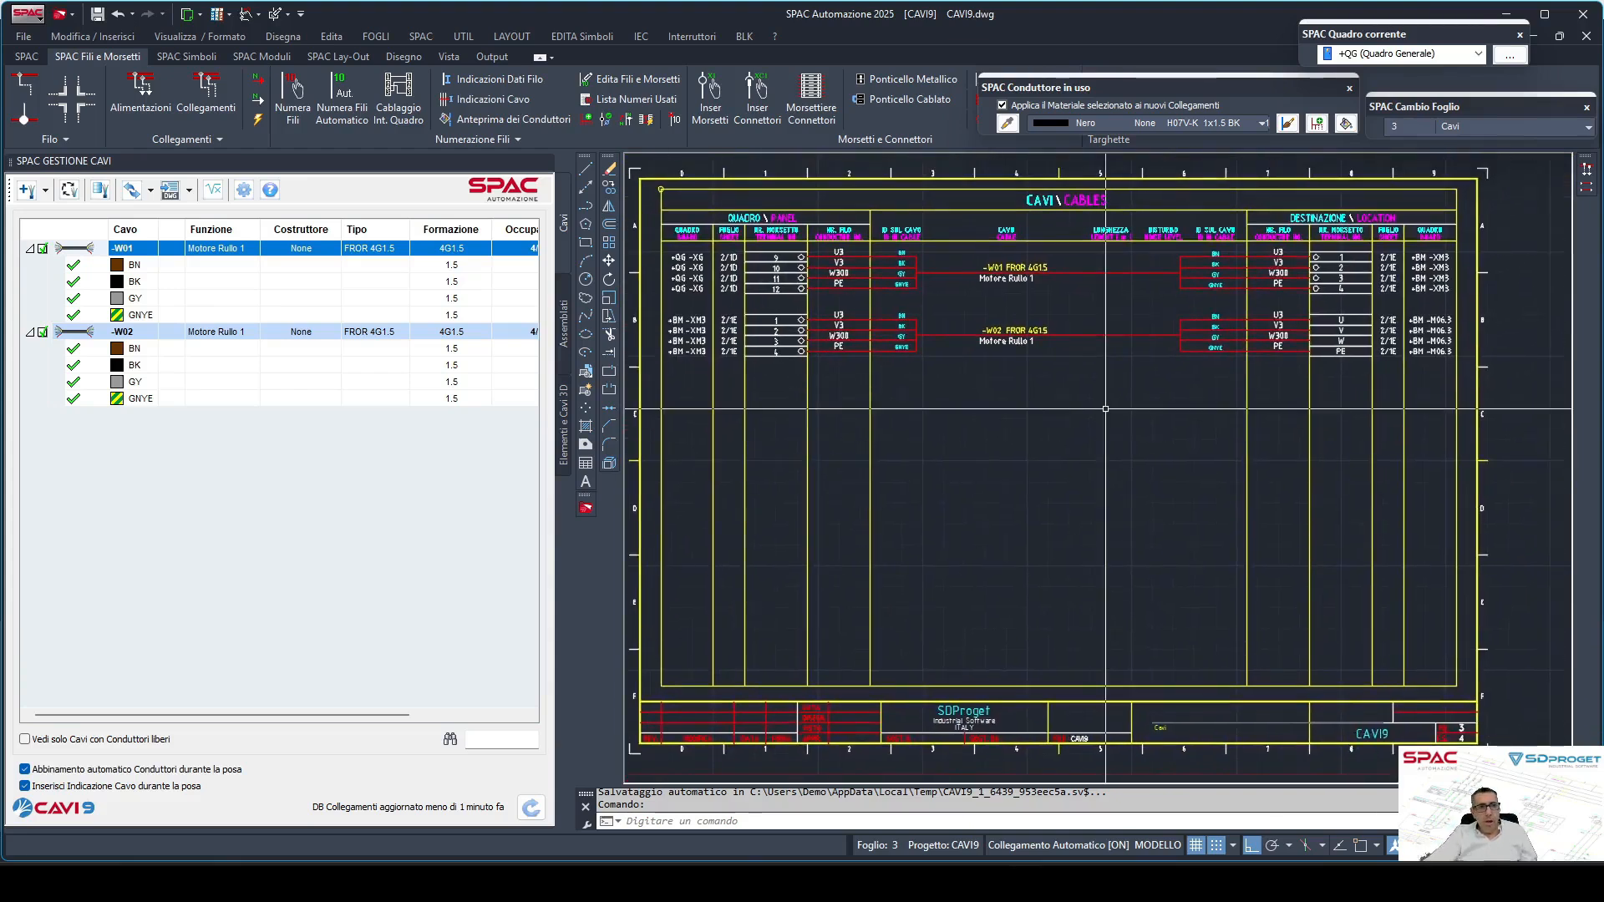
# Set the length of cable -W01 to 20 m and save the multi-sheet drawing.
pyautogui.rightClick(303, 253)
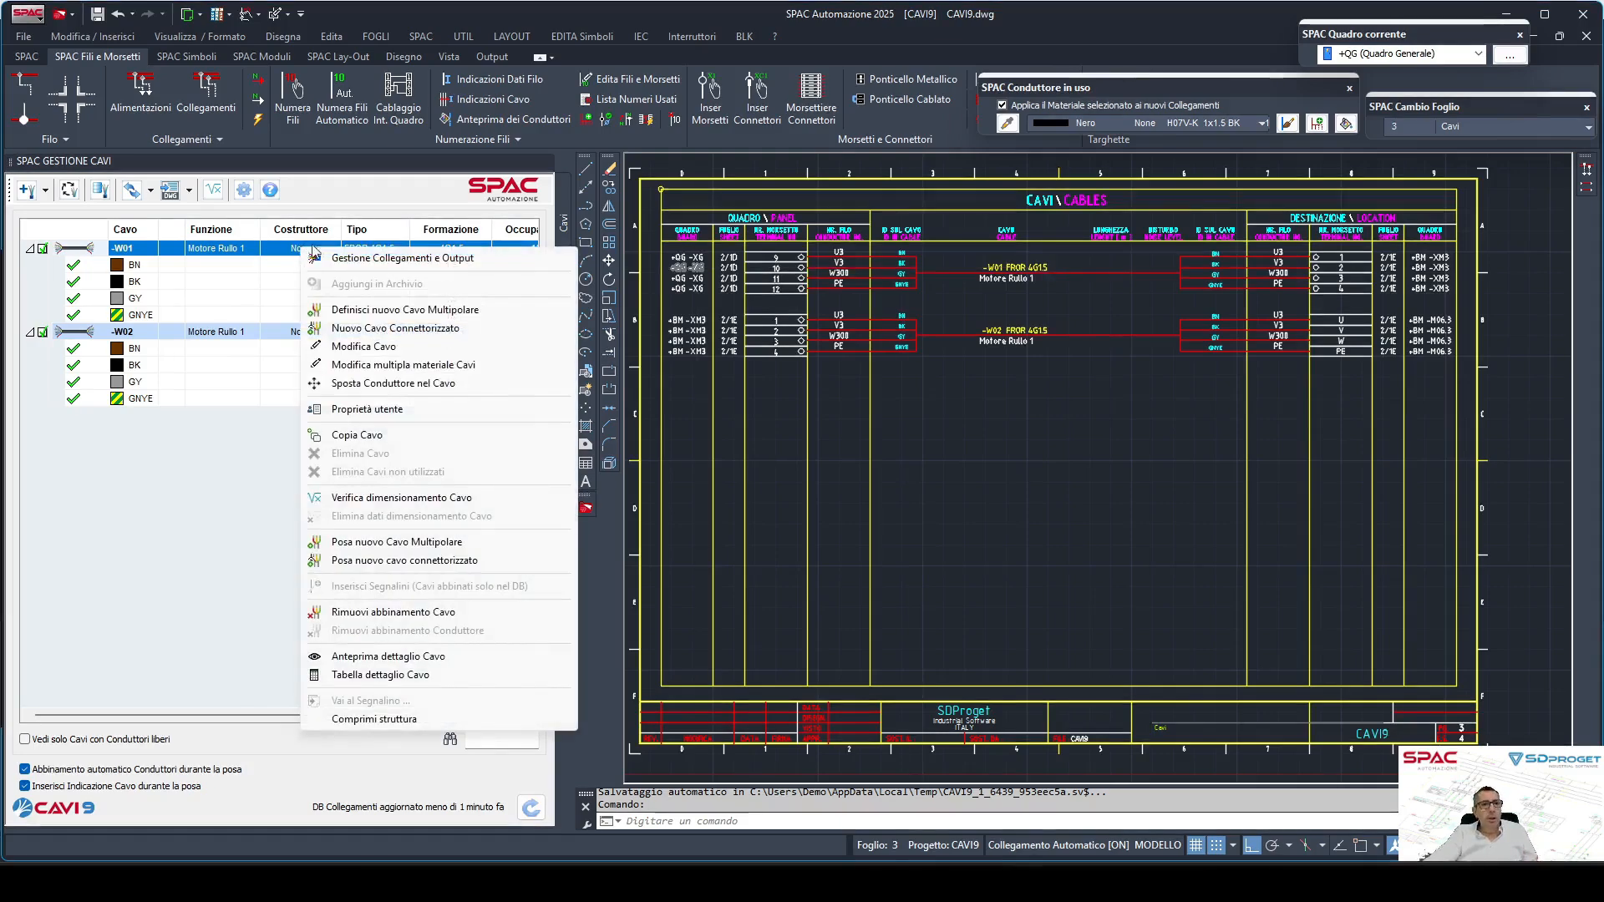
pyautogui.click(363, 346)
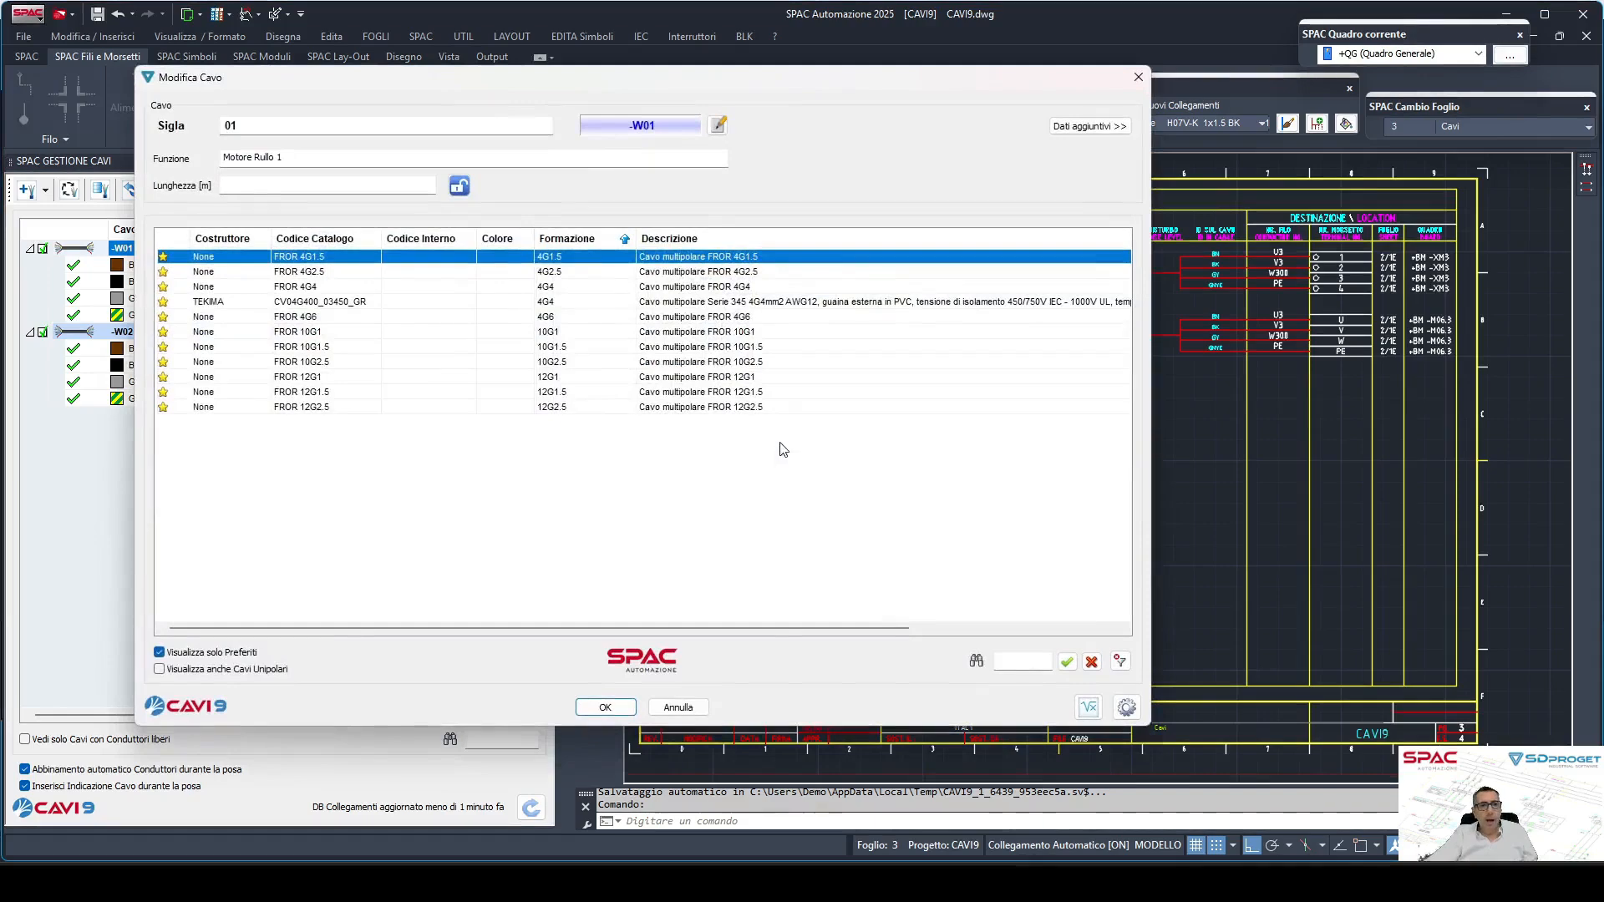
pyautogui.click(264, 186)
pyautogui.click(605, 707)
pyautogui.click(853, 476)
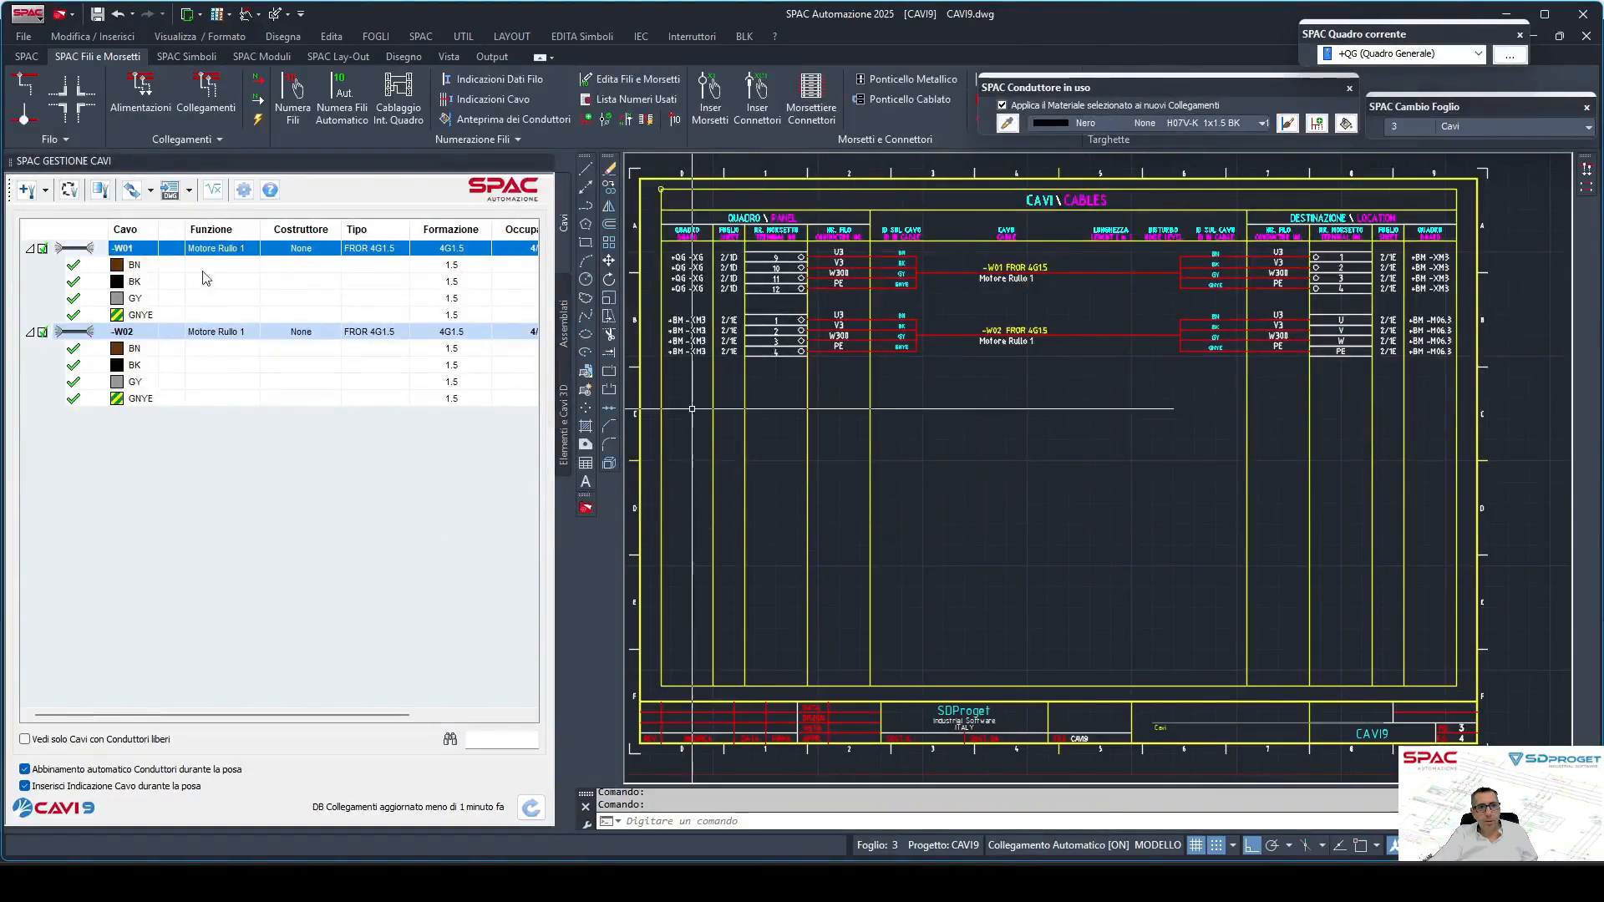
# Set the length of cable -W02 to 5 m and save the multi-sheet drawing.
pyautogui.rightClick(177, 332)
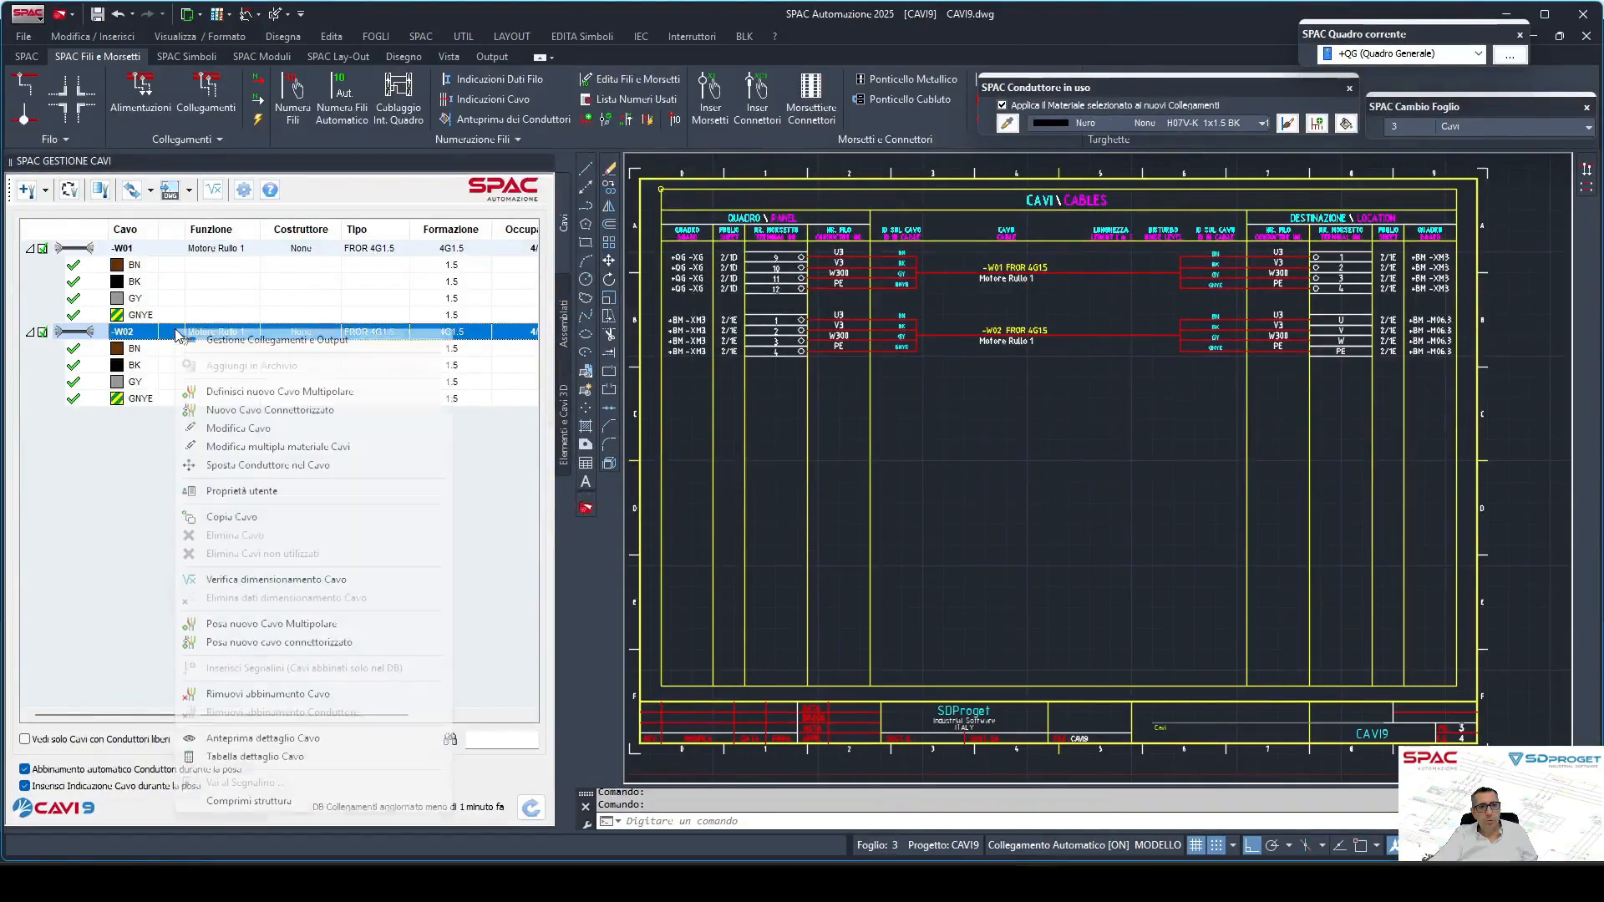
pyautogui.click(235, 430)
pyautogui.click(291, 186)
pyautogui.write('5')
pyautogui.click(605, 708)
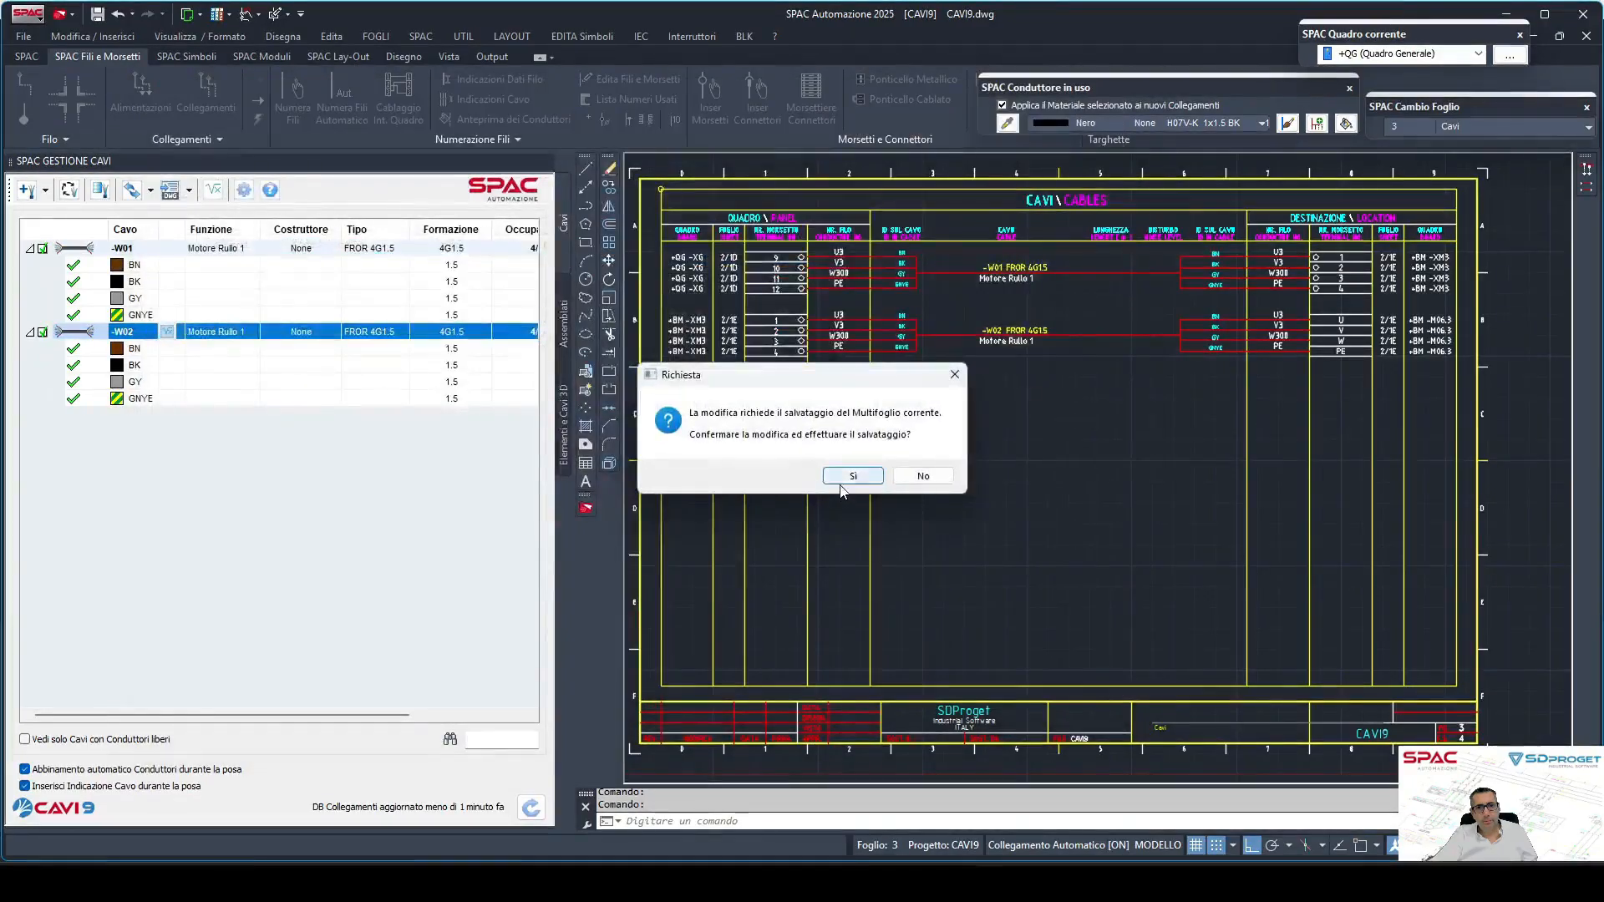
pyautogui.click(842, 482)
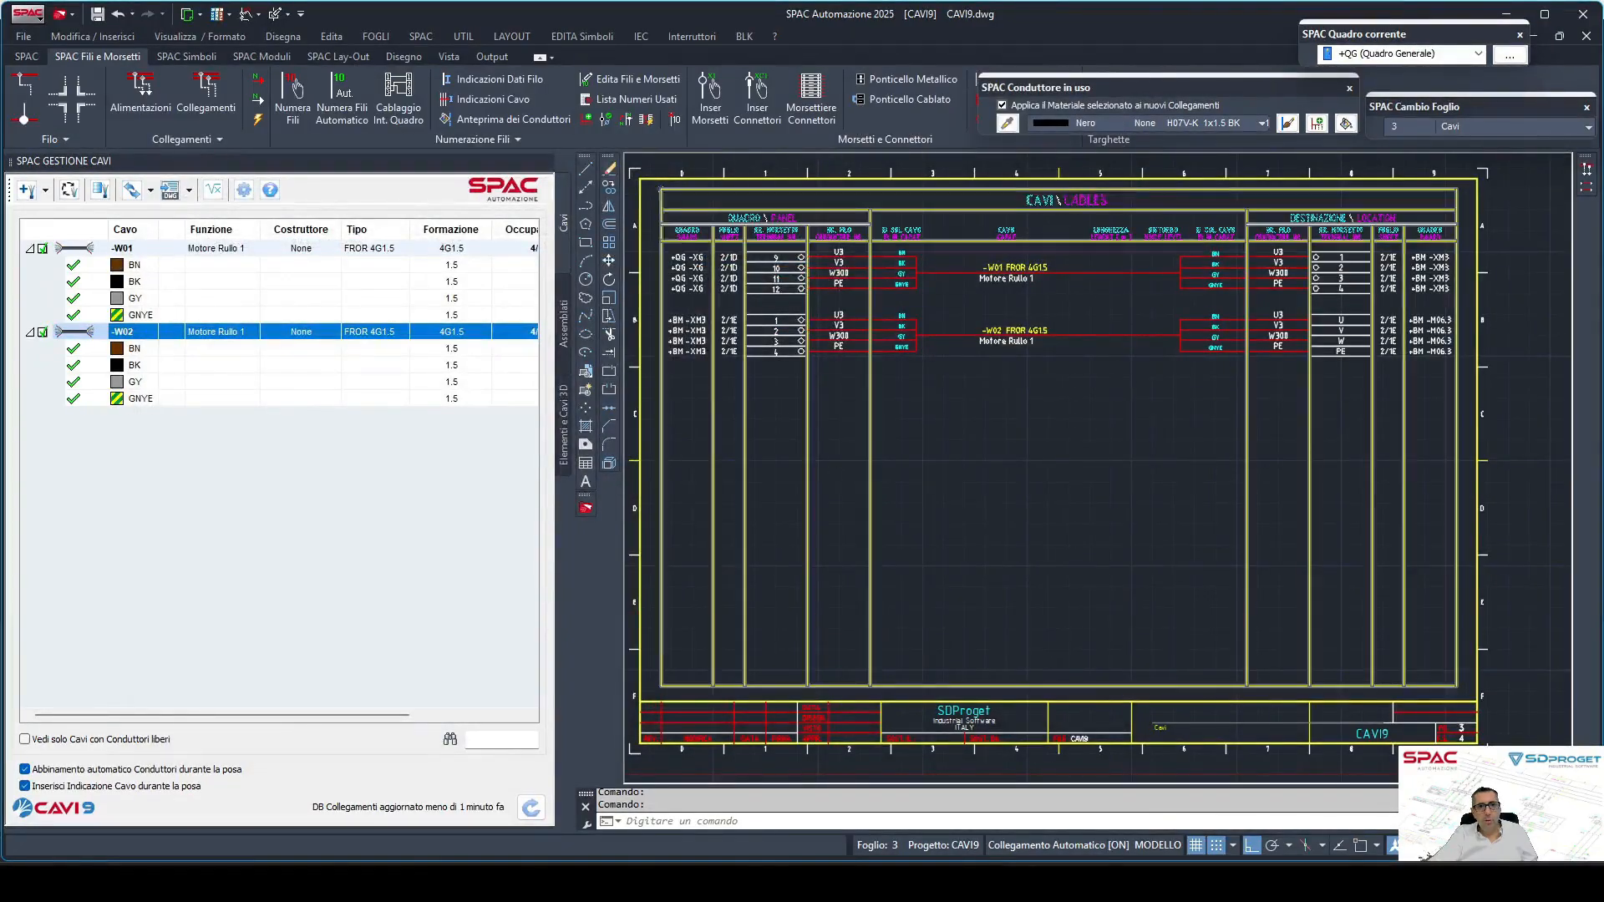
# Update the cable output table on sheet 3 and check the cable lengths in its Lunghezza column.
pyautogui.rightClick(660, 190)
pyautogui.click(615, 146)
pyautogui.click(789, 493)
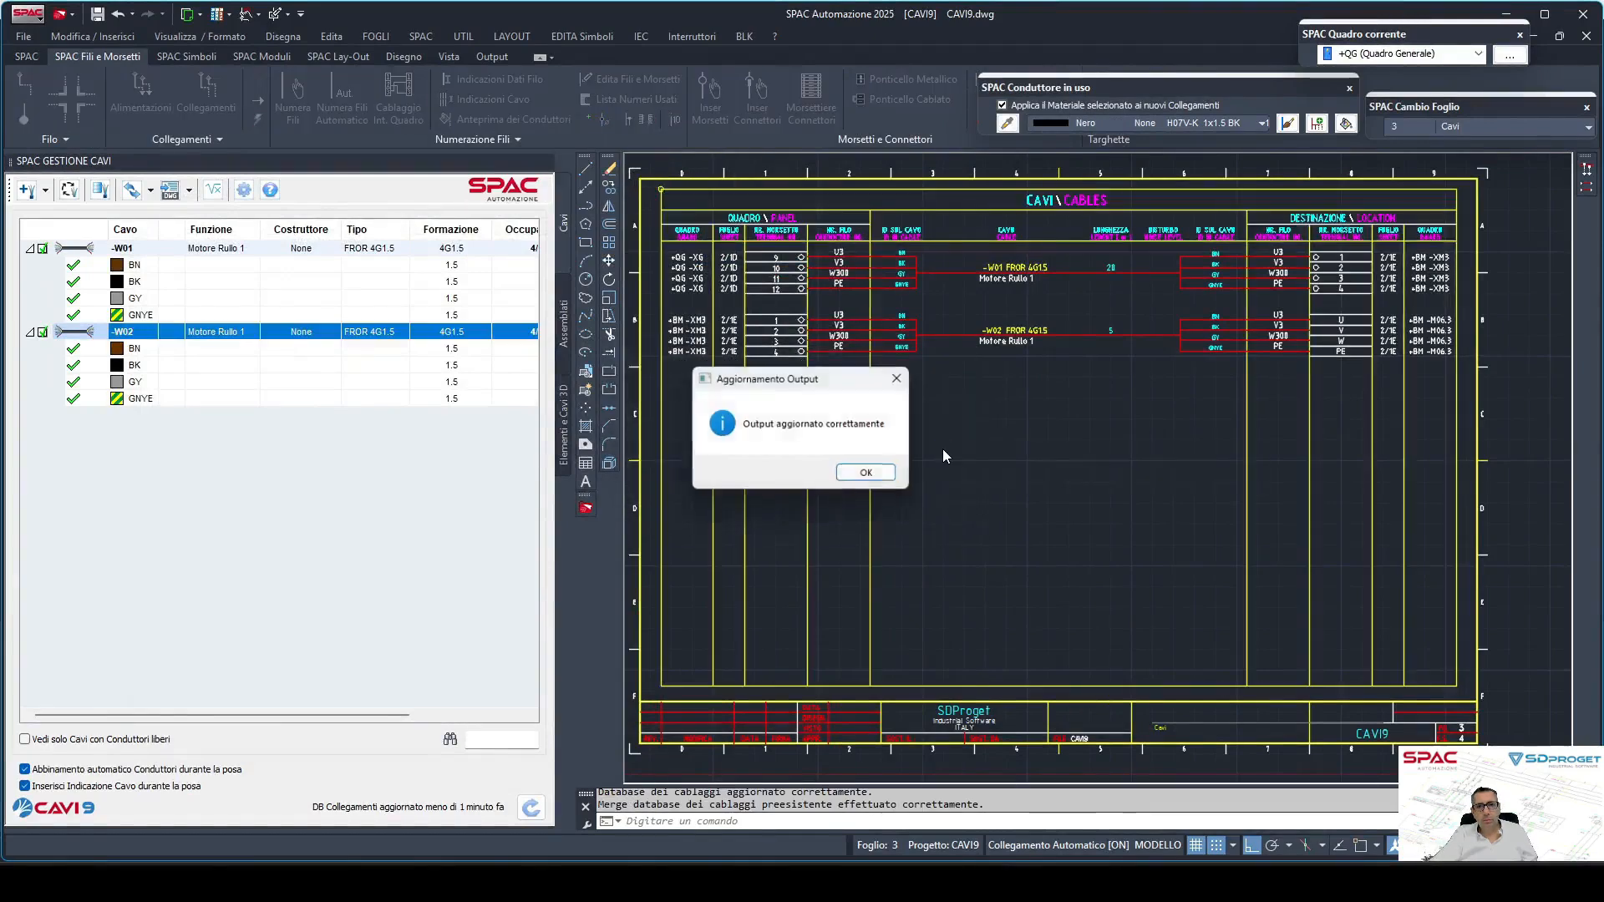
pyautogui.click(869, 474)
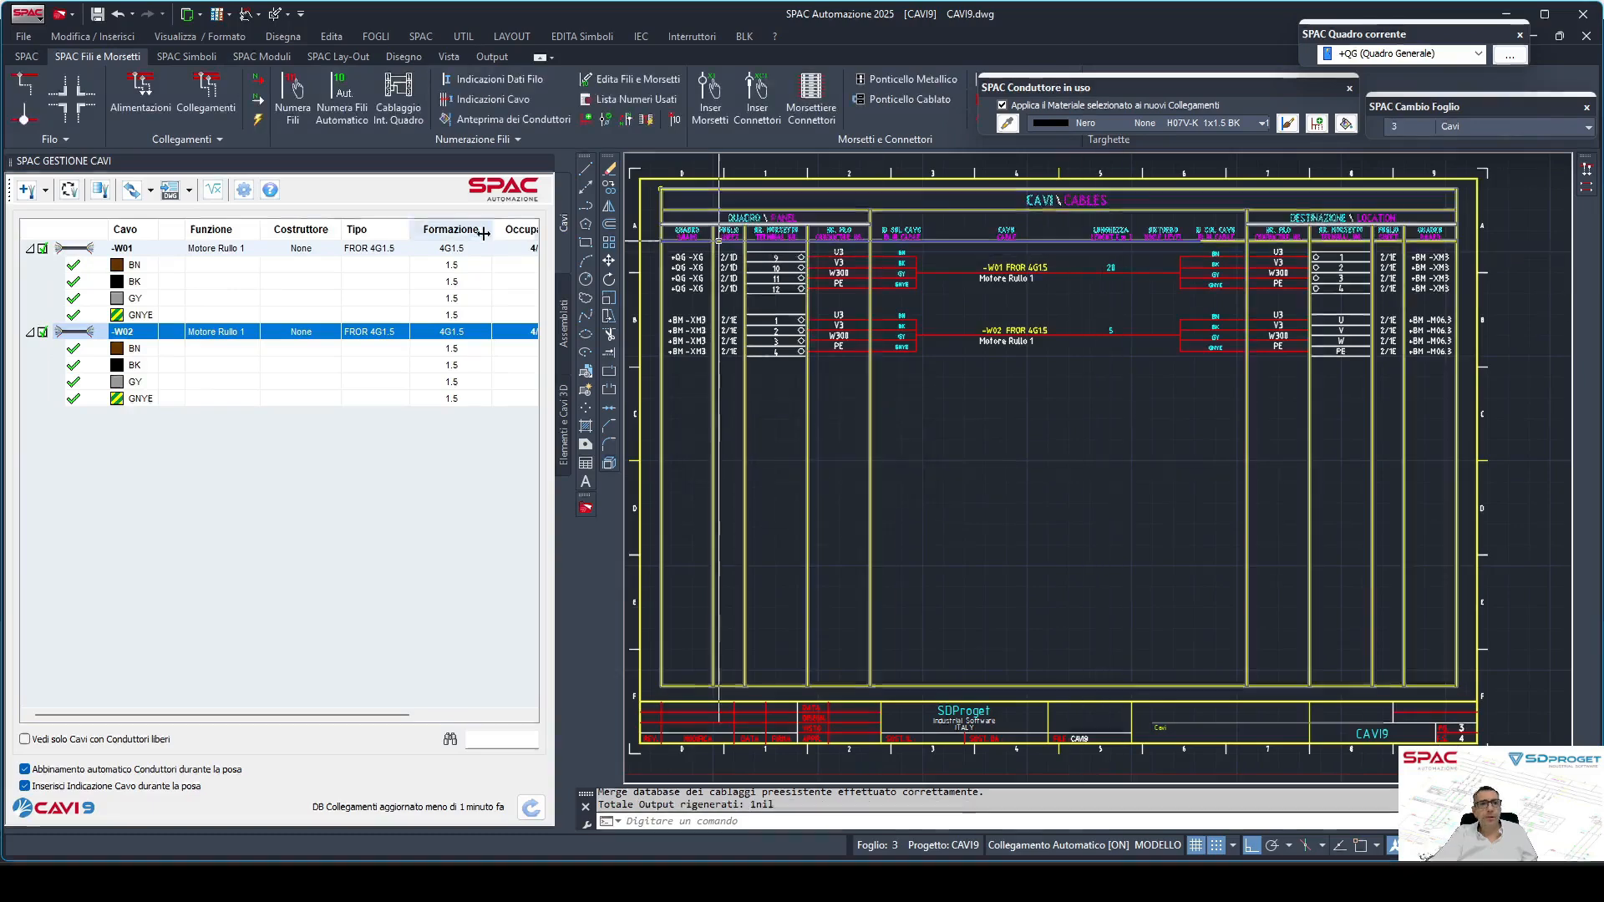
pyautogui.scroll(4, 1128, 246)
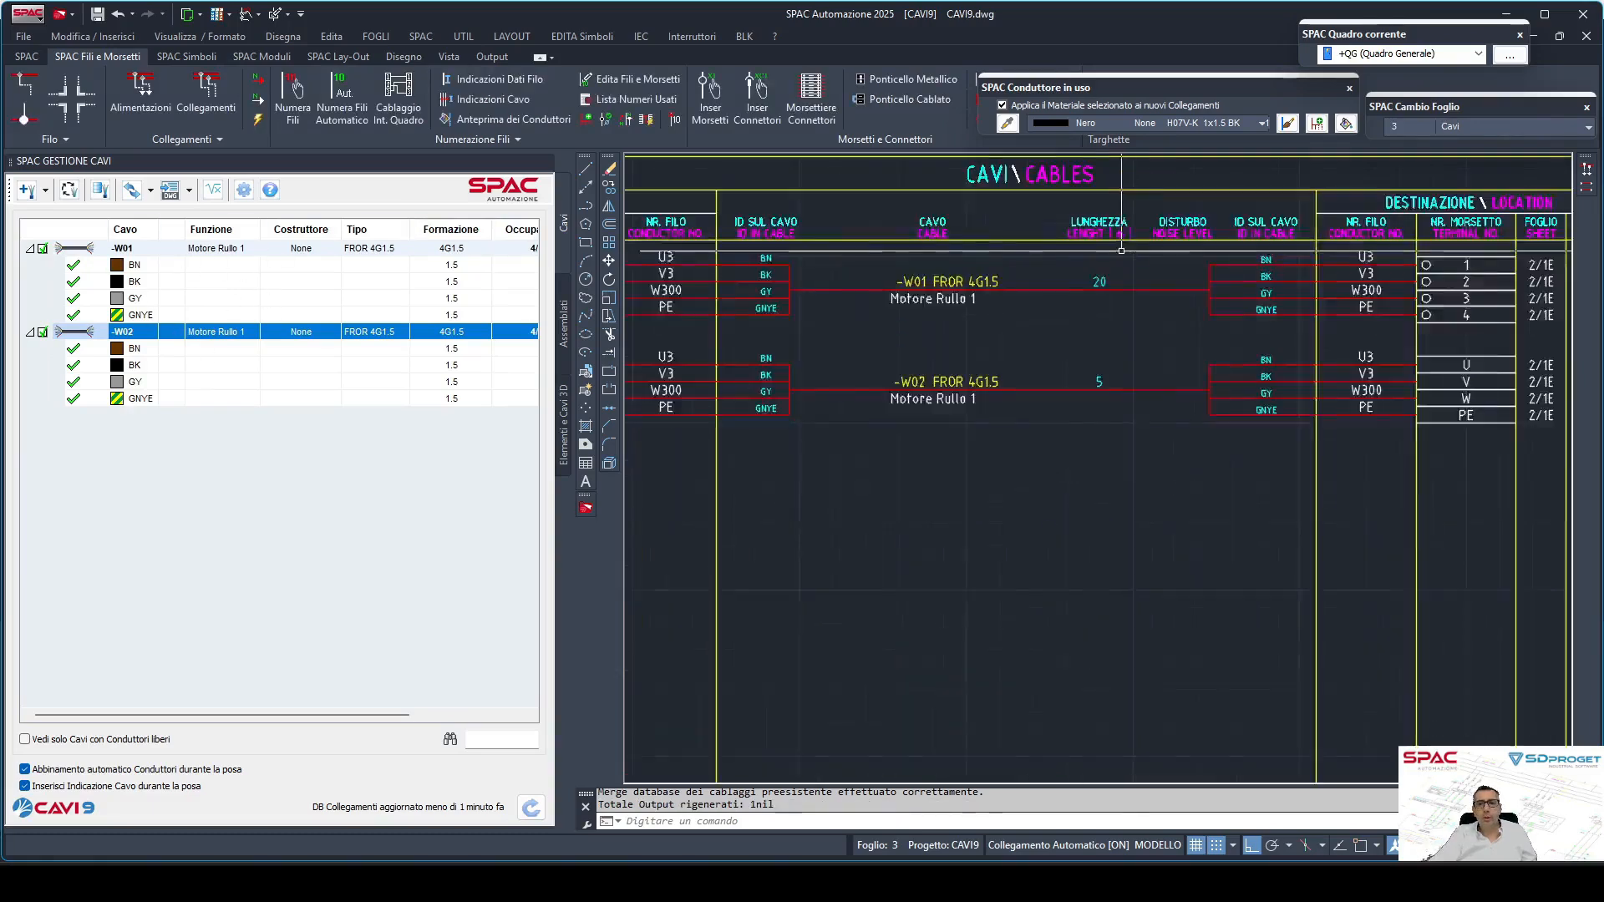
pyautogui.scroll(-4, 921, 381)
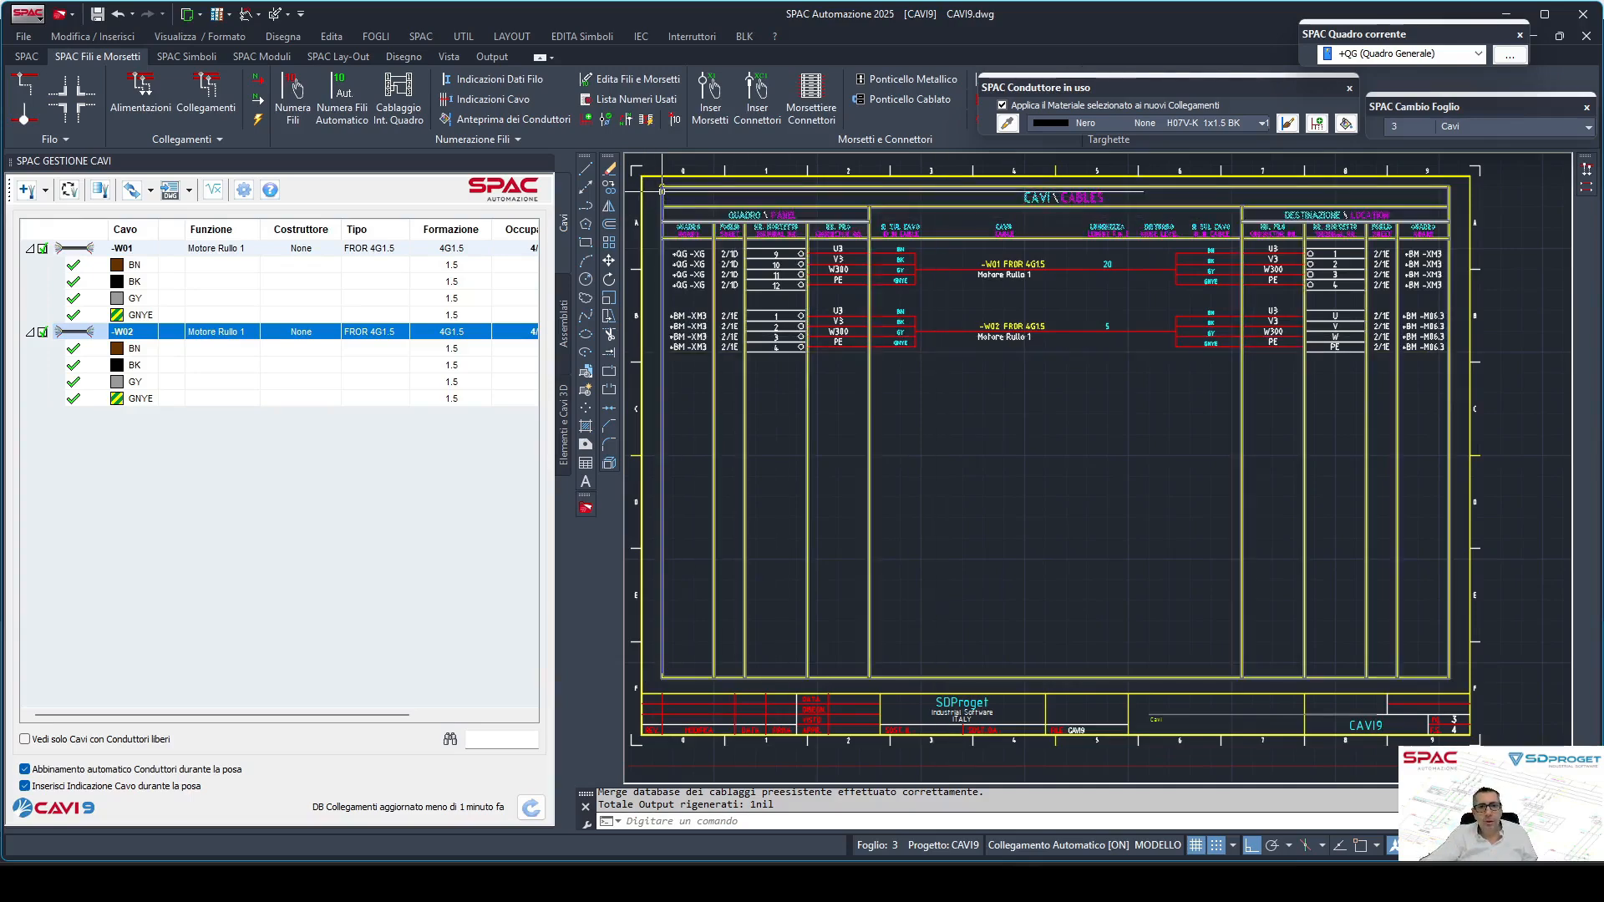
pyautogui.rightClick(663, 186)
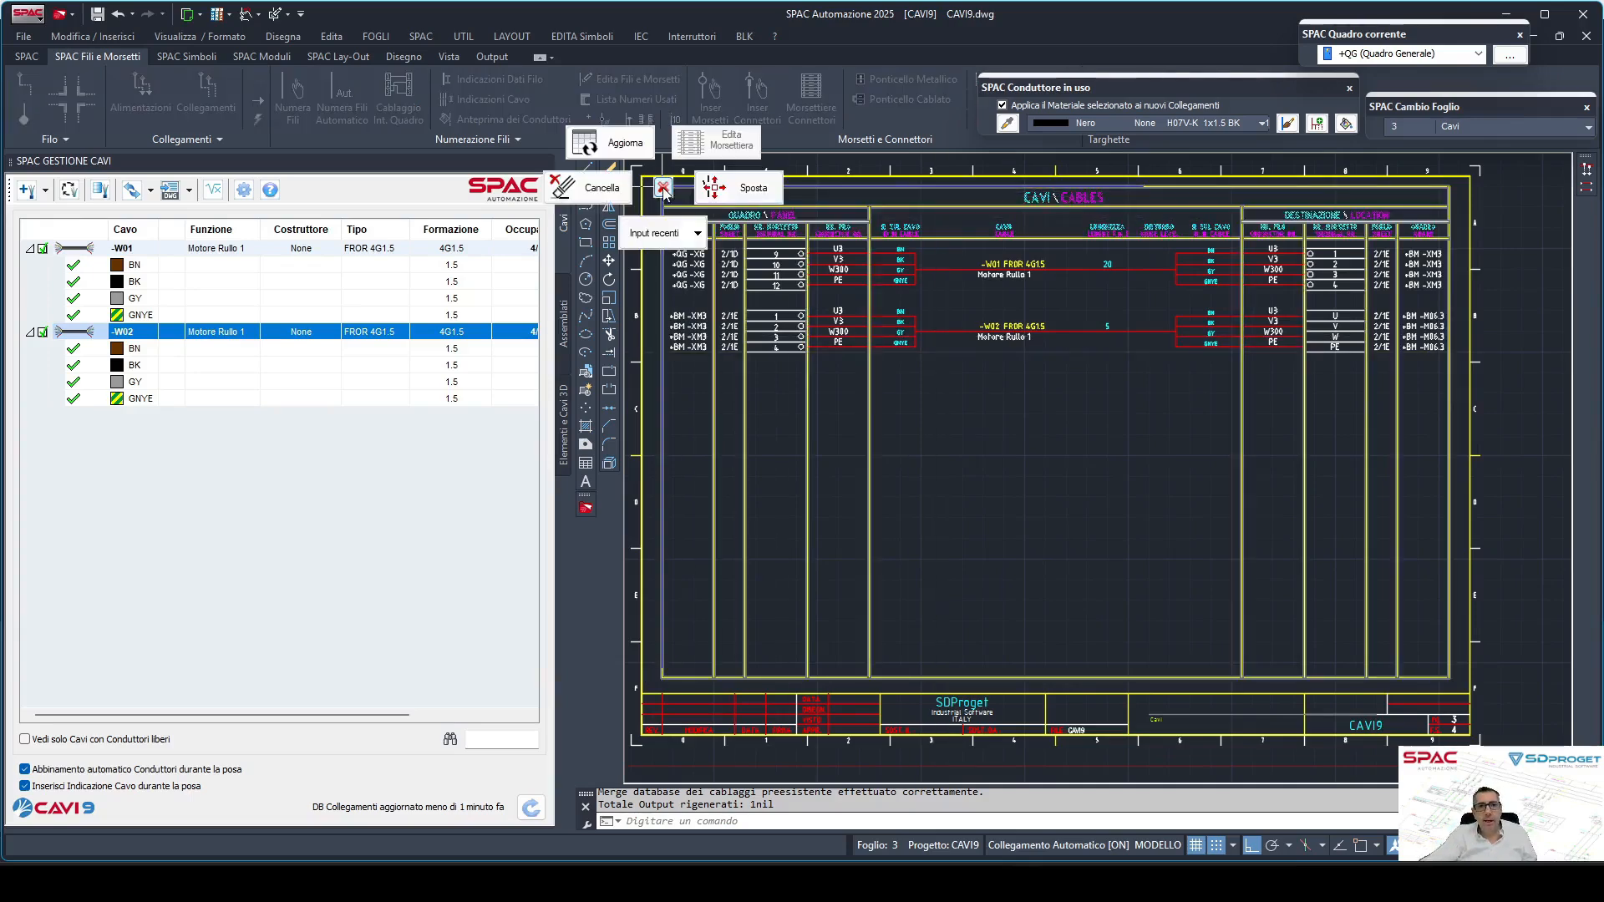
pyautogui.click(623, 144)
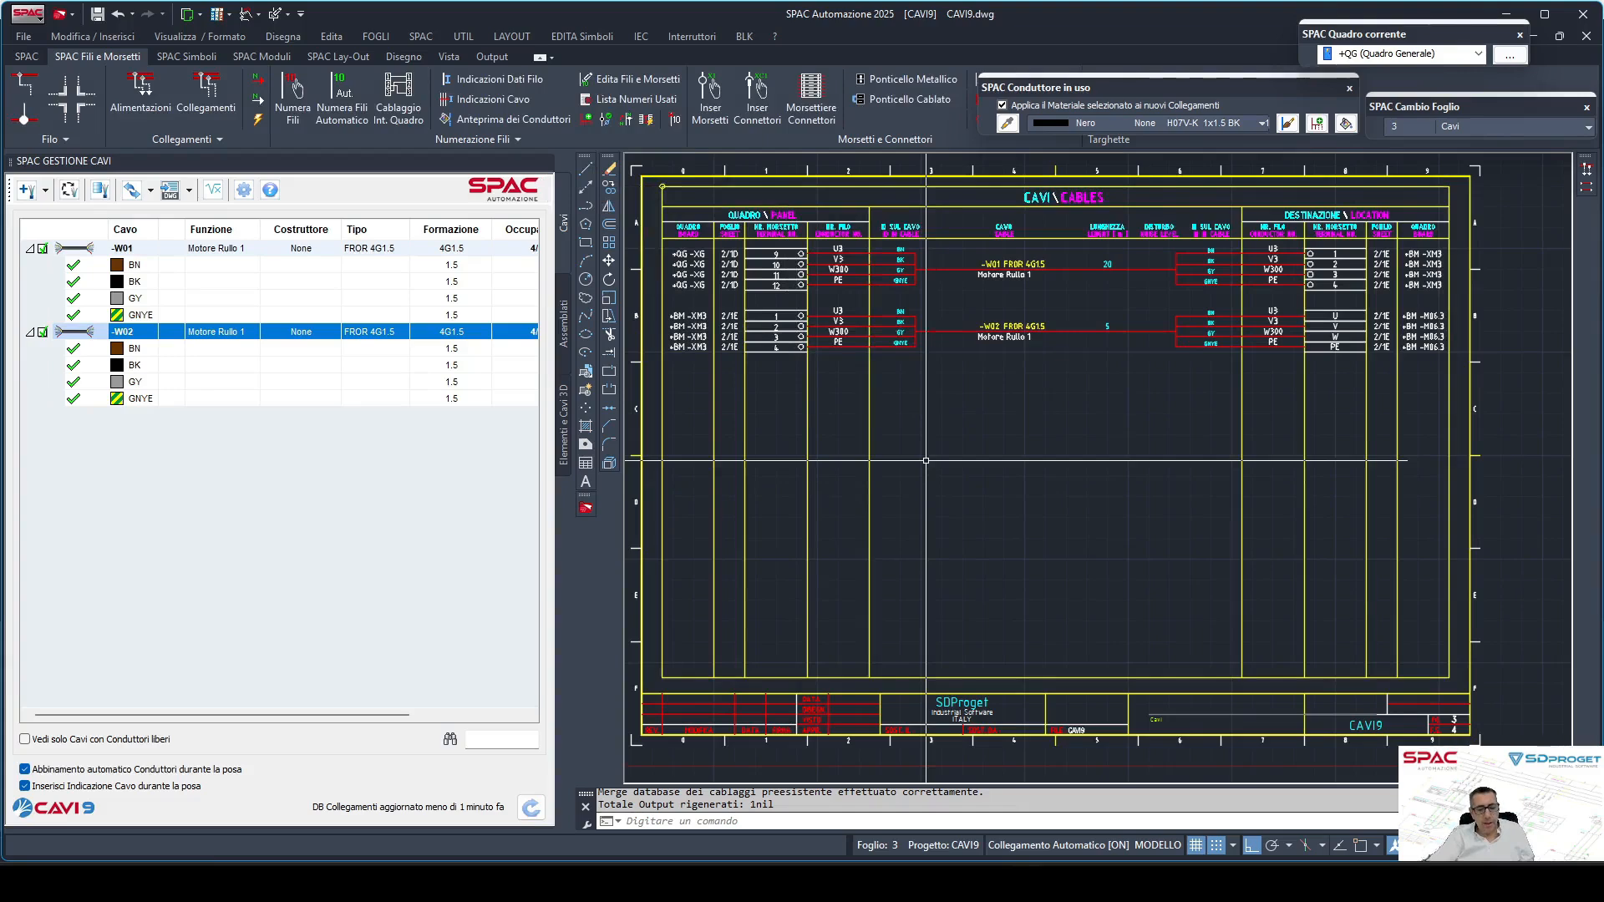
# Go to sheet 4 and open the Distinta Materiali materials list.
pyautogui.write('+')
pyautogui.press('Return')
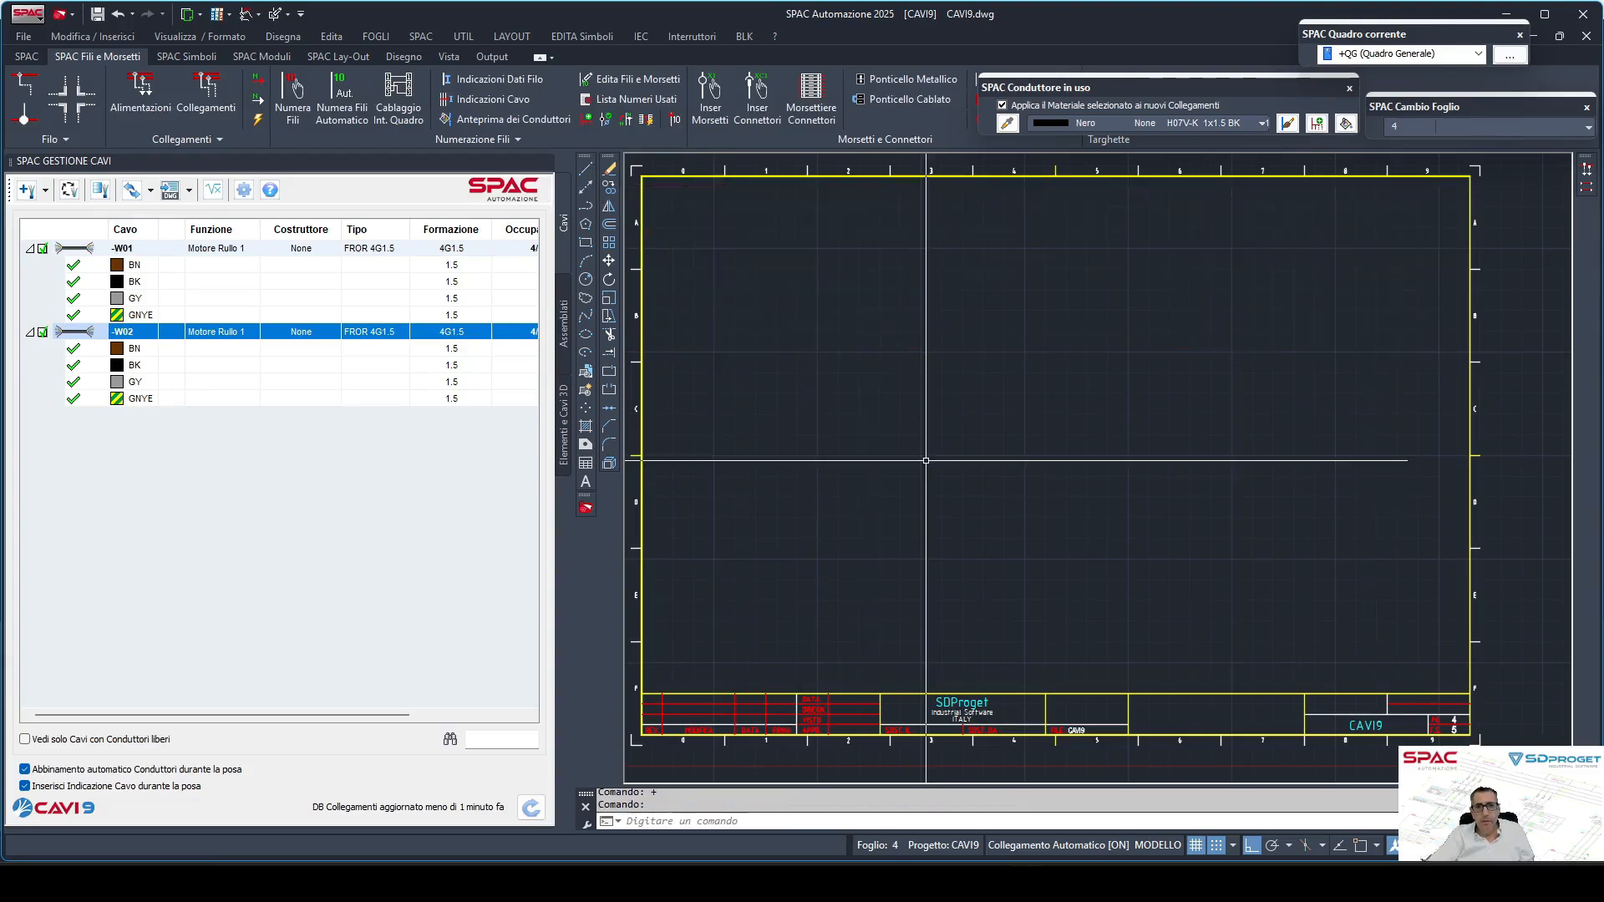
pyautogui.click(465, 37)
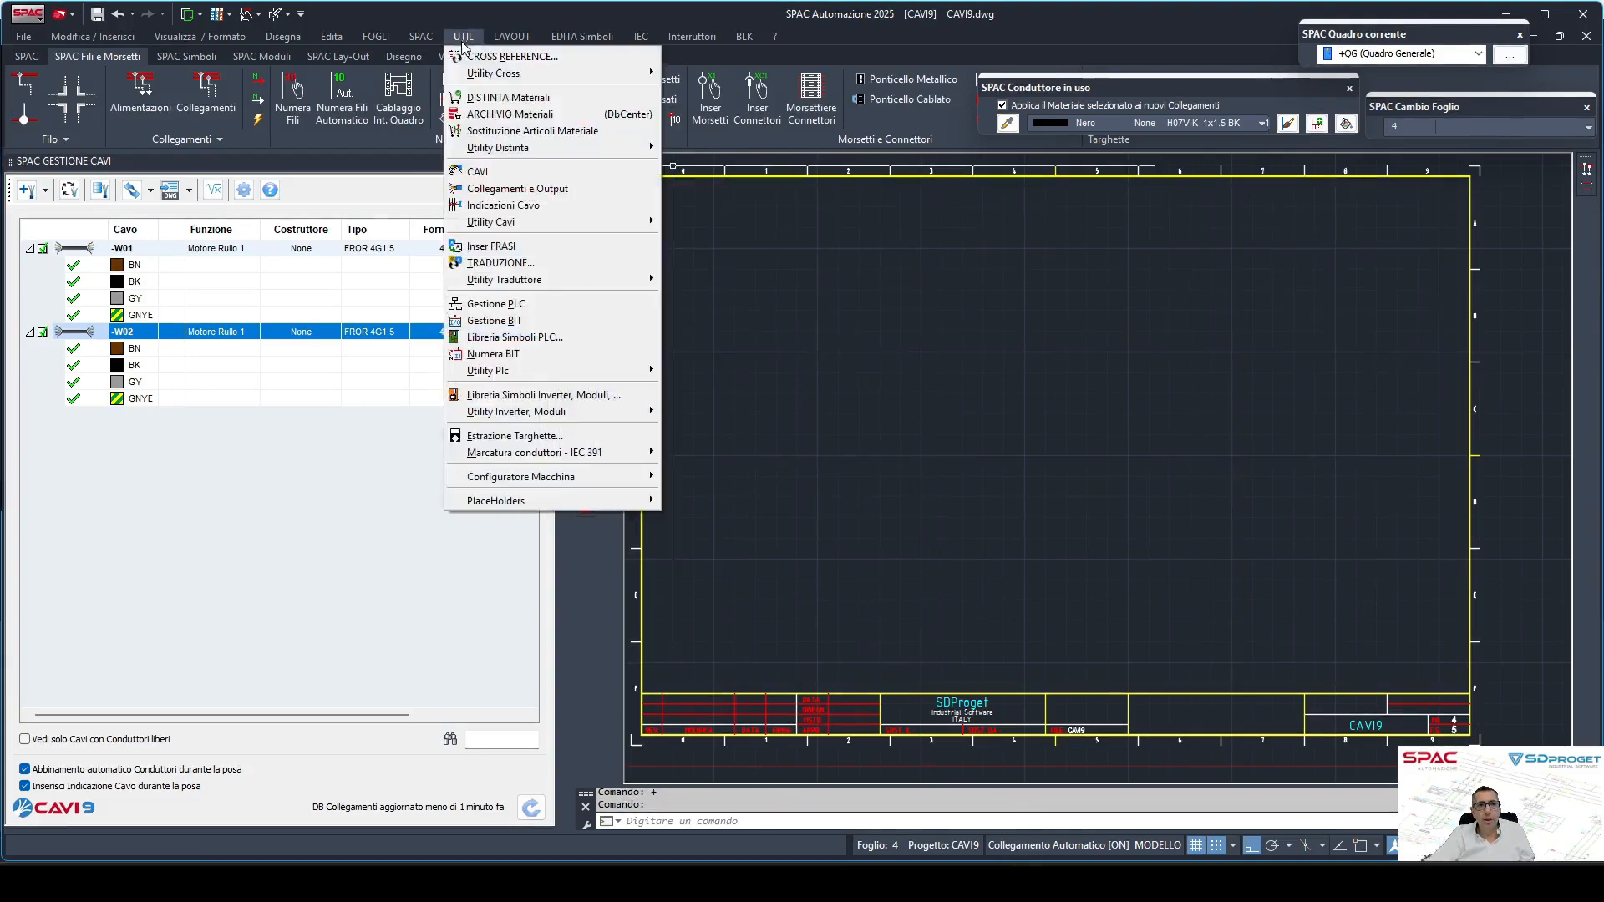
pyautogui.click(479, 99)
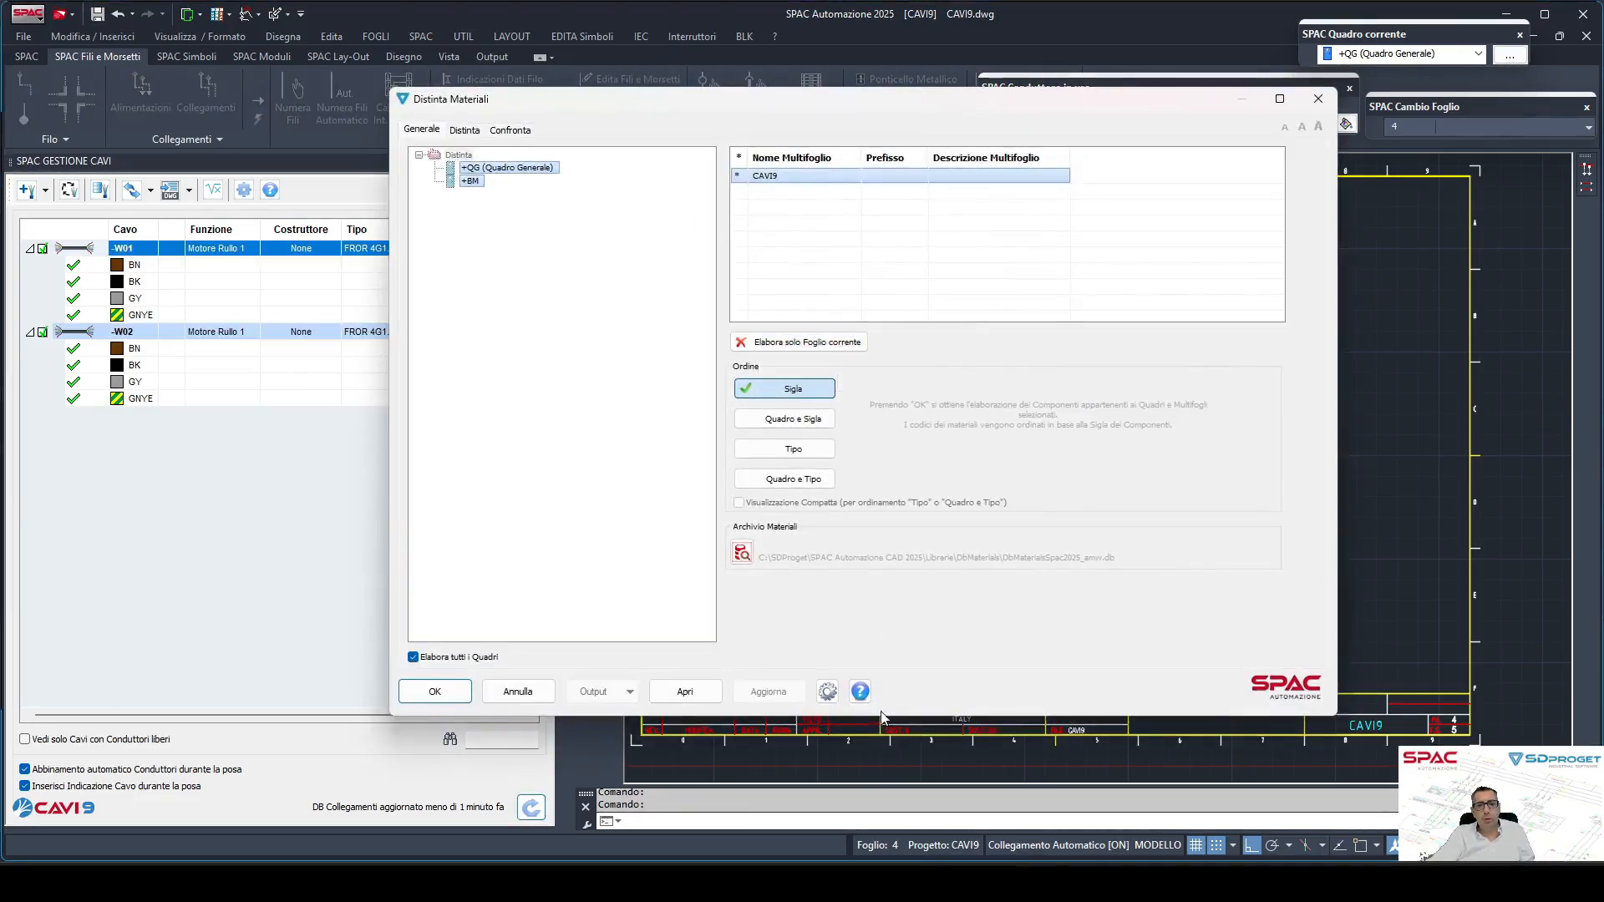
# Enable Conteggia Cablaggio Esterno Quadro with the unit kept at Metri, and generate the materials list ordered by Sigla for all panels.
pyautogui.click(827, 692)
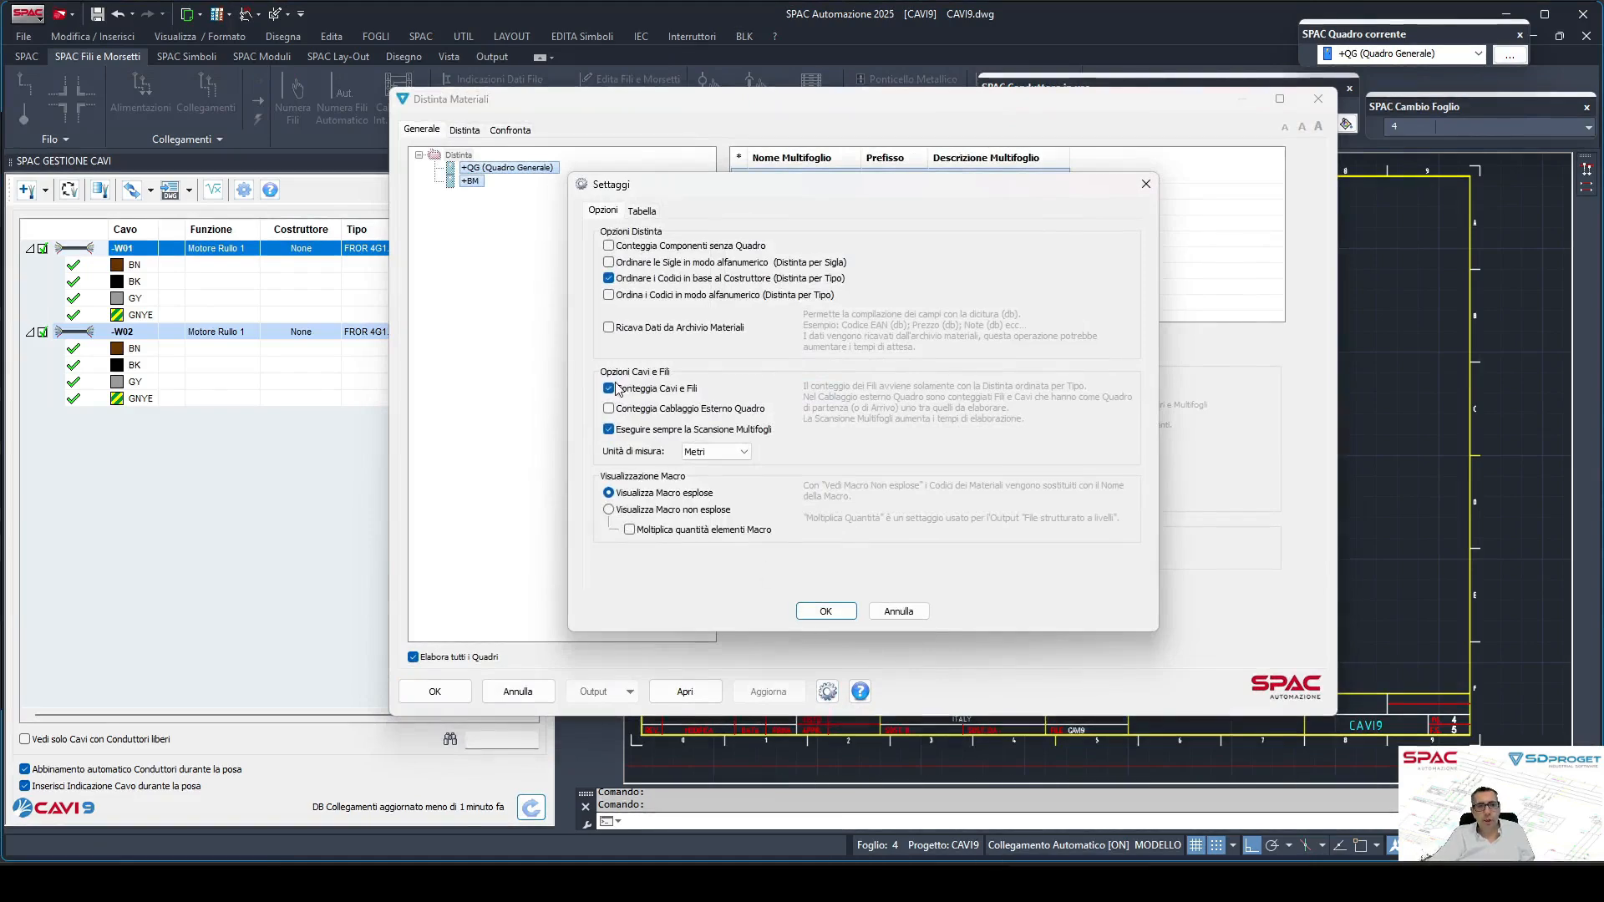
pyautogui.click(674, 416)
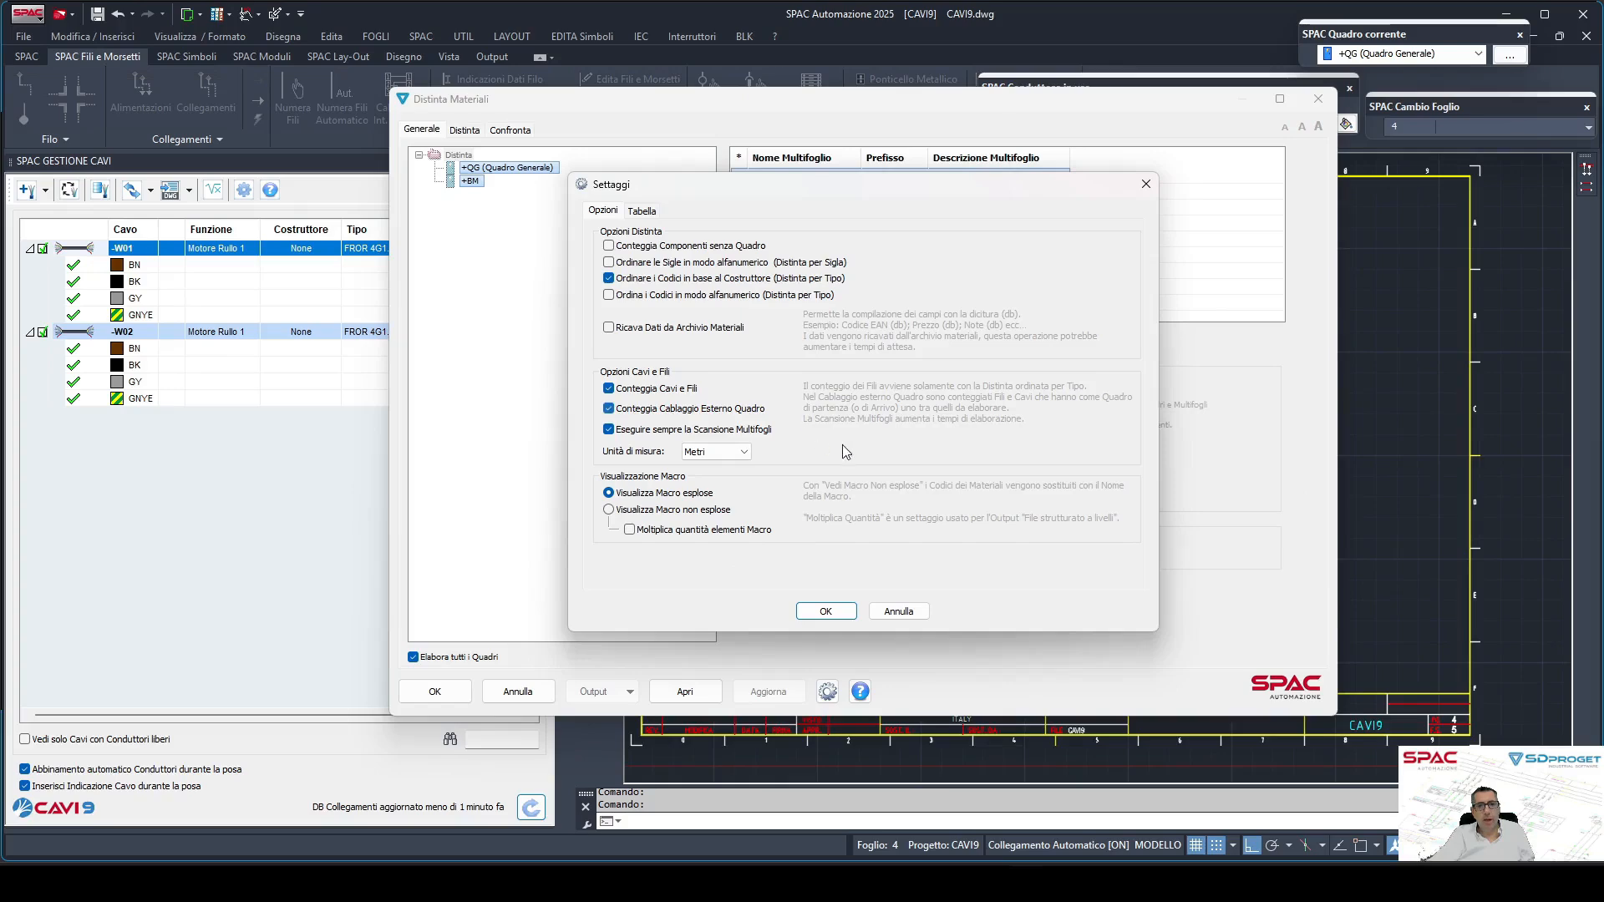
pyautogui.click(744, 452)
pyautogui.click(744, 456)
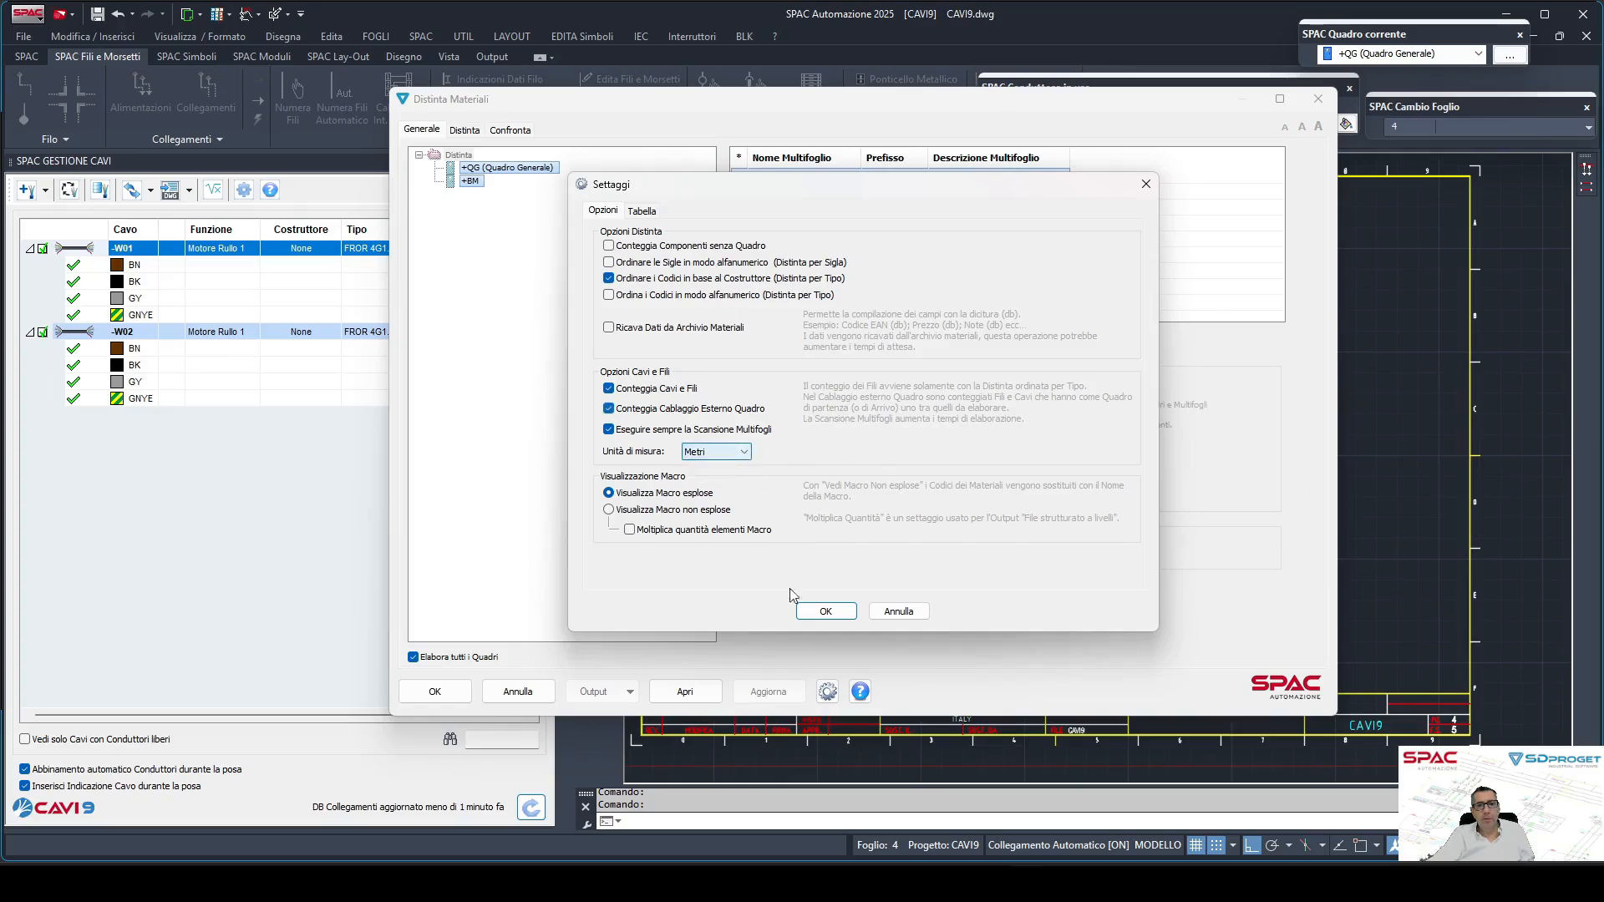
pyautogui.click(823, 612)
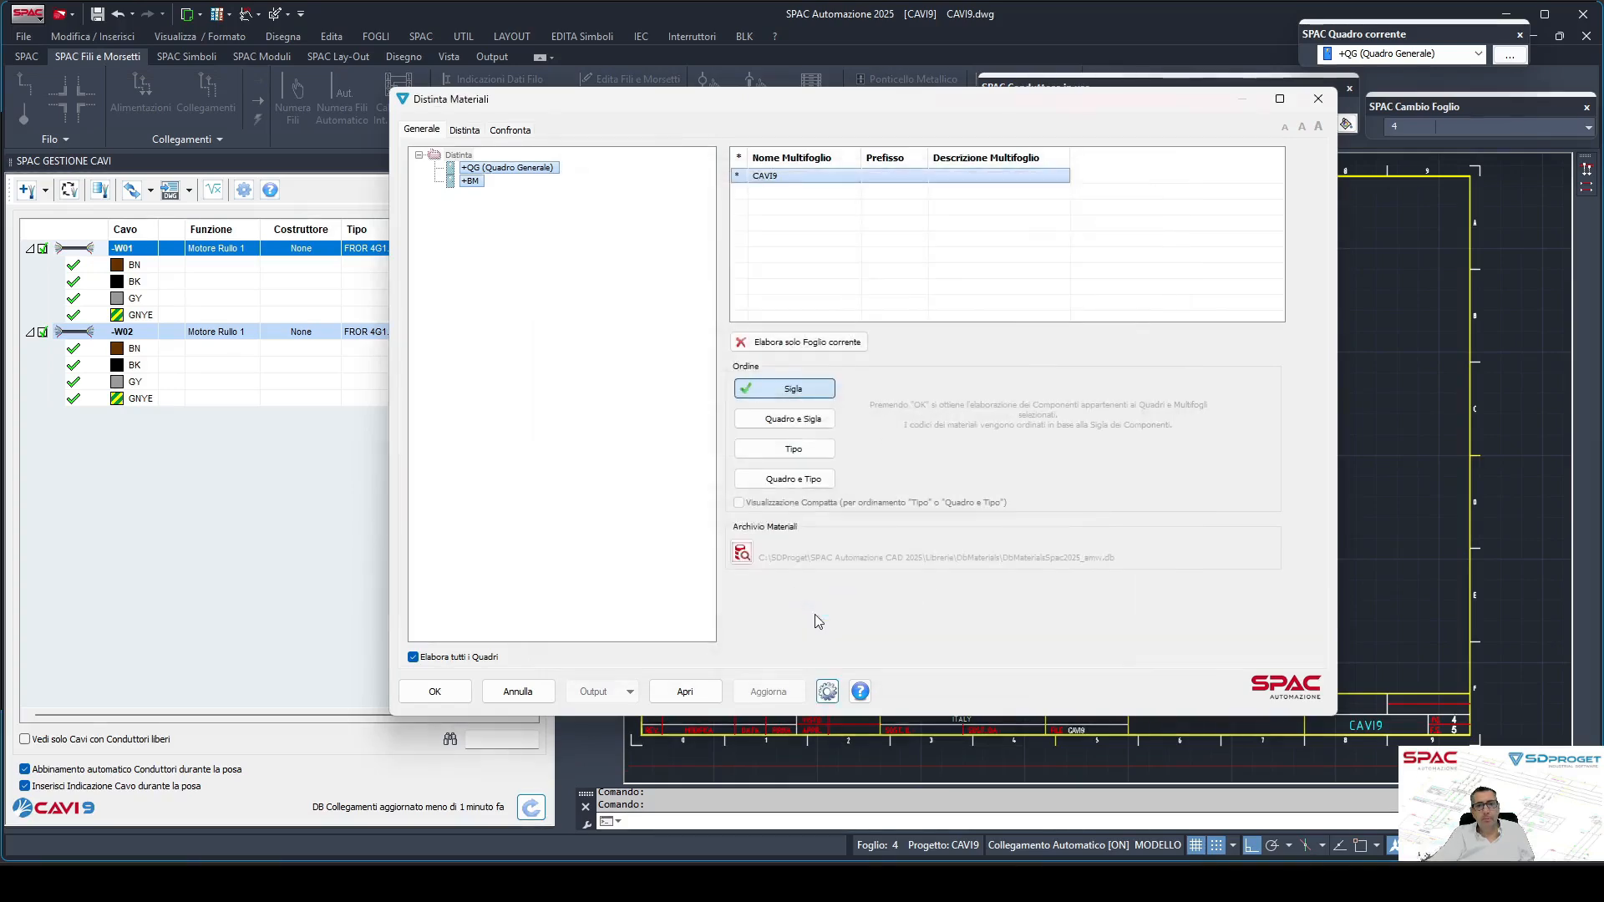
pyautogui.click(442, 692)
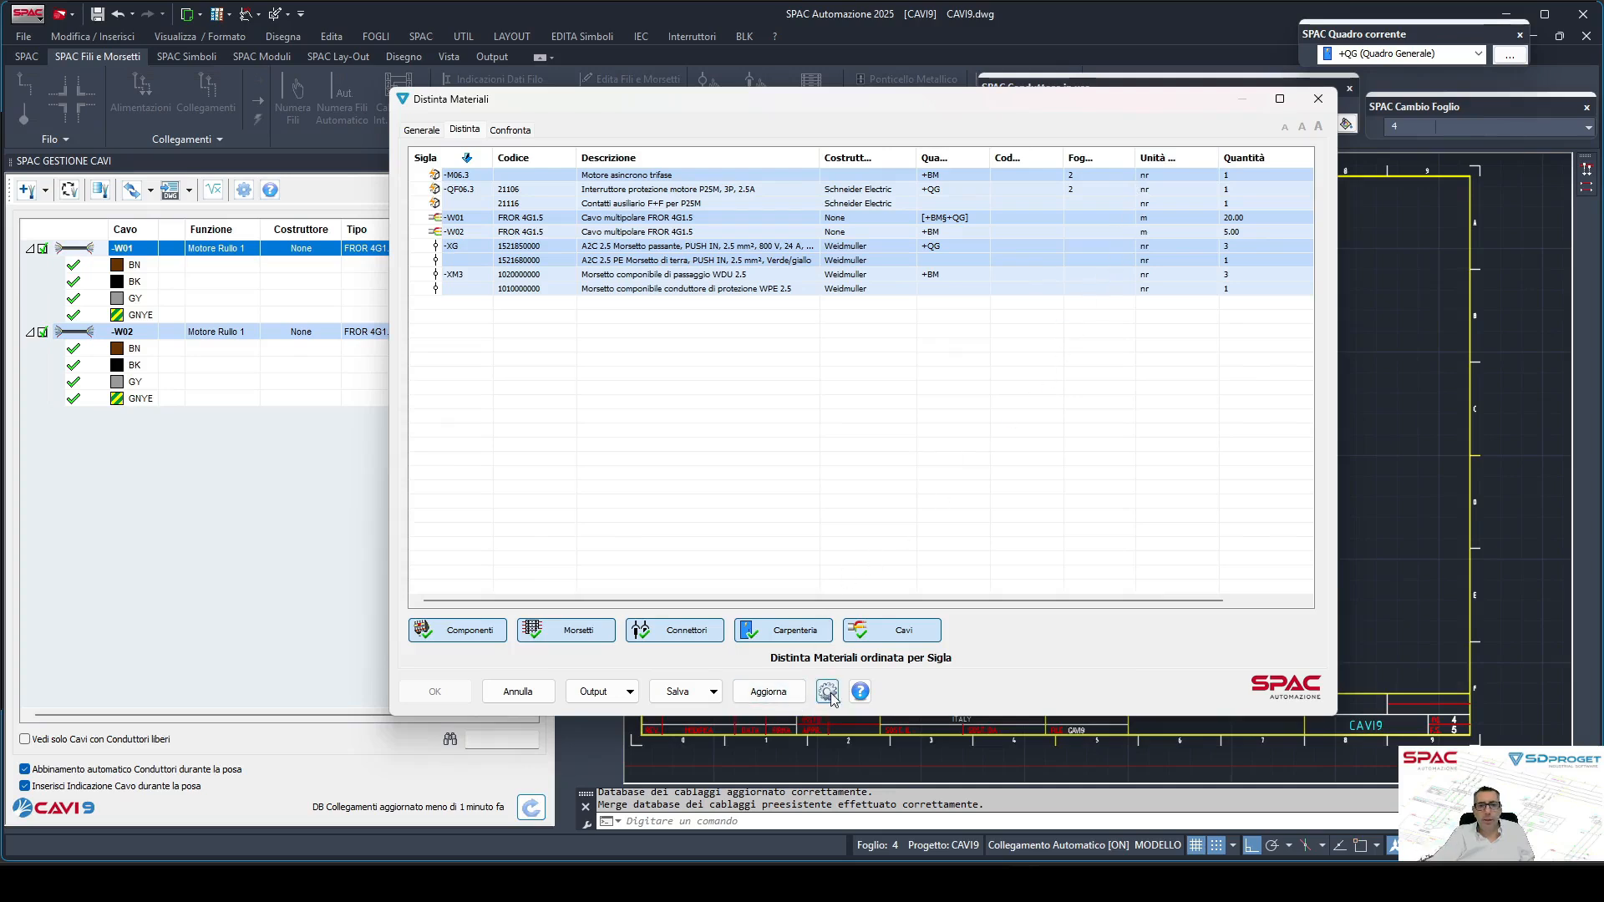
# Widen the Unità di misura column and check the unit and quantity of cables -W01 and -W02 in the materials list.
pyautogui.moveTo(1222, 155); pyautogui.dragTo(1251, 159)
pyautogui.click(1245, 219)
pyautogui.click(1232, 235)
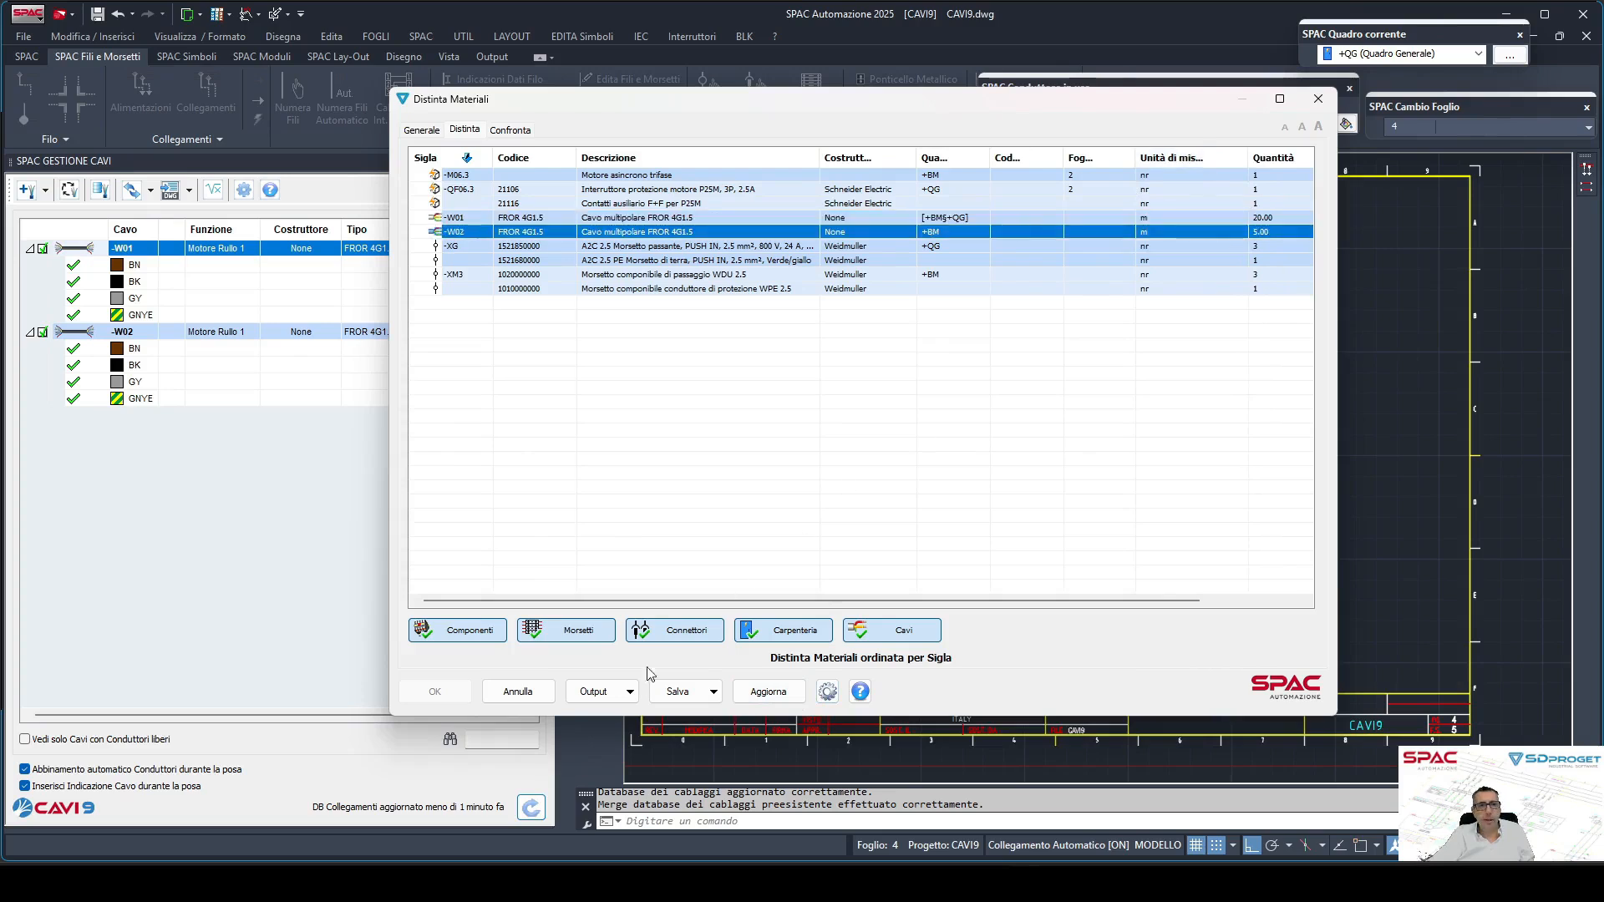
# Output the materials list as a drawing table with the preset fields, choosing sheet 4 as the destination.
pyautogui.click(587, 693)
pyautogui.click(609, 721)
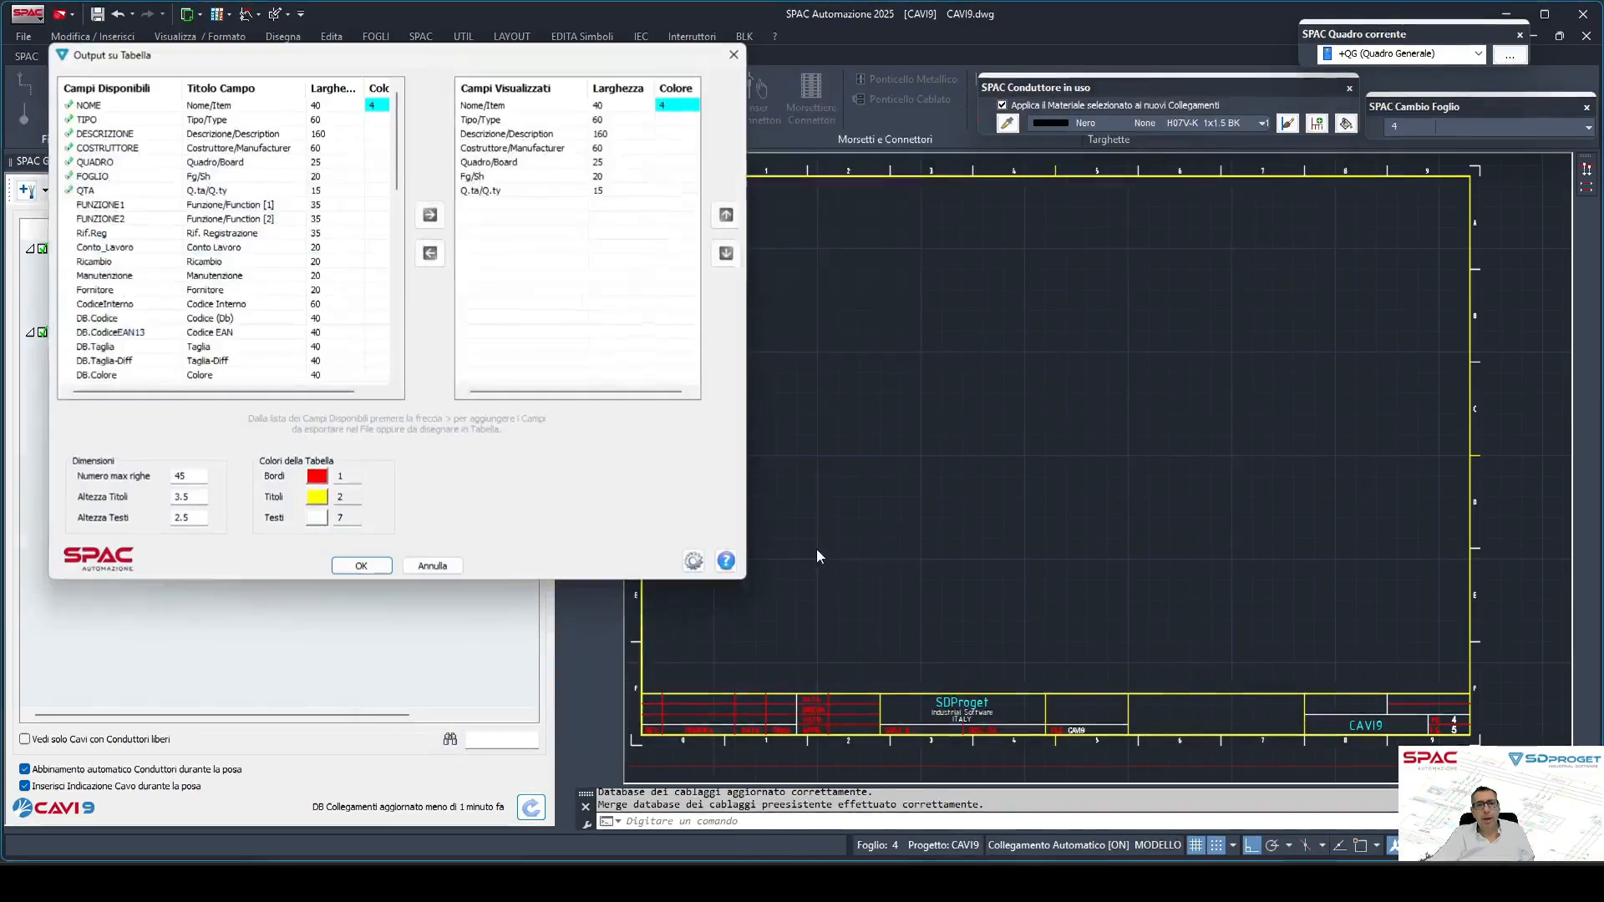
pyautogui.click(359, 565)
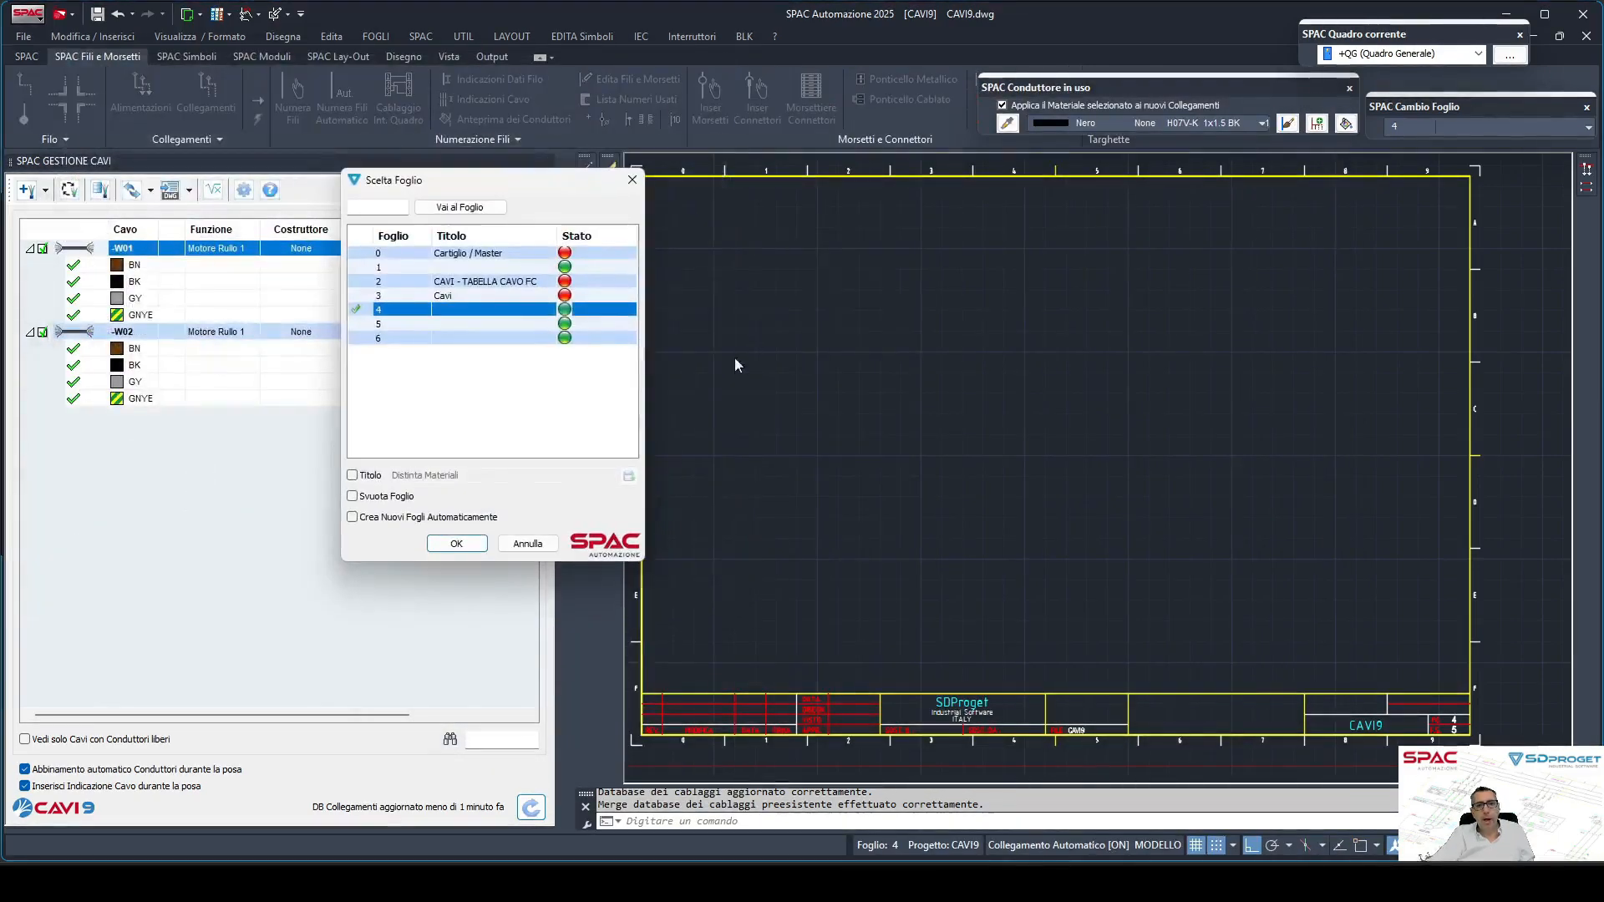
pyautogui.click(444, 546)
# Turn off ortho, grid and snap, and place the materials table just inside the upper-left corner of the sheet 4 frame.
pyautogui.click(1251, 847)
pyautogui.click(1217, 846)
pyautogui.click(1196, 846)
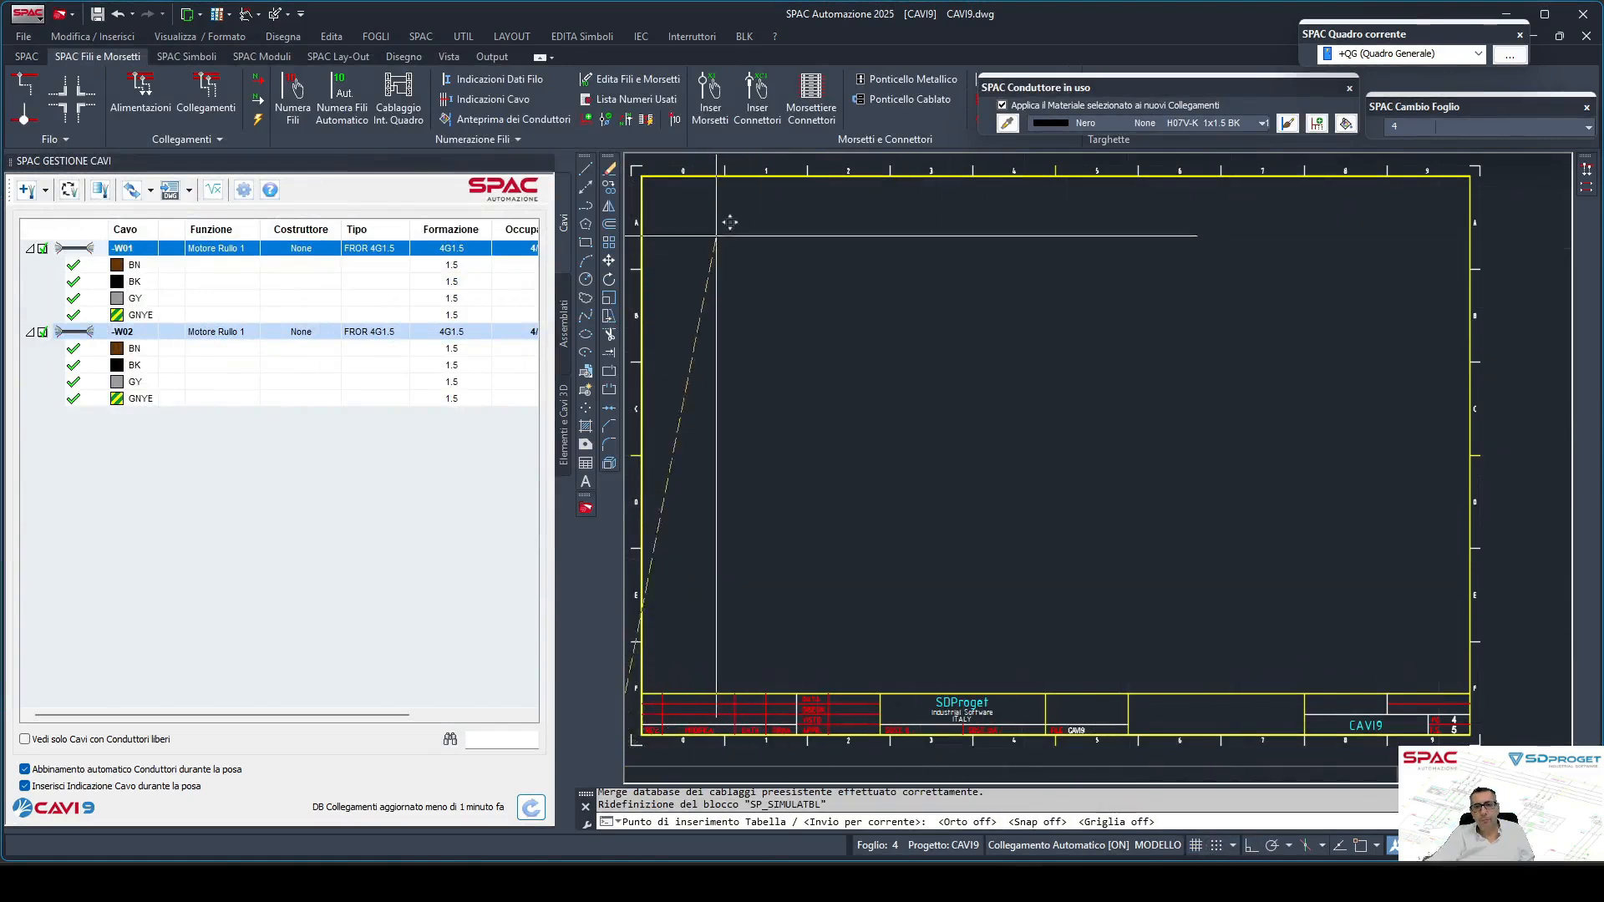
pyautogui.click(681, 190)
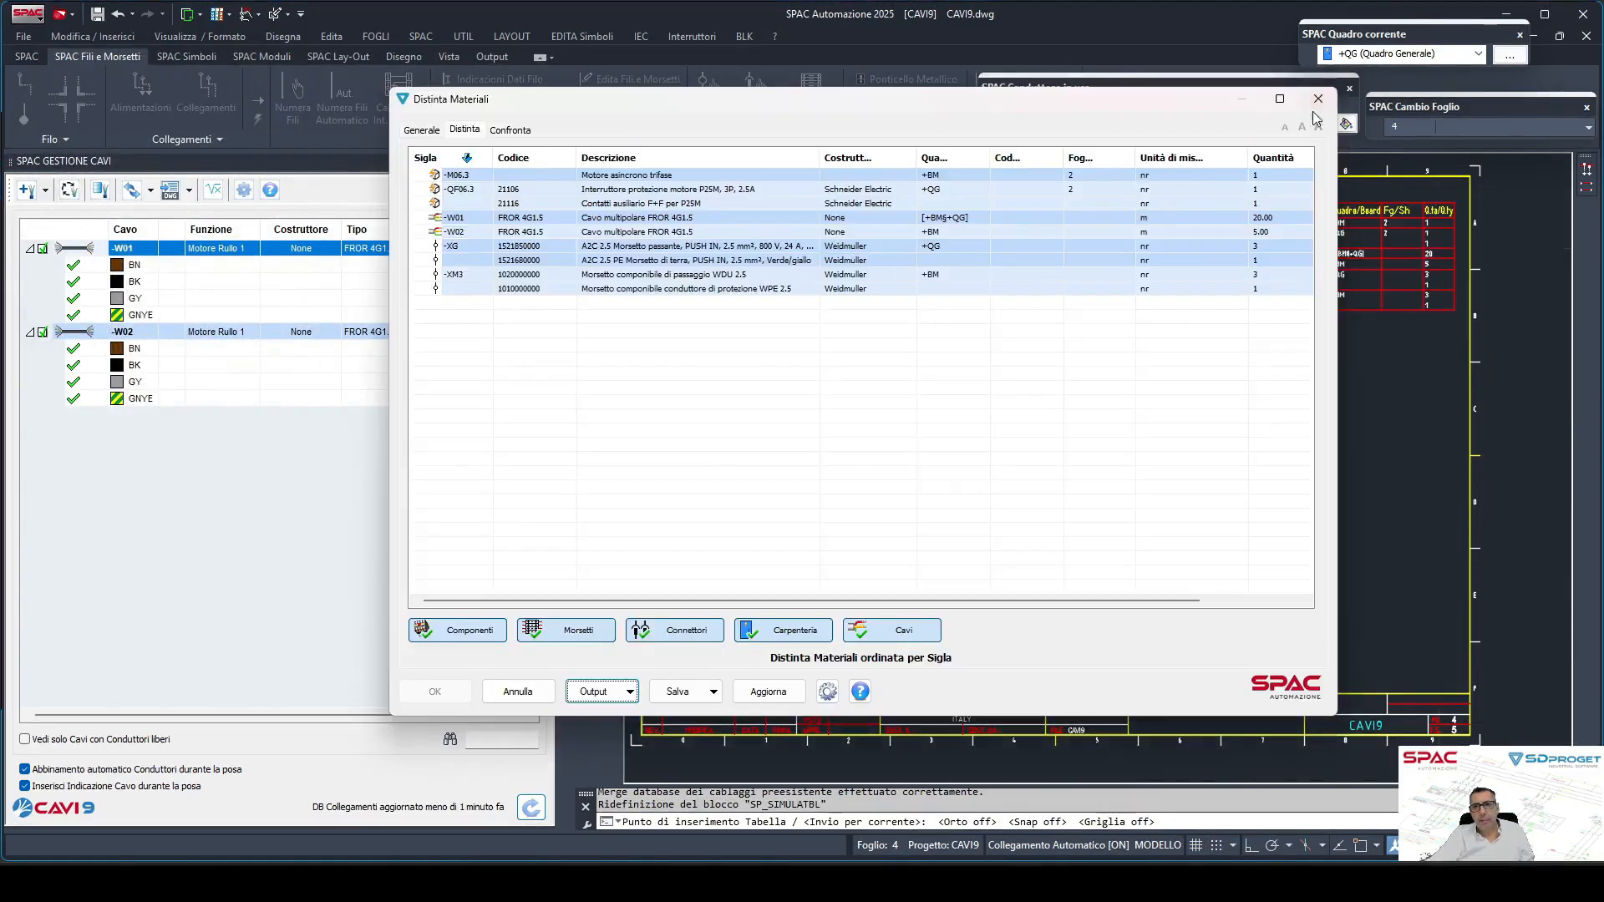
# Close the materials list and examine the placed table on sheet 4, including the rows for cables -W01 and -W02.
pyautogui.scroll(5, 655, 233)
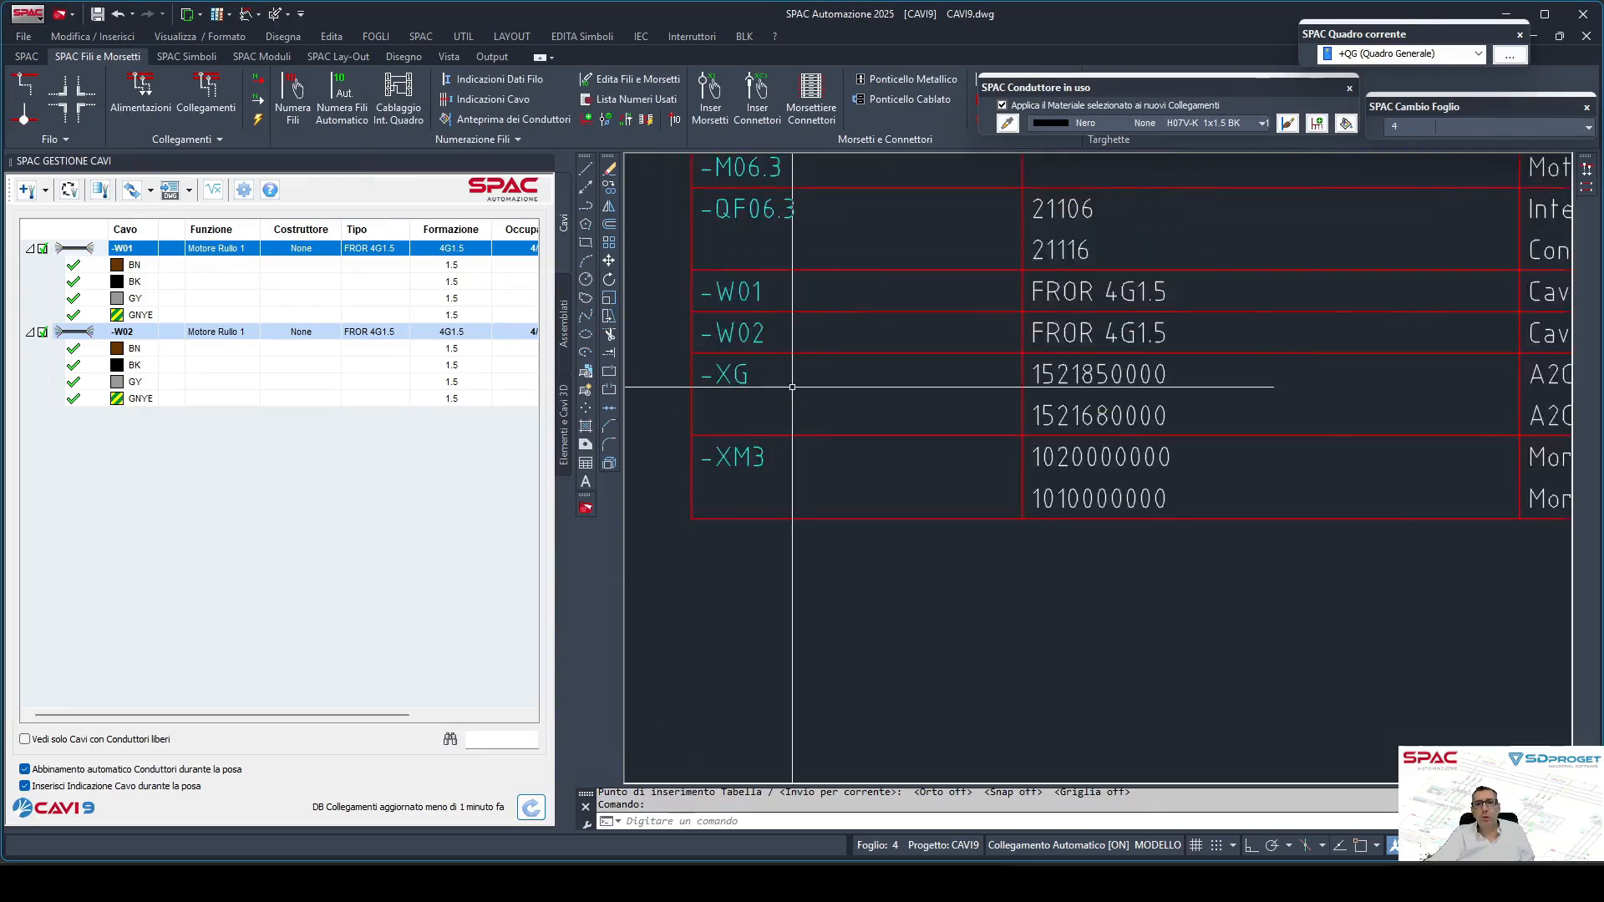
pyautogui.scroll(-2, 792, 387)
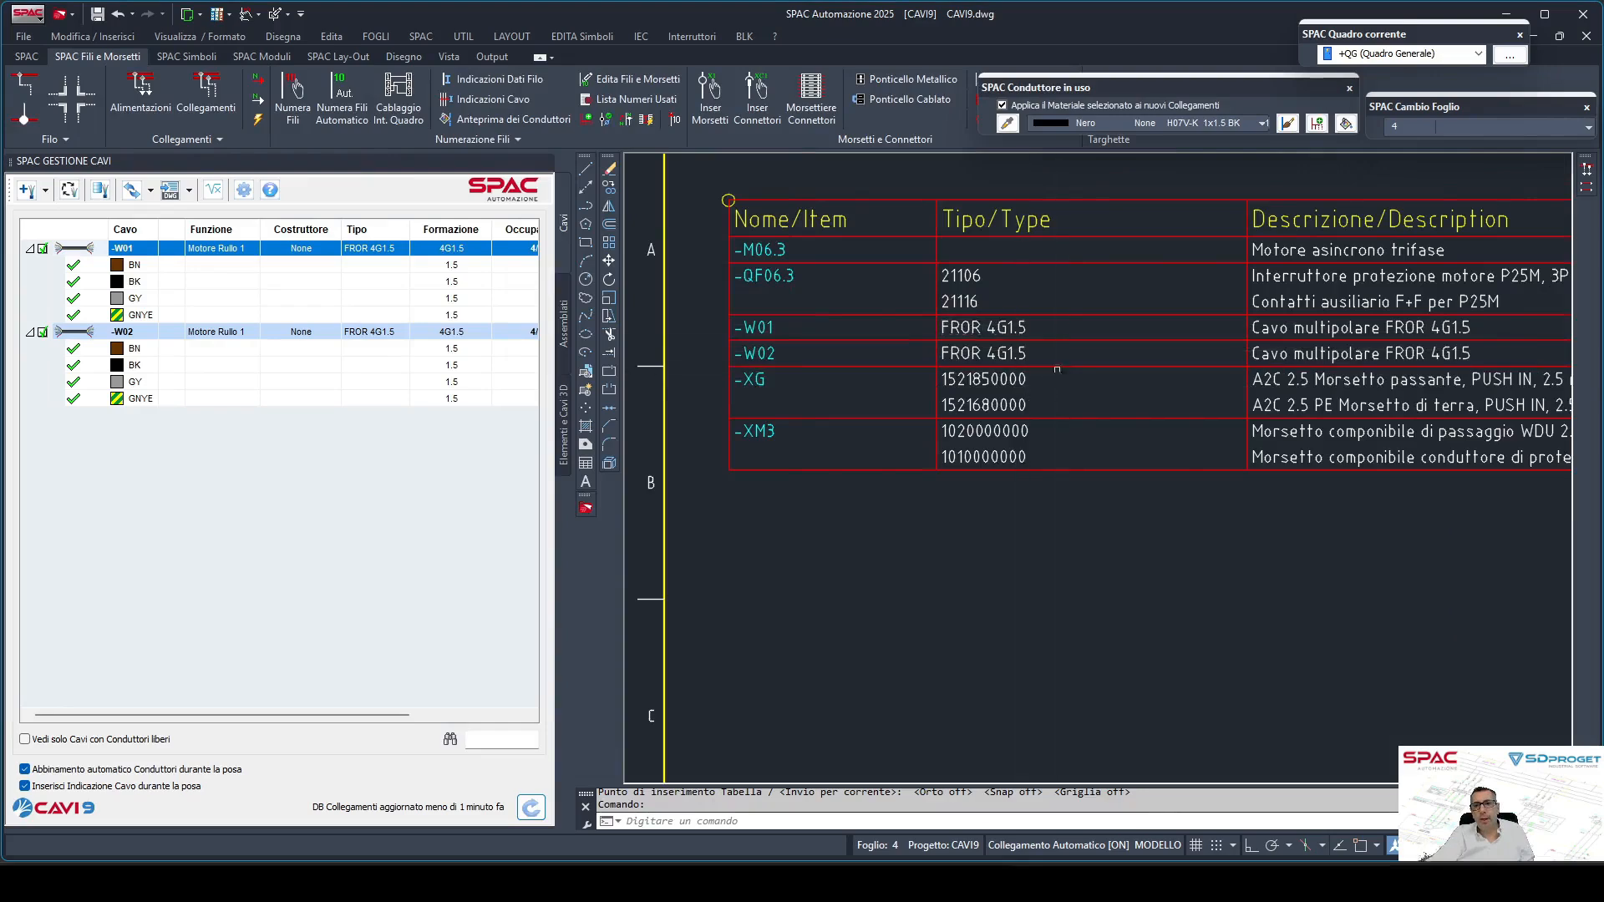
pyautogui.scroll(-2, 1057, 371)
pyautogui.moveTo(1165, 363)
pyautogui.mouseDown(button='middle')
pyautogui.moveTo(946, 333)
pyautogui.moveTo(1047, 274)
pyautogui.mouseUp(button='middle')
pyautogui.scroll(-4, 1046, 275)
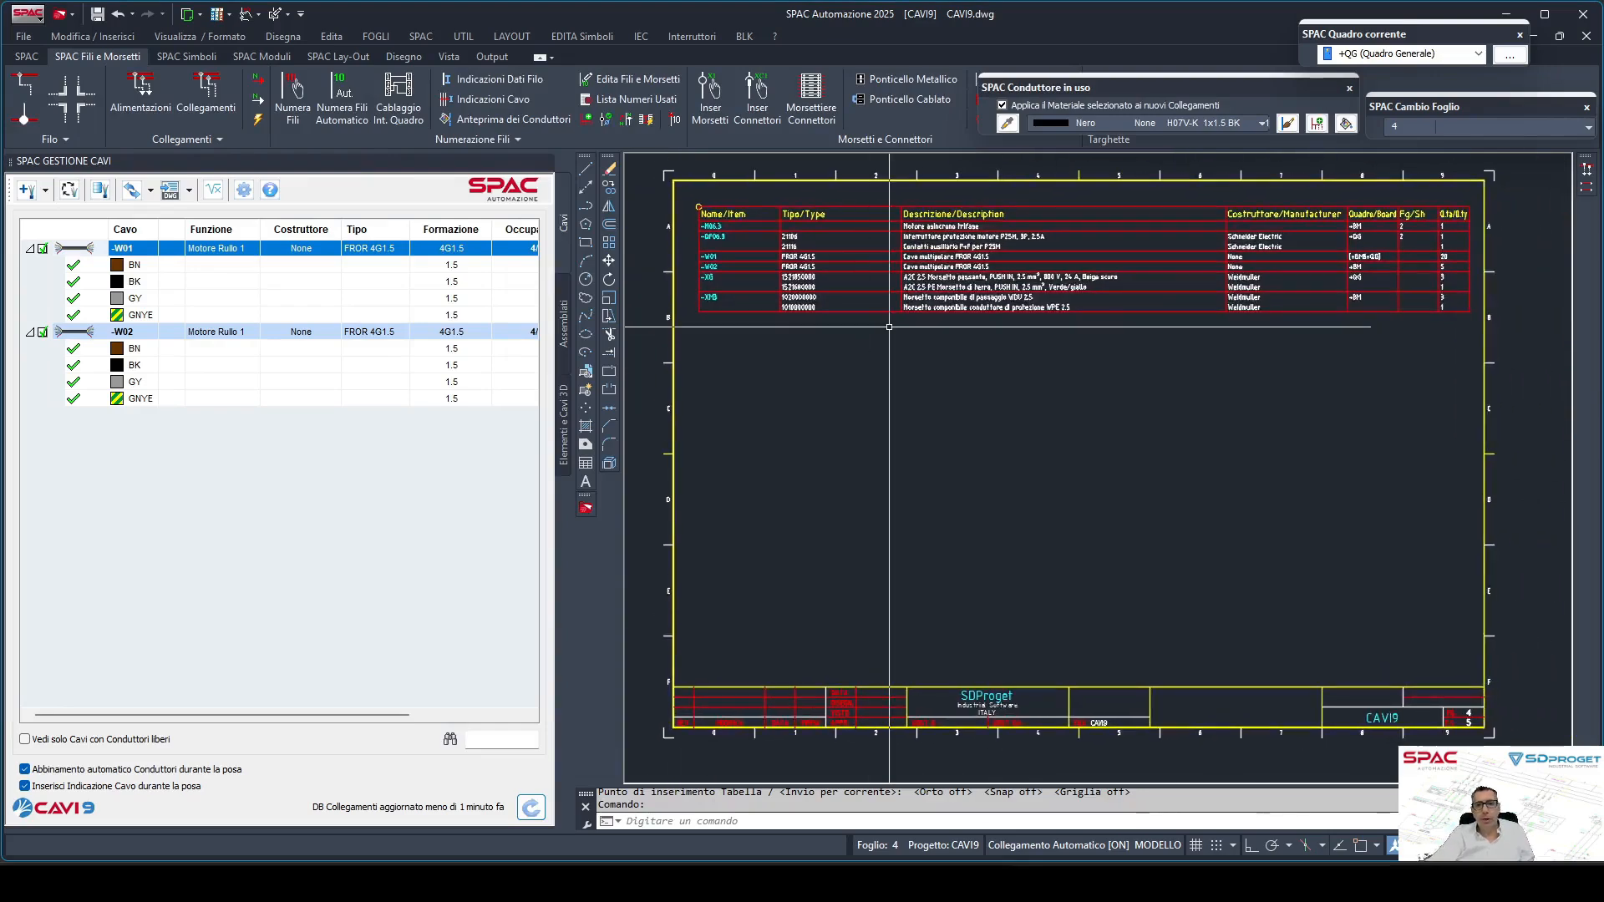
pyautogui.press('Escape')
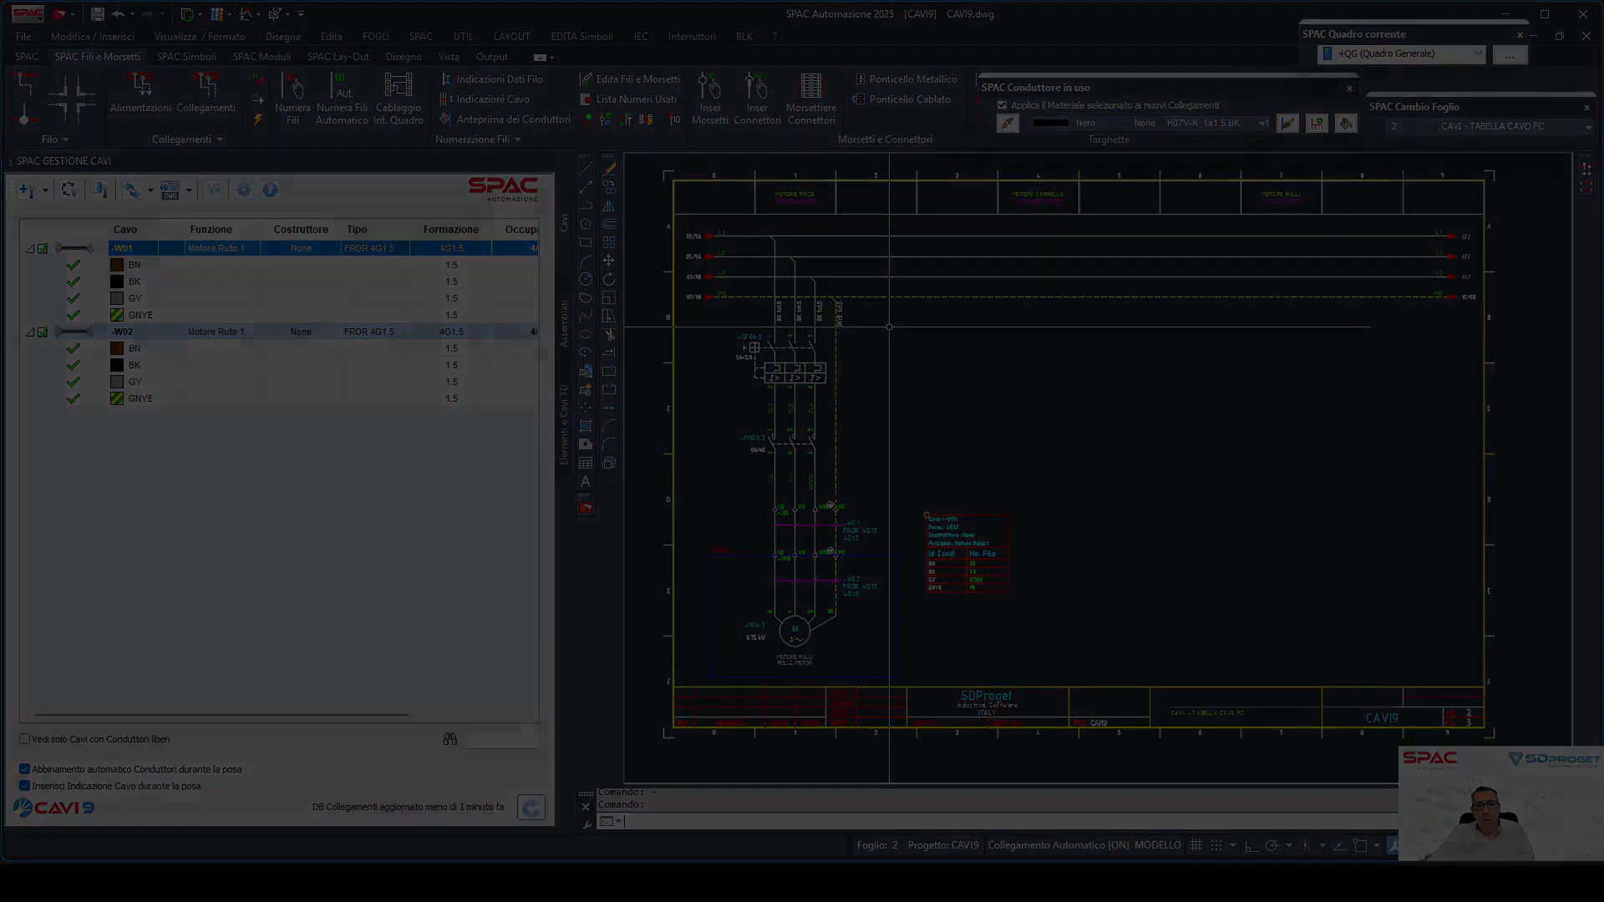